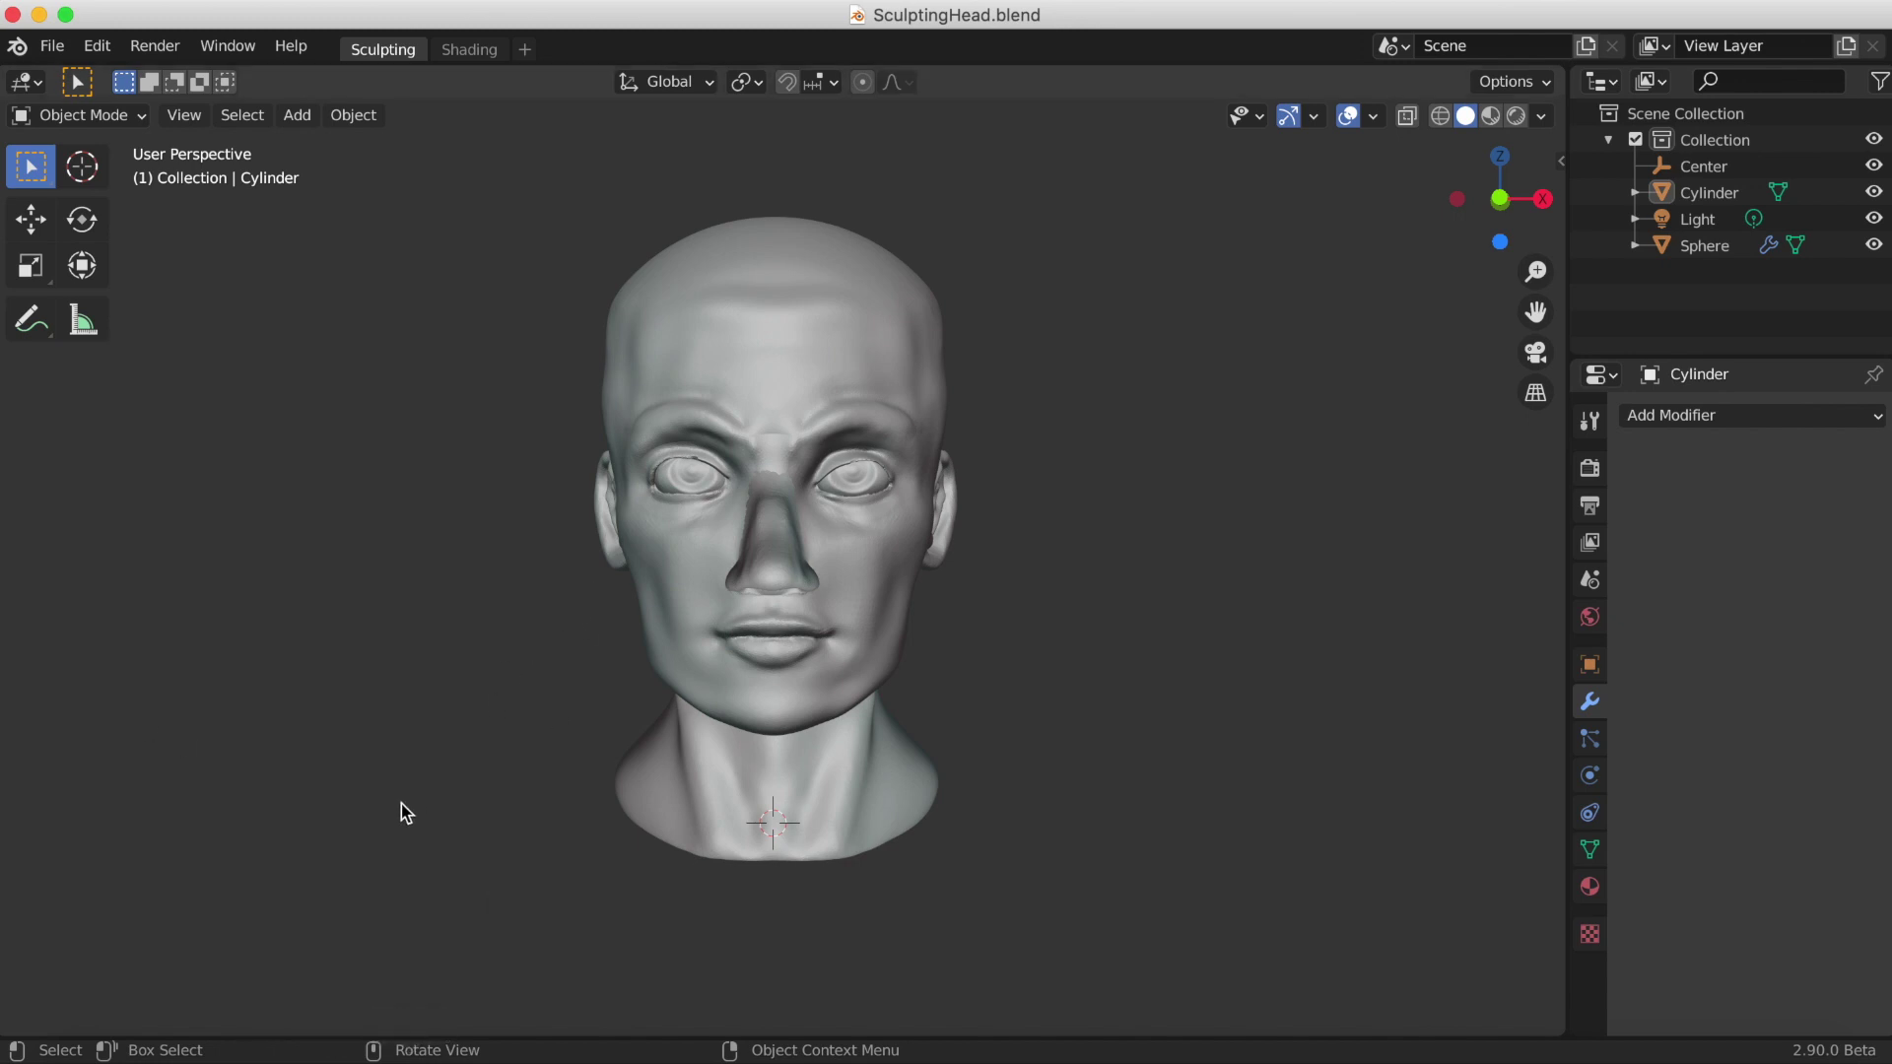
Step: Orbit and zoom around the Blender head to inspect the face, ears and back of the neck
scroll(389, 821, down, 1)
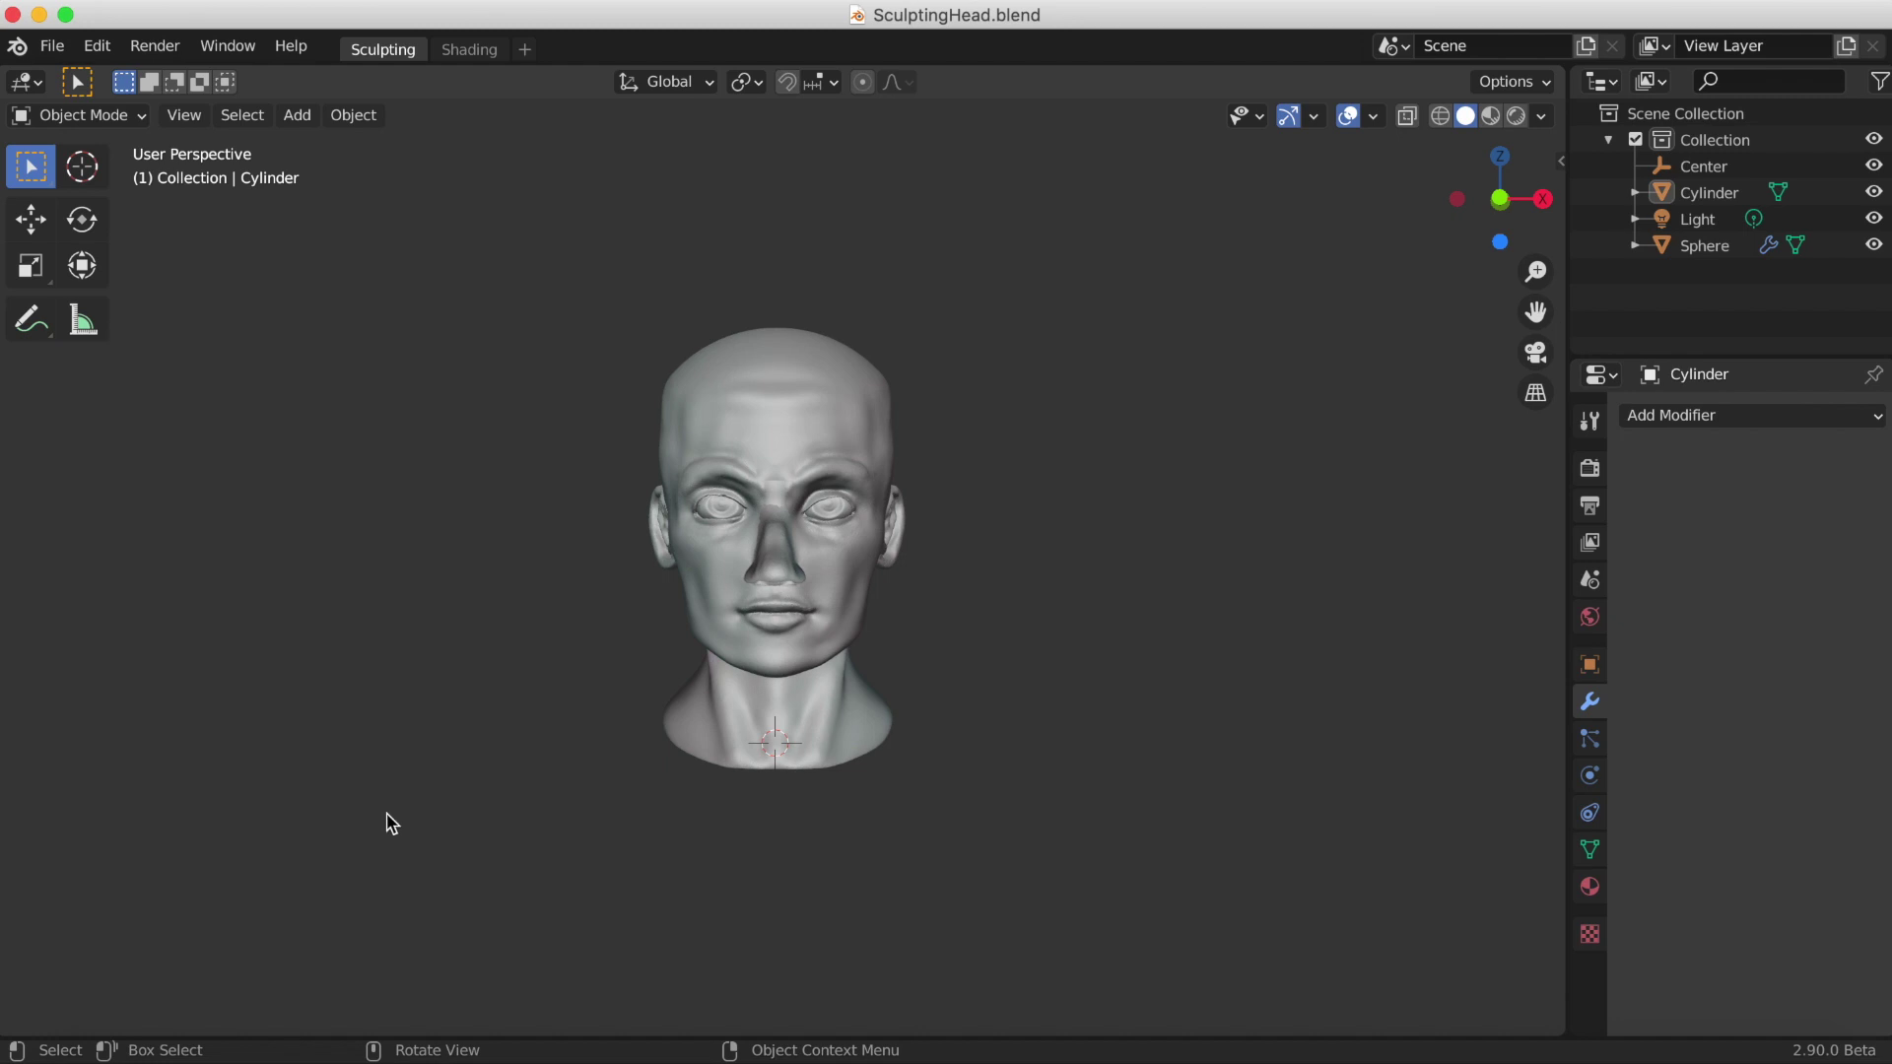
scroll(391, 822, down, 1)
scroll(392, 822, up, 1)
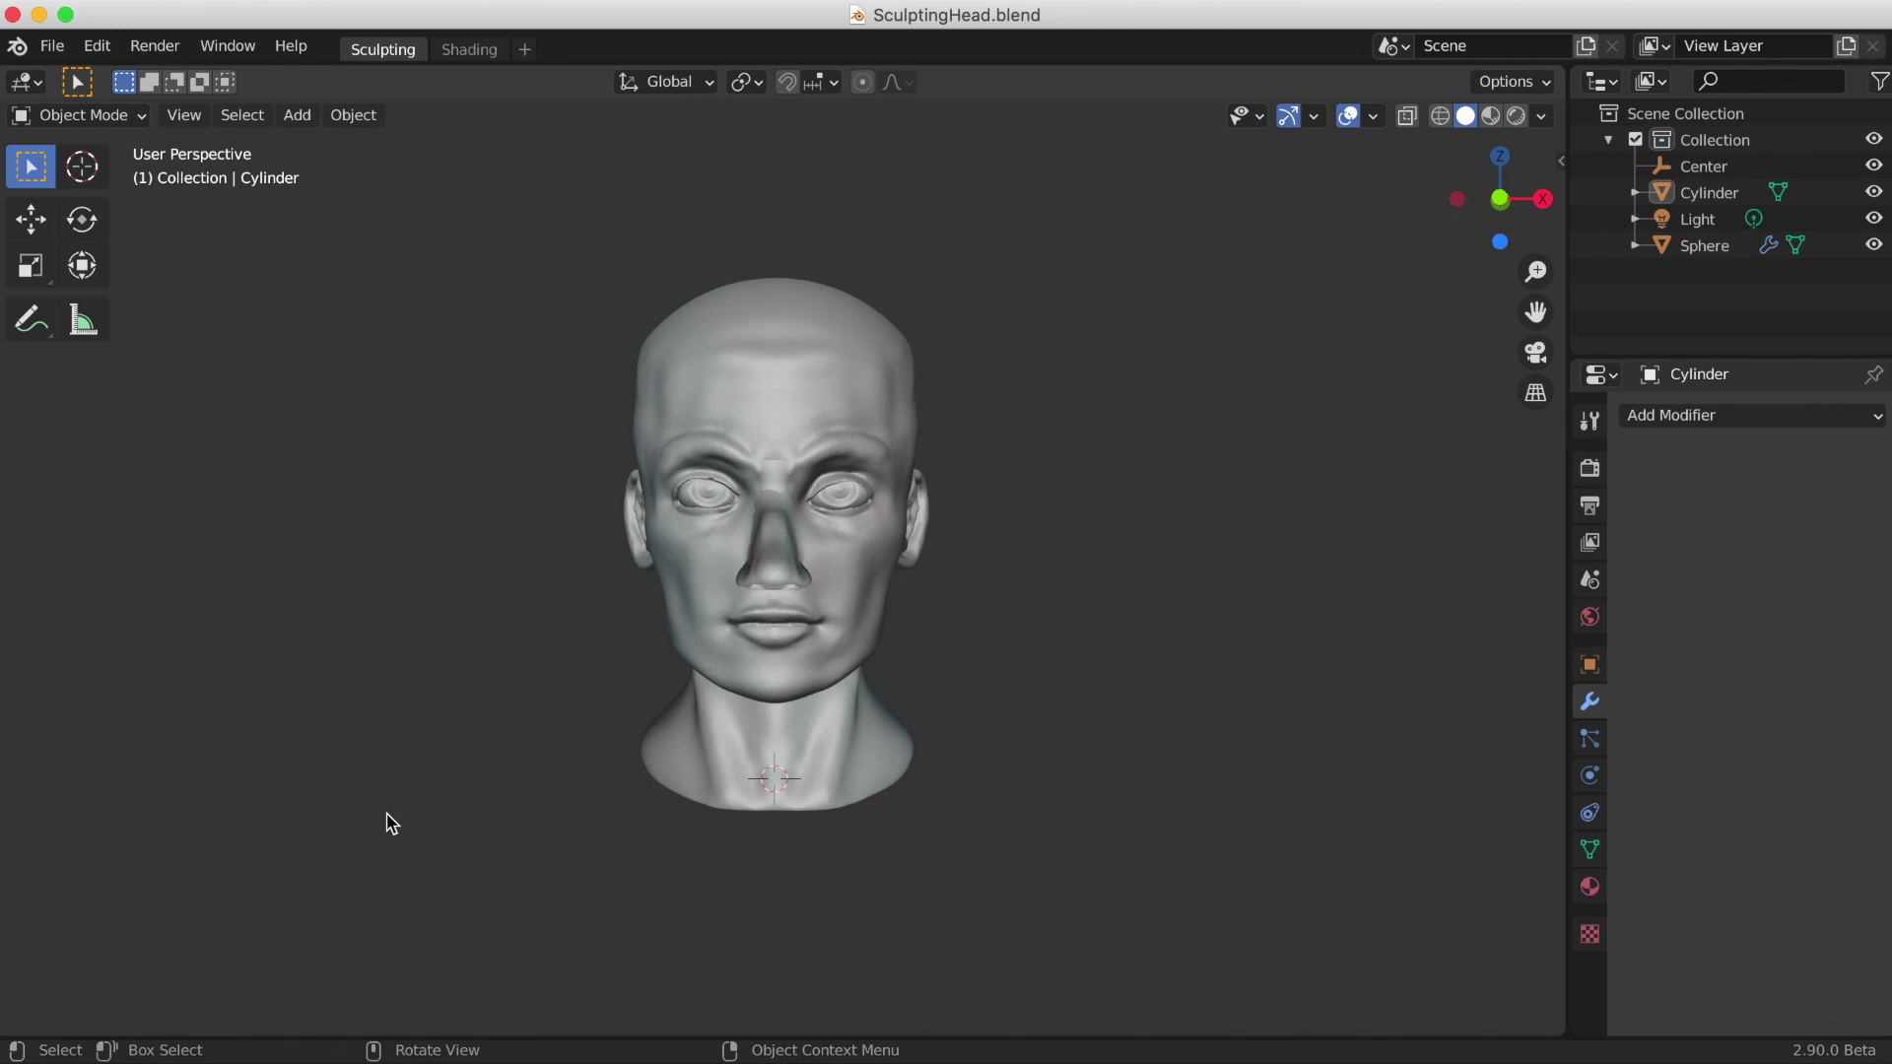
scroll(356, 599, up, 1)
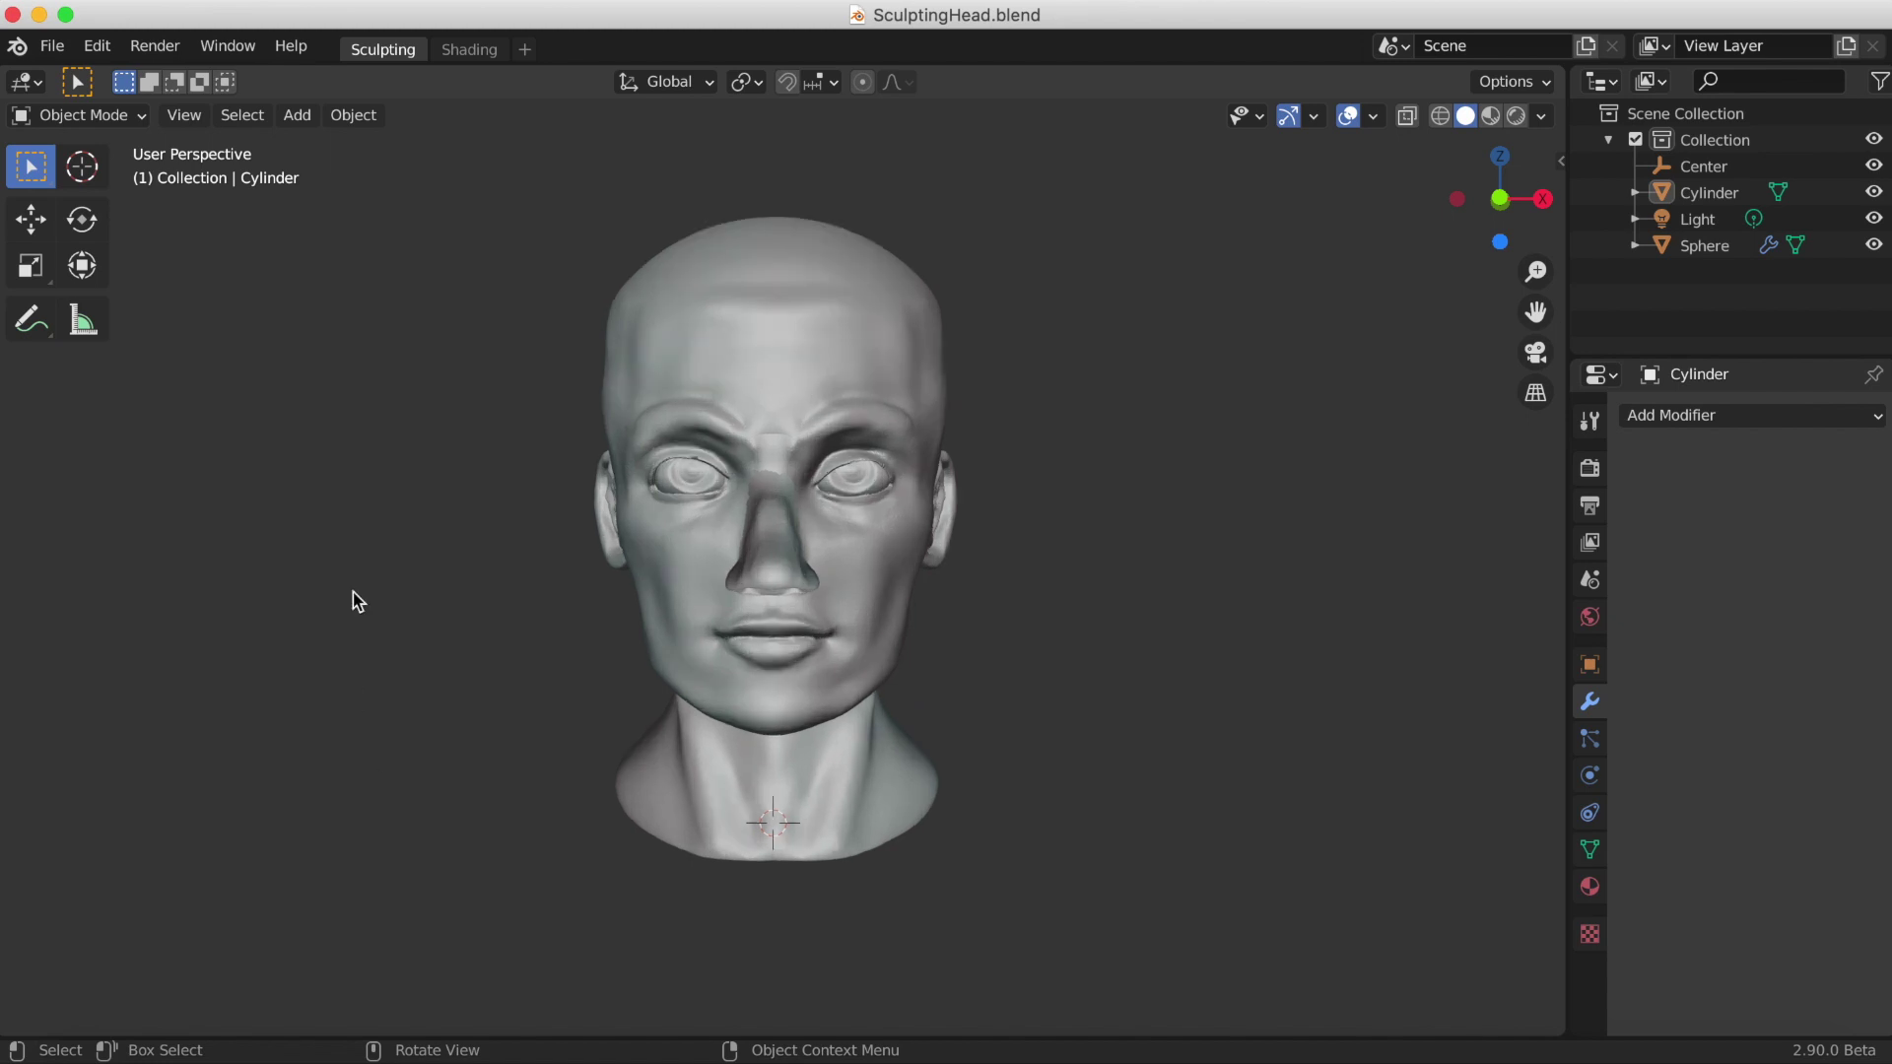
scroll(386, 515, down, 1)
scroll(386, 514, down, 1)
middle_drag(386, 528, 400, 535)
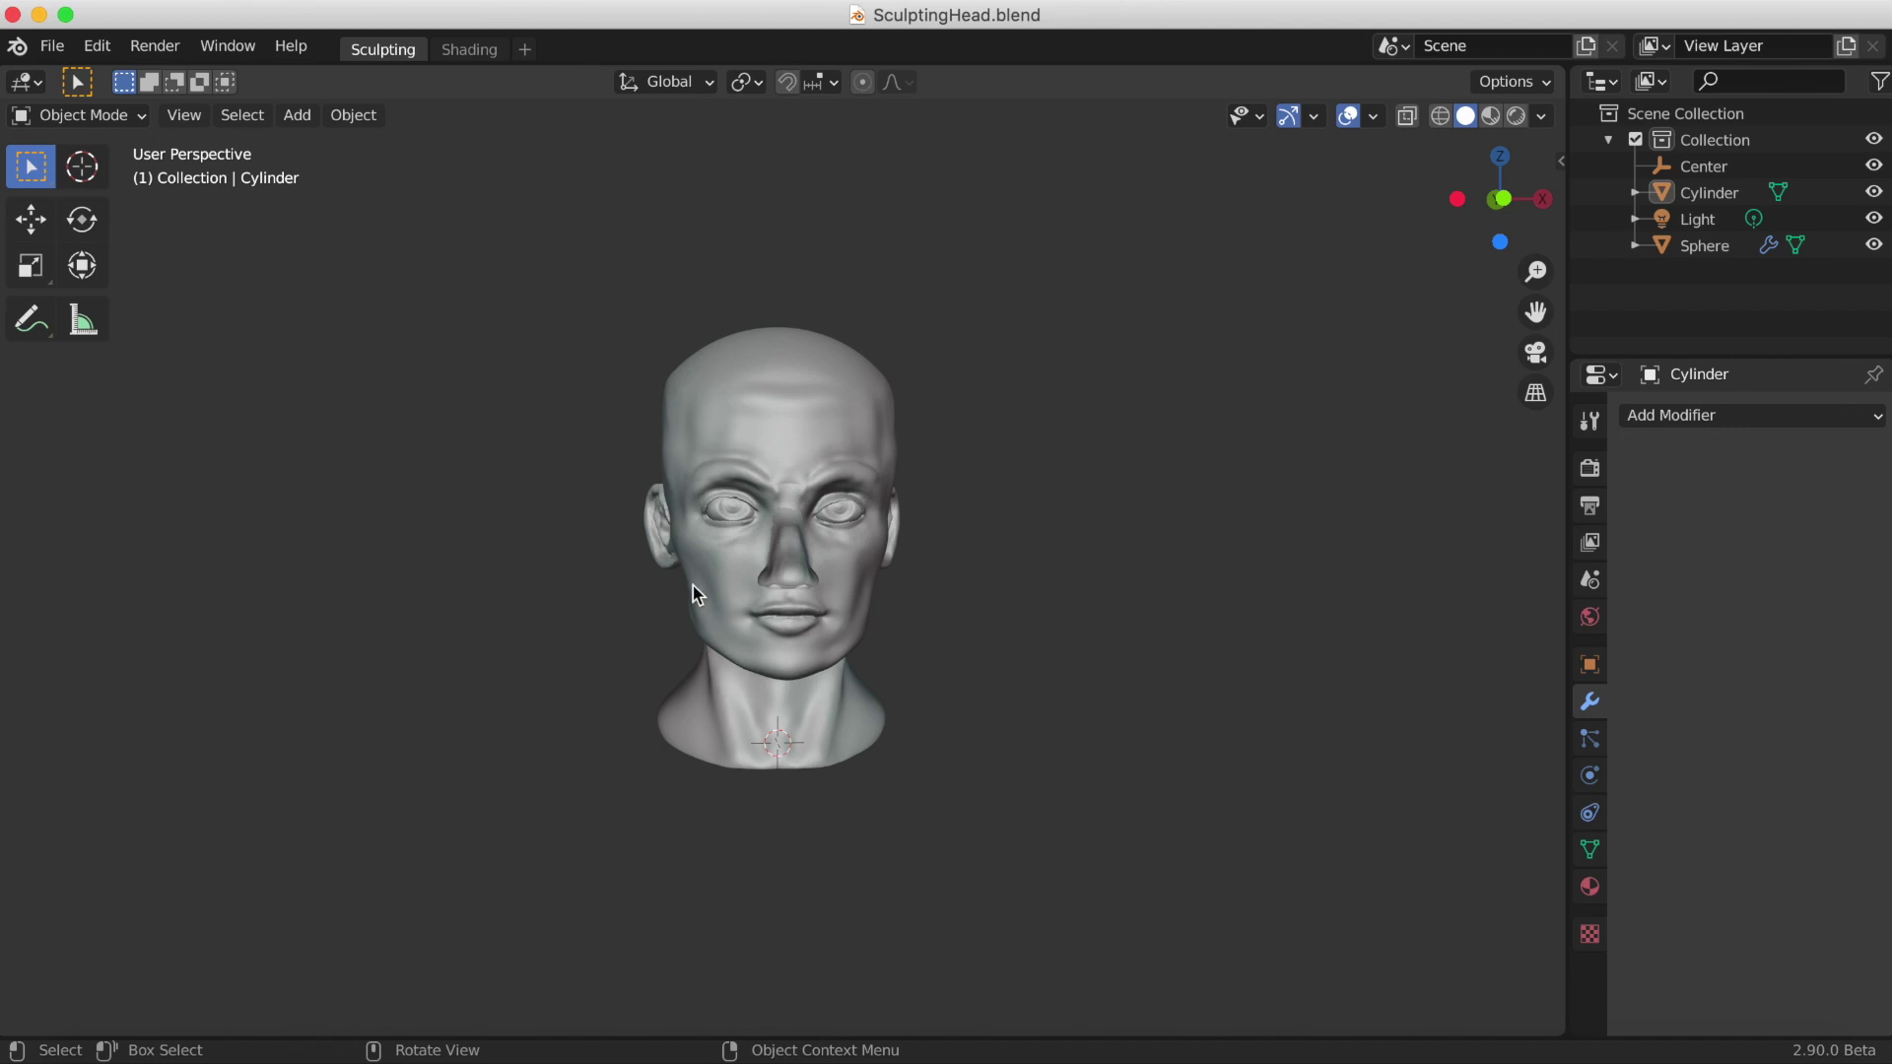
middle_drag(589, 643, 582, 645)
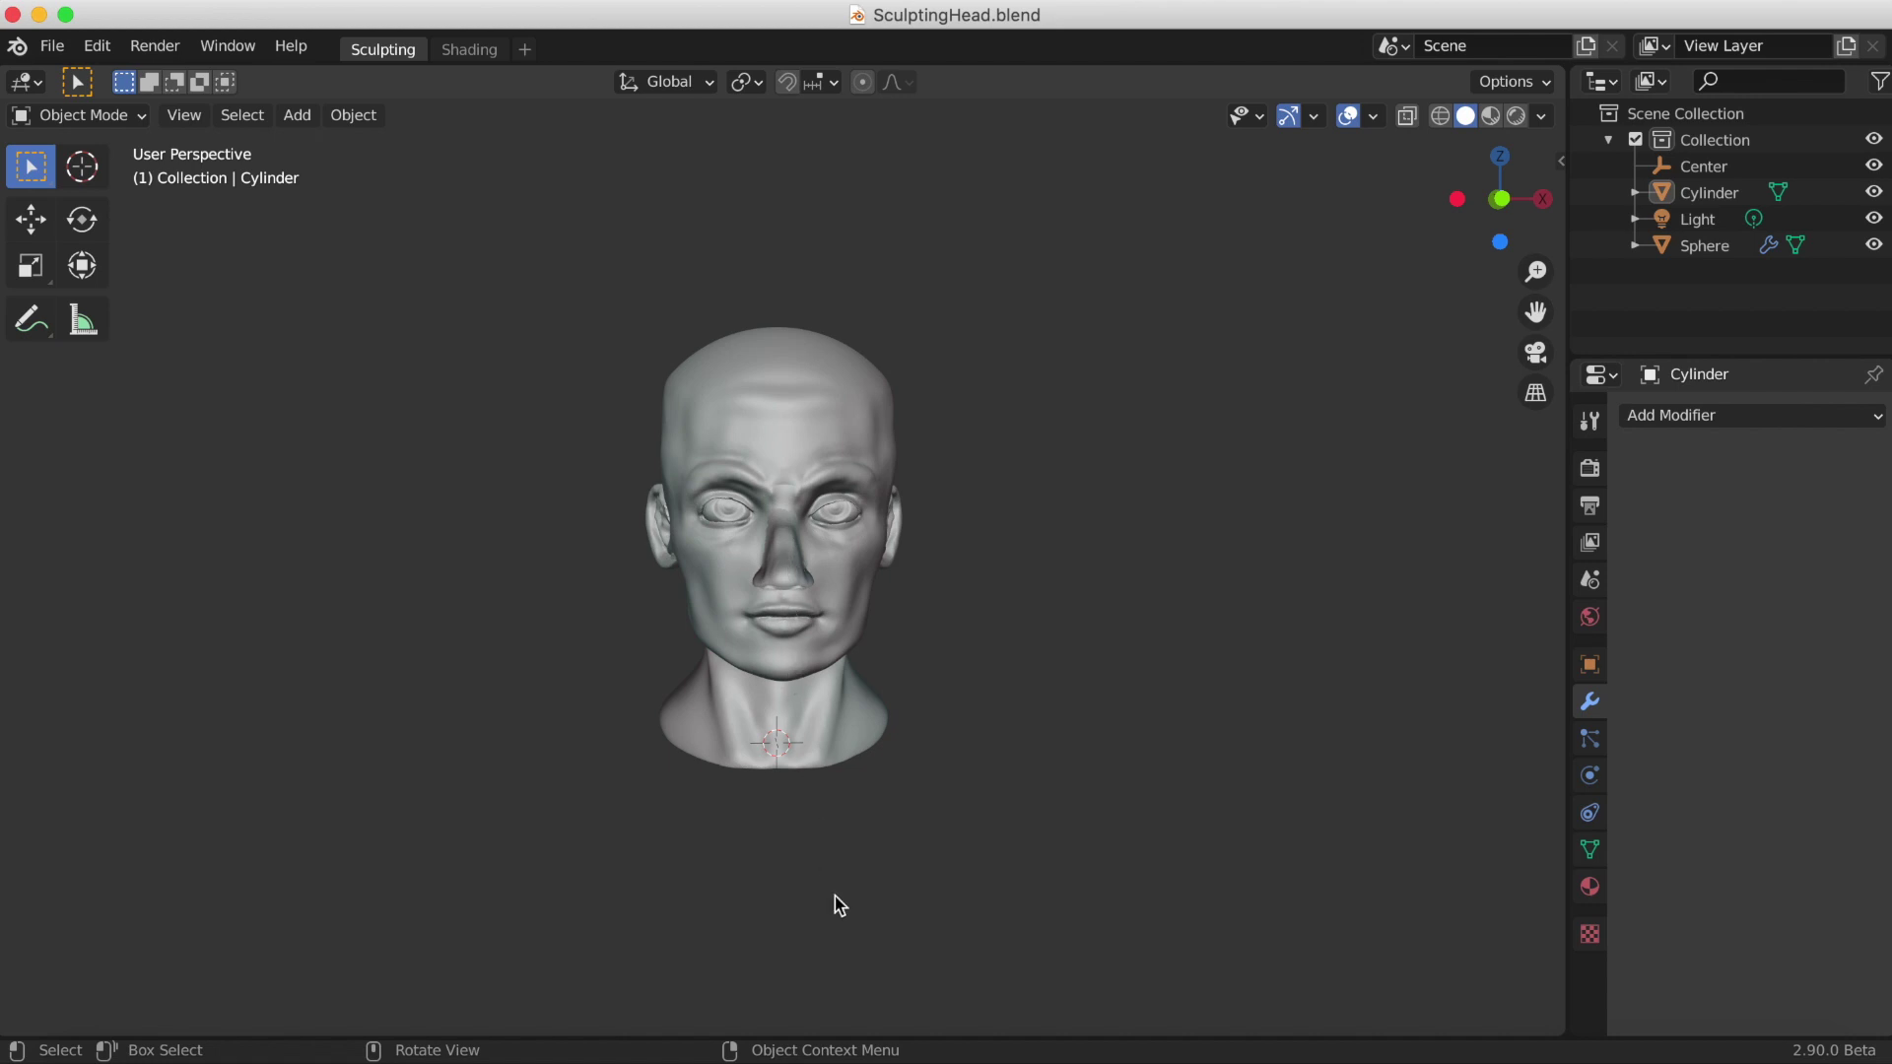
ctrl+middle_drag(906, 776, 1090, 689)
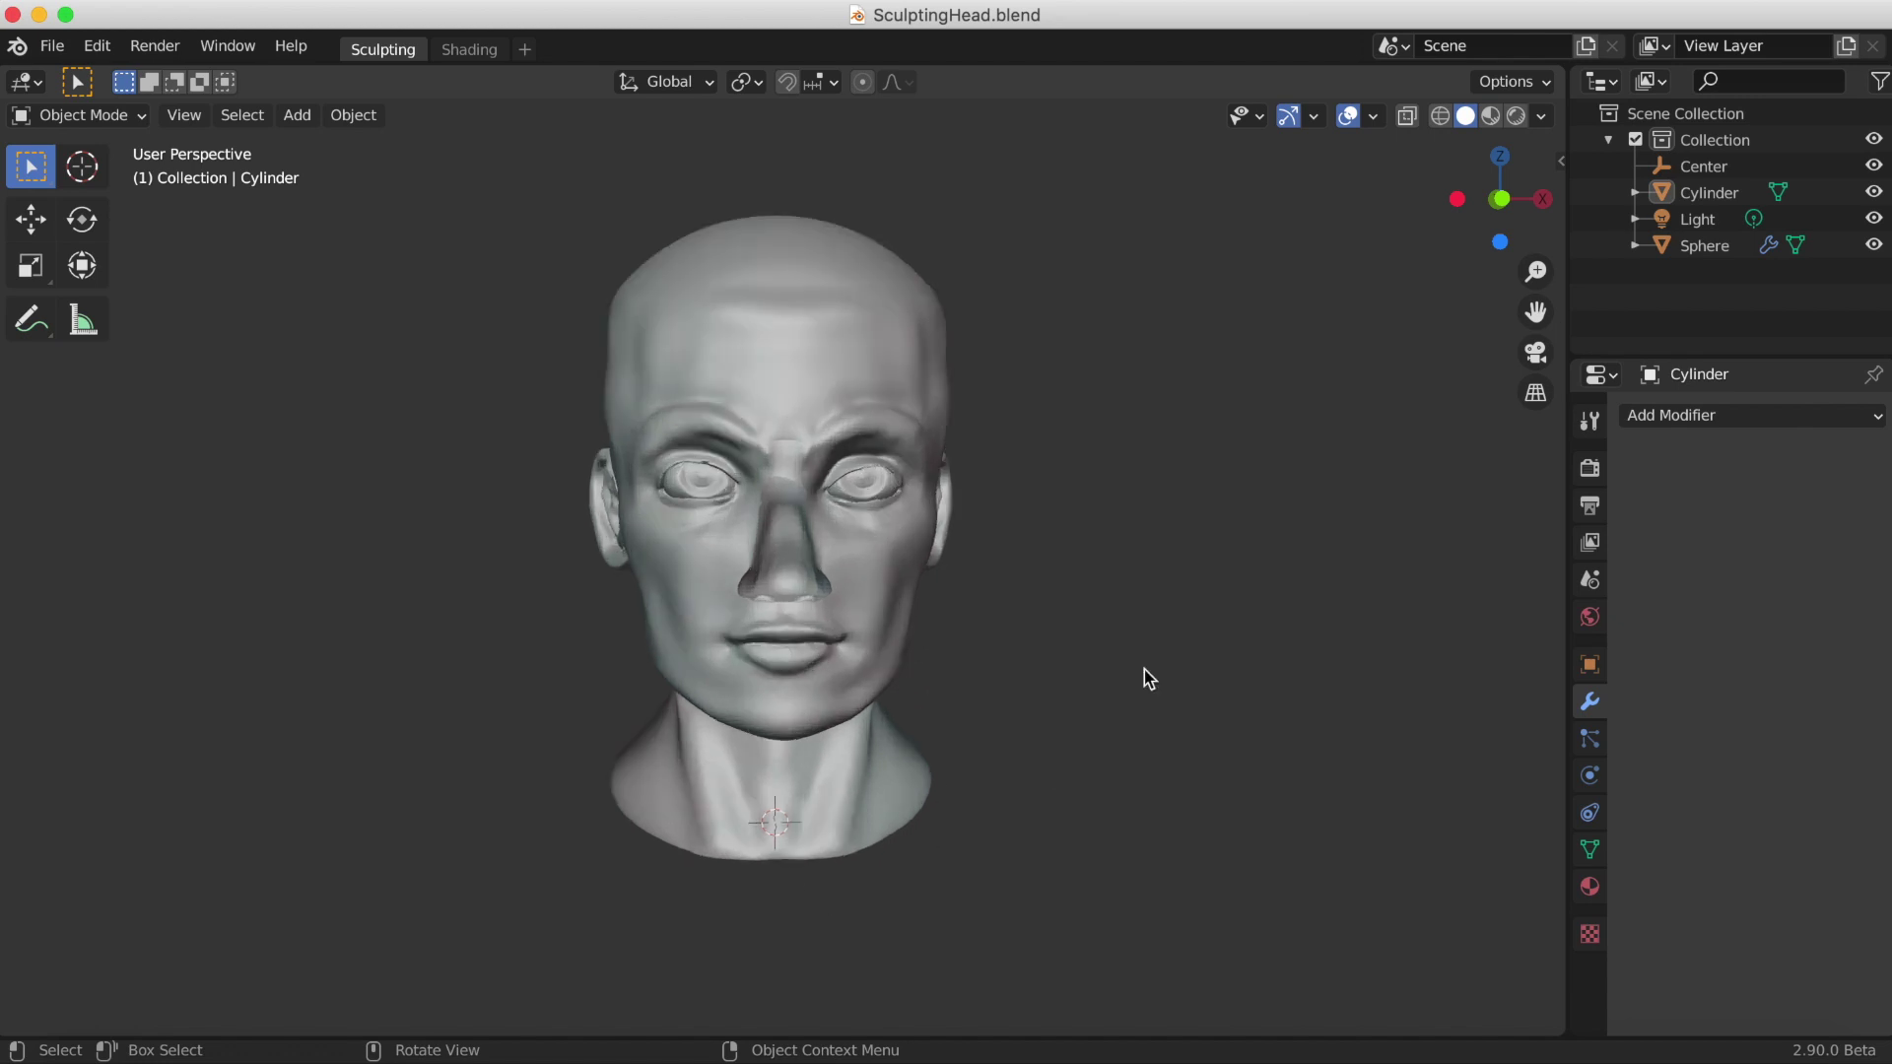
scroll(1090, 690, up, 5)
scroll(1090, 701, down, 3)
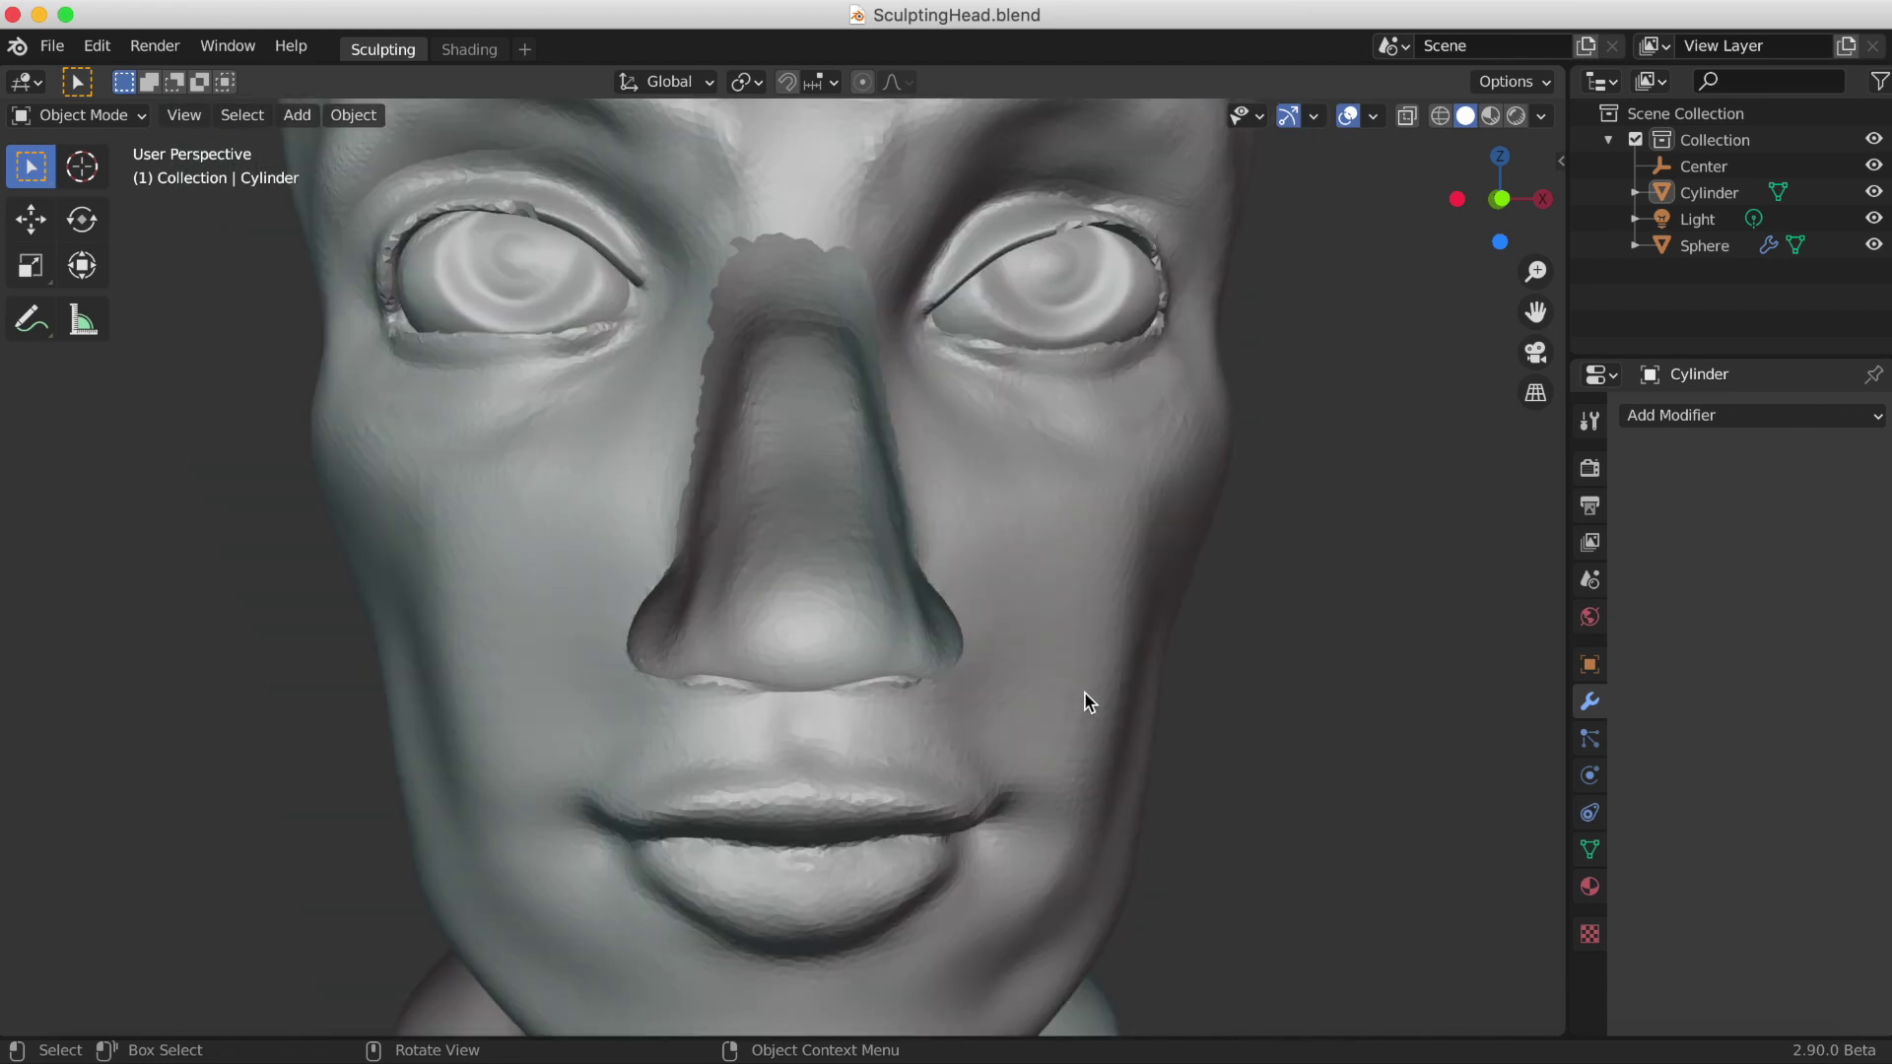
mouse_move(1001, 717)
middle_down()
mouse_move(880, 720)
mouse_move(877, 686)
mouse_move(968, 637)
mouse_move(969, 696)
mouse_move(1059, 714)
mouse_move(997, 683)
middle_up()
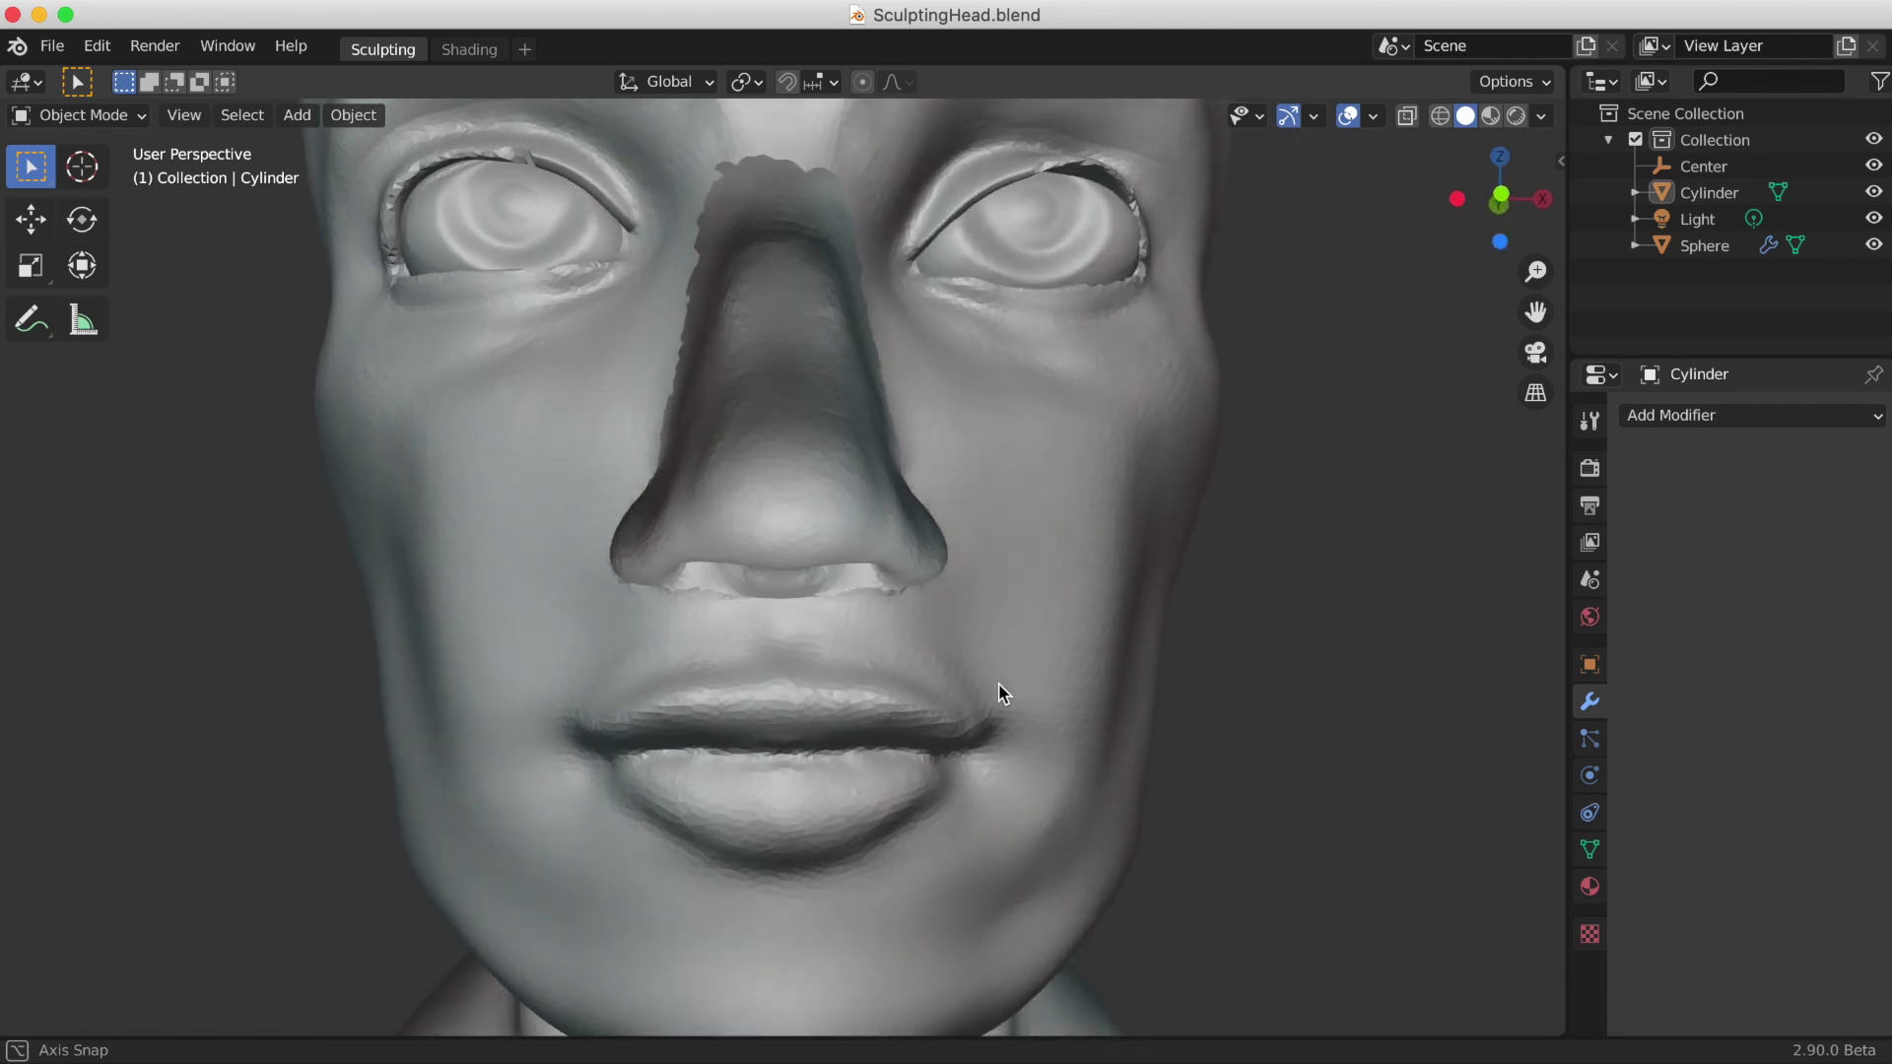
scroll(847, 640, down, 1)
scroll(820, 653, down, 2)
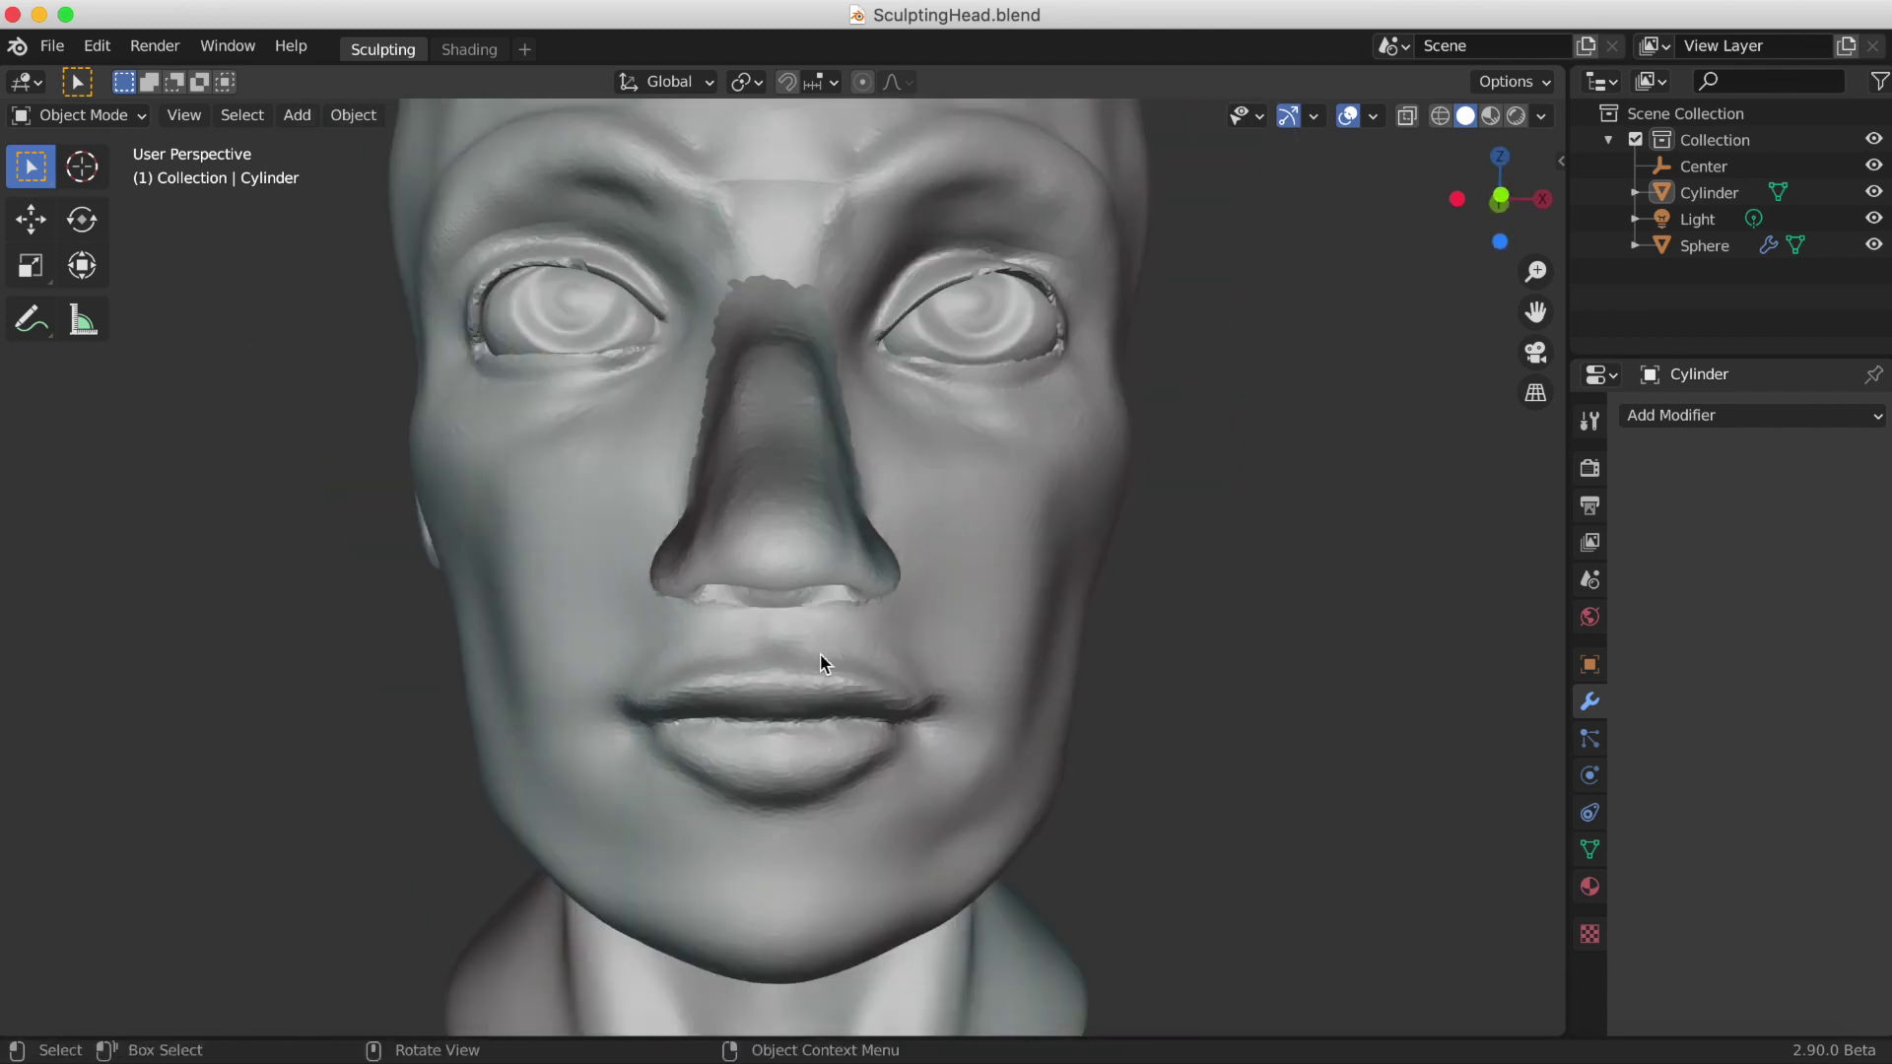
scroll(818, 651, down, 3)
scroll(822, 652, down, 1)
middle_drag(822, 653, 822, 665)
middle_drag(701, 529, 773, 559)
scroll(770, 553, up, 2)
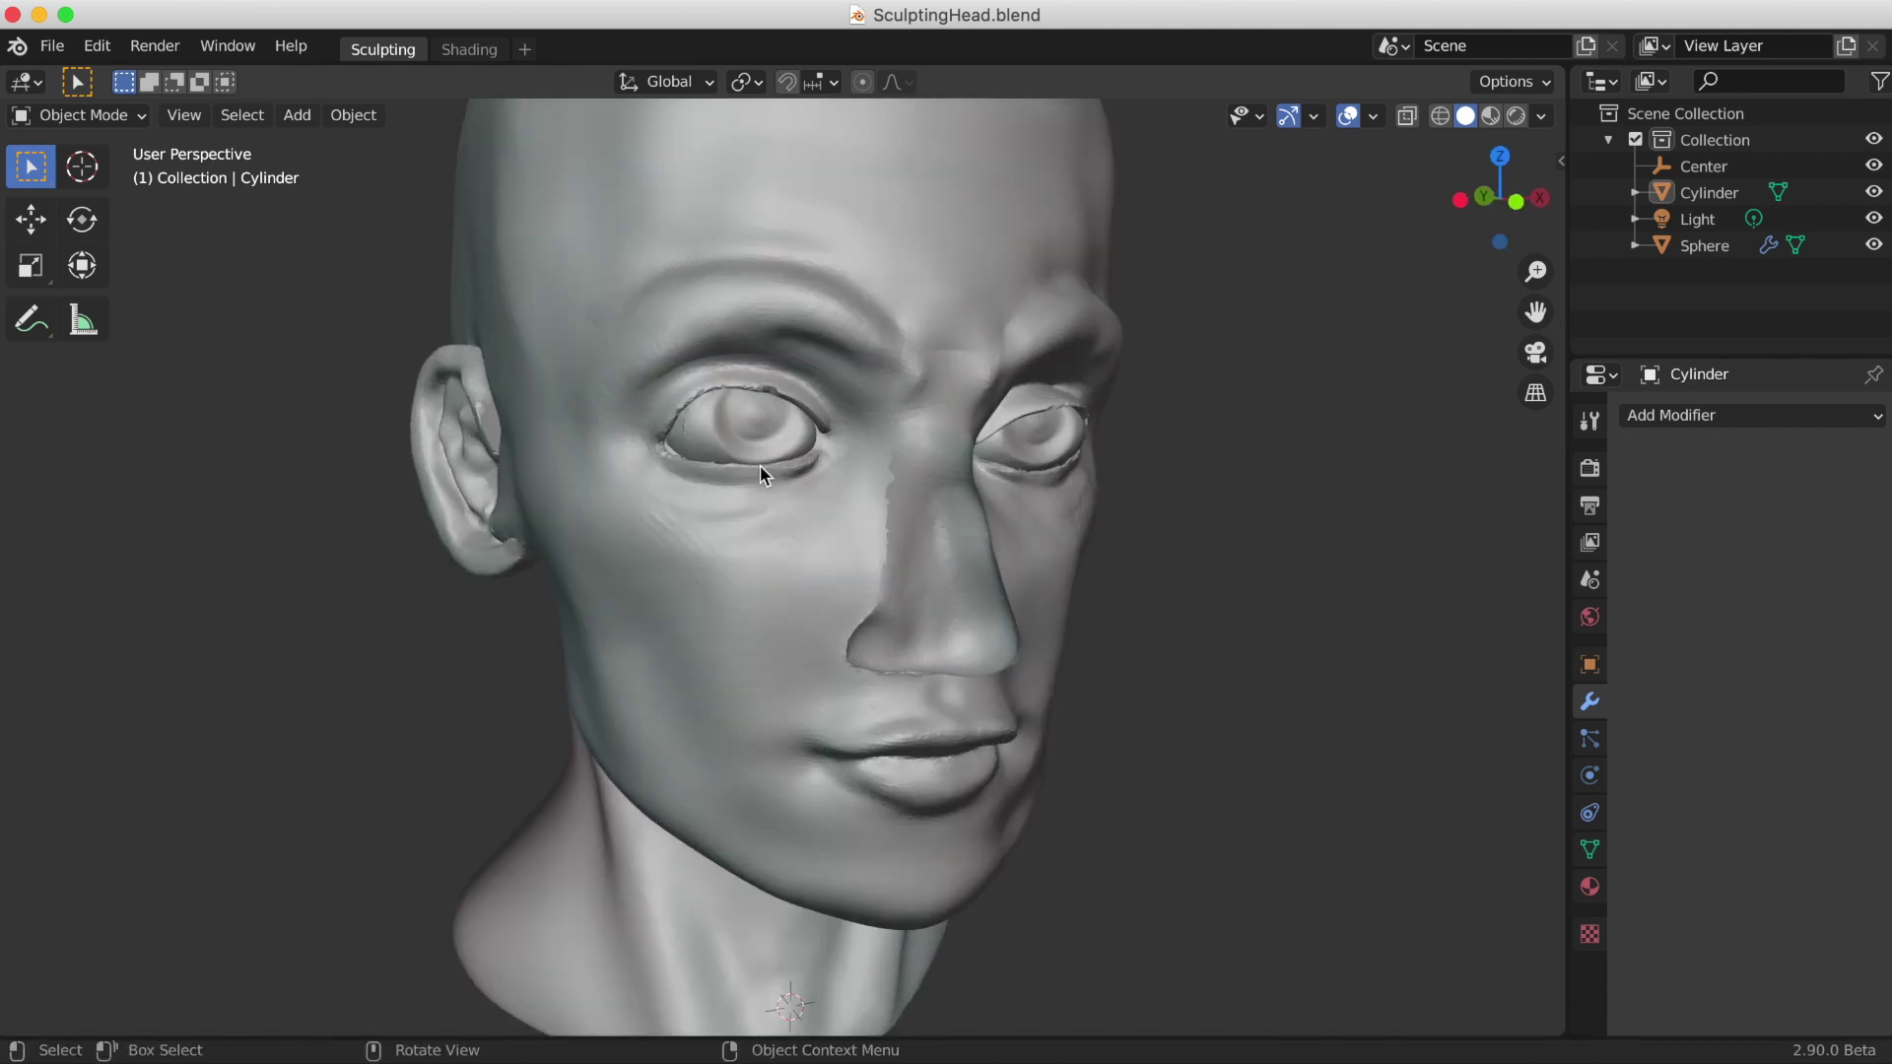
scroll(759, 465, up, 2)
scroll(764, 465, up, 2)
mouse_move(766, 454)
middle_down()
mouse_move(755, 513)
mouse_move(789, 541)
mouse_move(743, 489)
mouse_move(684, 477)
mouse_move(712, 477)
middle_up()
scroll(712, 477, down, 2)
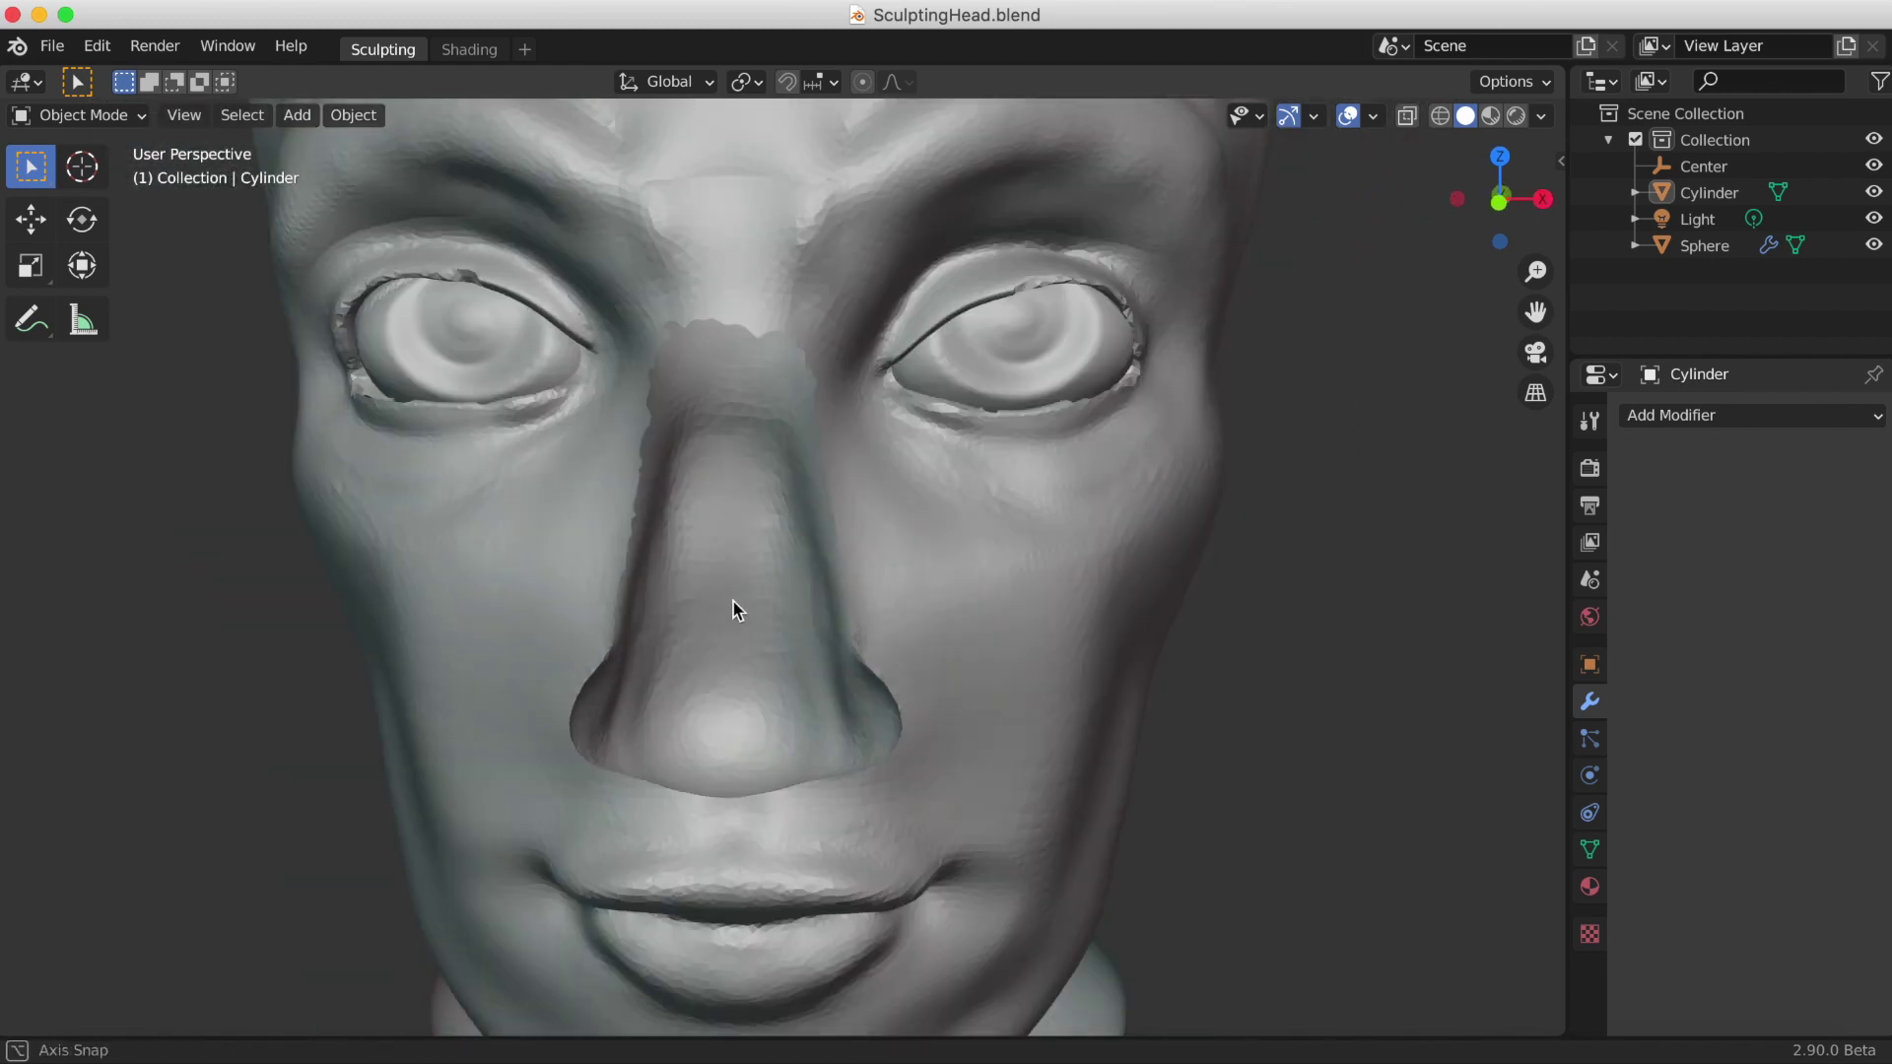
mouse_move(705, 600)
middle_down()
mouse_move(601, 561)
mouse_move(580, 577)
mouse_move(700, 617)
mouse_move(512, 576)
mouse_move(510, 615)
mouse_move(494, 612)
mouse_move(293, 476)
middle_up()
mouse_move(884, 552)
middle_down()
mouse_move(803, 604)
mouse_move(856, 460)
middle_up()
mouse_move(775, 530)
middle_down()
mouse_move(1173, 597)
mouse_move(1245, 578)
mouse_move(1223, 554)
middle_up()
scroll(1239, 578, down, 3)
scroll(1240, 578, down, 3)
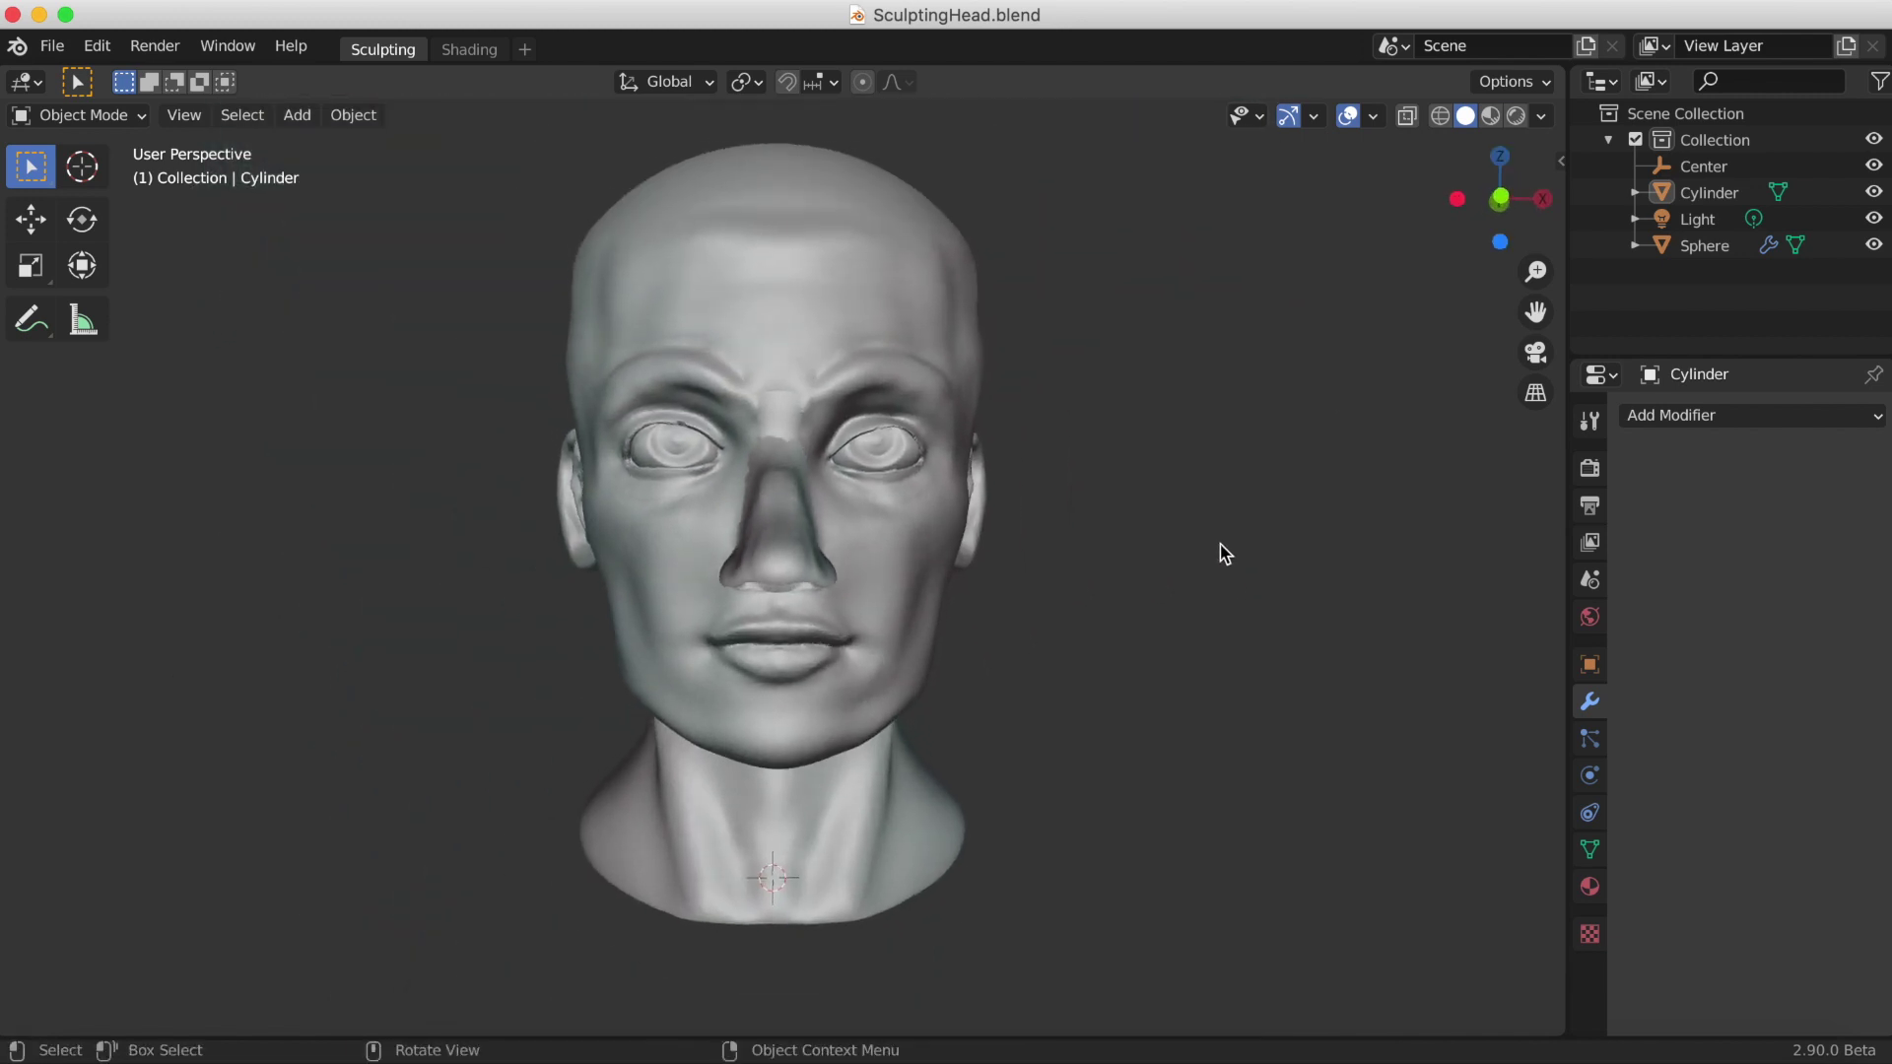
scroll(1208, 564, down, 2)
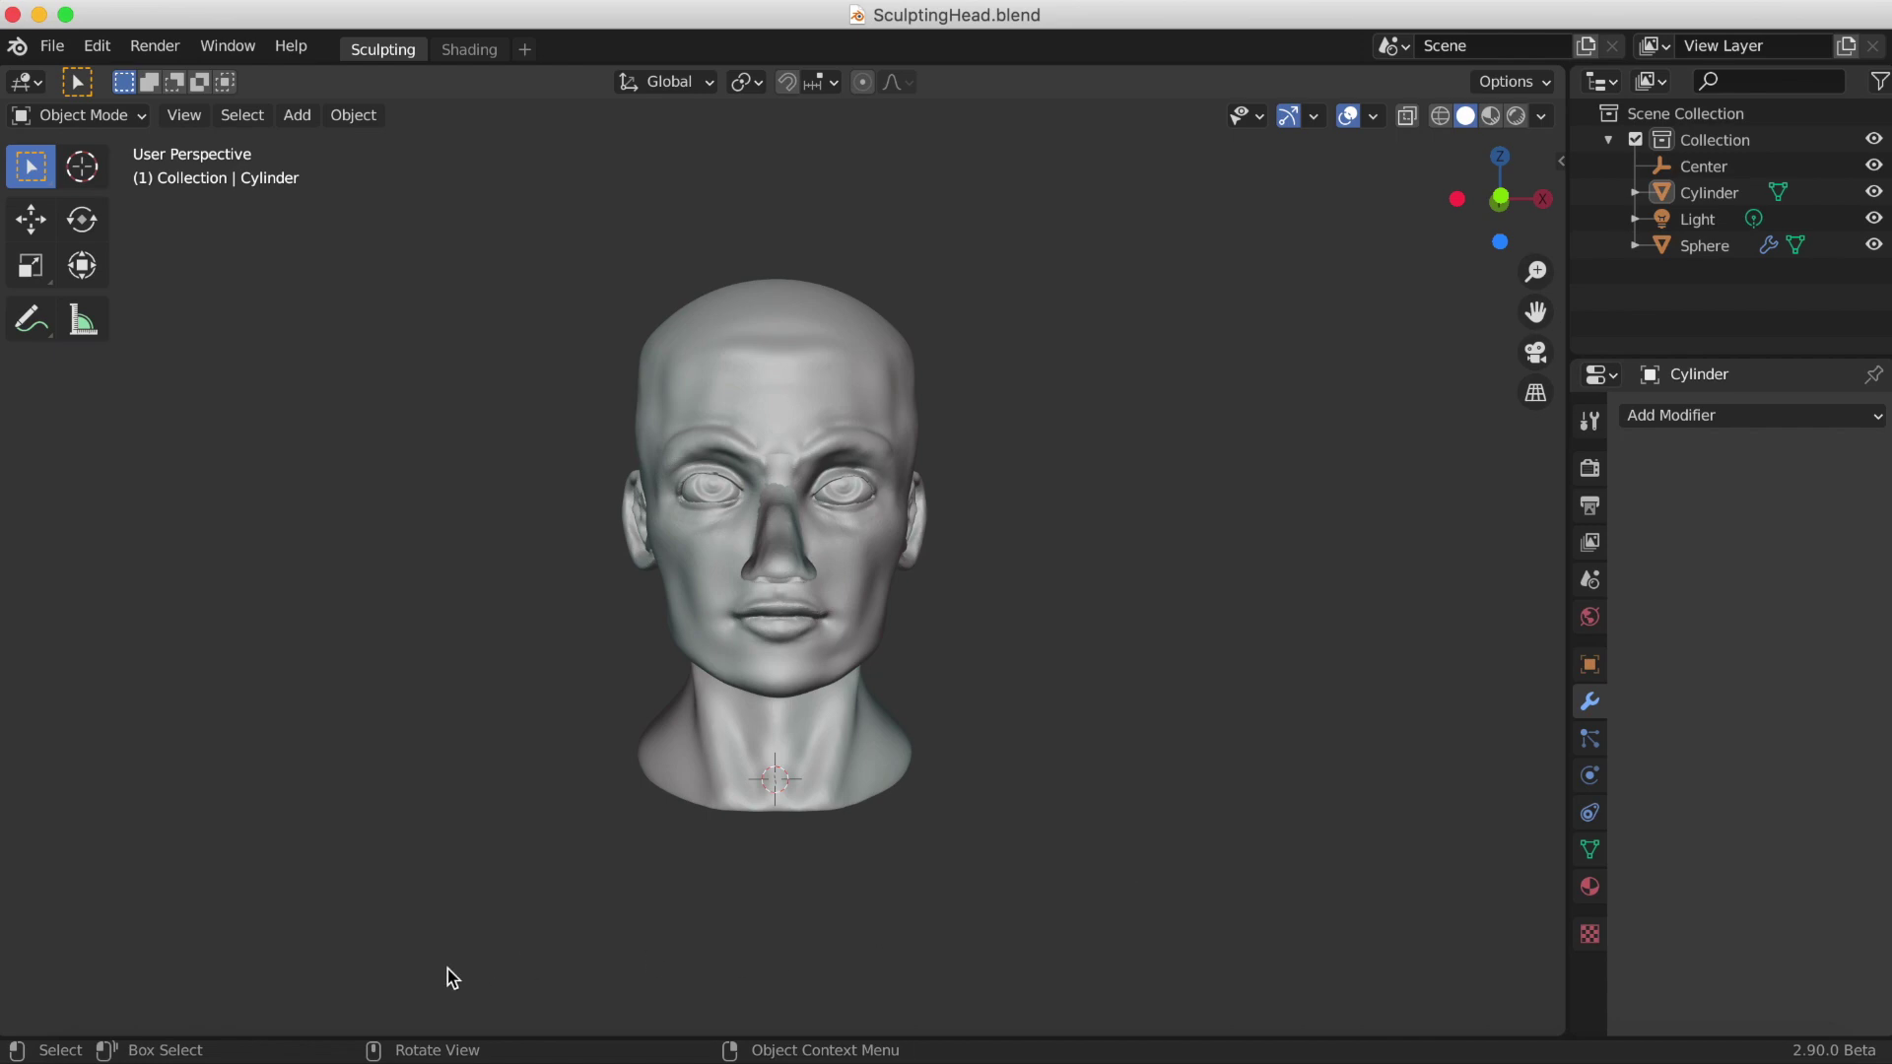
Step: Switch to Chrome and load cloud.blender.org from the address bar
click(296, 1051)
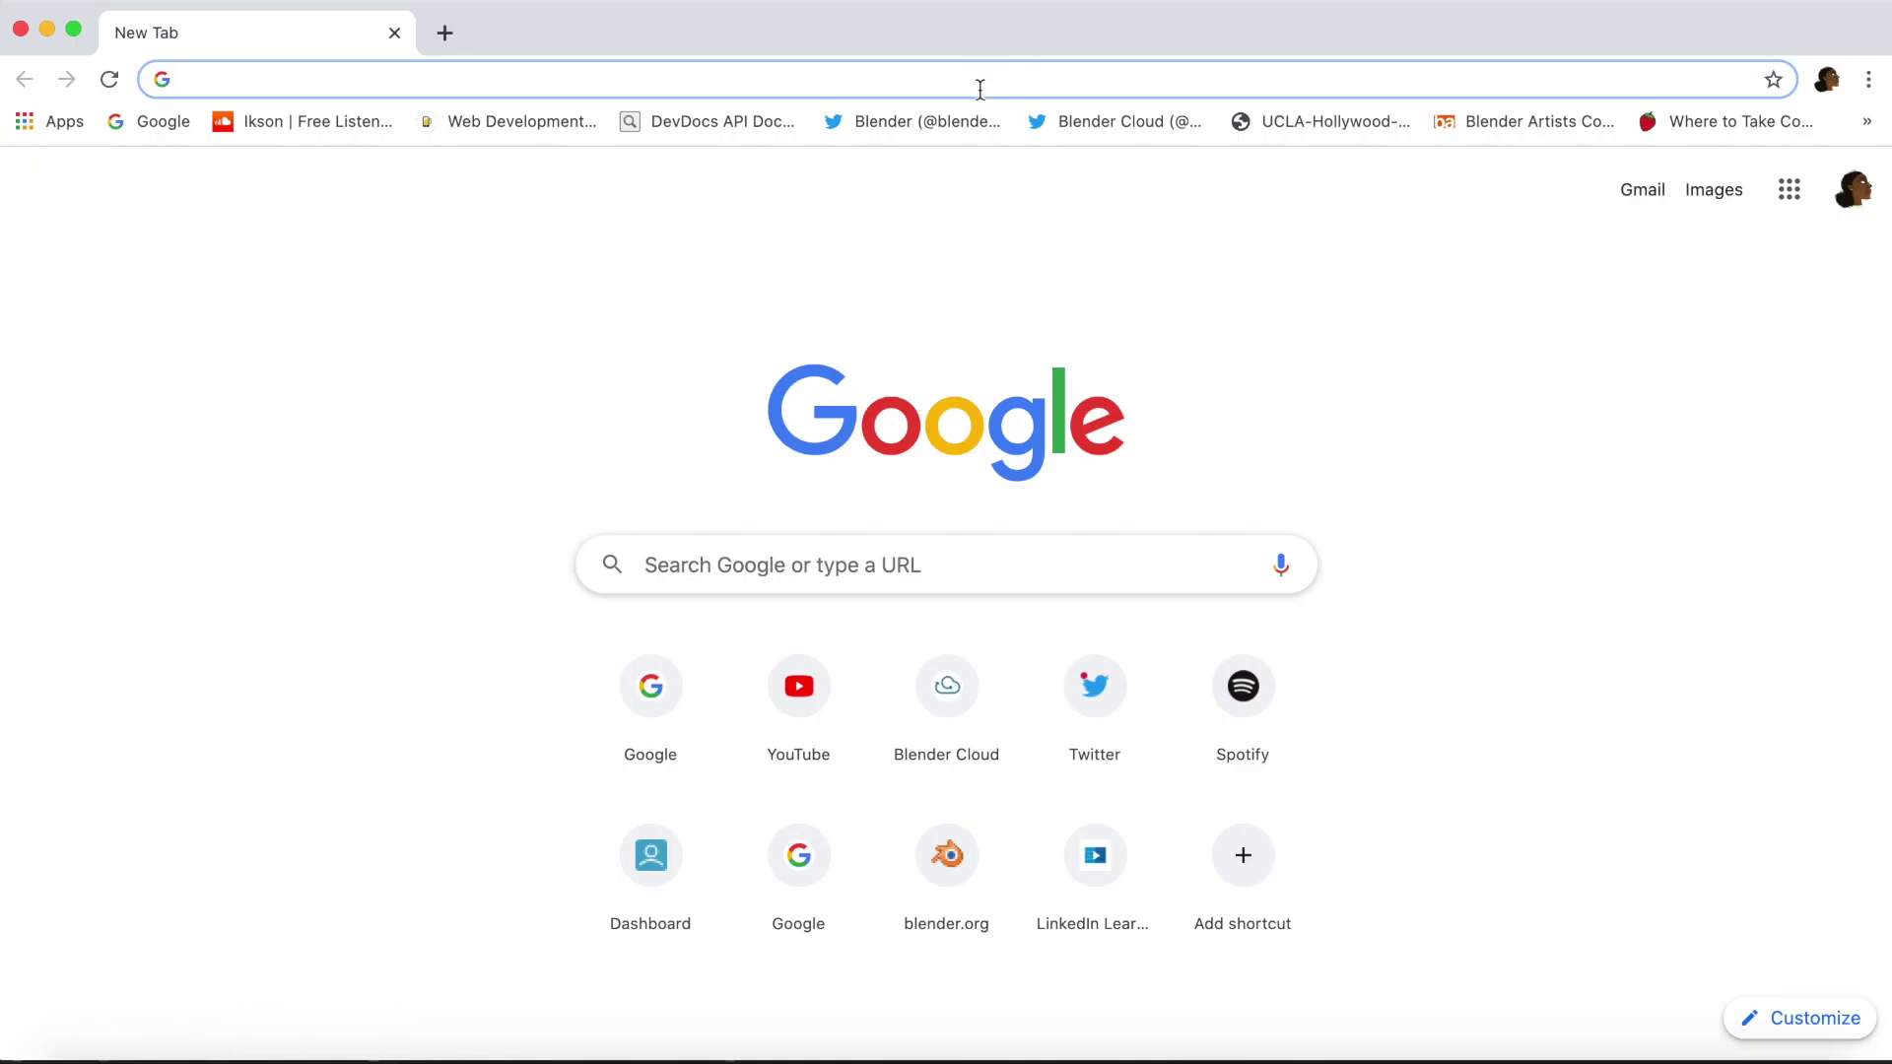
click(980, 87)
text(cloud.blender.org)
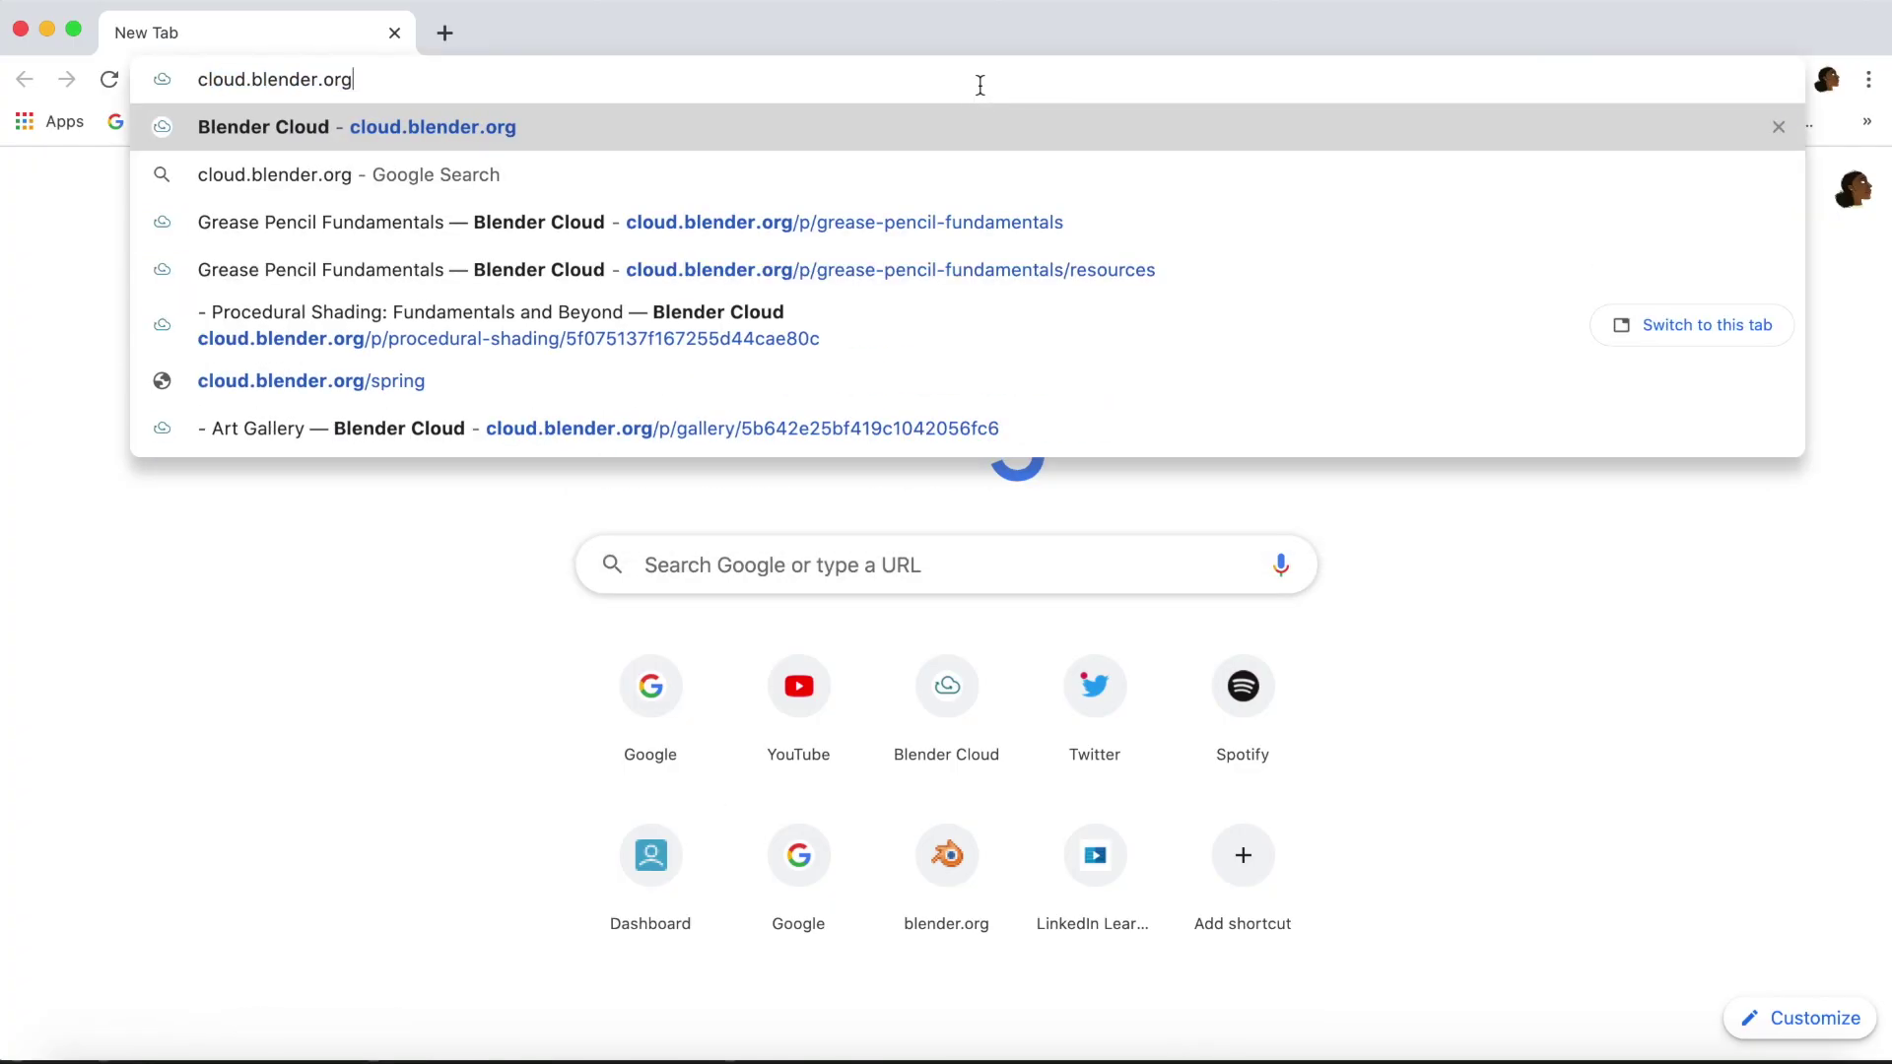
key(Return)
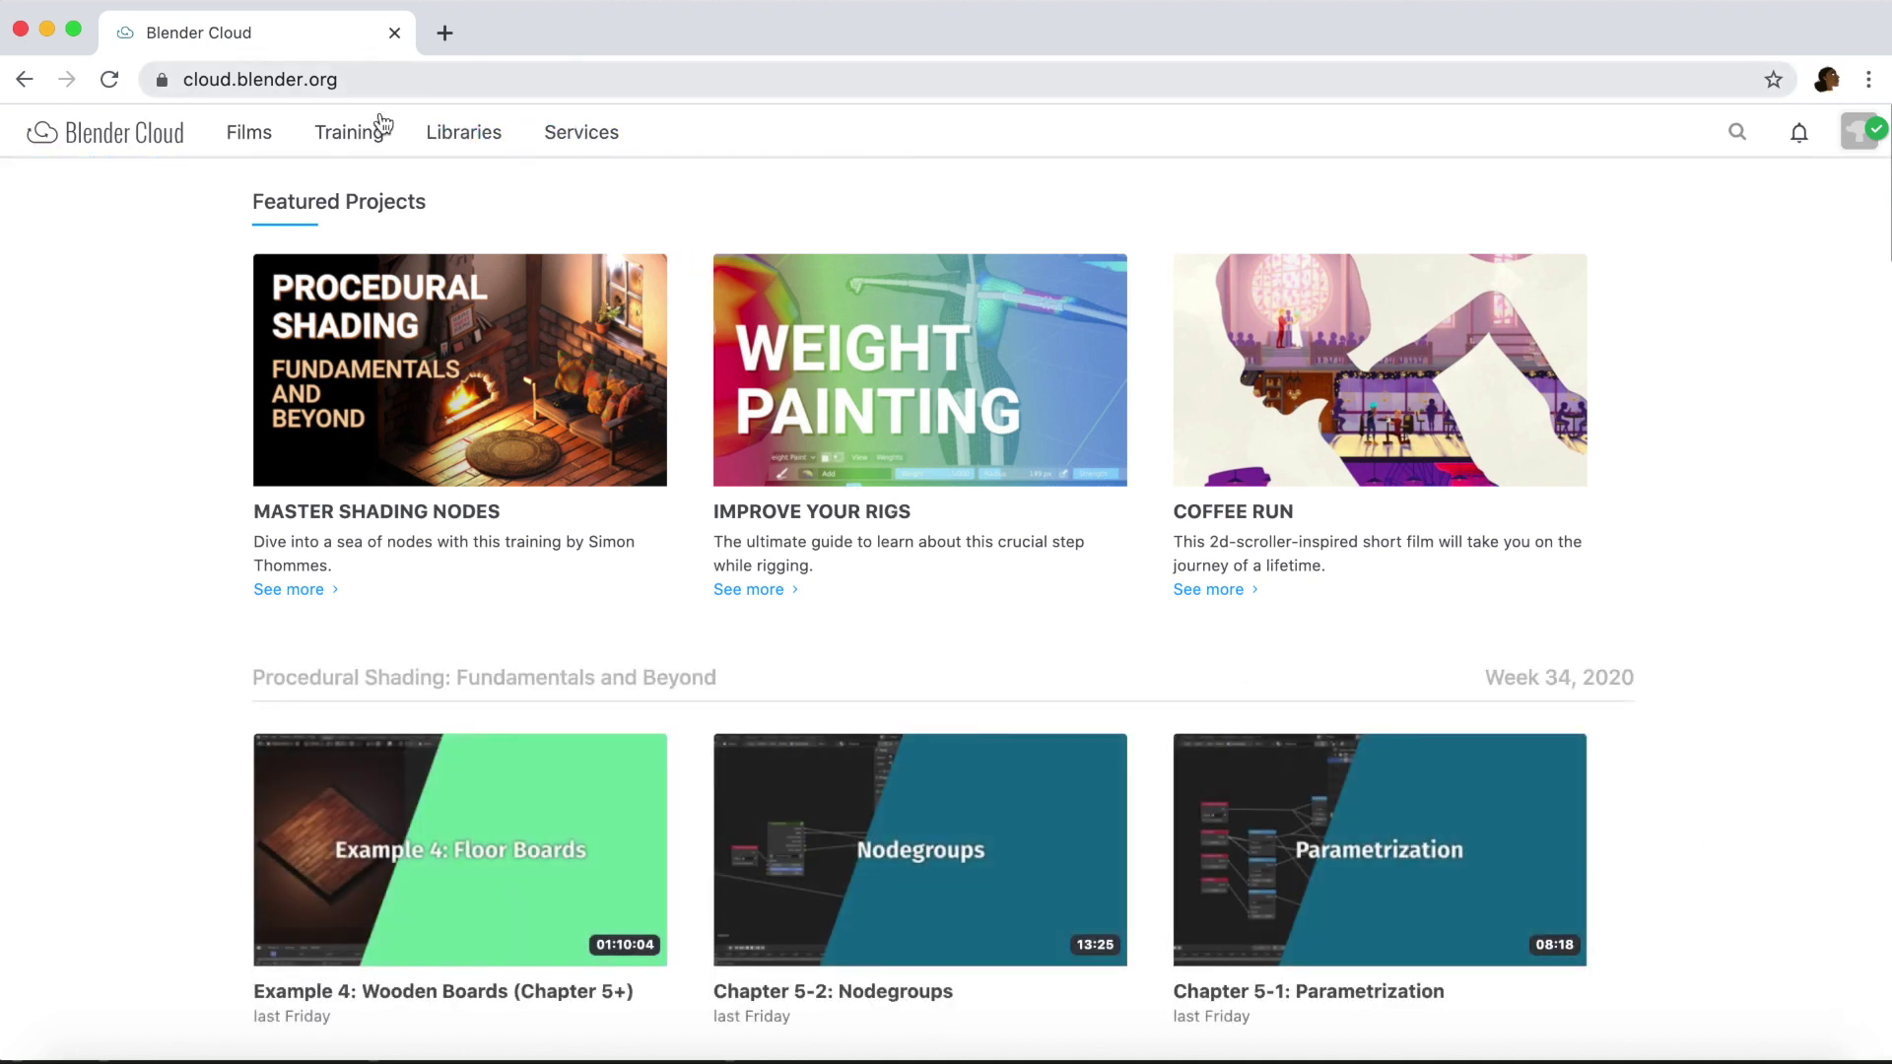
Step: Go to Training > Courses and browse to the Stylized Character Workflow course
click(347, 135)
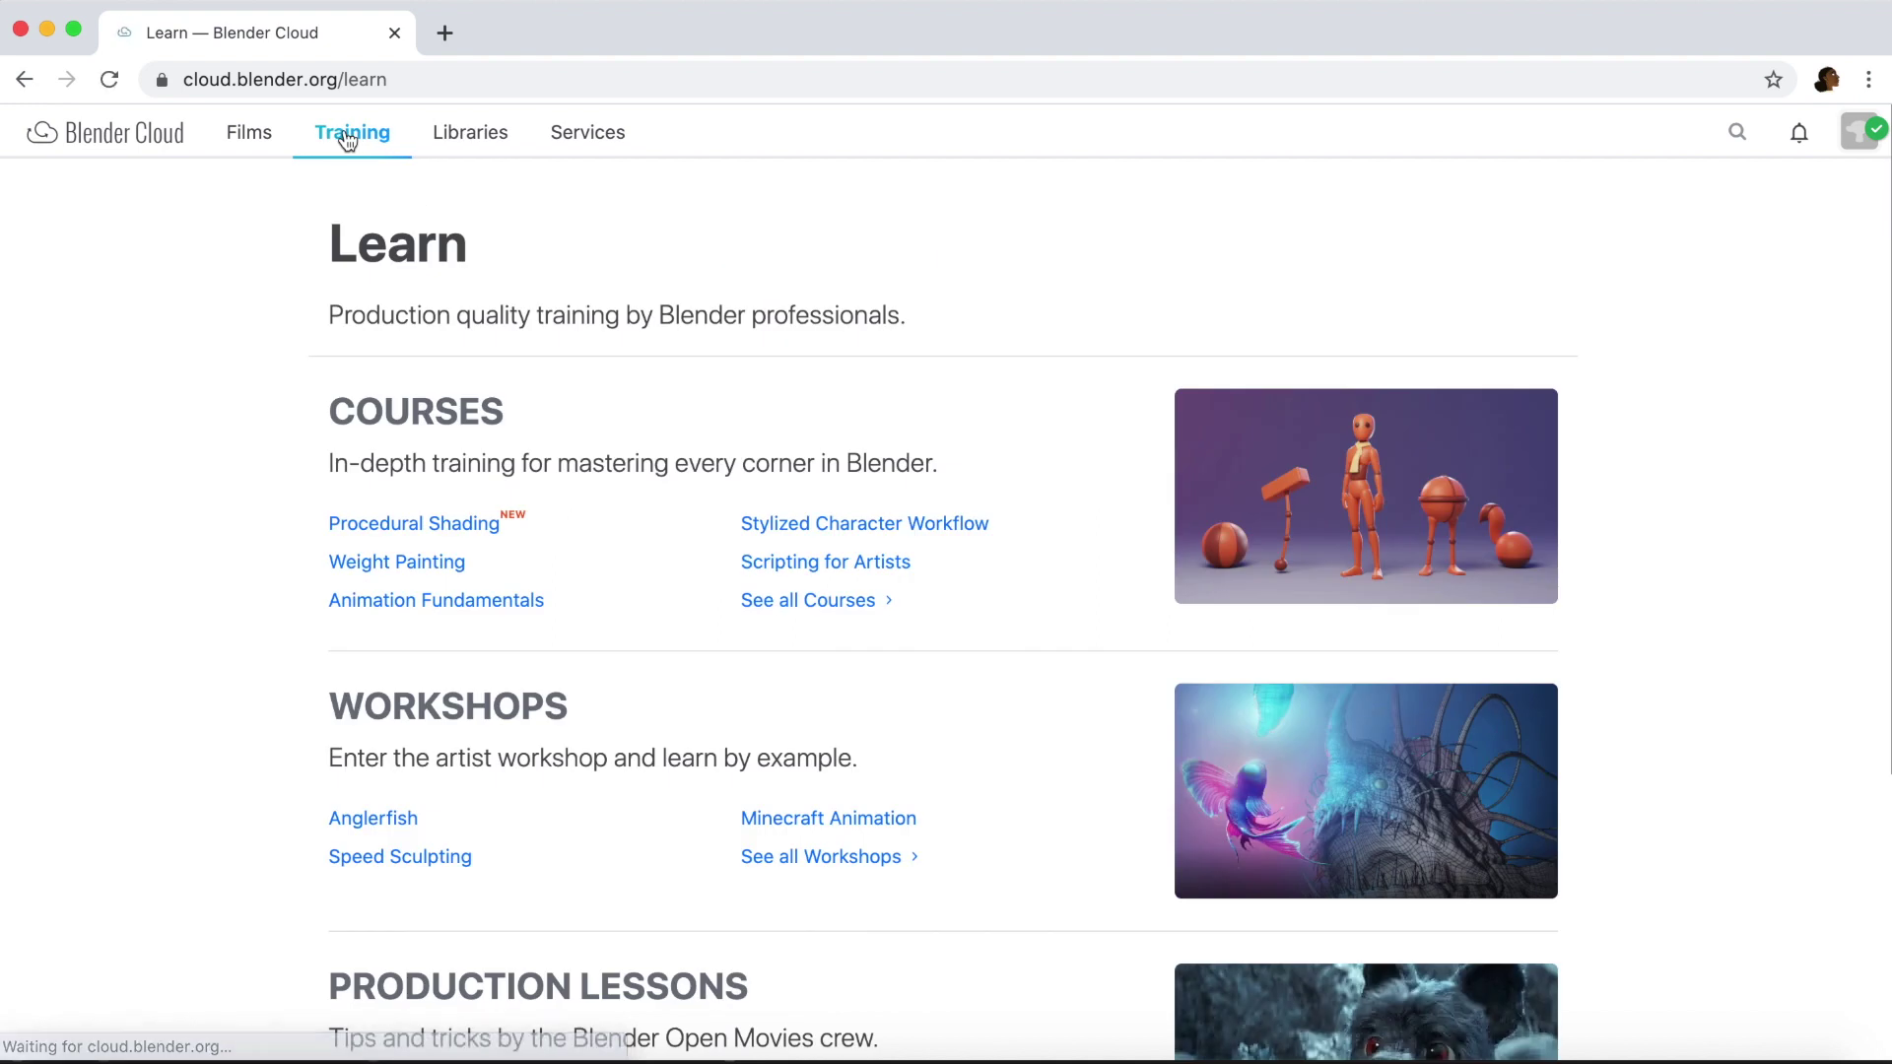
click(760, 603)
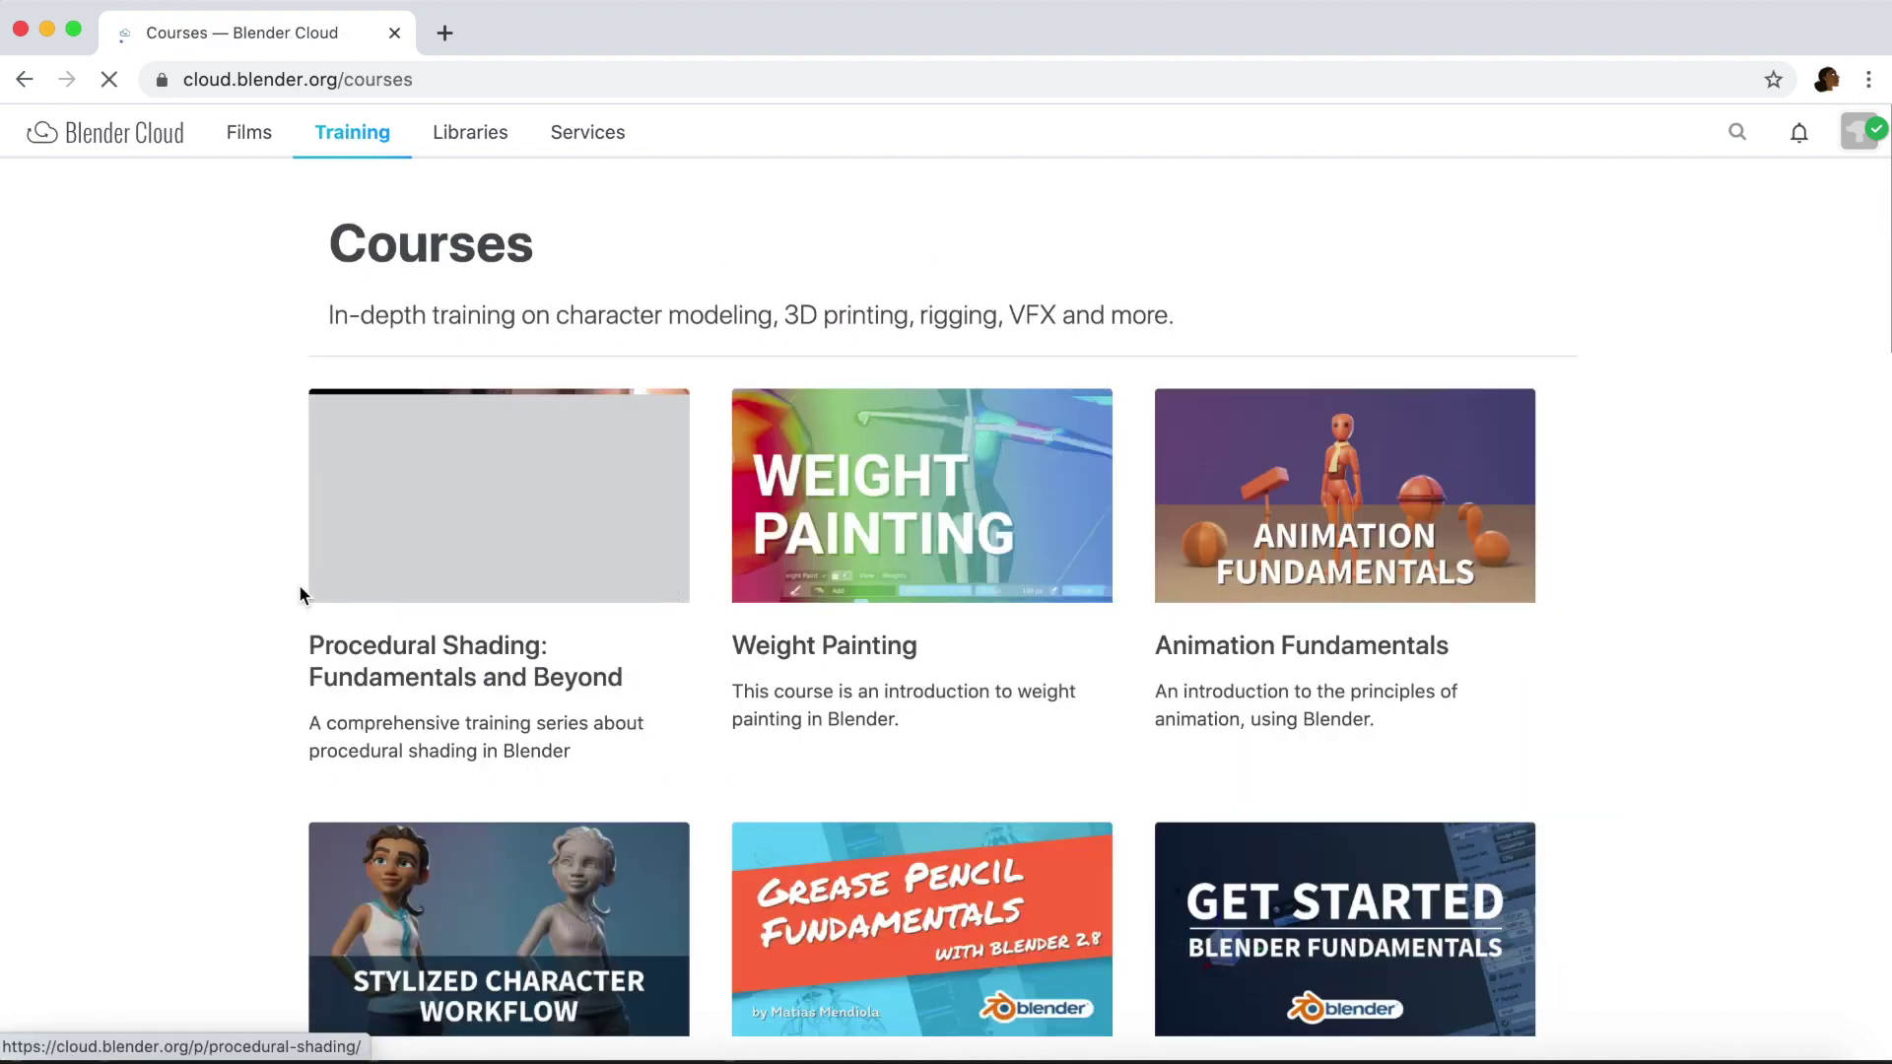
scroll(246, 587, down, 3)
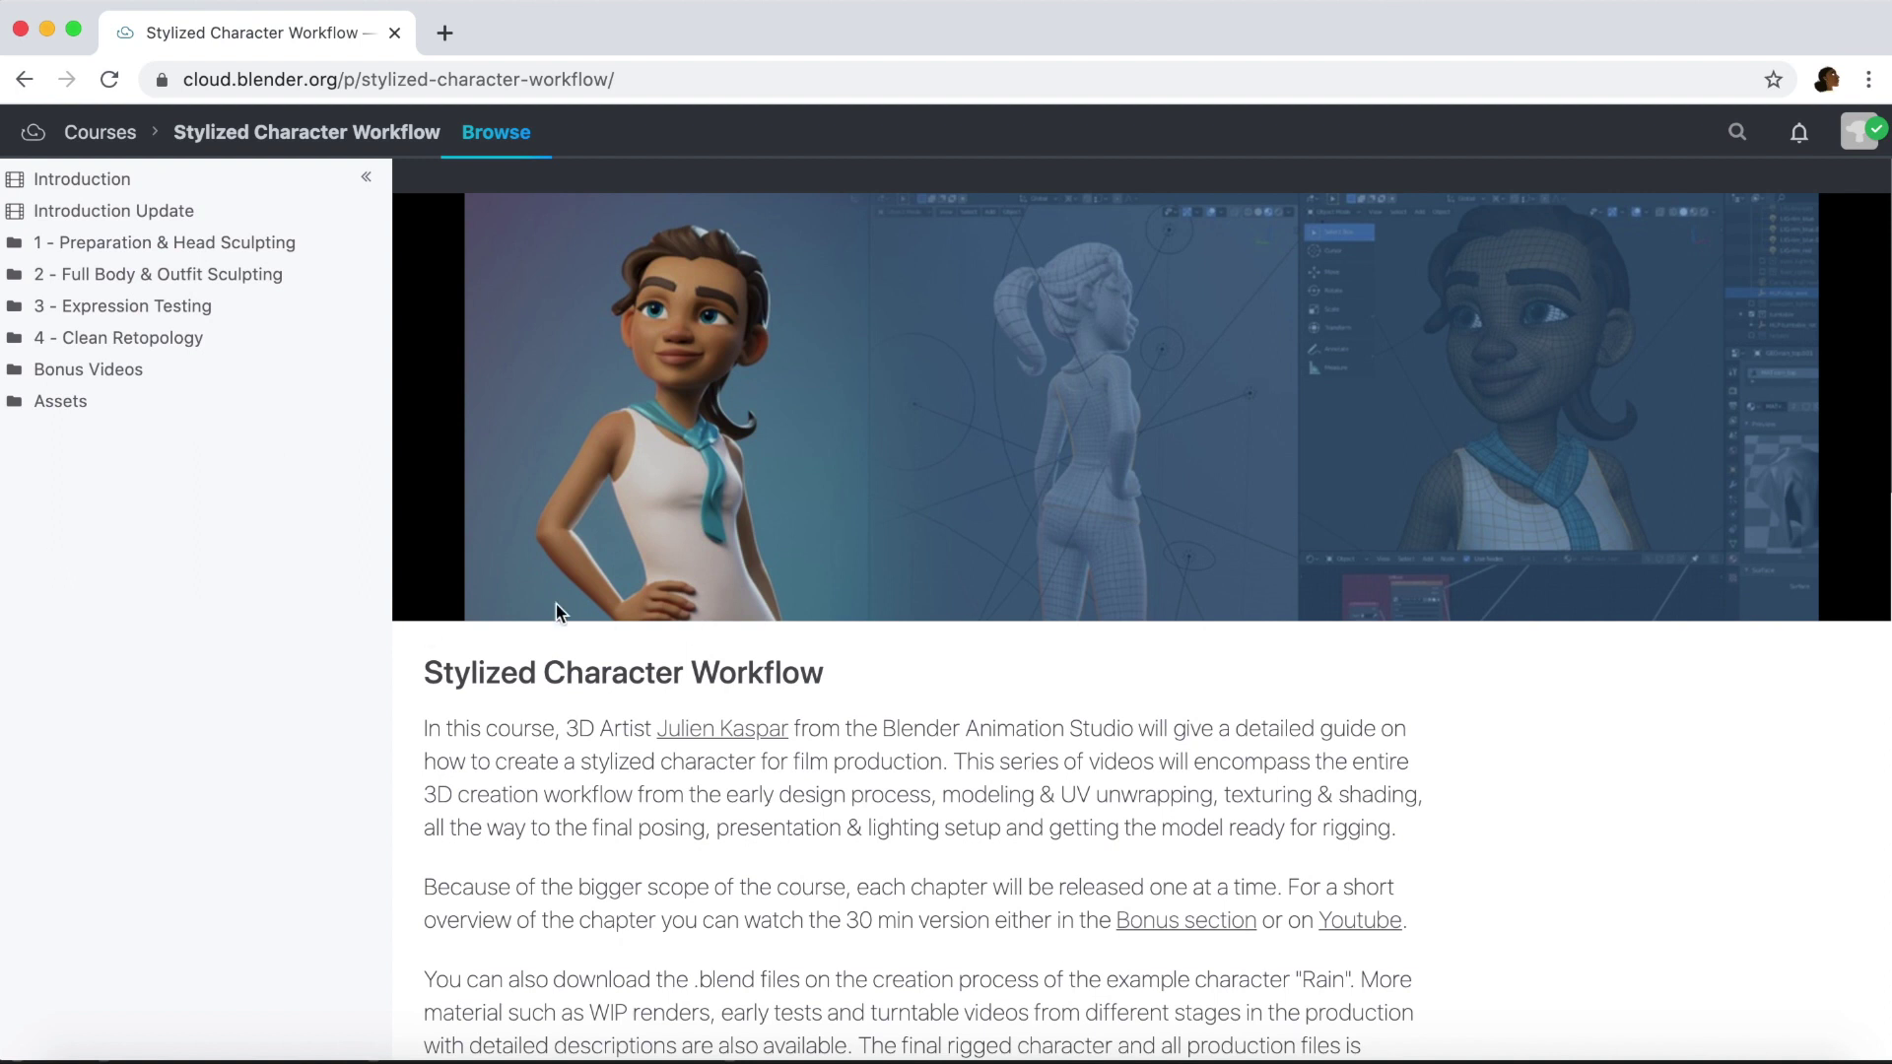
scroll(555, 611, down, 1)
scroll(624, 713, down, 3)
scroll(625, 712, down, 8)
scroll(571, 700, down, 4)
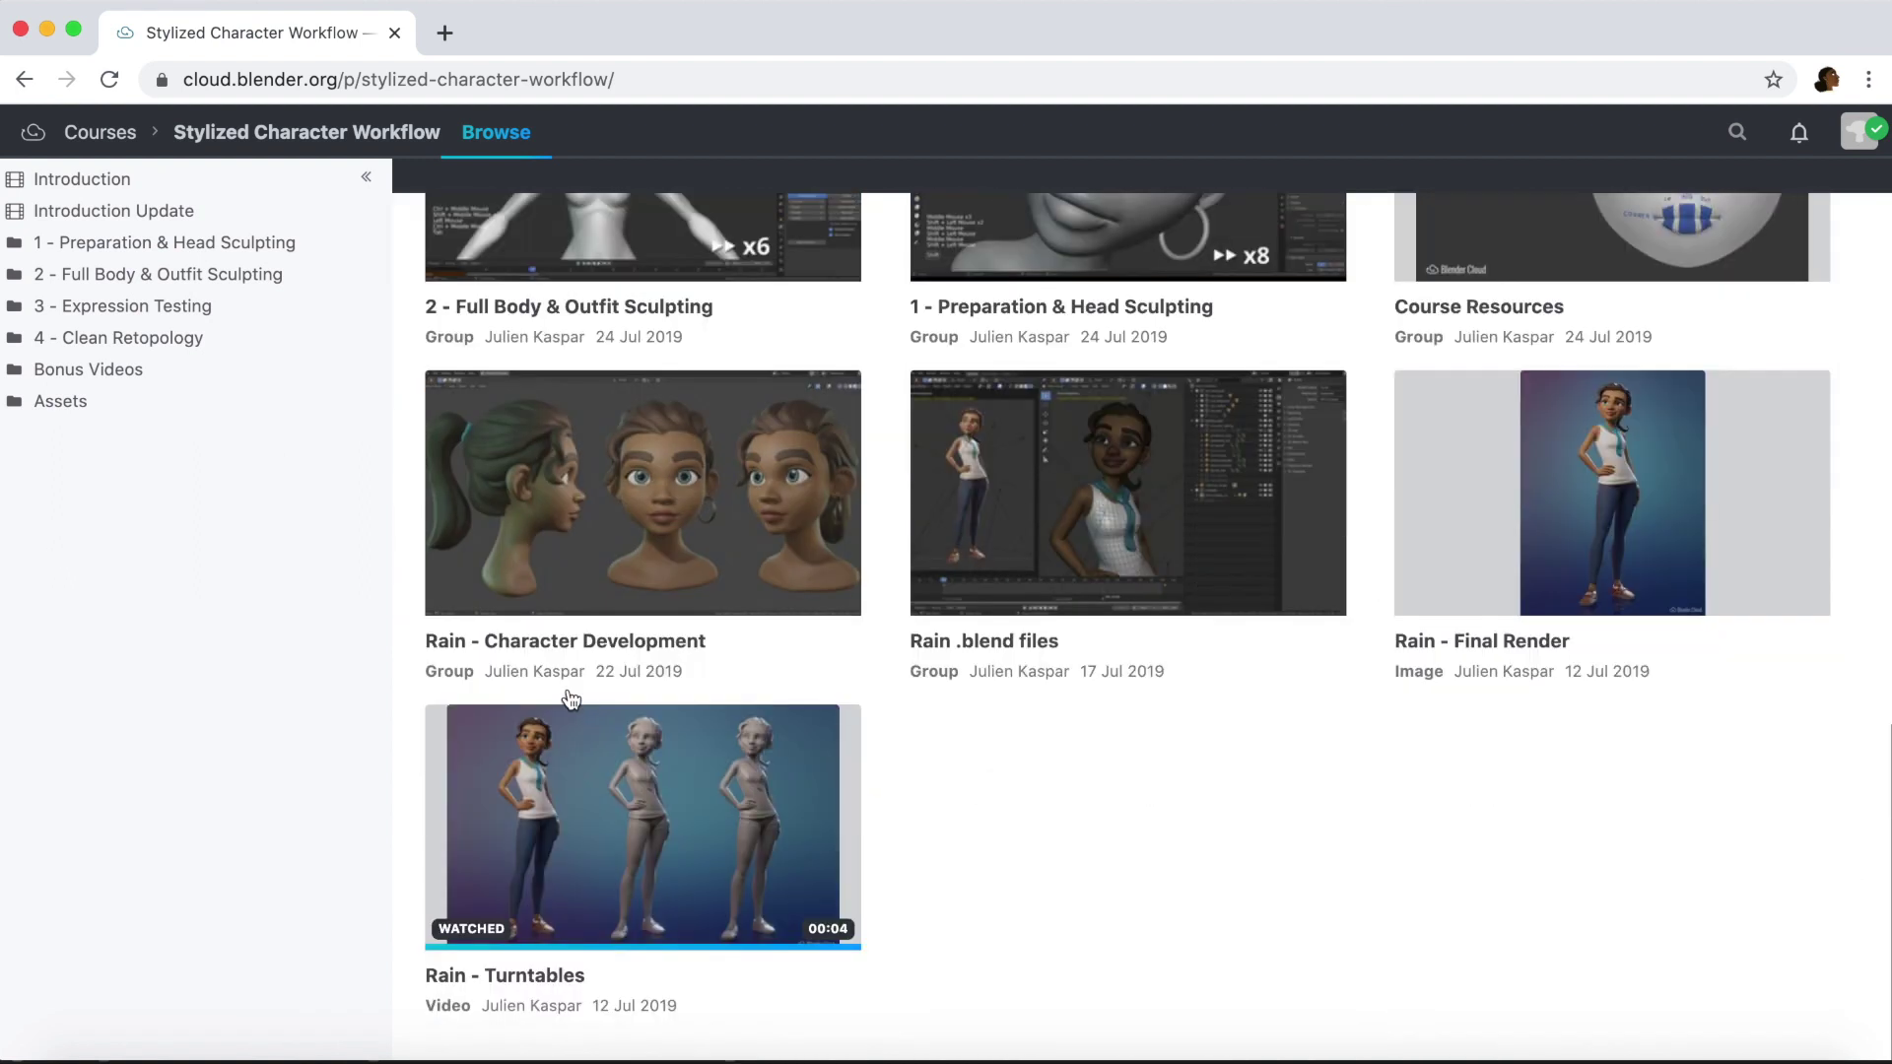
scroll(566, 695, up, 10)
scroll(591, 692, up, 3)
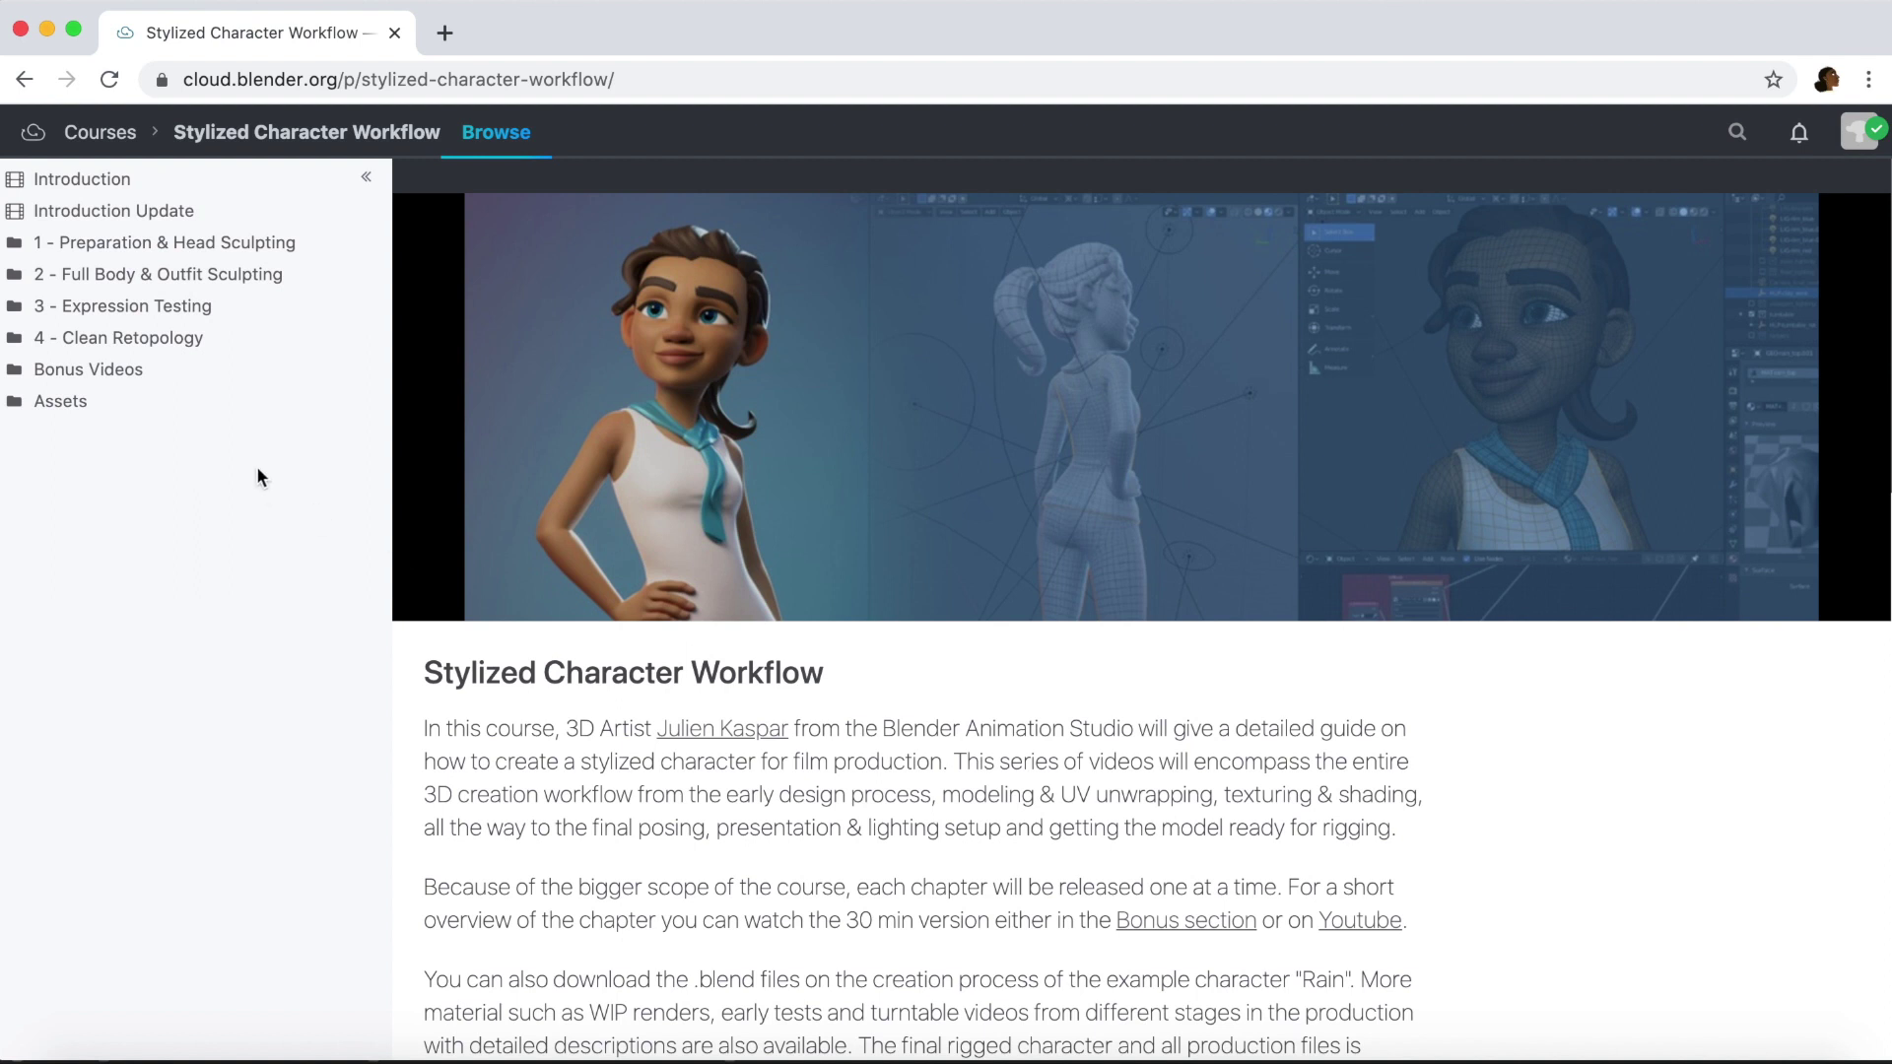
Step: Open the '1 - Preparation & Head Sculpting' folder and scroll through its contents
click(74, 246)
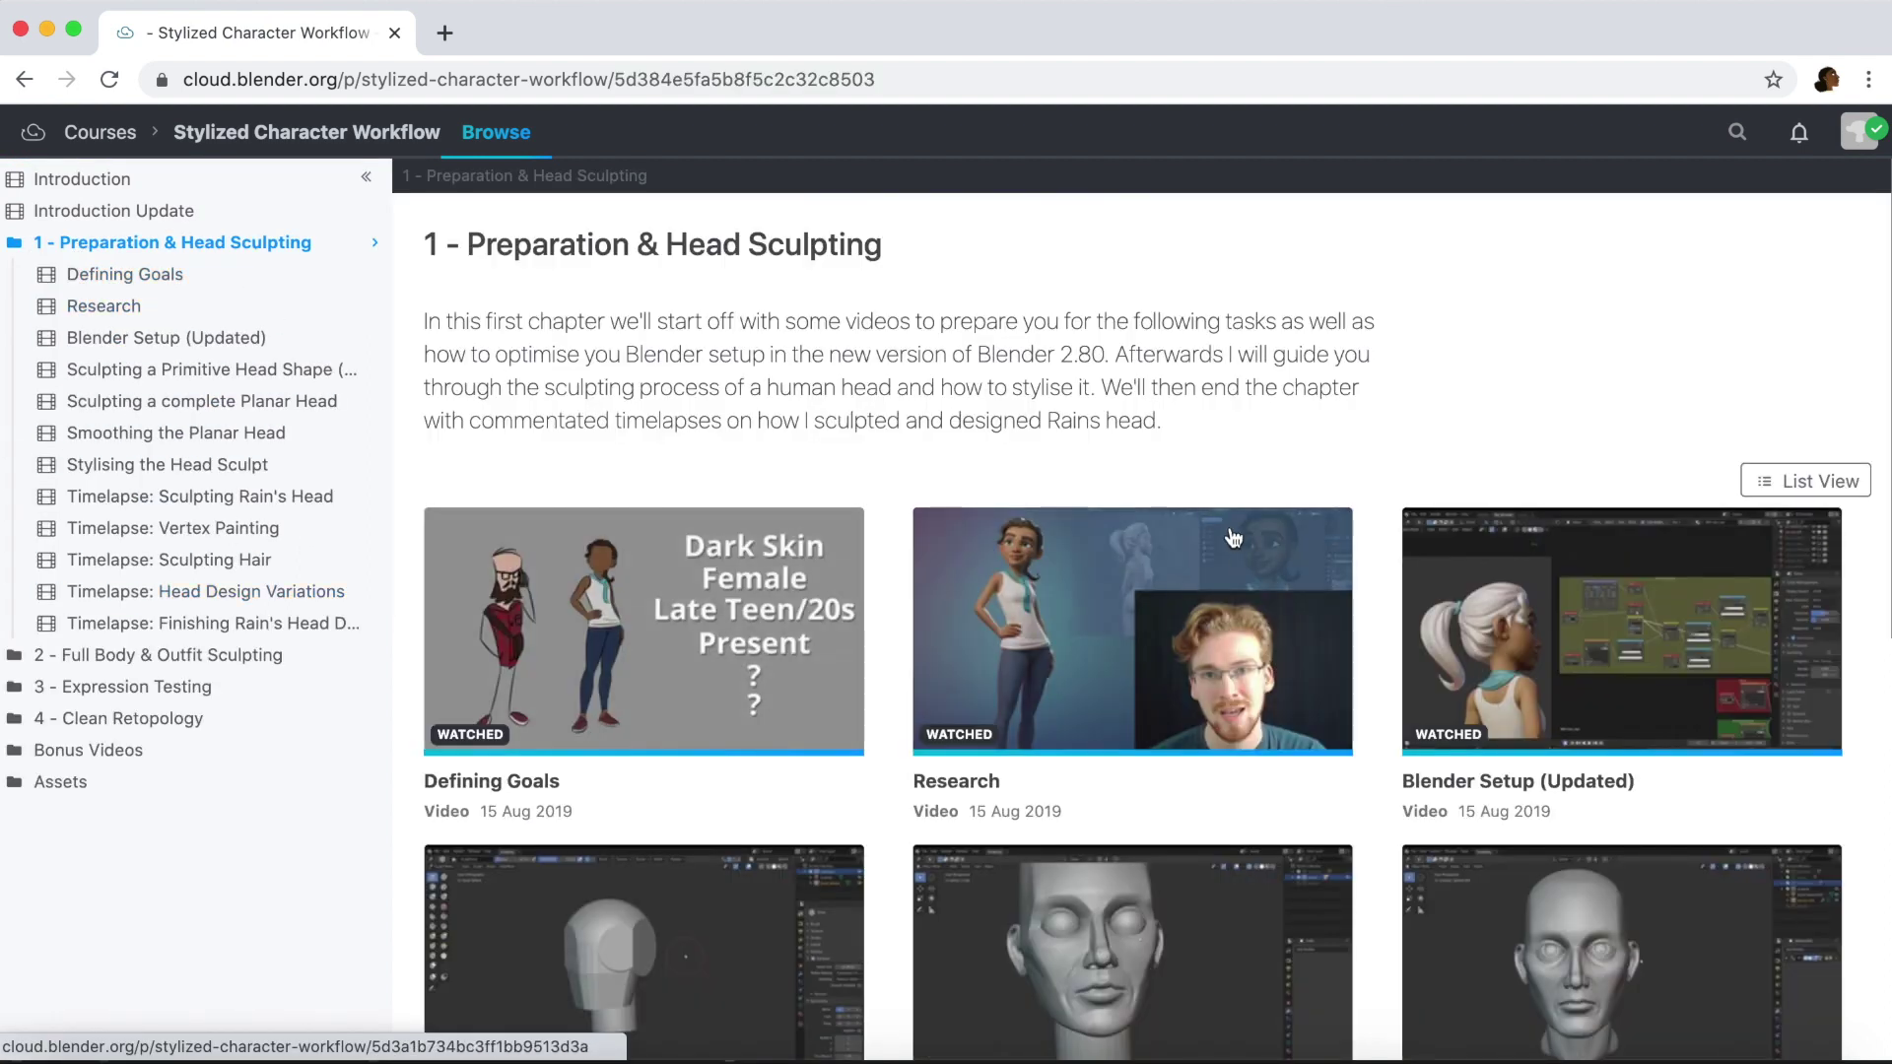
scroll(1032, 829, down, 2)
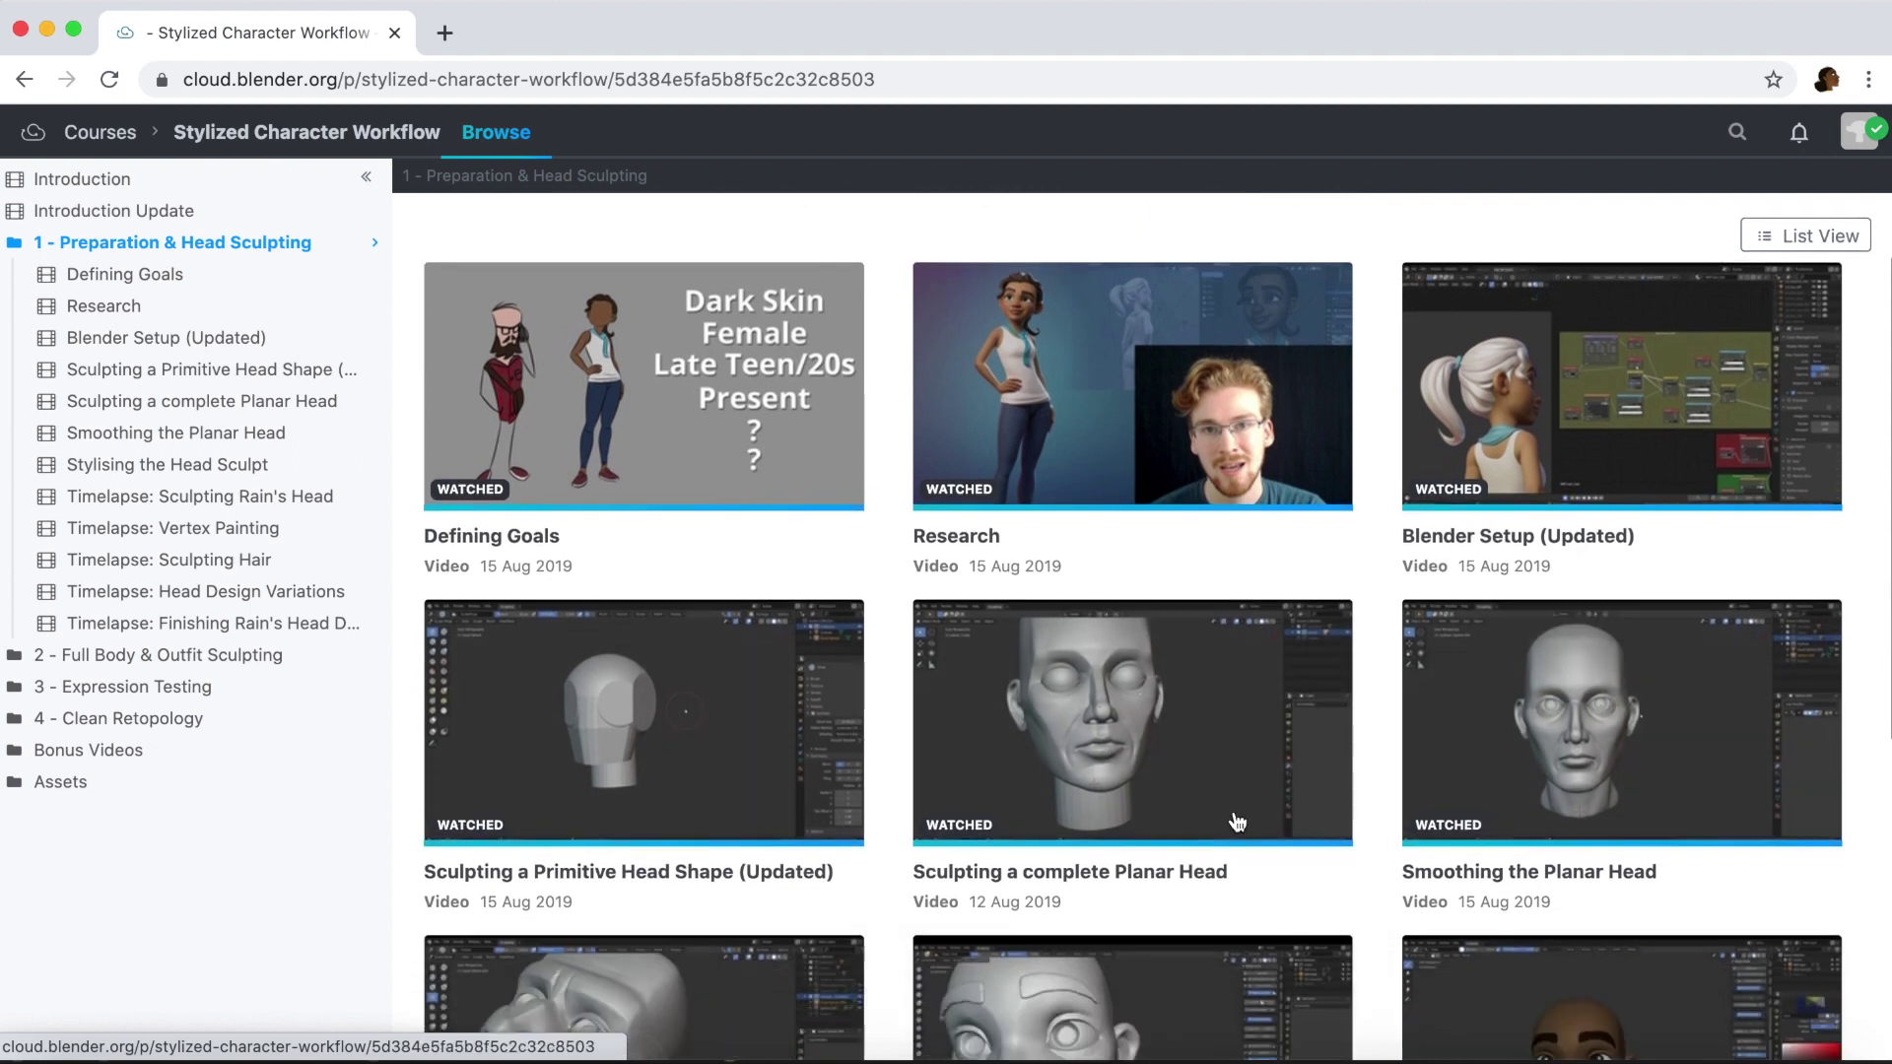
scroll(1032, 829, down, 3)
scroll(881, 812, down, 3)
scroll(910, 801, up, 3)
scroll(909, 798, up, 3)
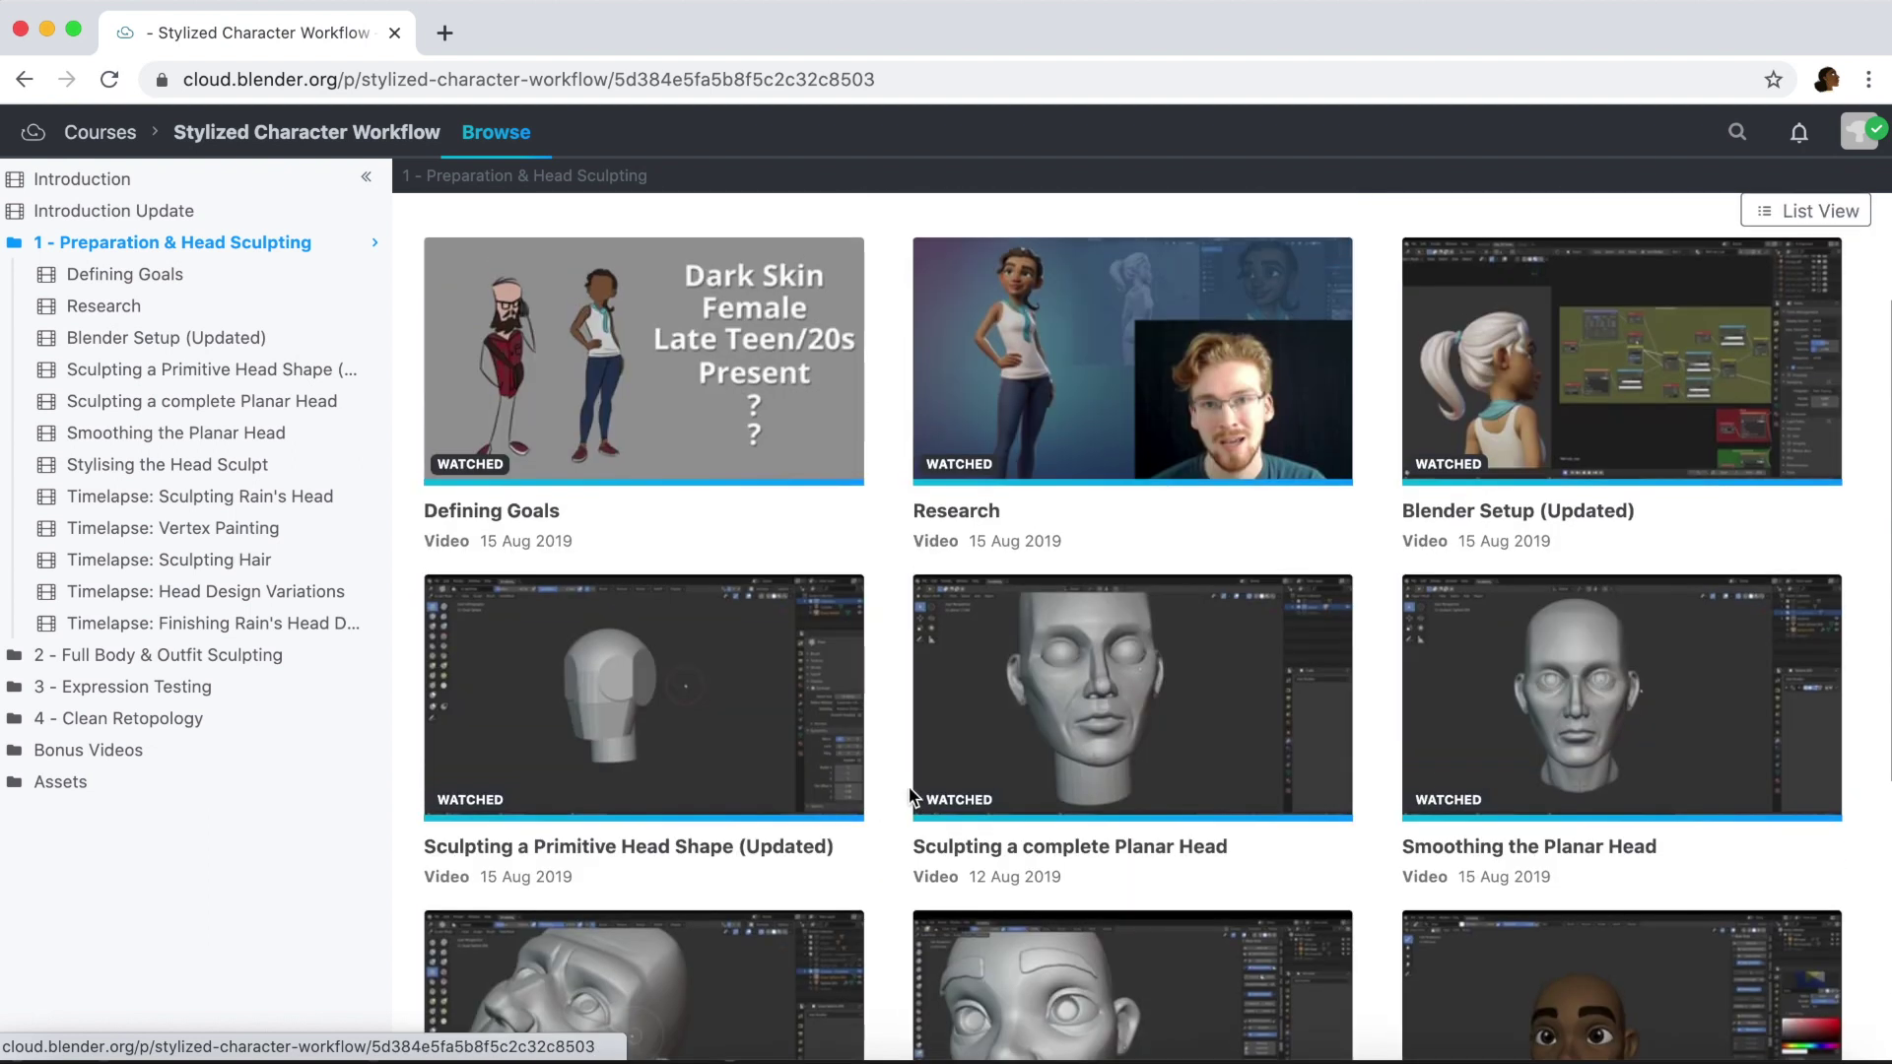
scroll(908, 790, up, 2)
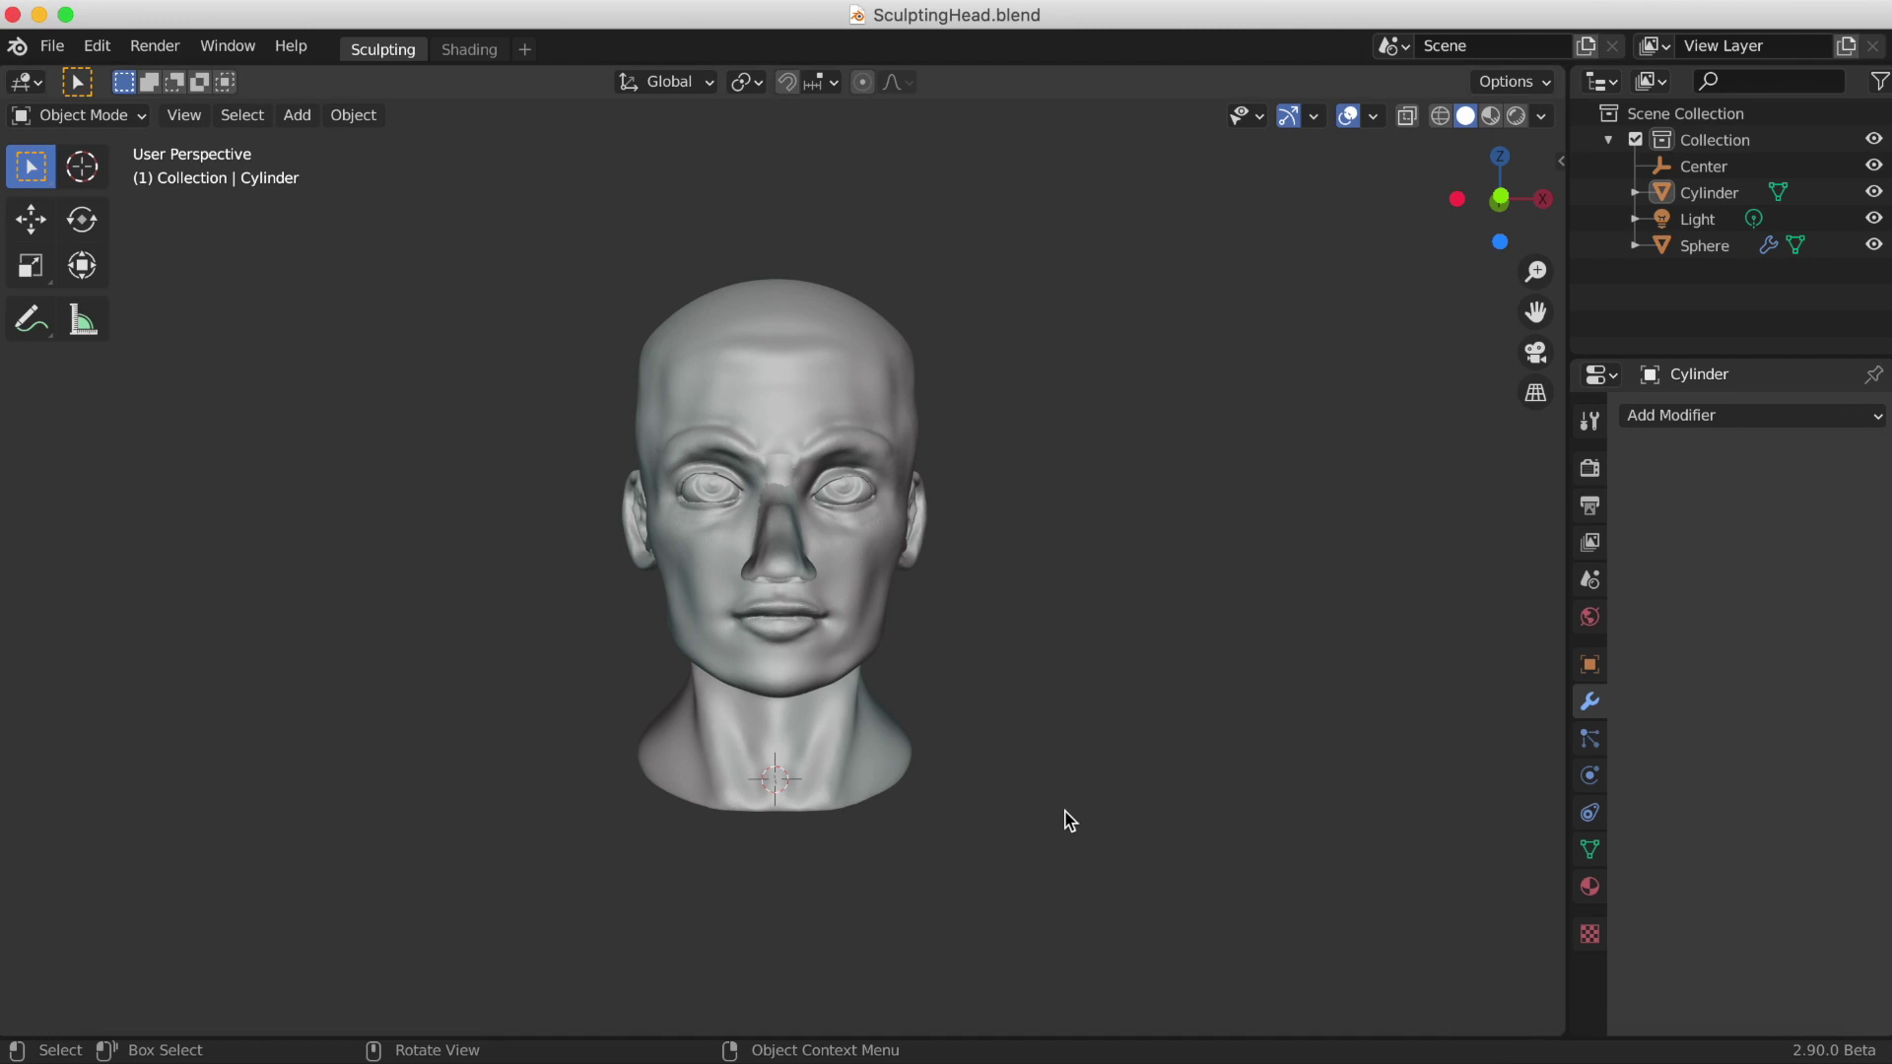
Step: Add a cube mesh to the scene with UV generation turned off
mouse_move(1064, 819)
middle_down()
mouse_move(960, 802)
mouse_move(806, 813)
mouse_move(1051, 818)
middle_up()
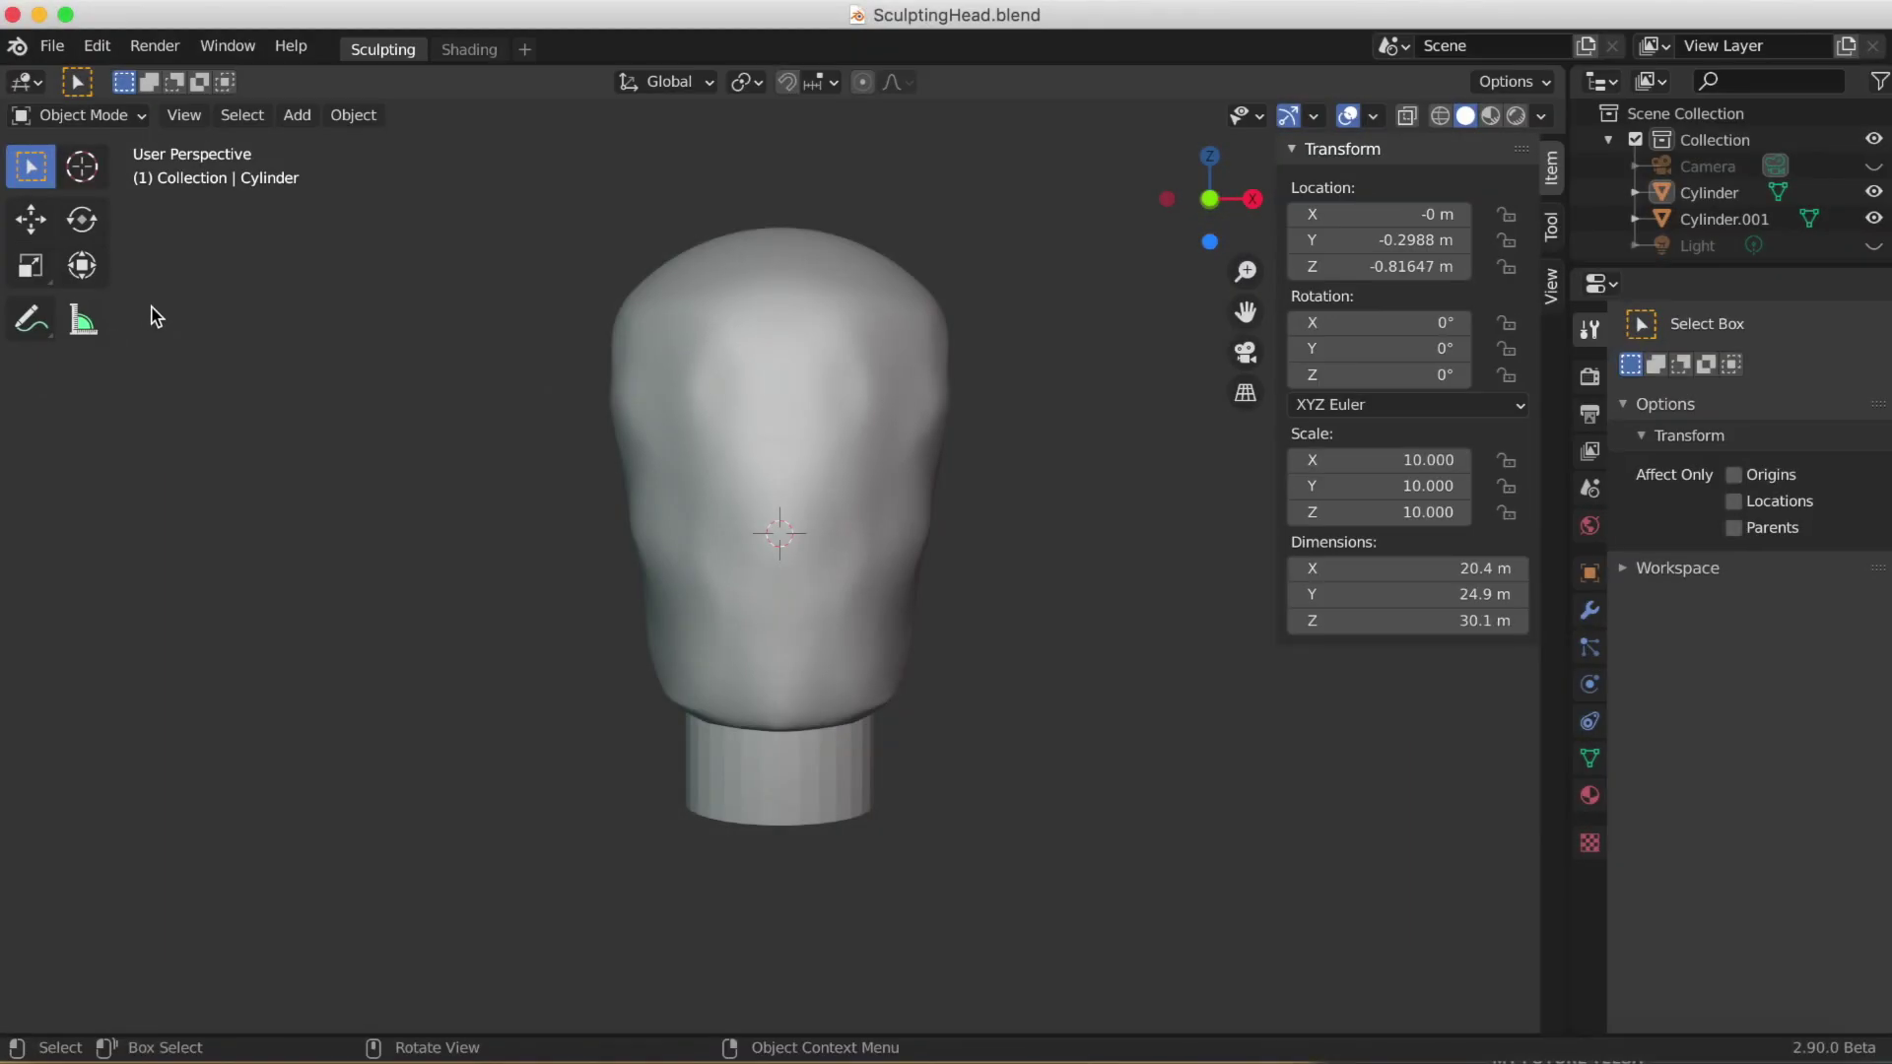
key(shift+a)
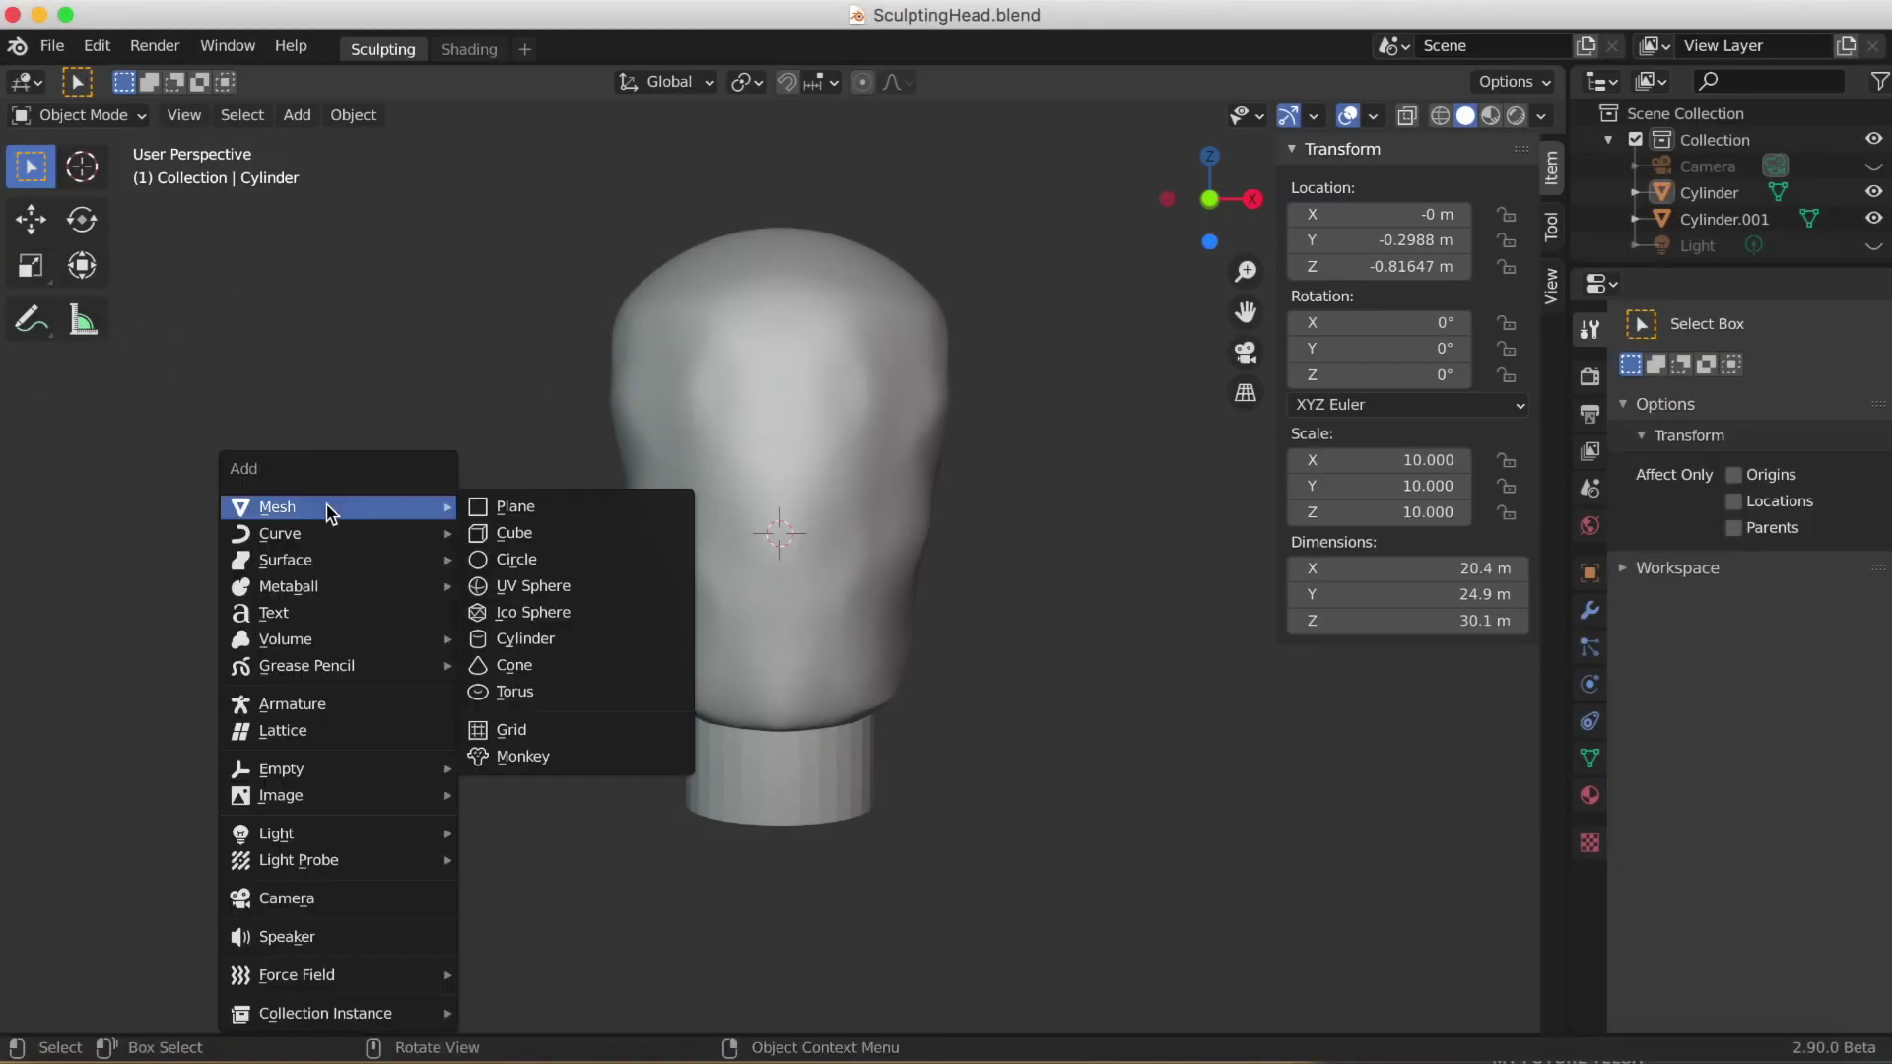
click(528, 532)
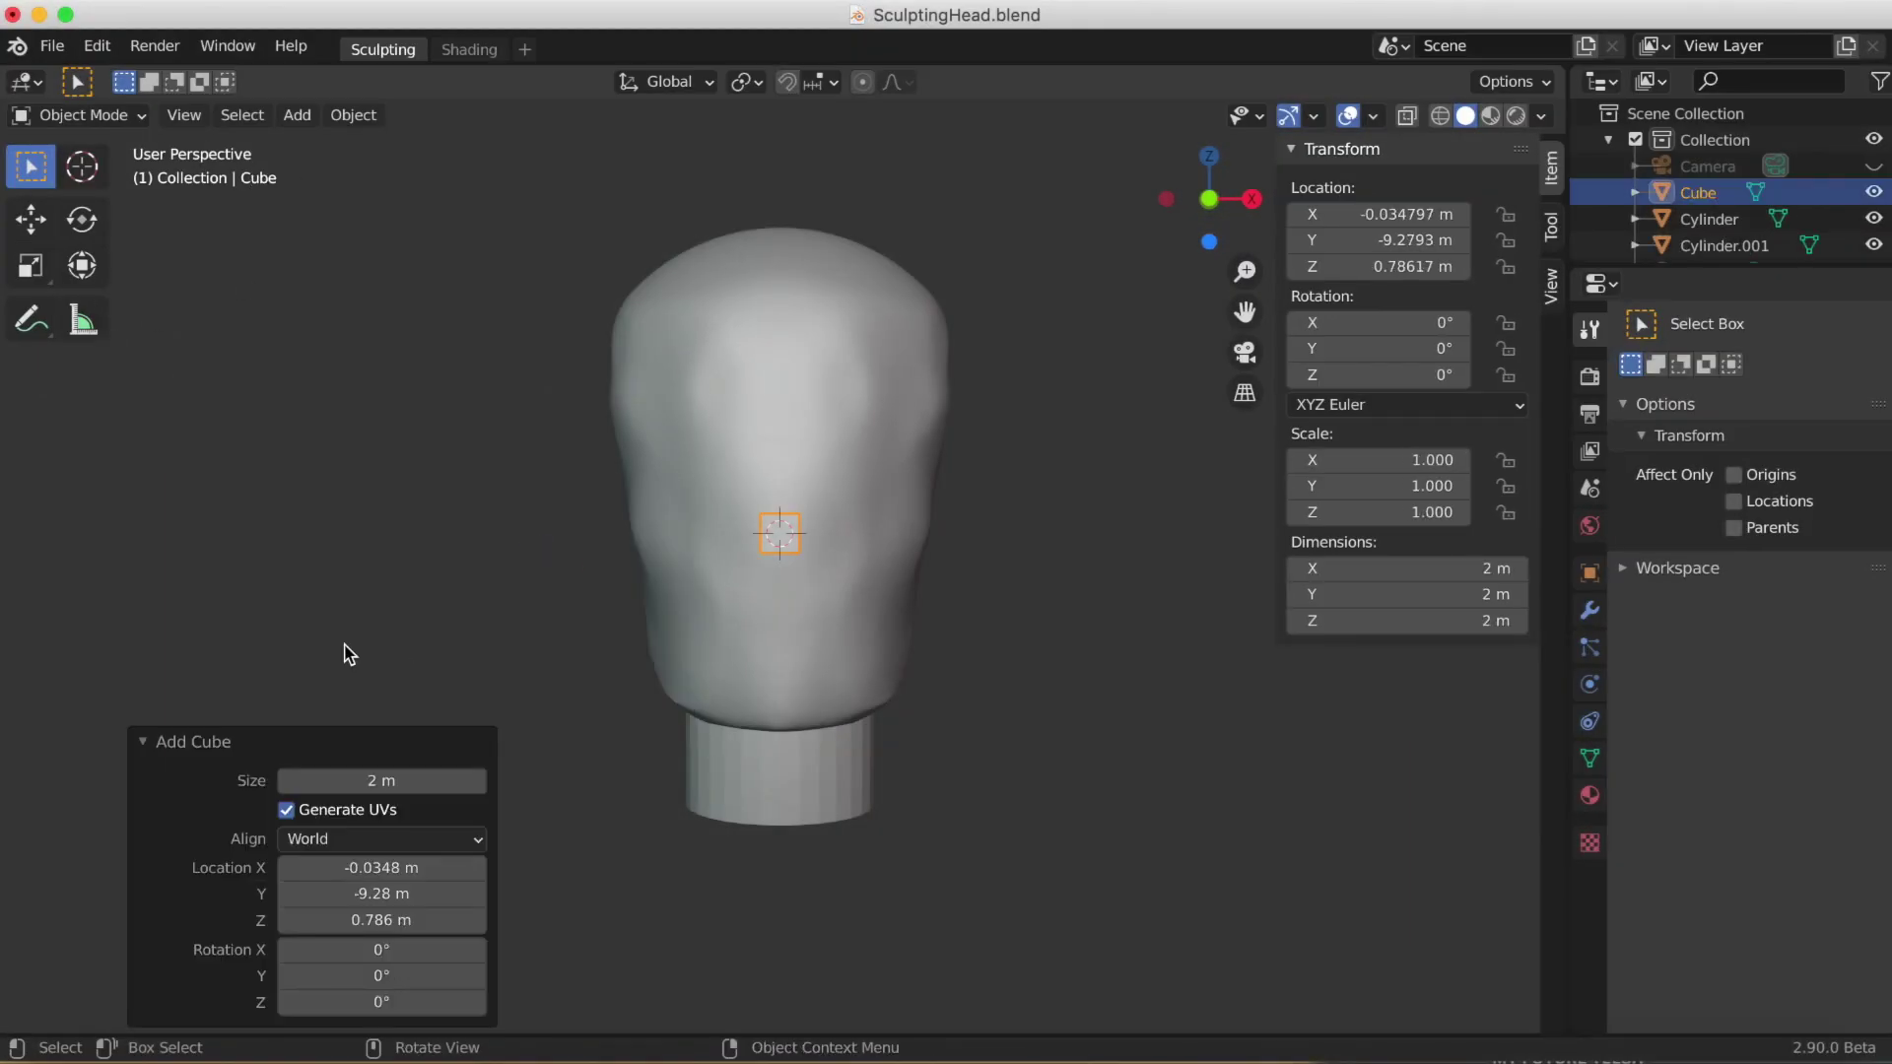
click(287, 810)
click(145, 743)
Step: In the right side view, raise the cube in front of the face and enlarge it
key(grave)
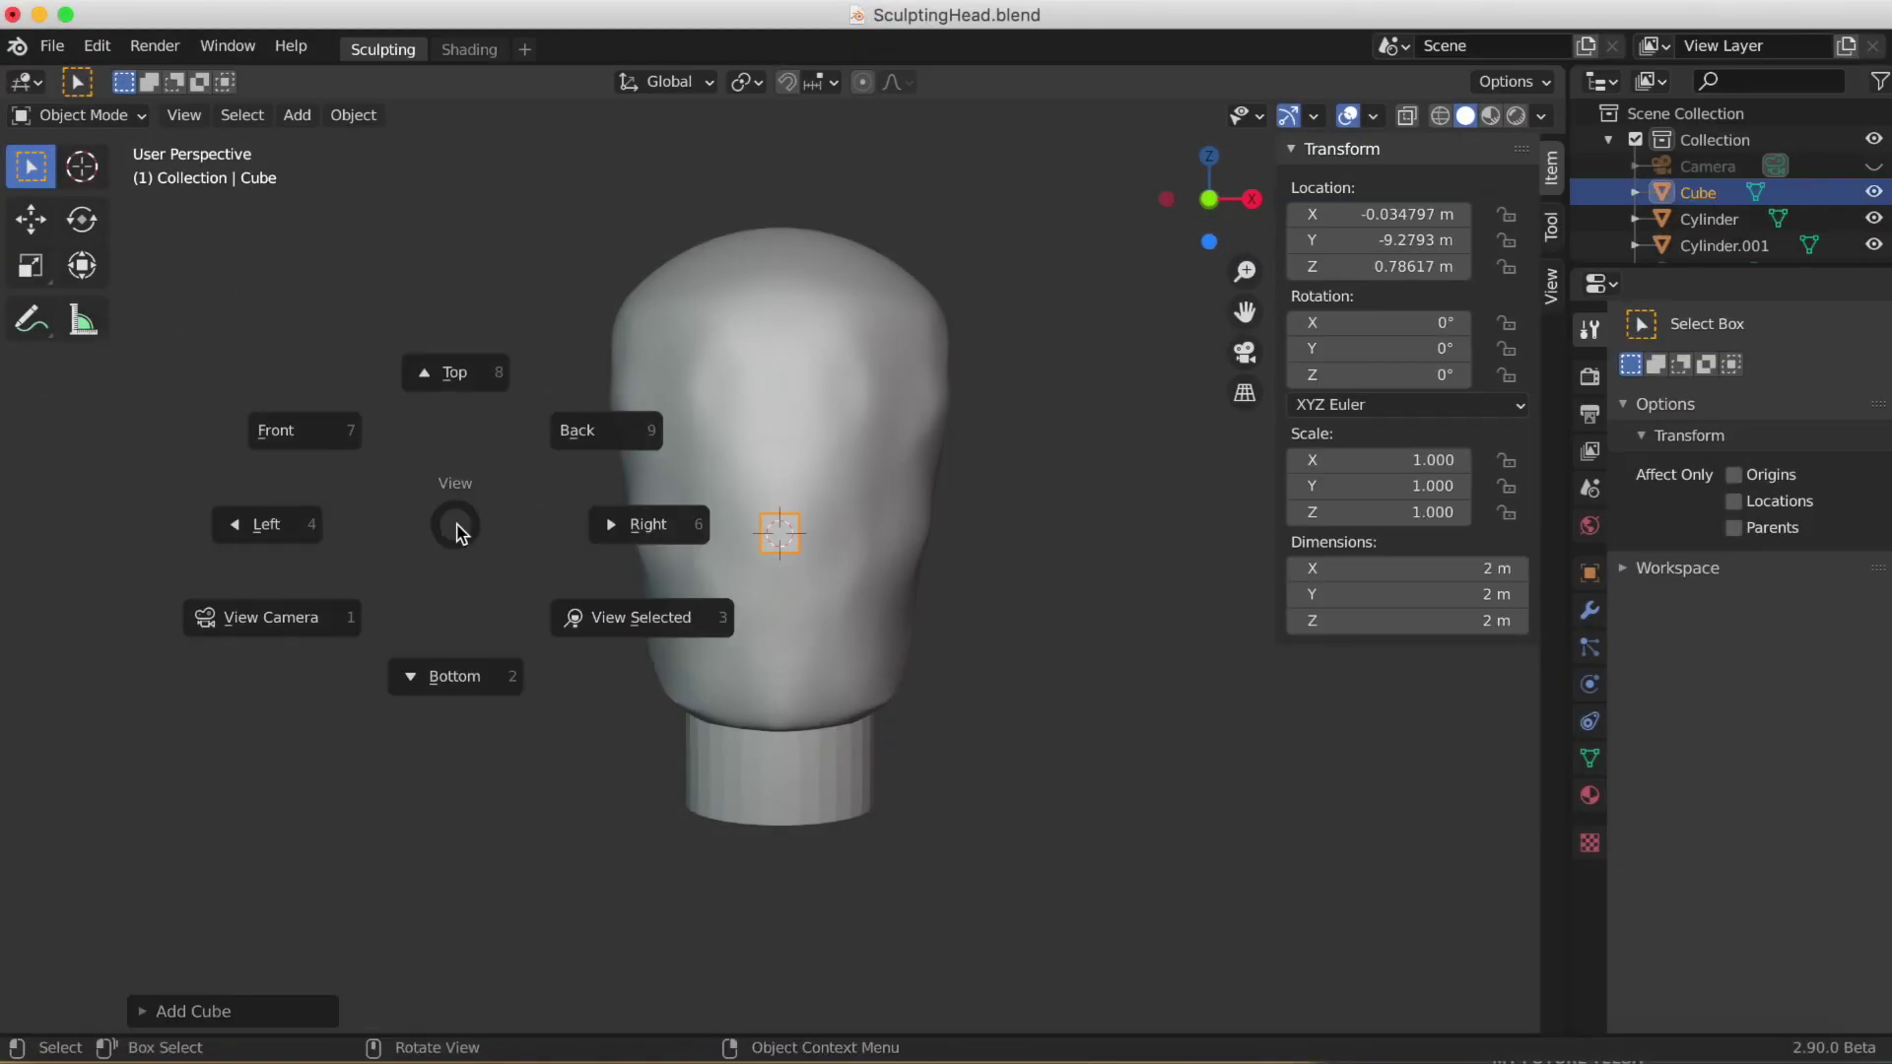
click(579, 427)
click(31, 218)
drag(627, 426, 626, 399)
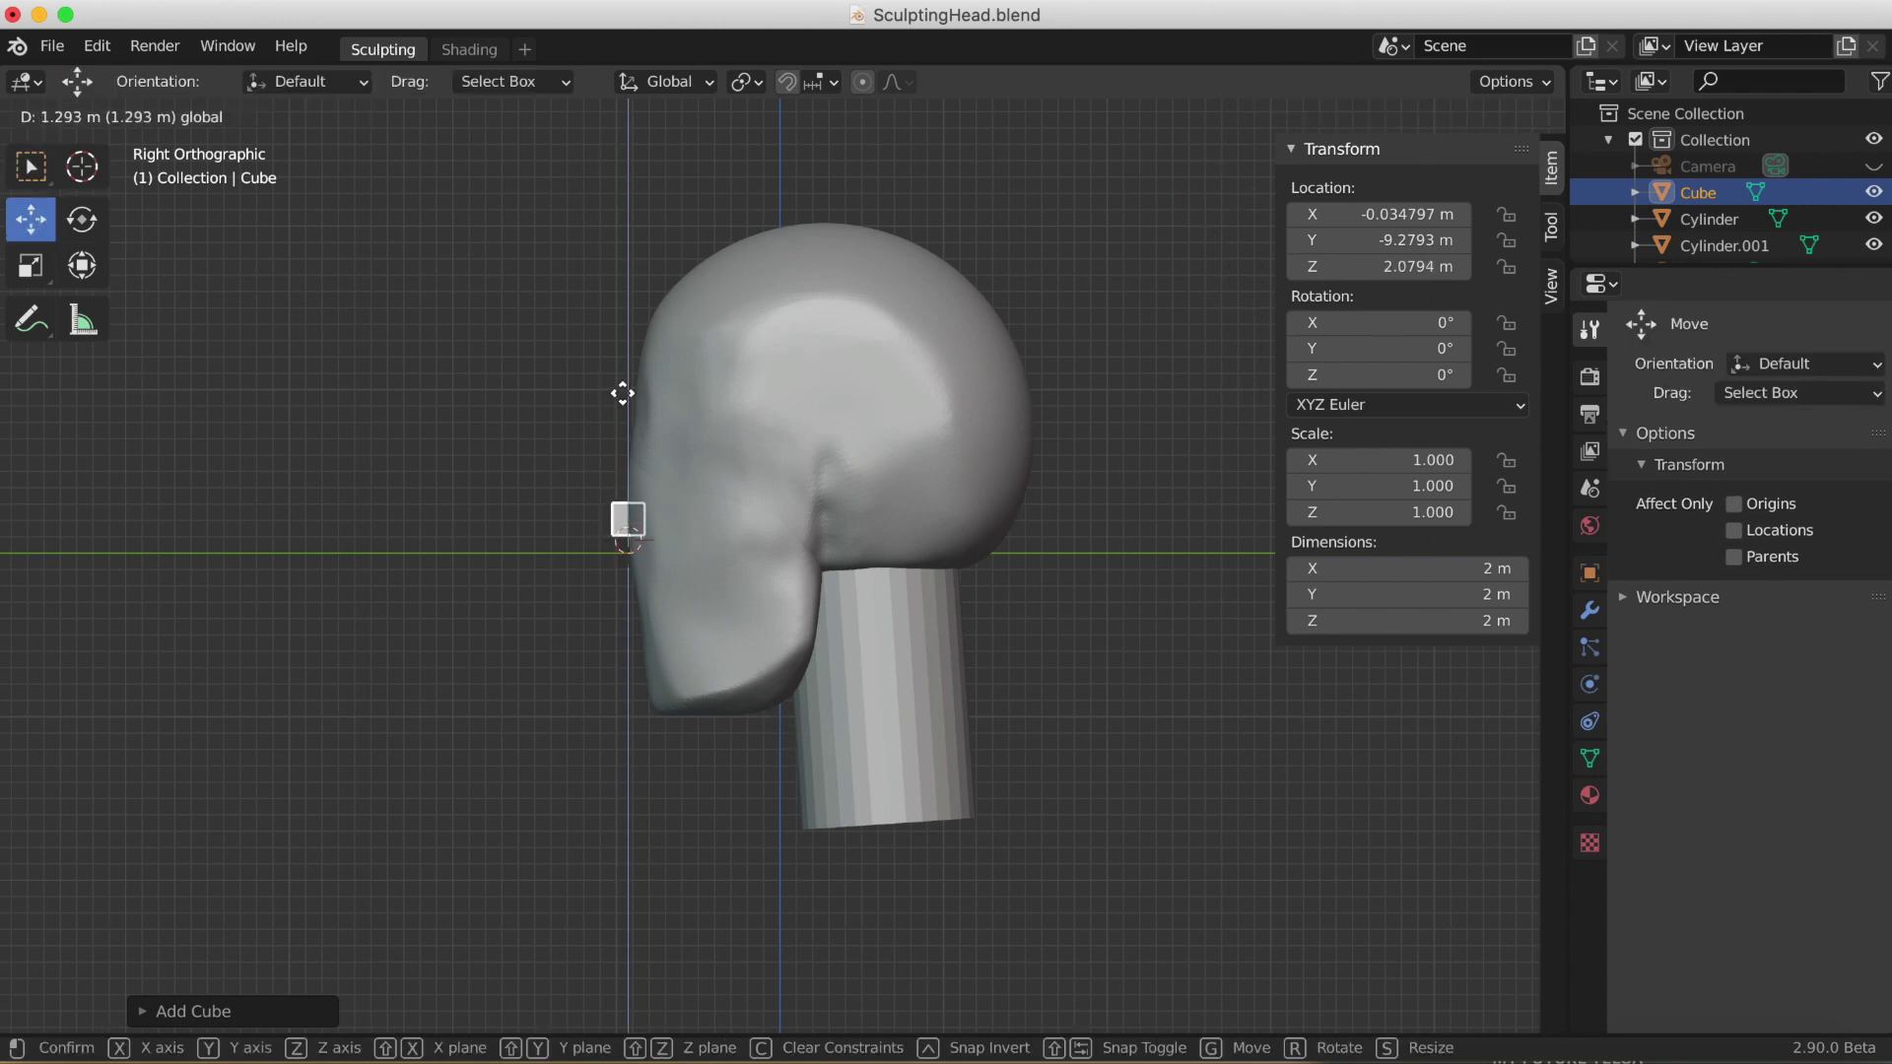
key(s)
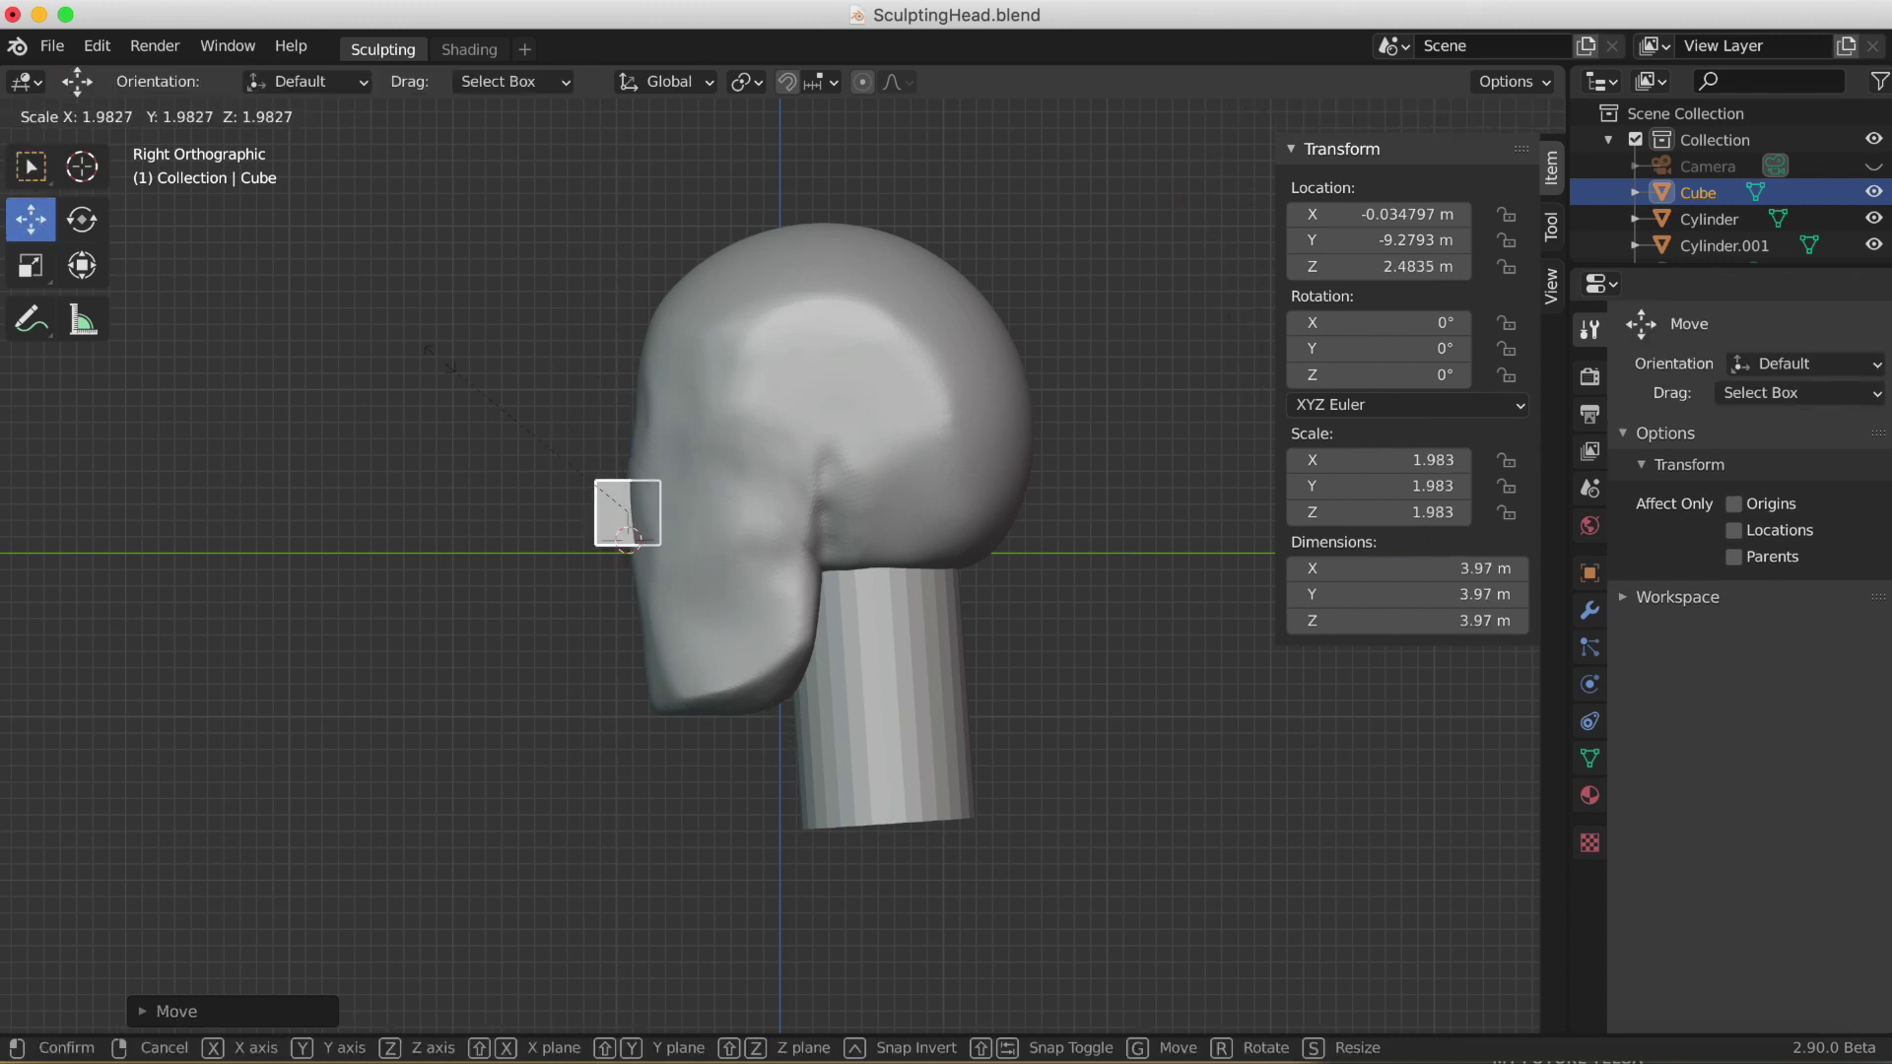
click(592, 369)
Step: Hide the sidebar, turn on X-Ray, and stretch the cube taller along Z
key(n)
key(alt+z)
key(s)
key(z)
click(632, 463)
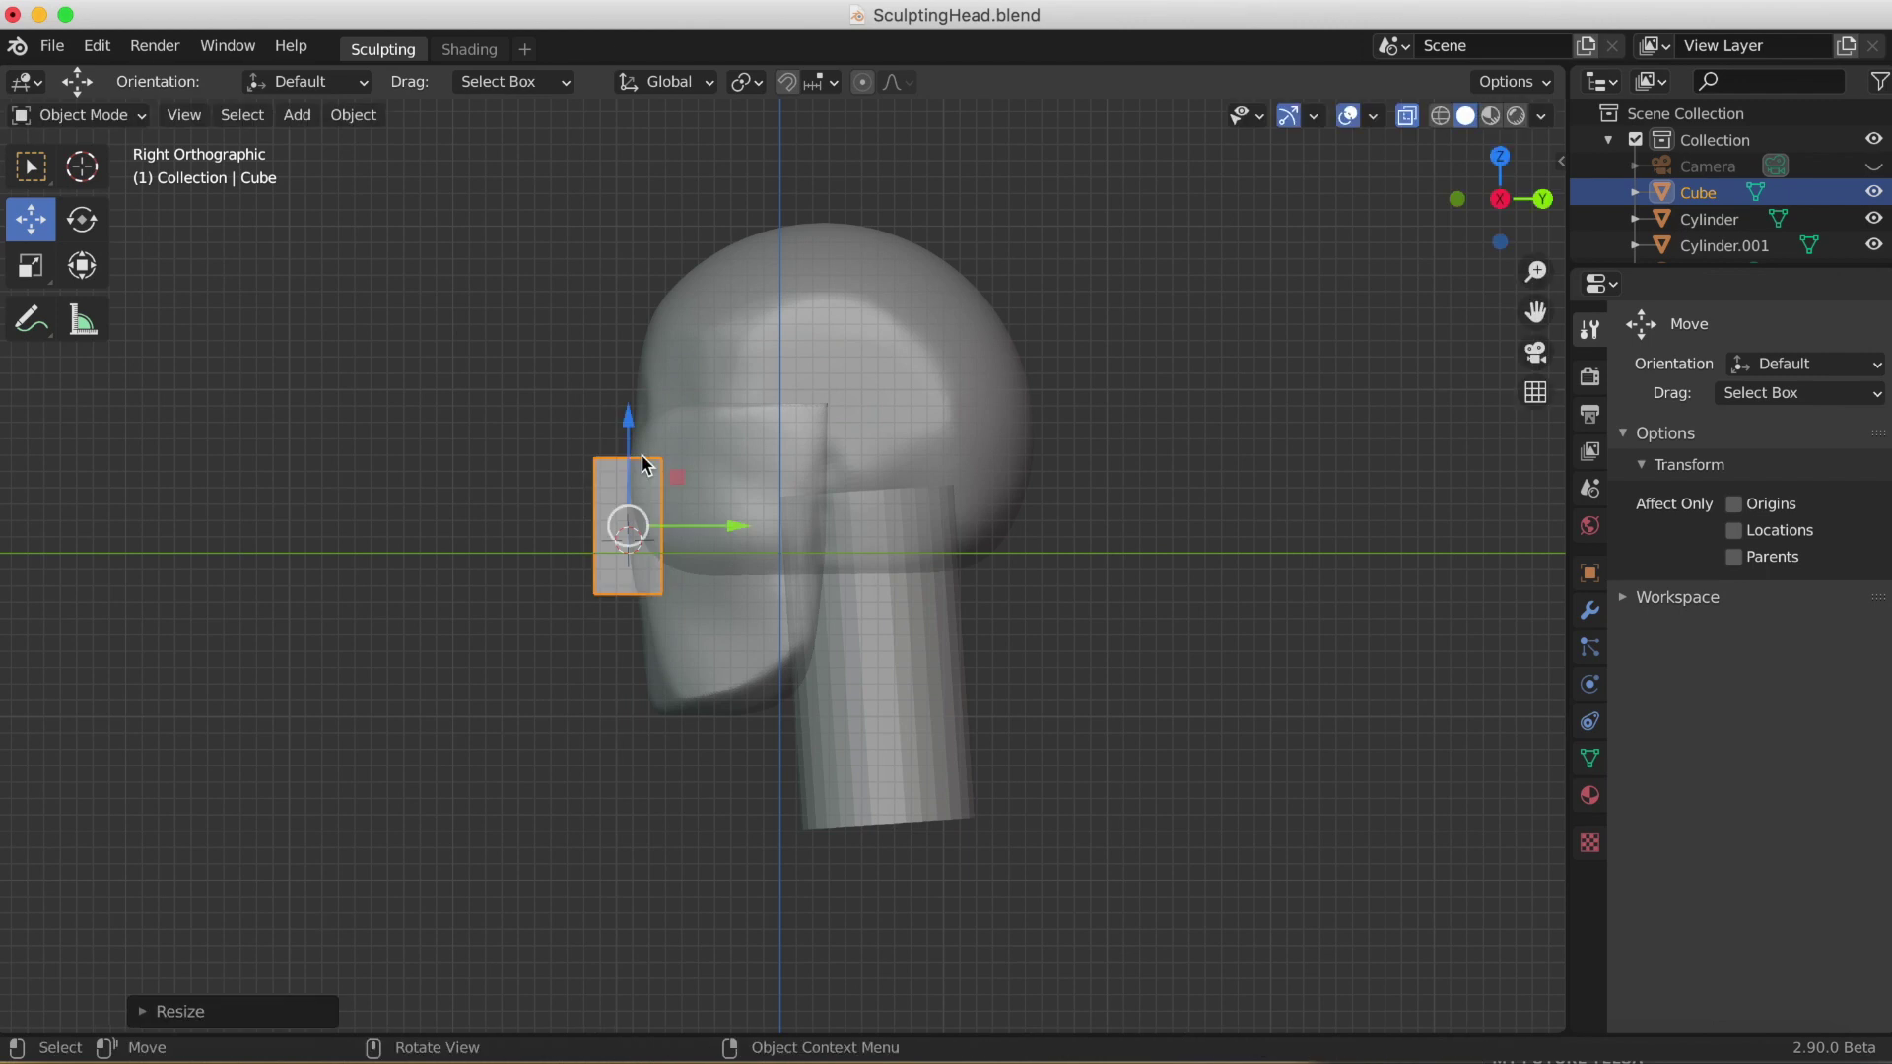
middle_drag(632, 463, 1024, 729)
Step: In Edit Mode, scale the nose block narrower along X
key(Tab)
key(s)
key(x)
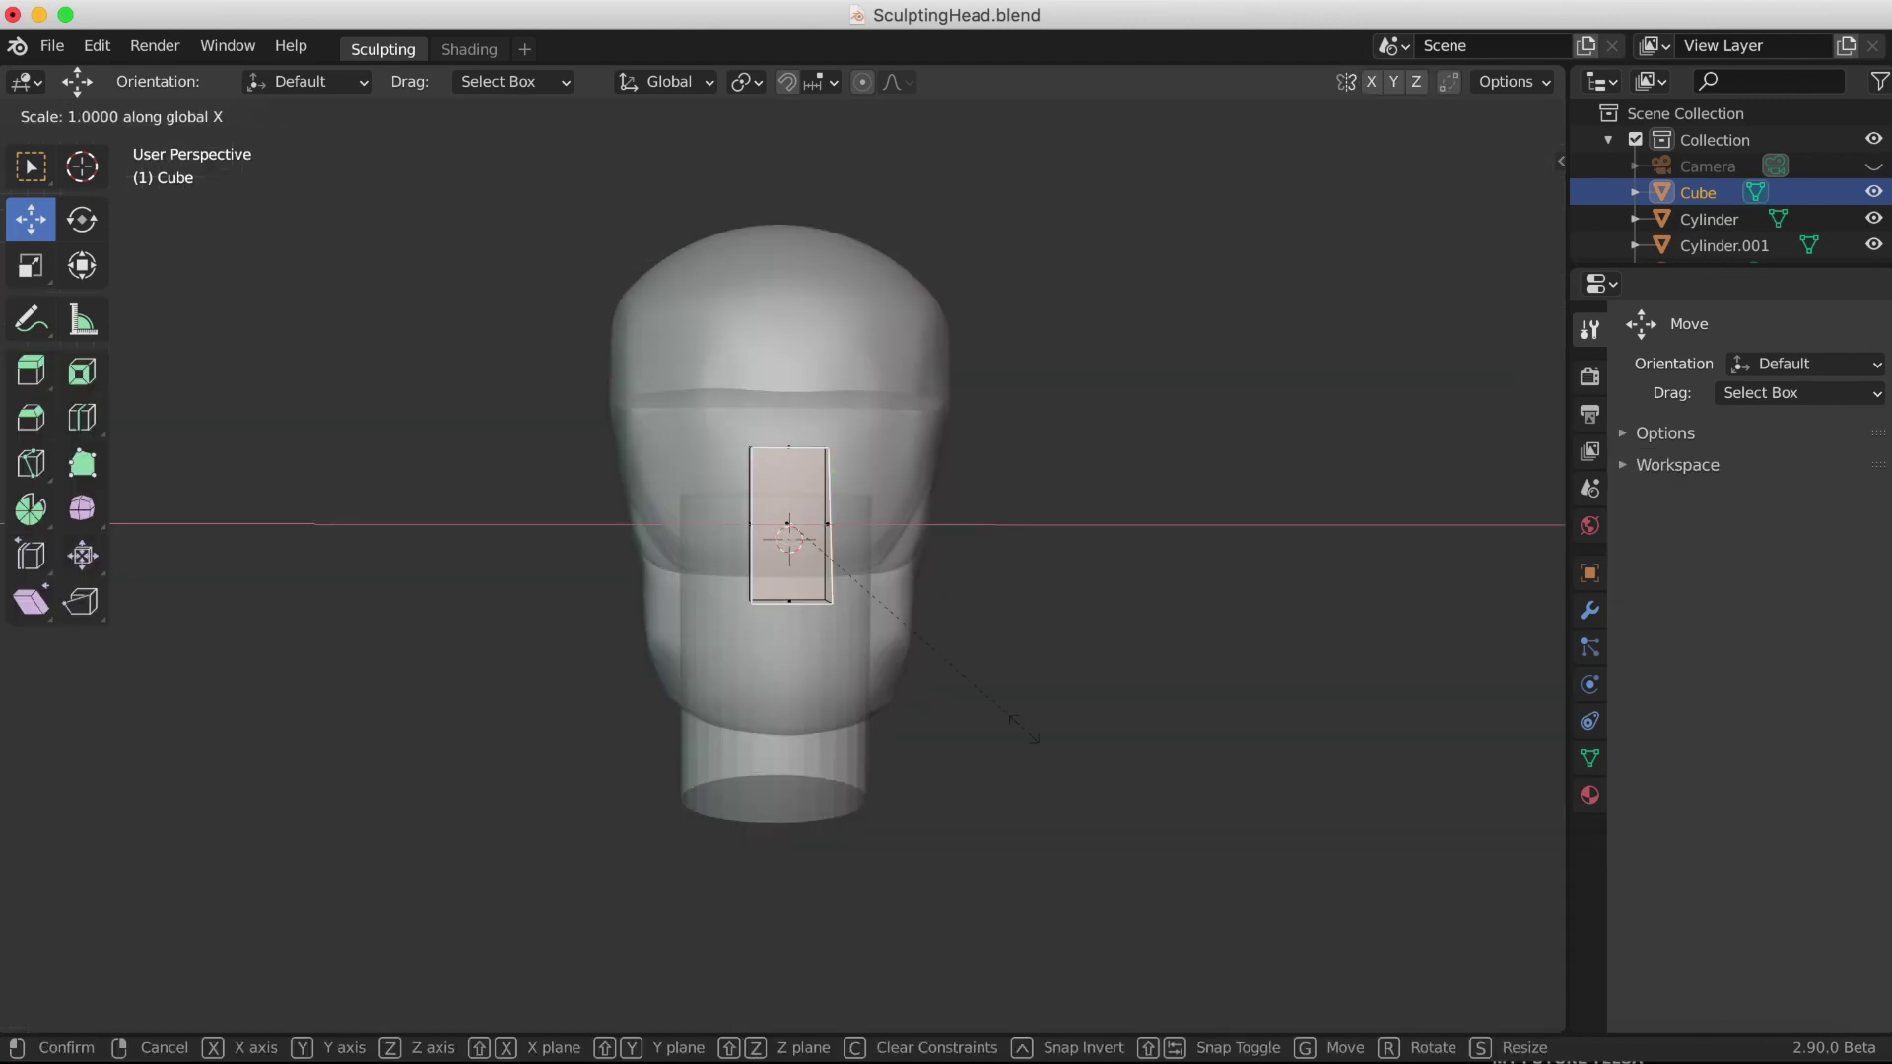
click(798, 791)
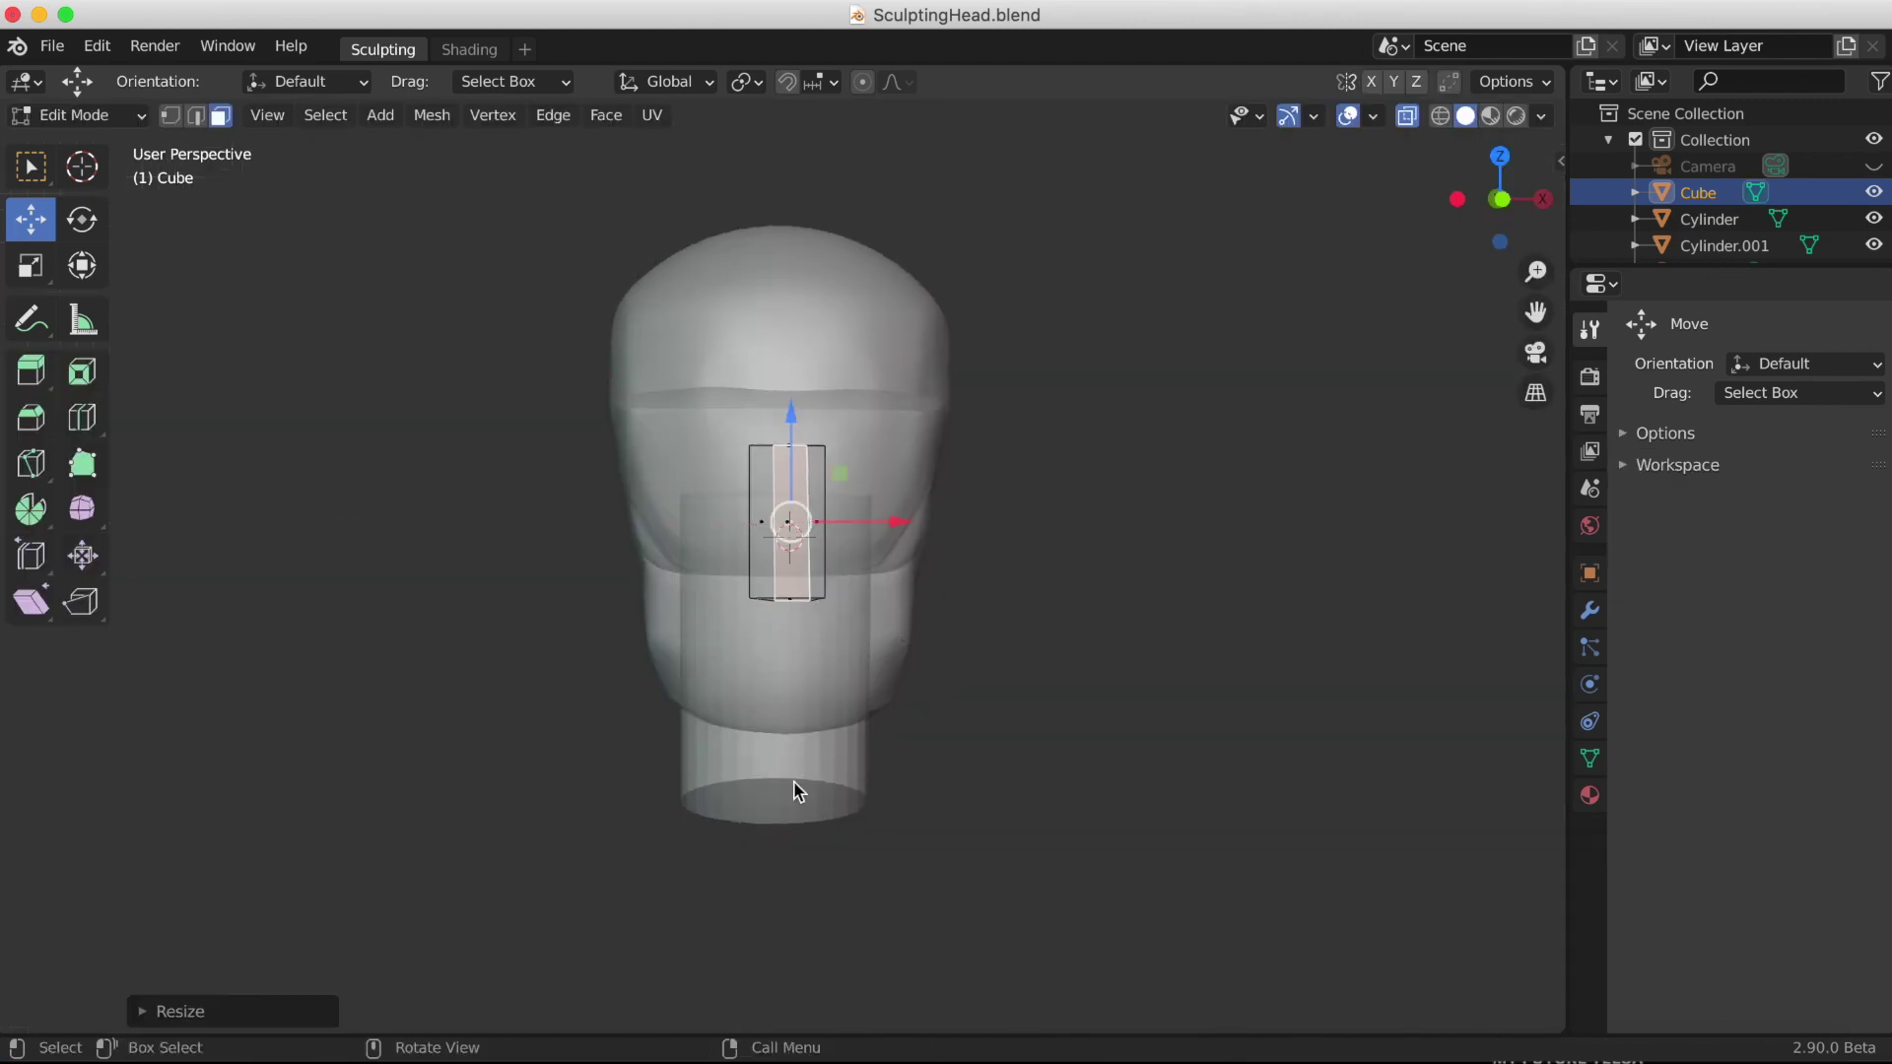
Step: Turn off X-Ray so the head looks solid, and orbit to a three-quarter view
click(1541, 115)
click(1389, 627)
mouse_move(1157, 591)
middle_down()
mouse_move(1018, 630)
mouse_move(1081, 656)
mouse_move(1263, 651)
mouse_move(1132, 676)
mouse_move(1151, 640)
middle_up()
Step: Add a cylinder in Object Mode and flatten it along Z into a disc
key(Tab)
key(shift+a)
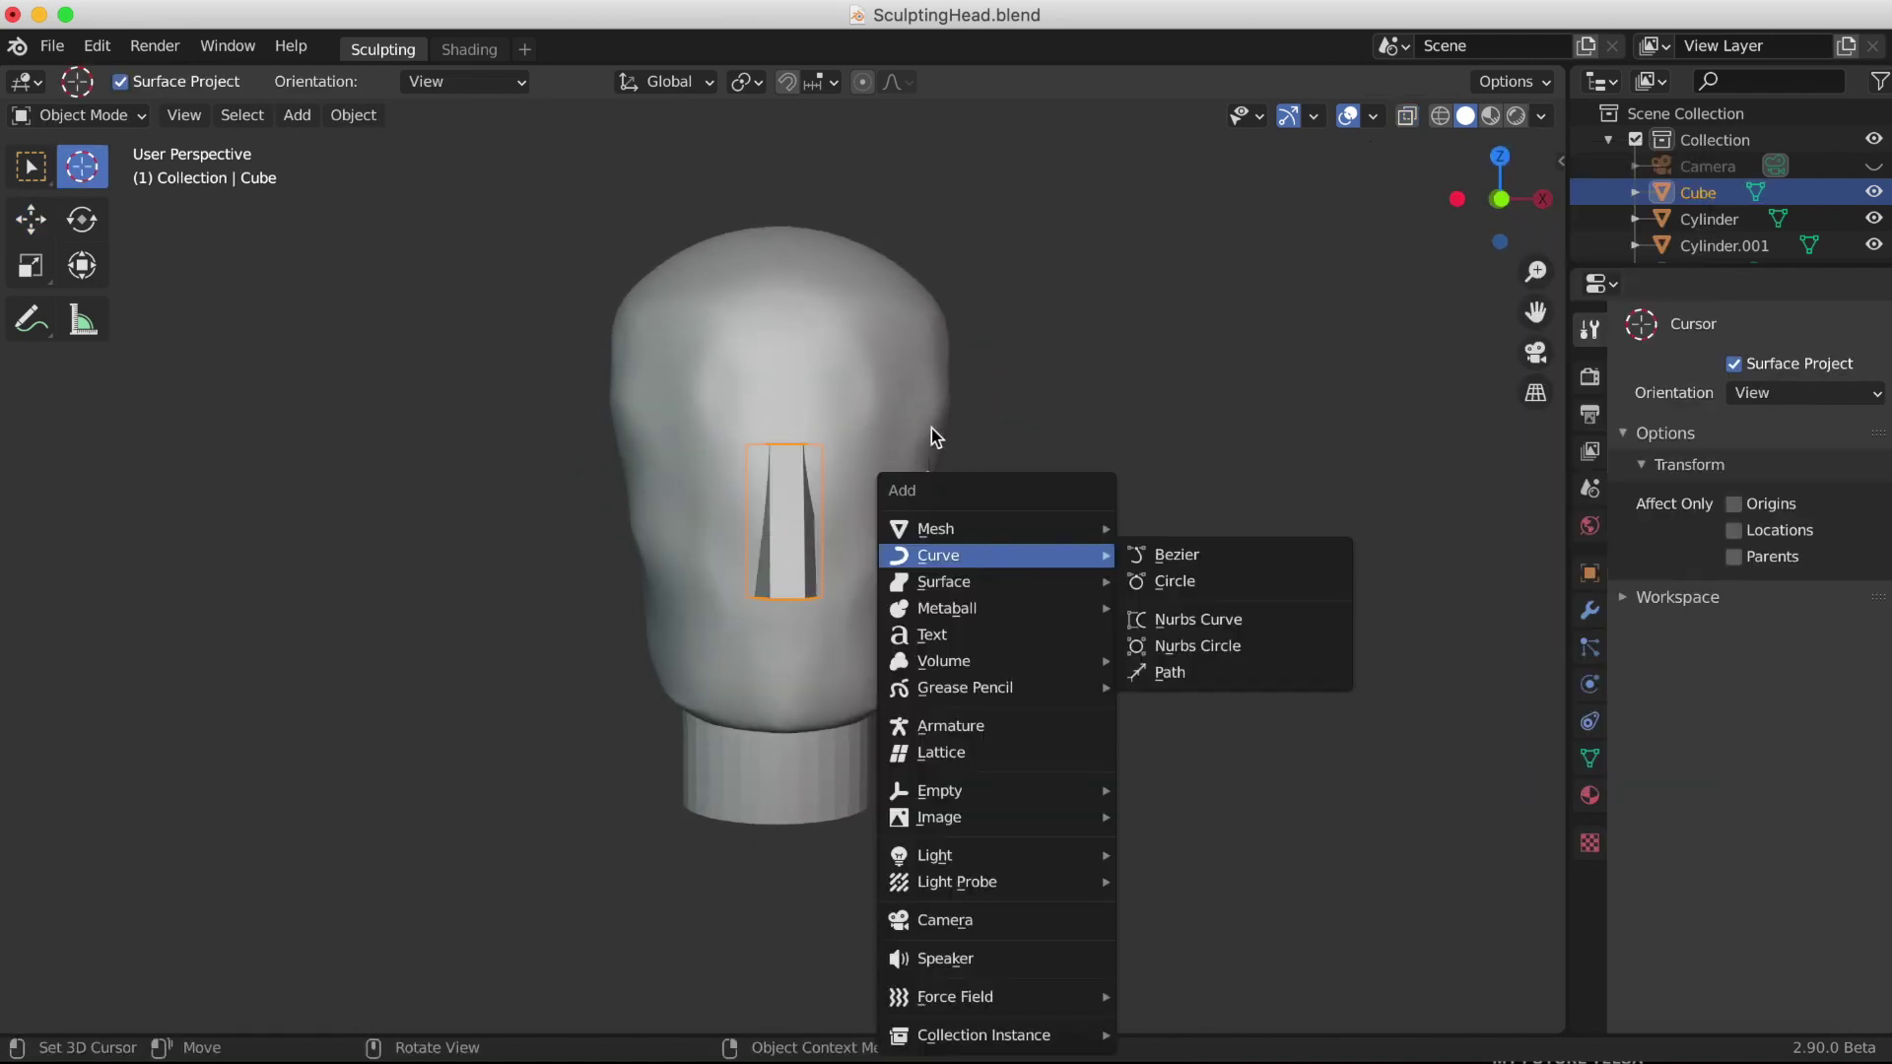
click(1259, 595)
key(s)
key(z)
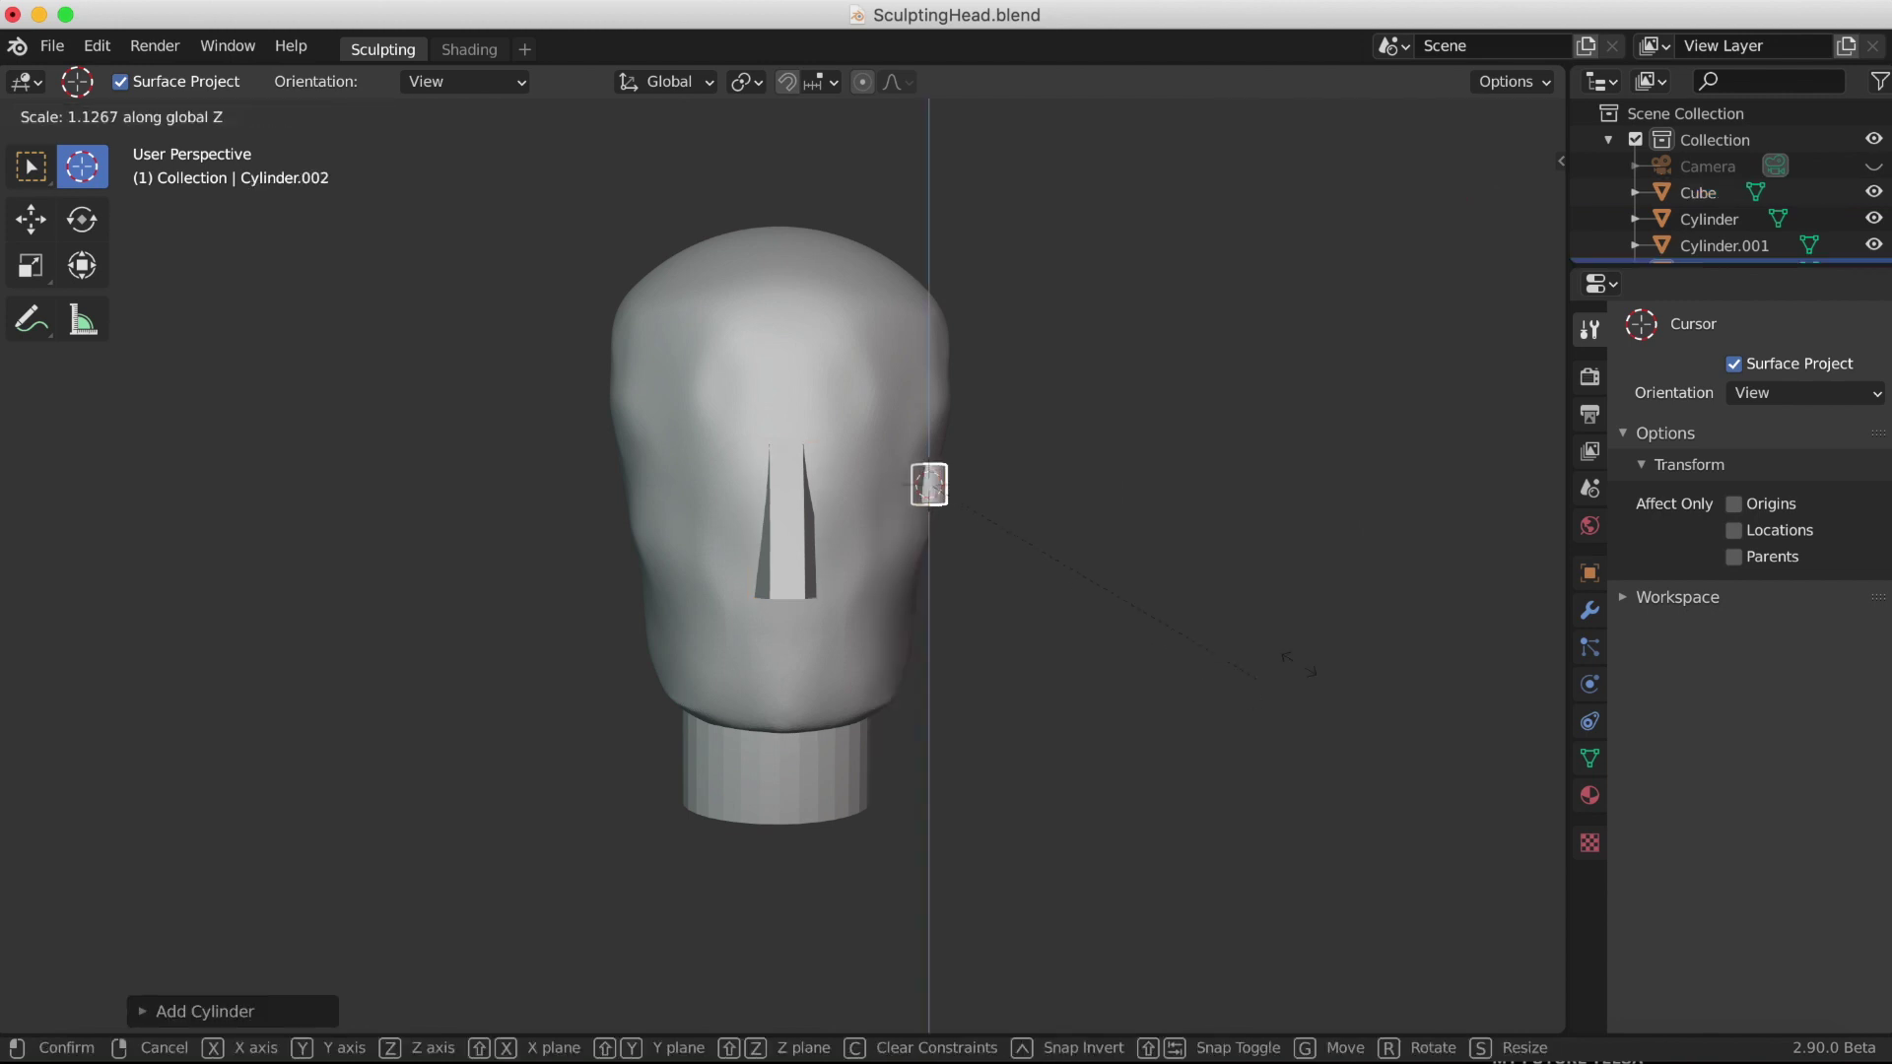
click(993, 676)
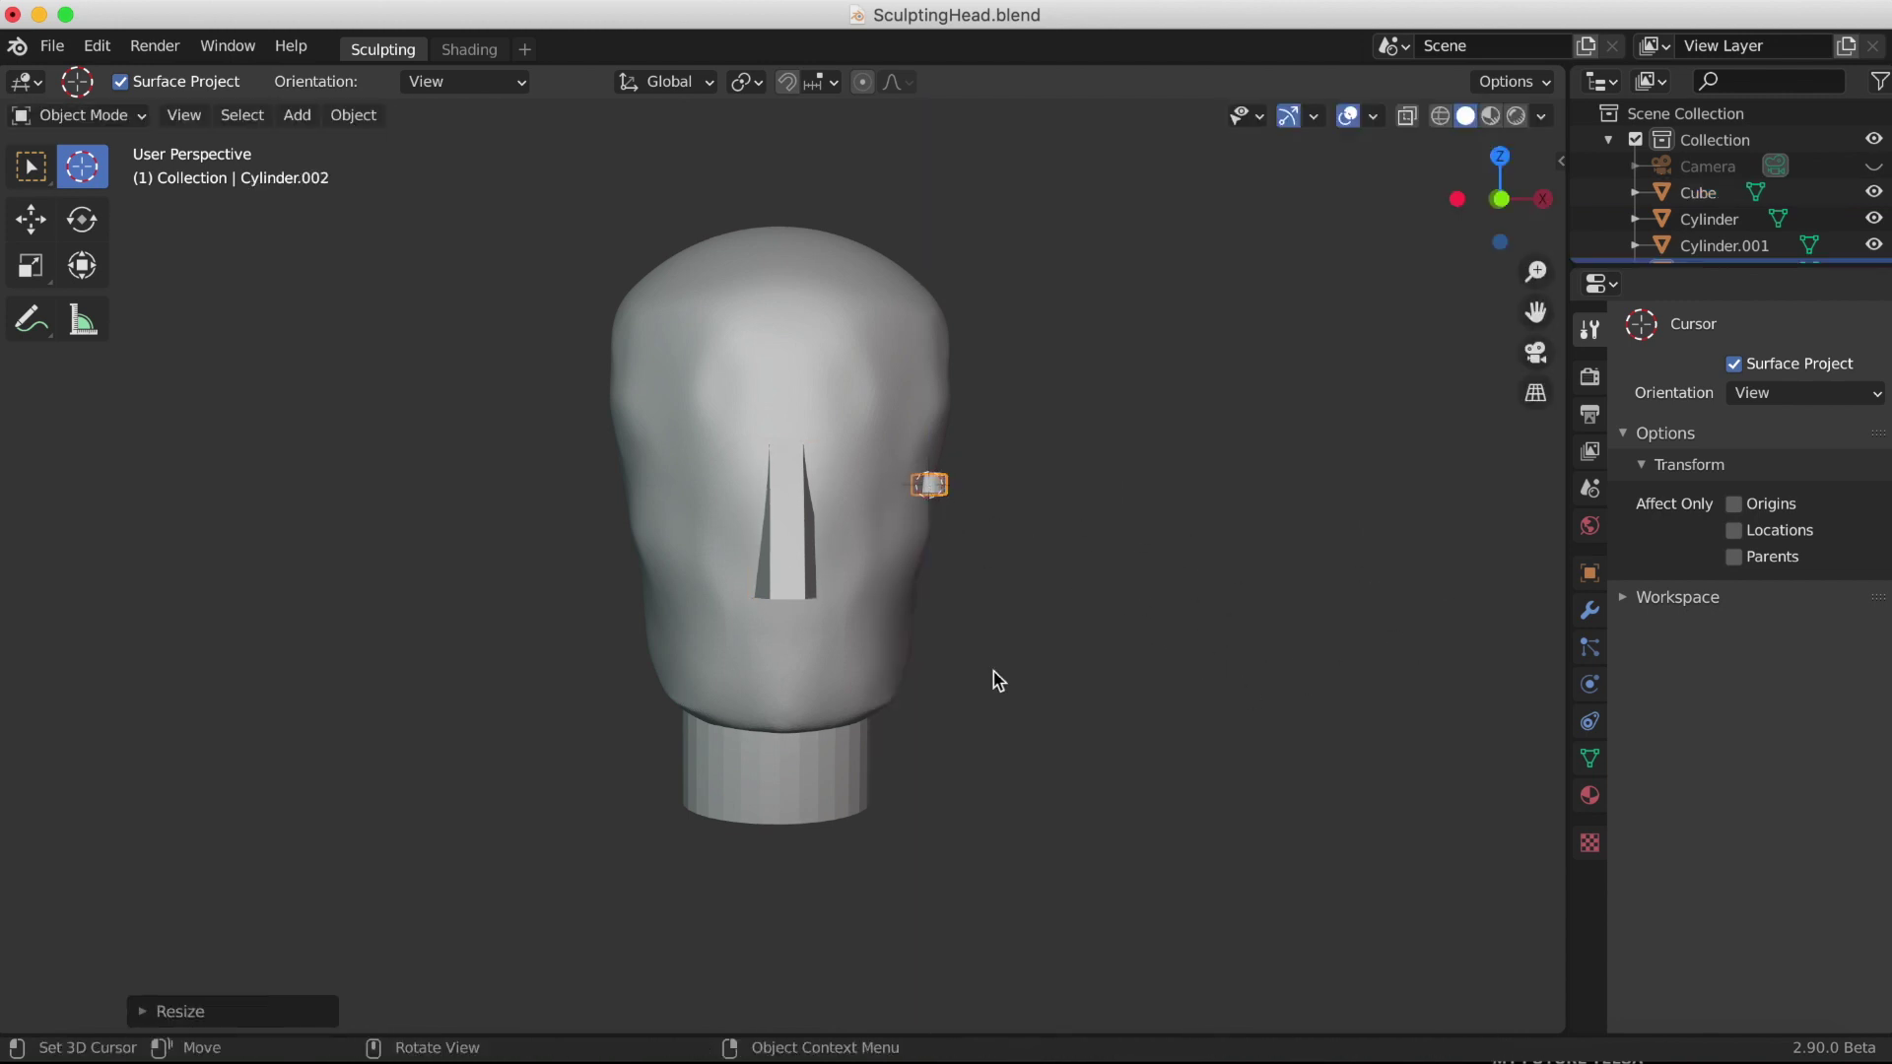
key(s)
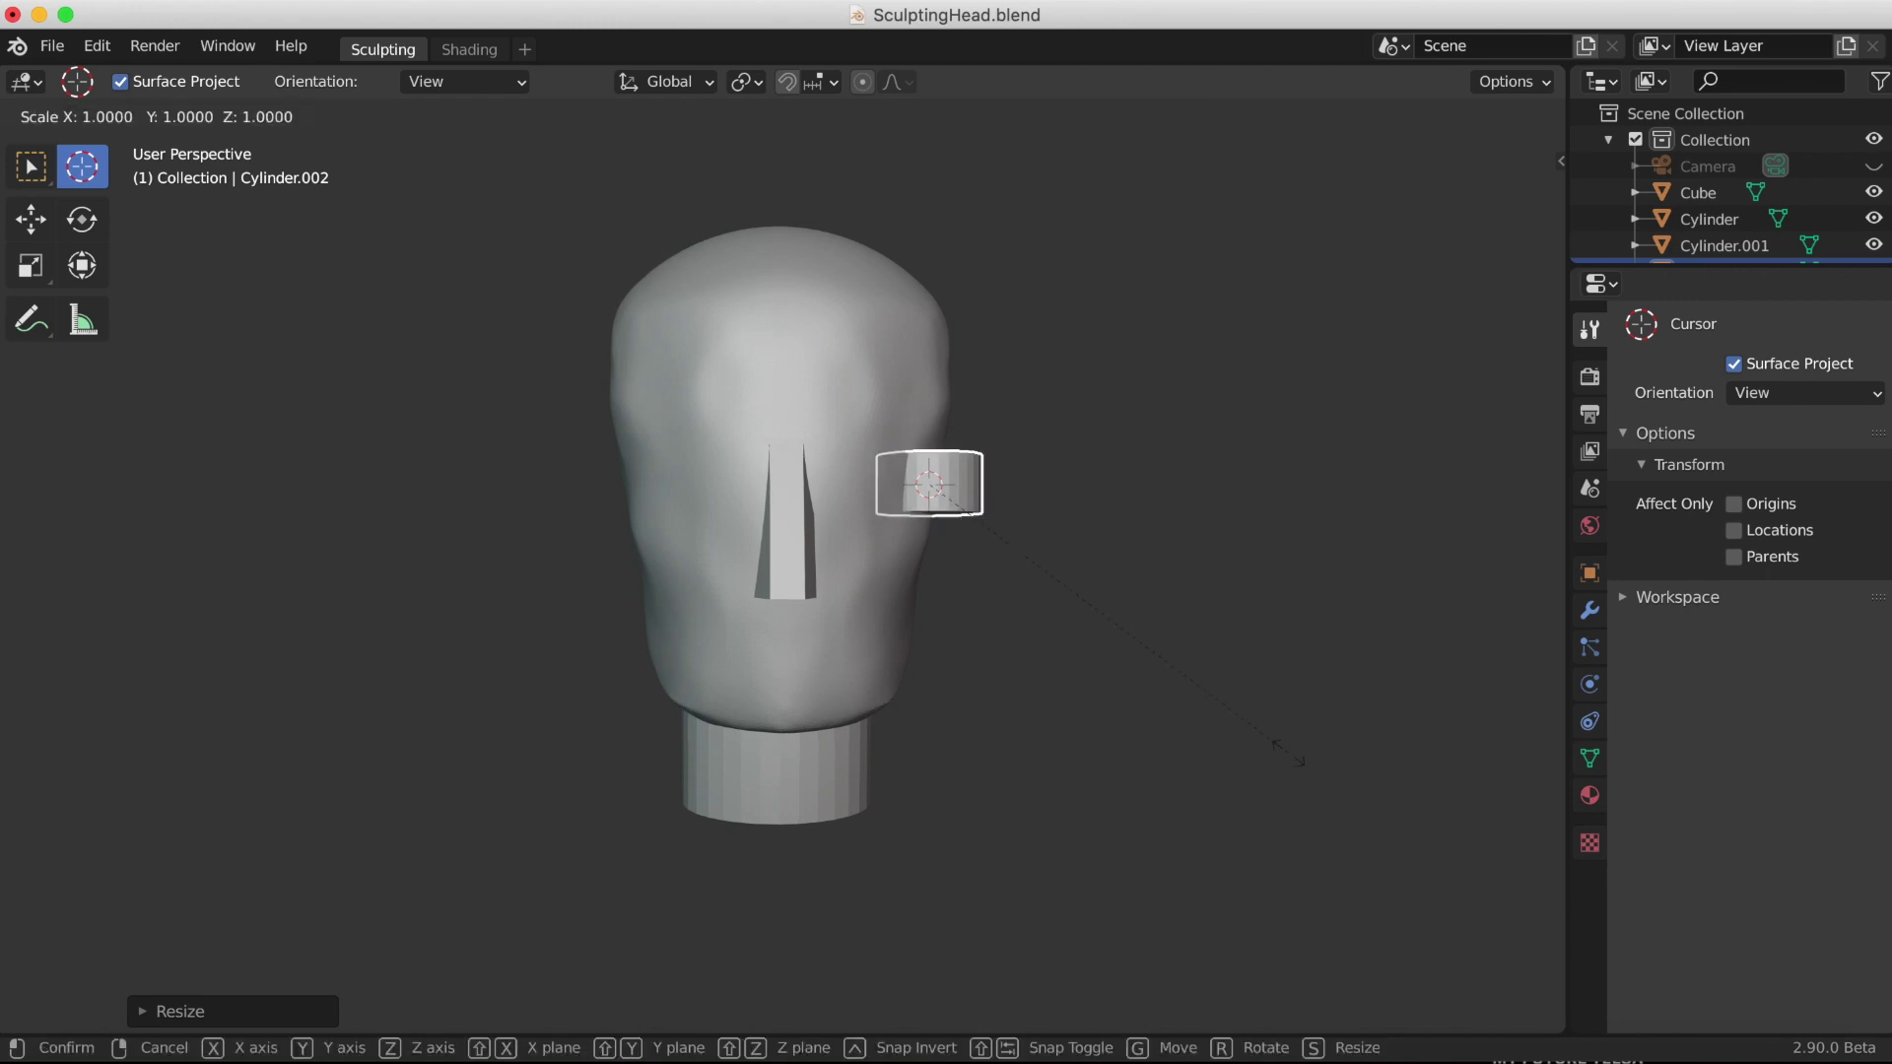
key(z)
click(943, 519)
Step: Rotate the disc 90° around X so it stands upright like an ear
key(r)
key(r)
text(90)
key(Return)
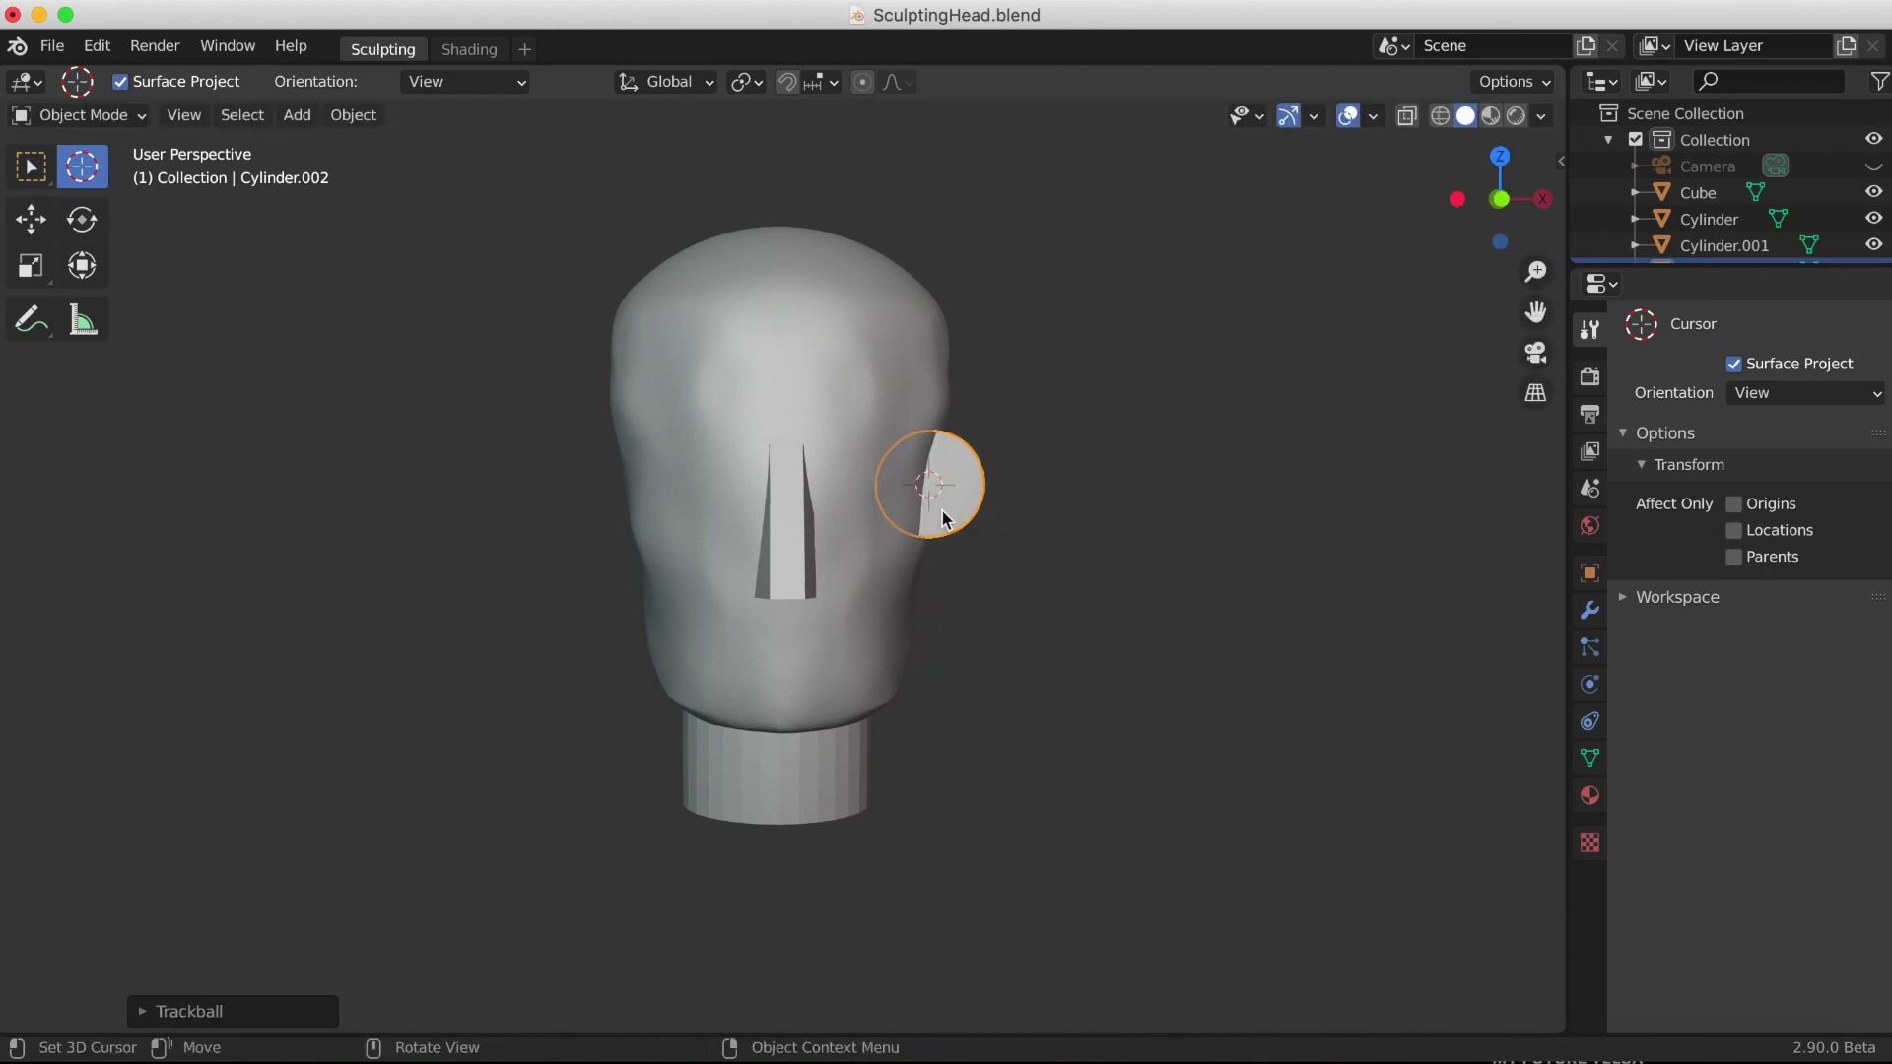
text(rx90)
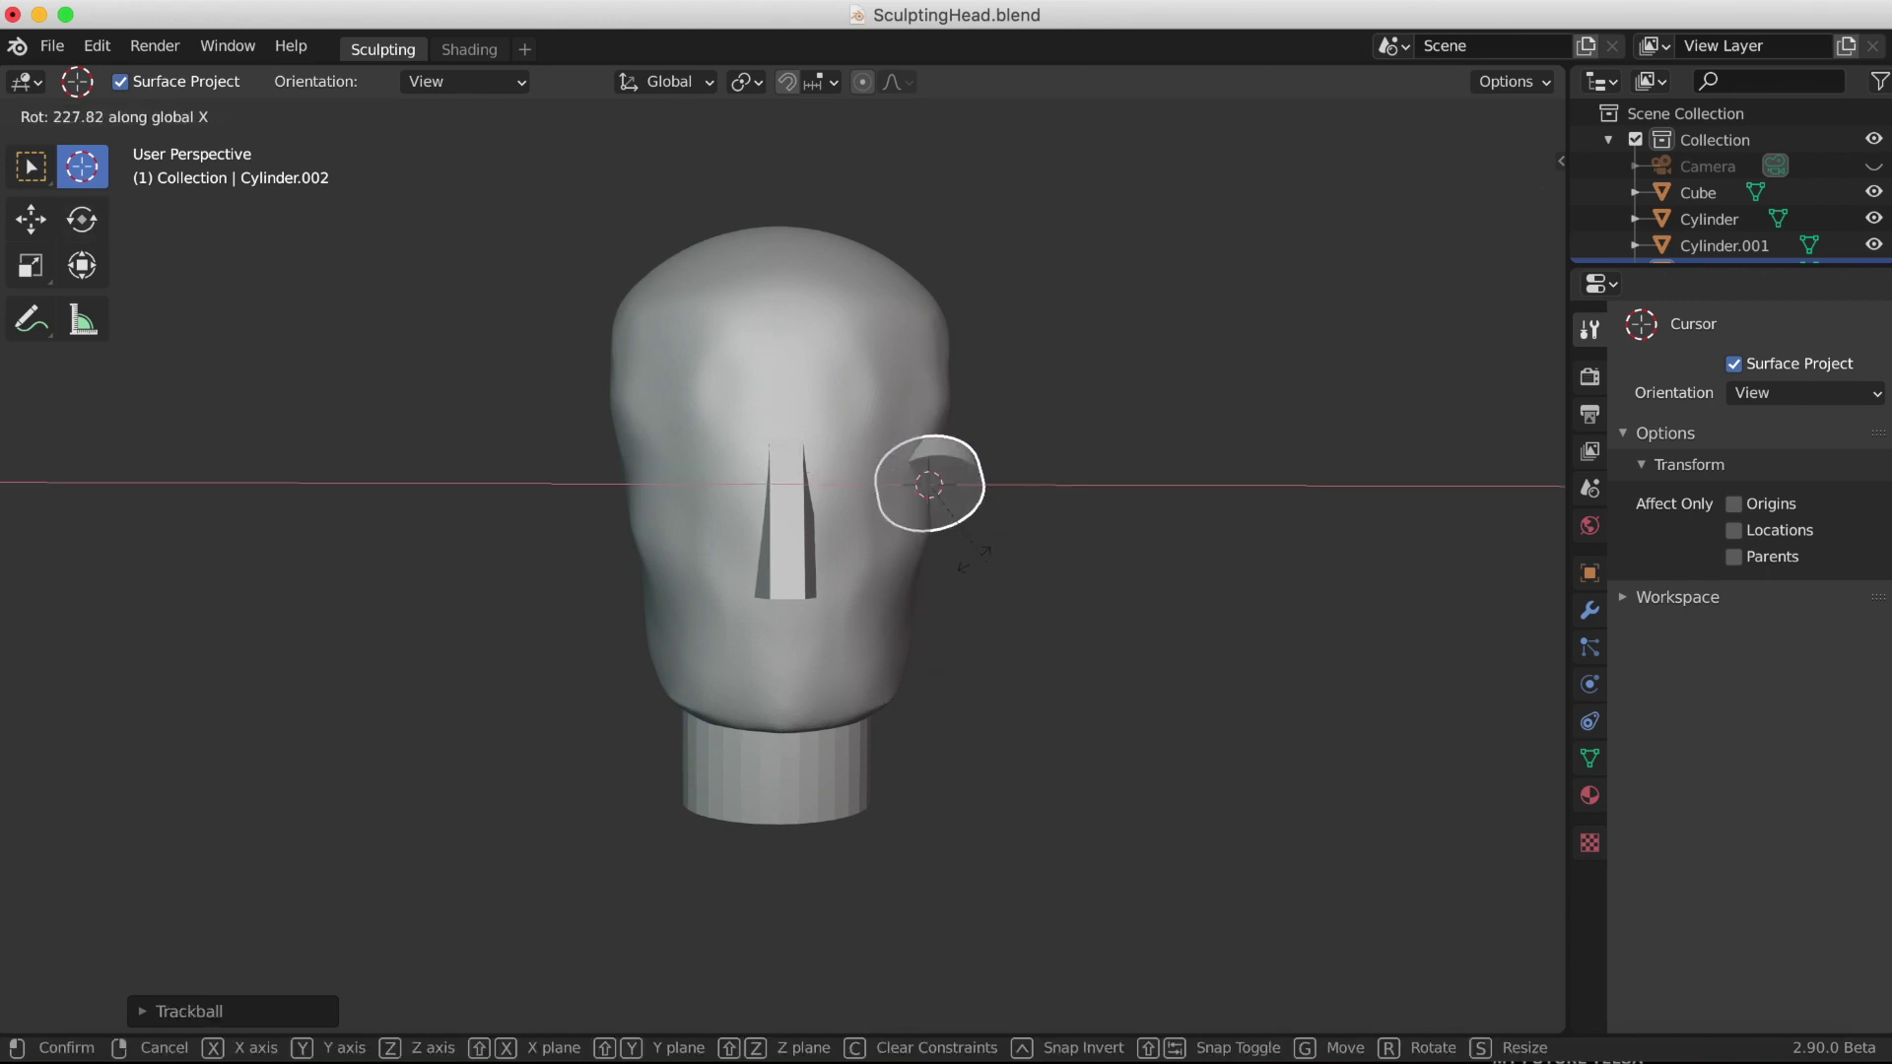
key(Return)
Step: Move the disc beside the head and set Center as its Mirror object
key(shift+space)
key(g)
mouse_move(988, 532)
middle_down()
mouse_move(1026, 645)
mouse_move(800, 716)
mouse_move(782, 645)
middle_up()
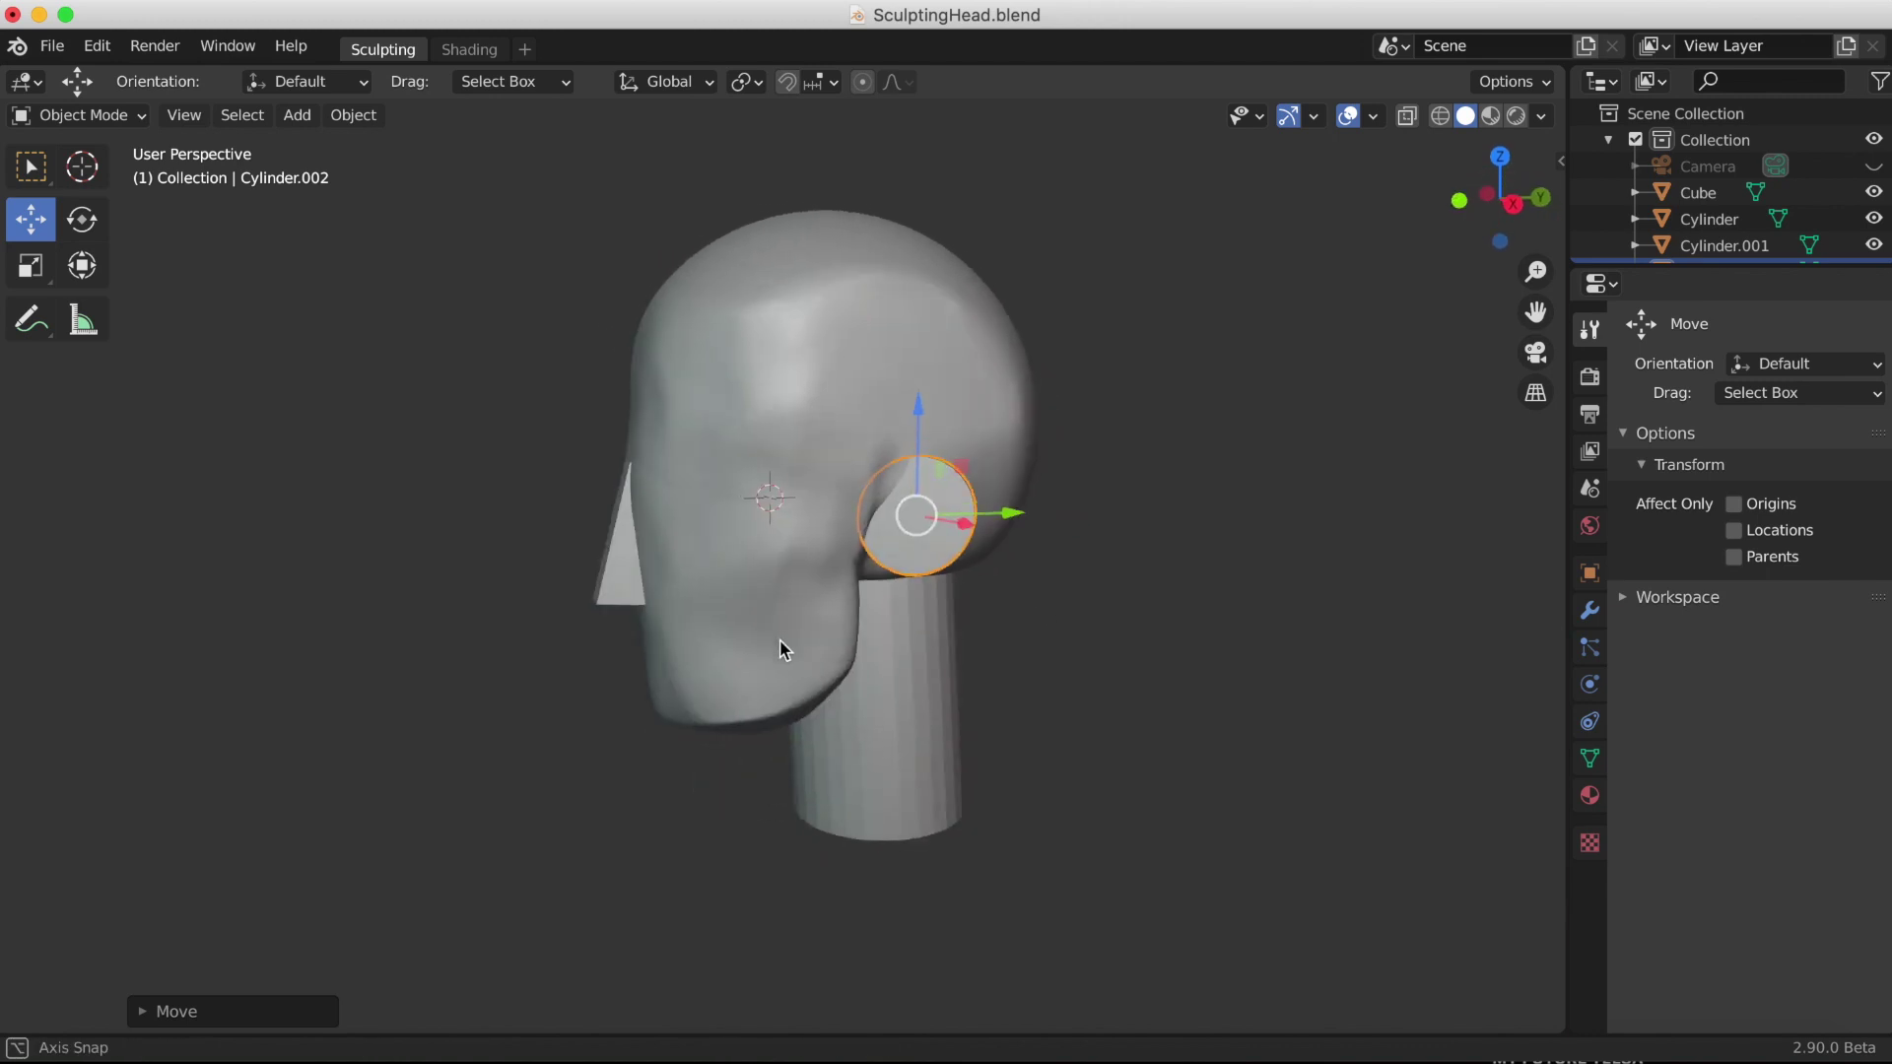
click(1784, 628)
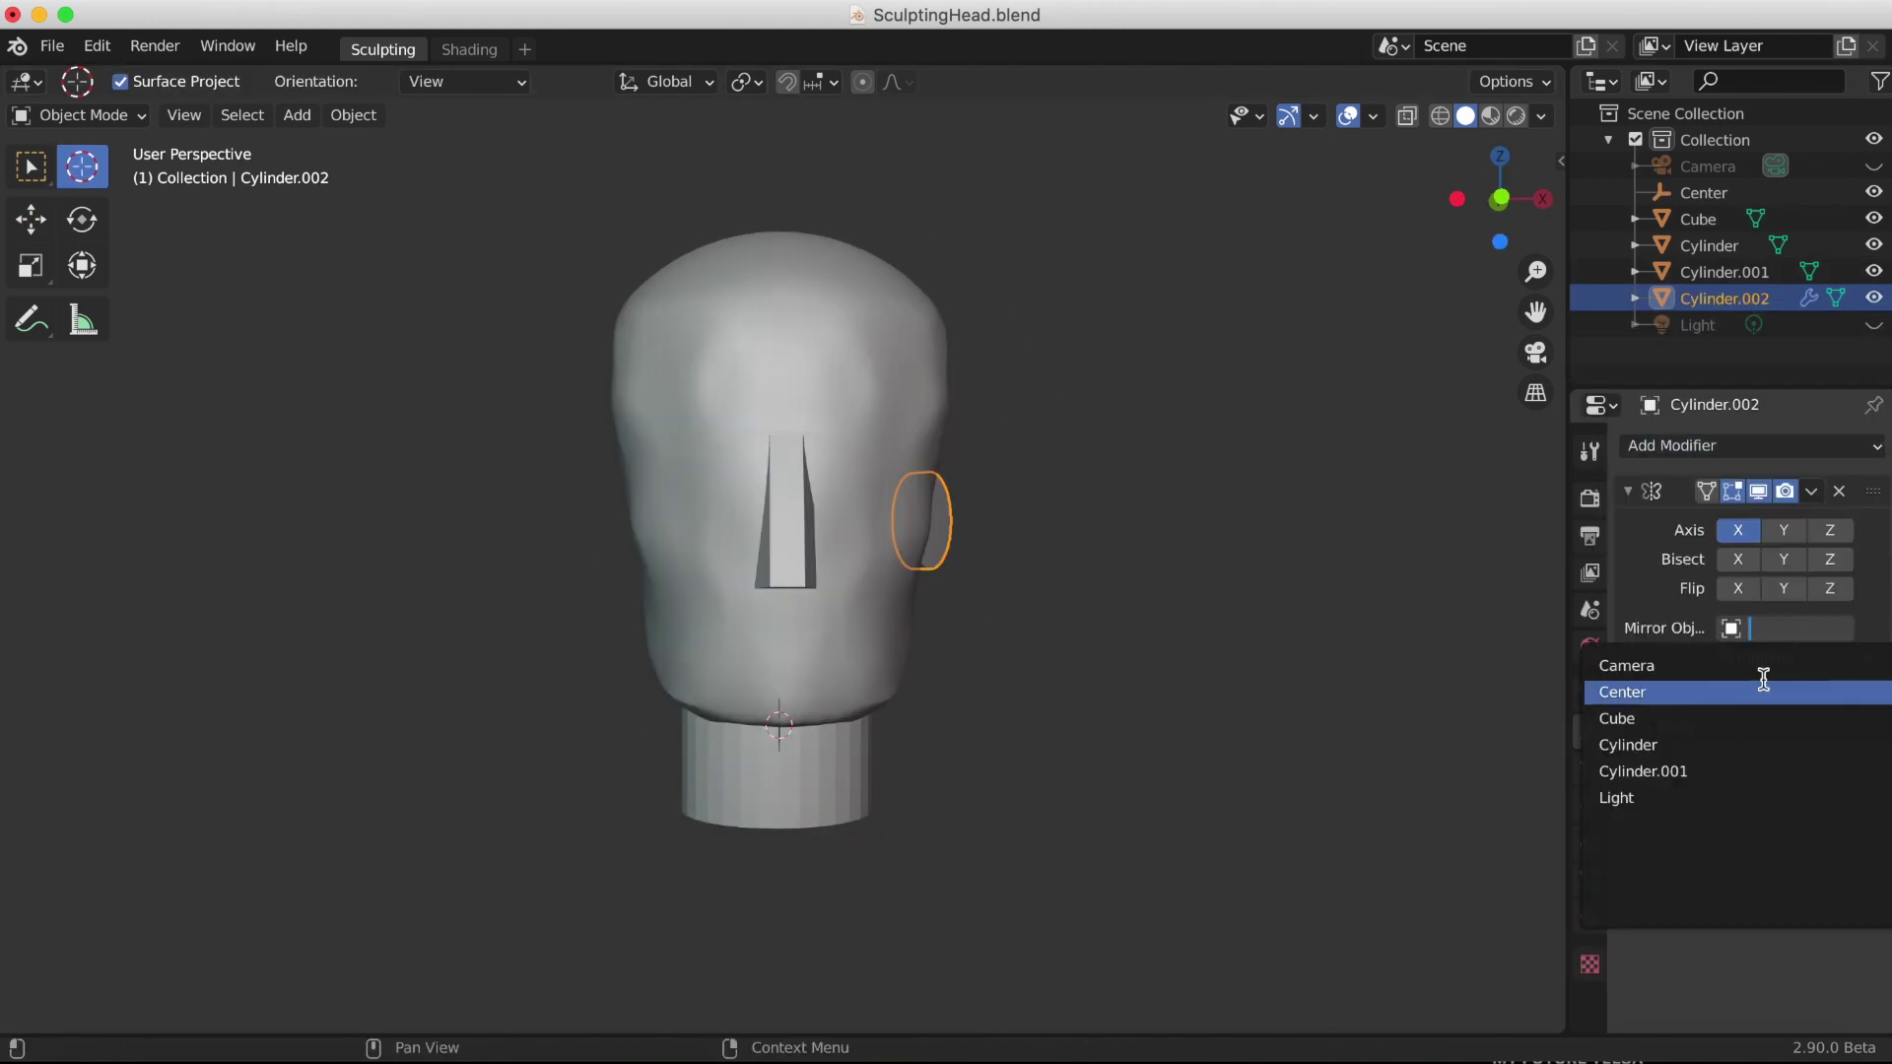
click(1761, 684)
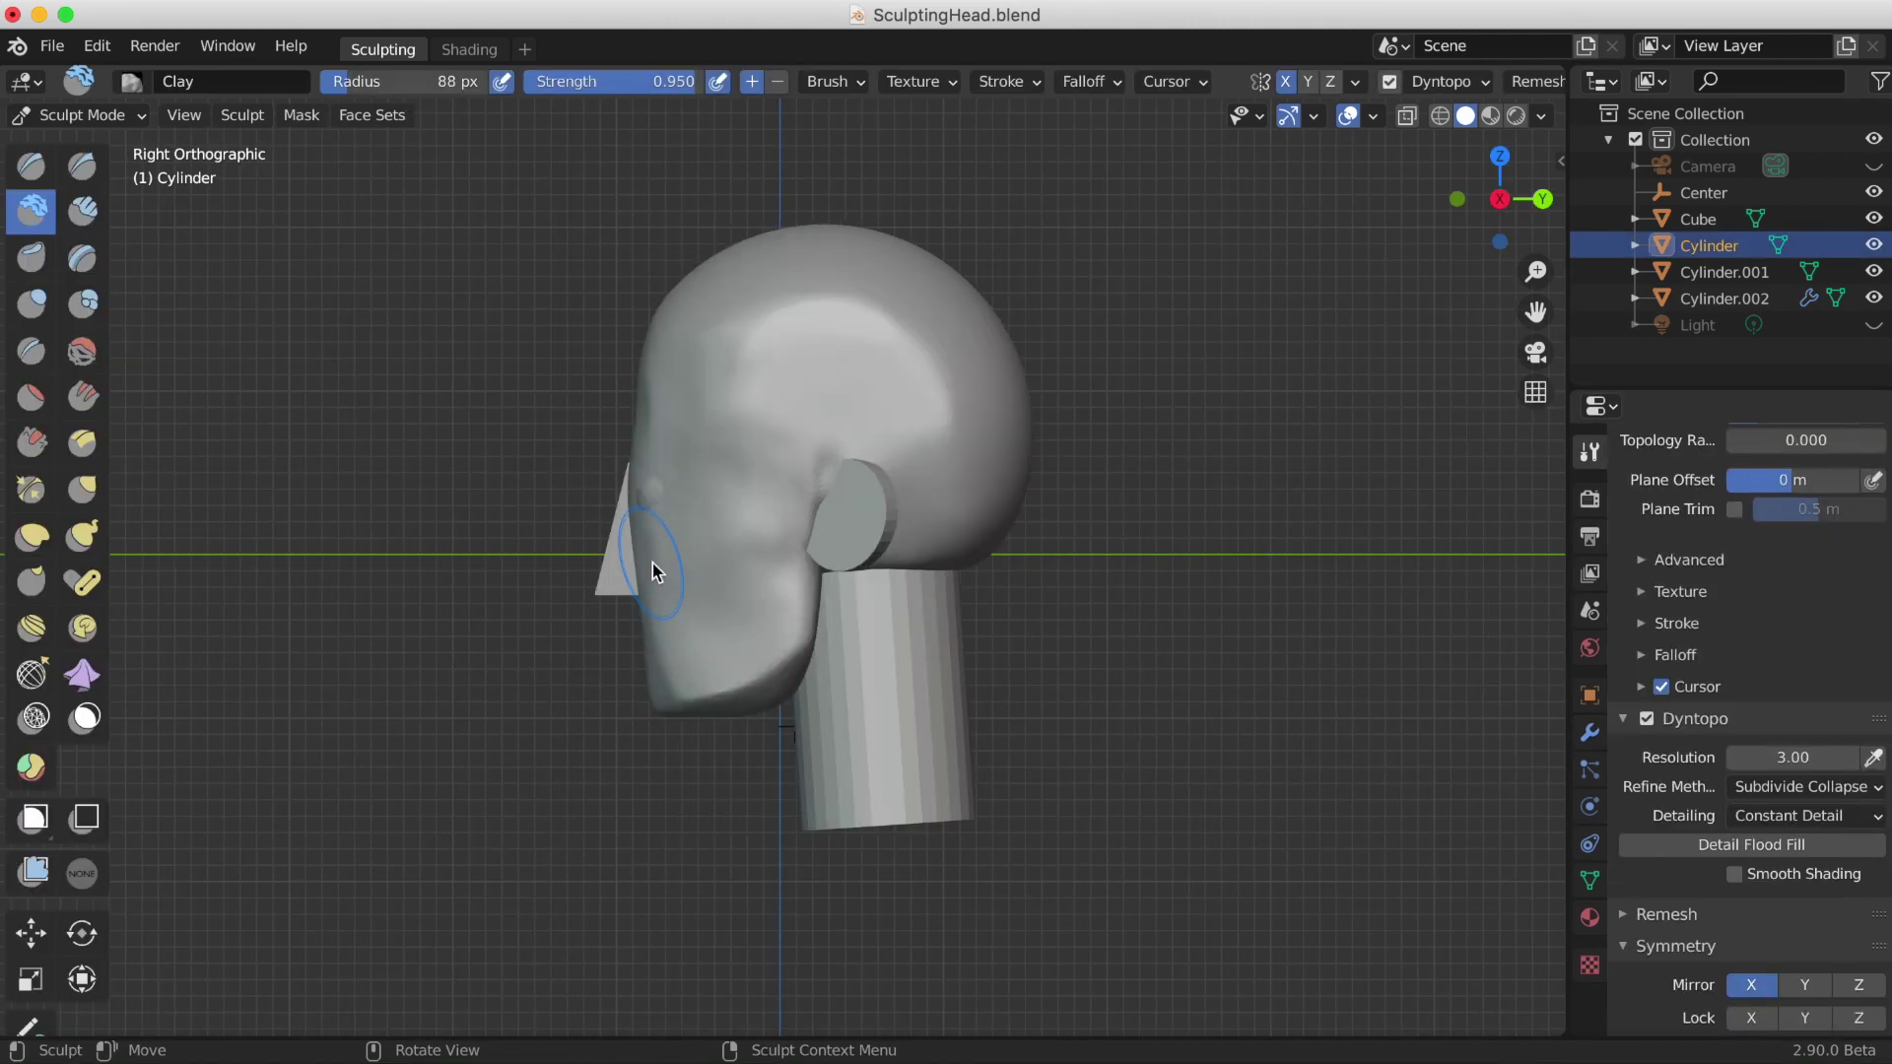
Step: Deepen both eye sockets with mirrored strokes and reshape the jaw crease
middle_drag(653, 564, 948, 572)
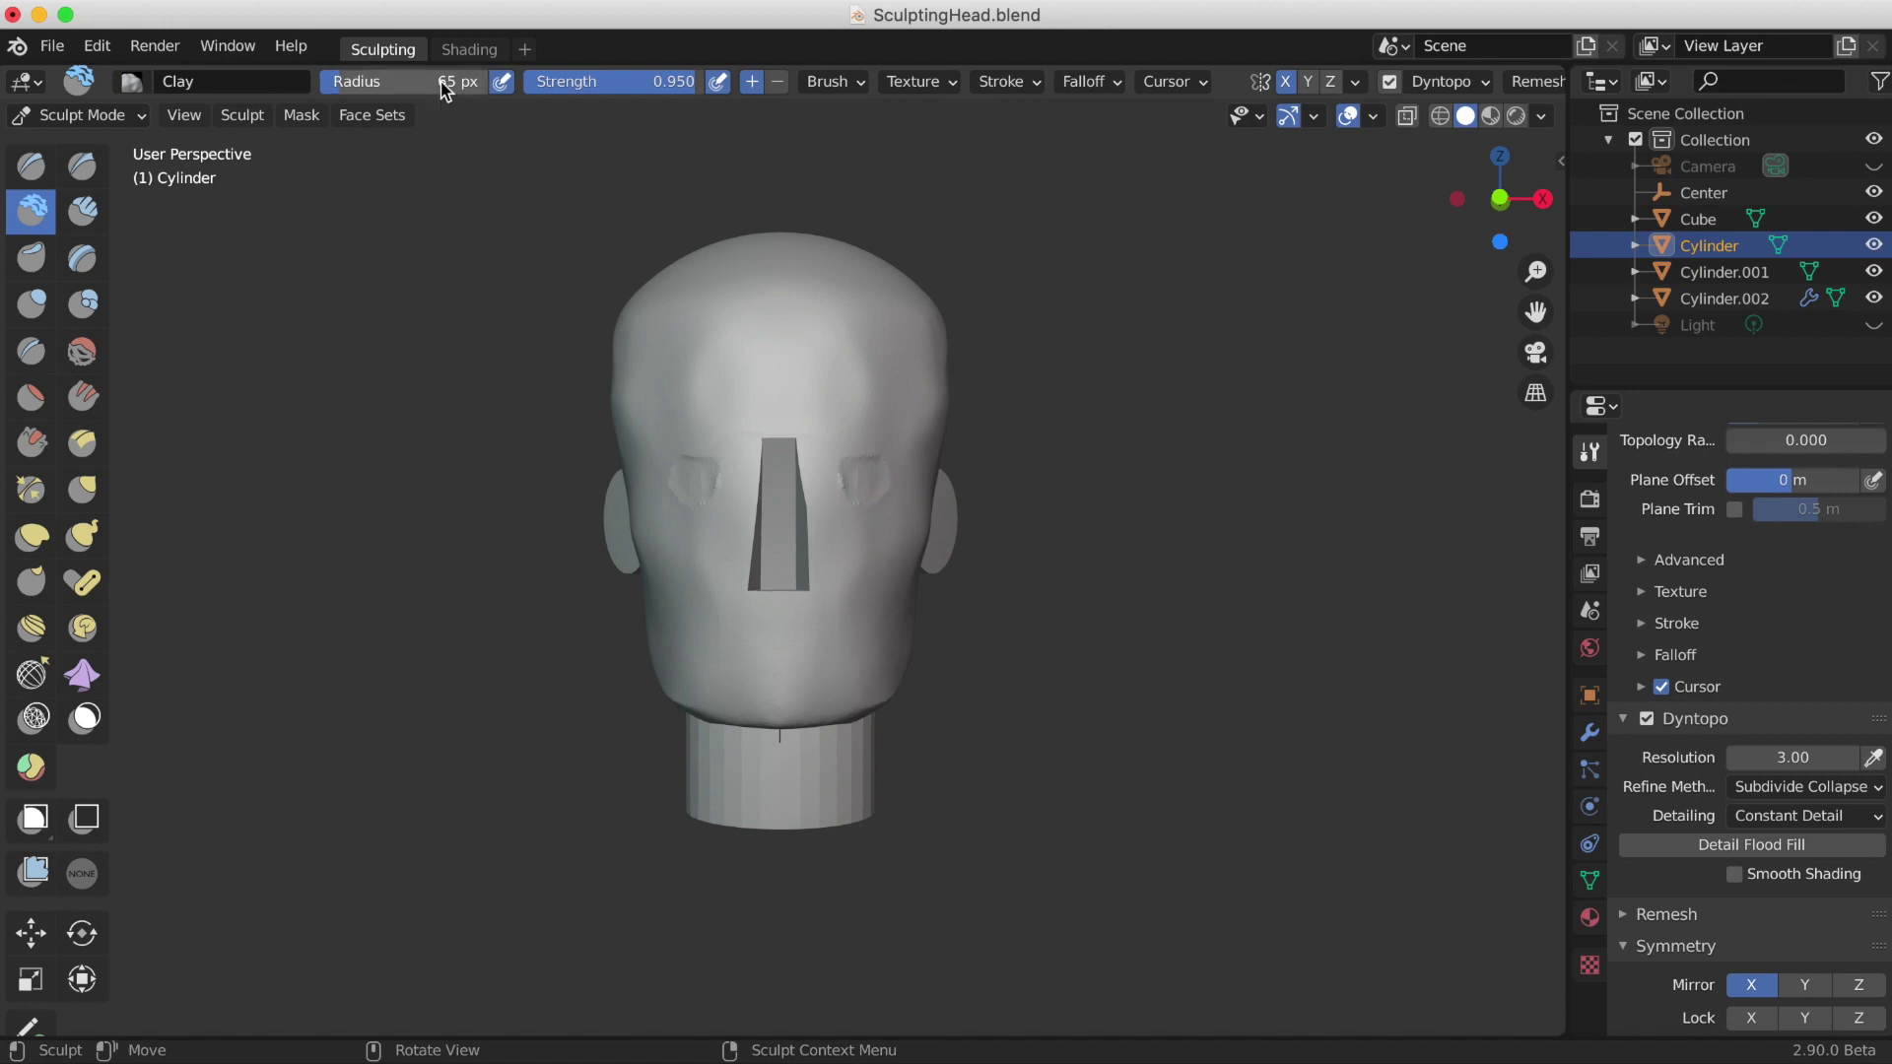
mouse_move(862, 488)
mouse_down()
mouse_move(894, 512)
mouse_move(725, 463)
mouse_move(700, 479)
mouse_up()
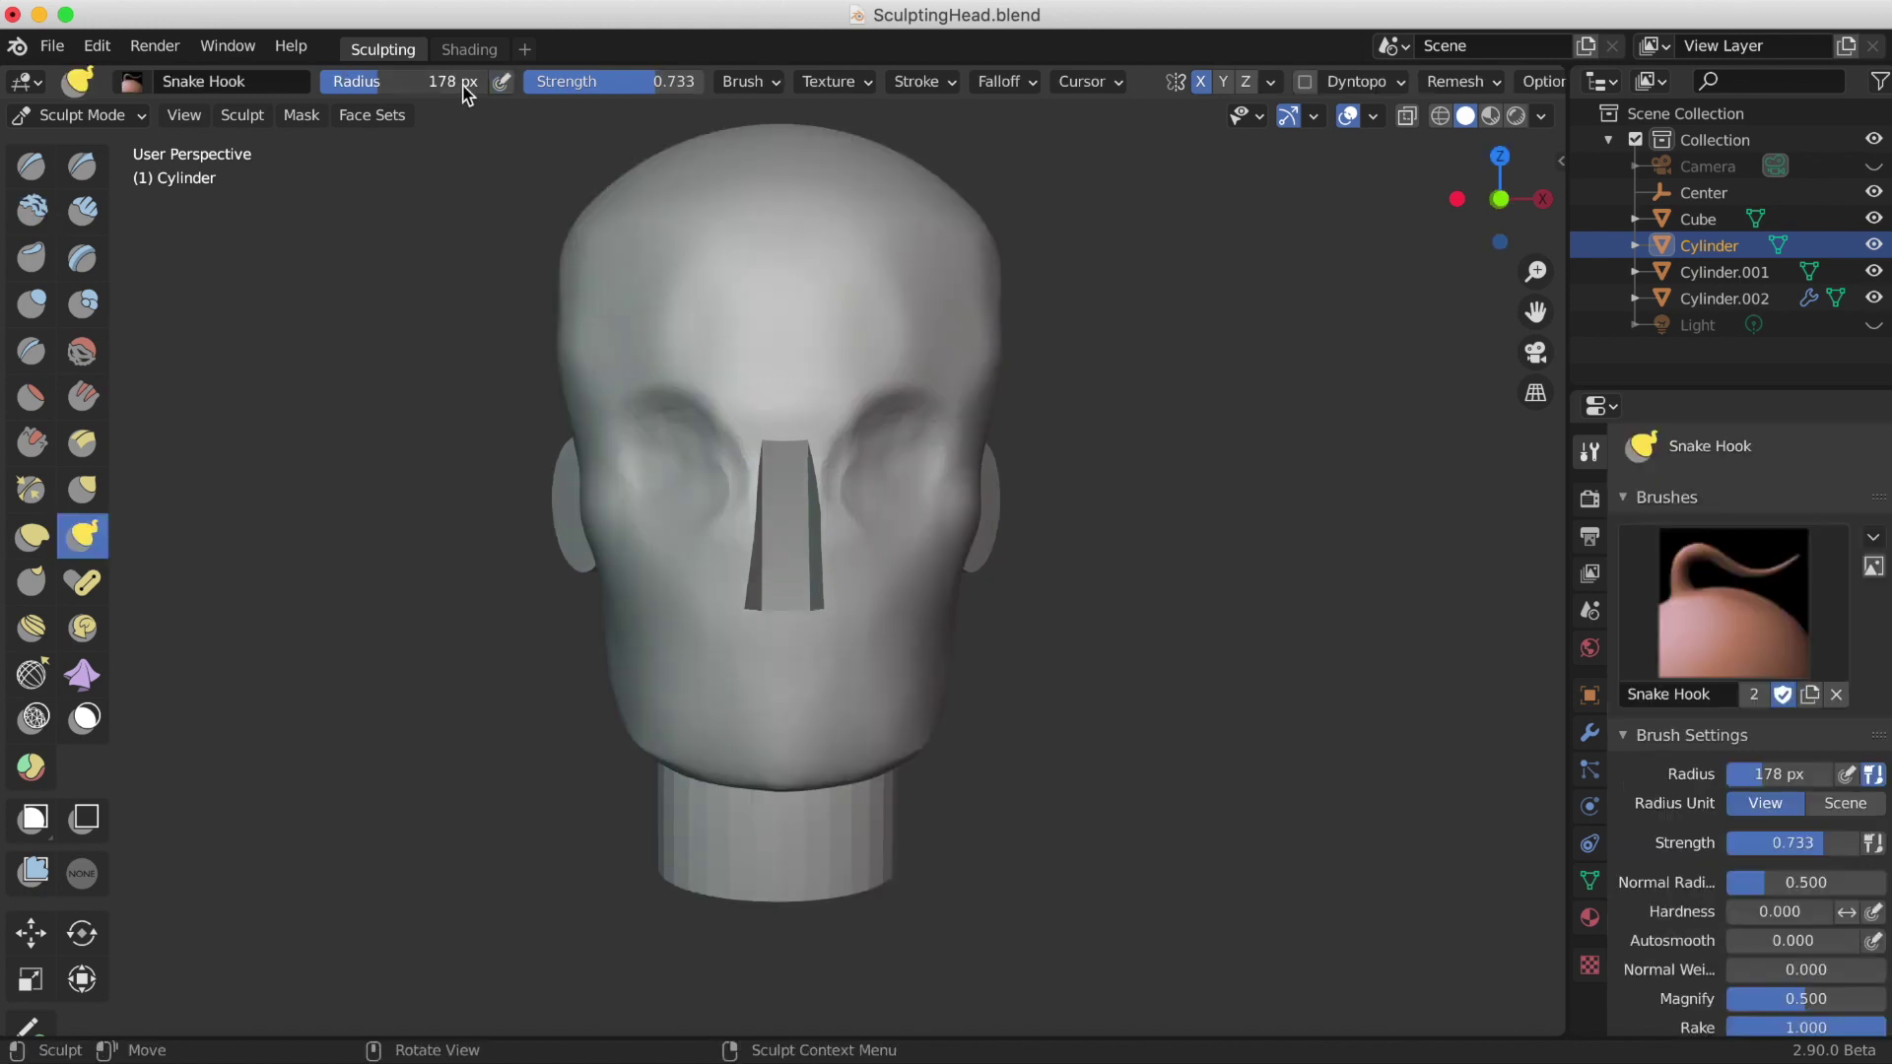
mouse_move(688, 541)
mouse_down()
mouse_move(709, 465)
mouse_move(670, 529)
mouse_up()
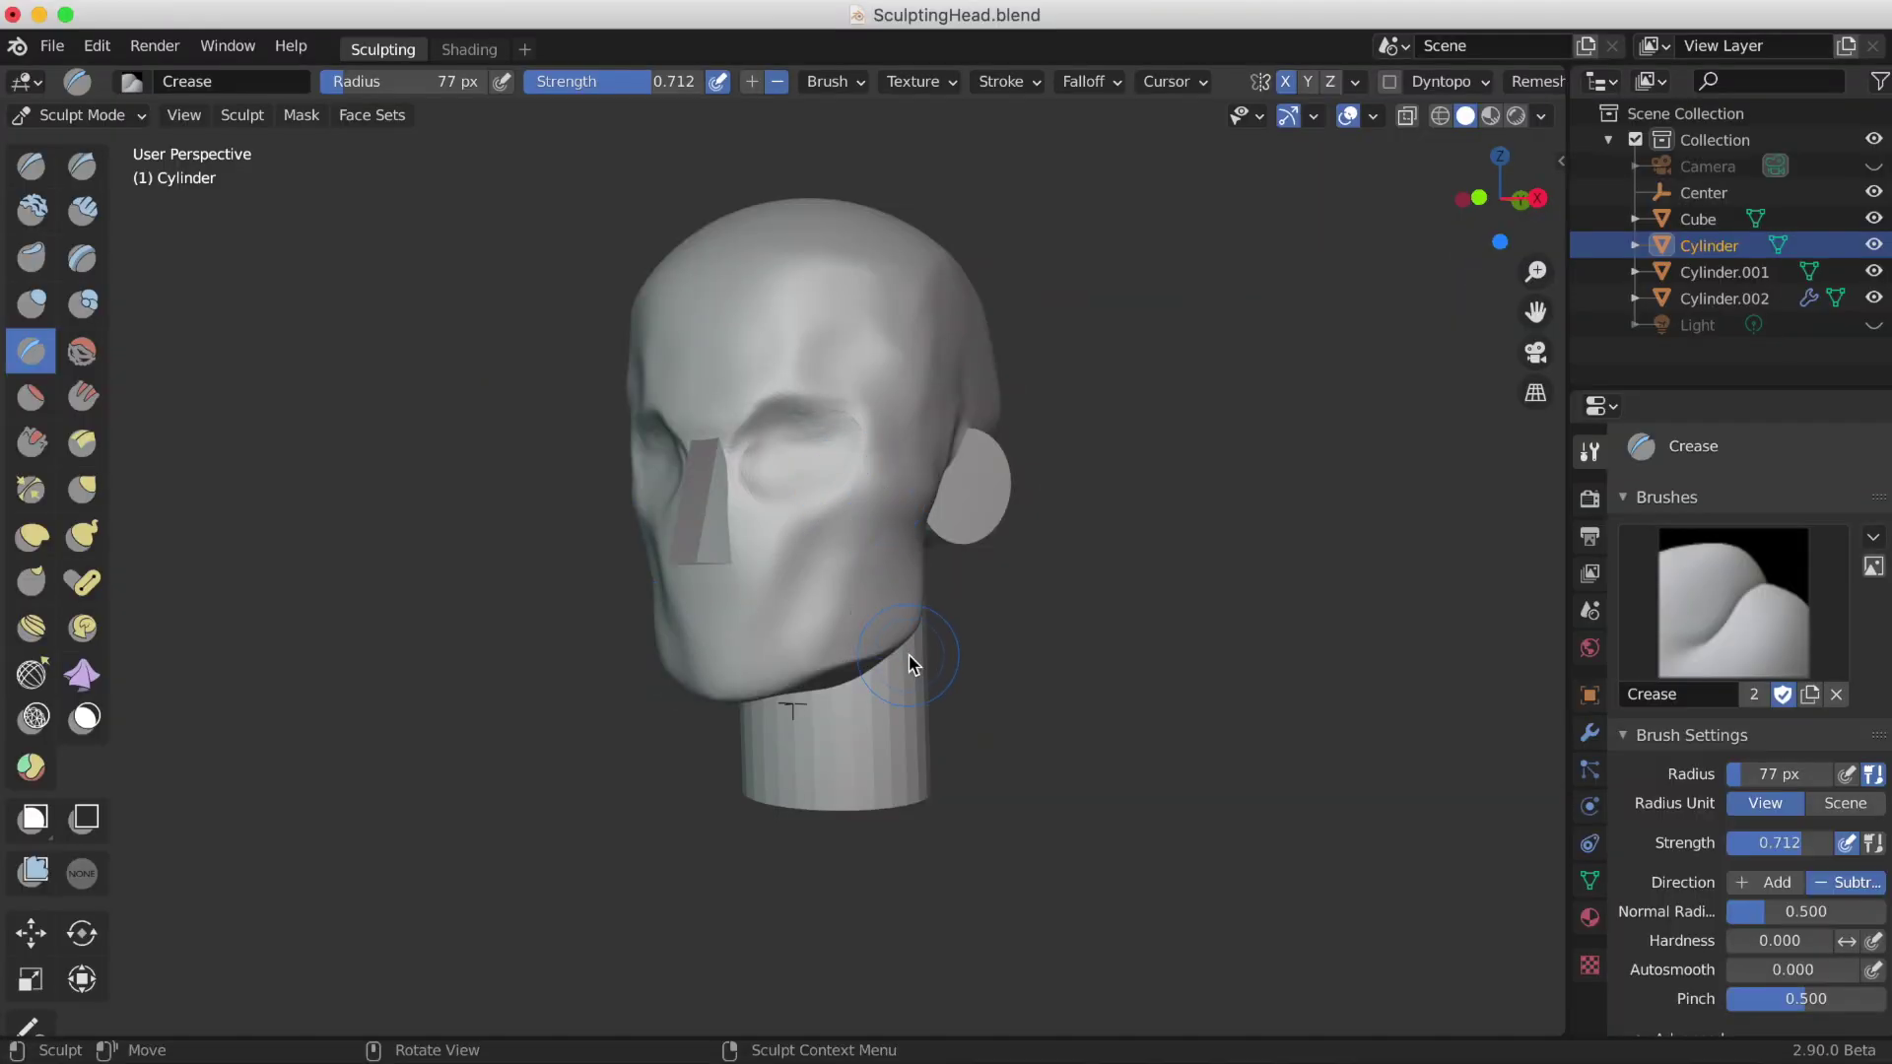
mouse_move(911, 663)
mouse_down()
mouse_move(779, 640)
mouse_move(847, 597)
mouse_up()
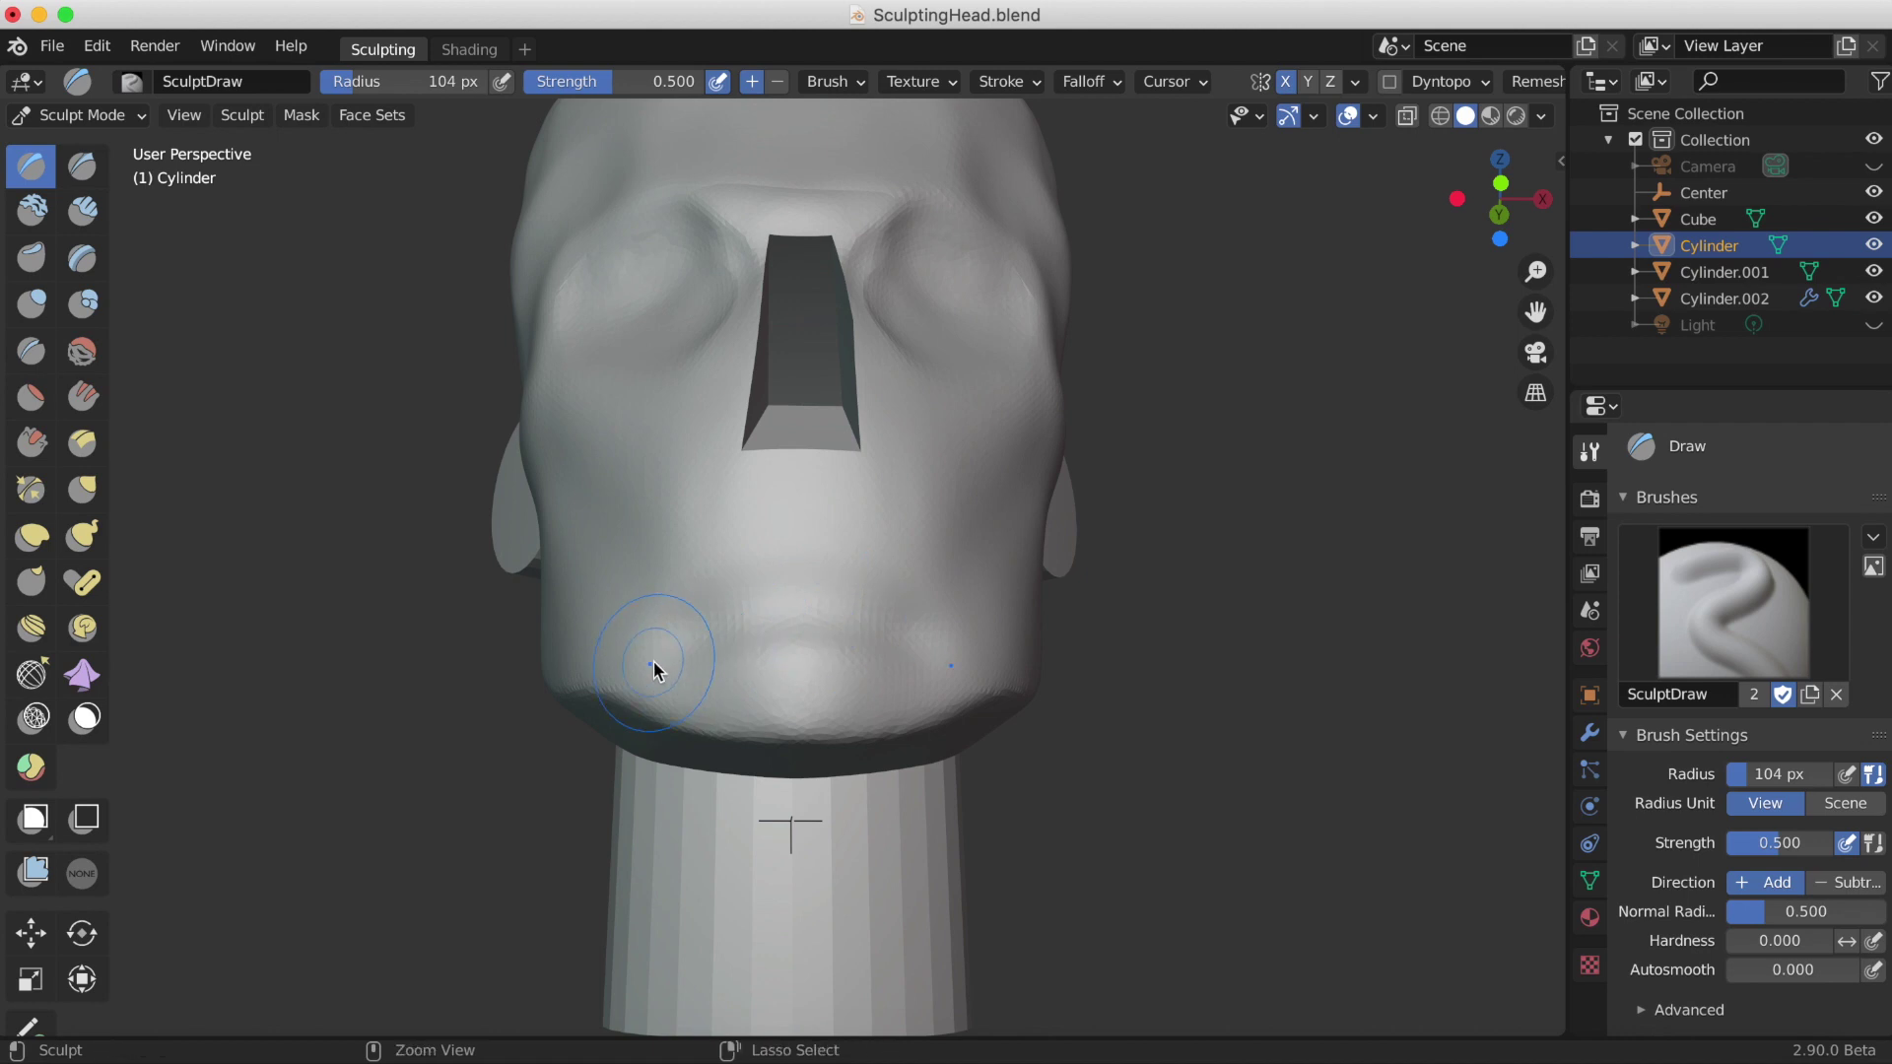
Step: Sculpt a rough mouth, save the file, and undo a trial lip crease
drag(654, 671, 866, 607)
key(ctrl+s)
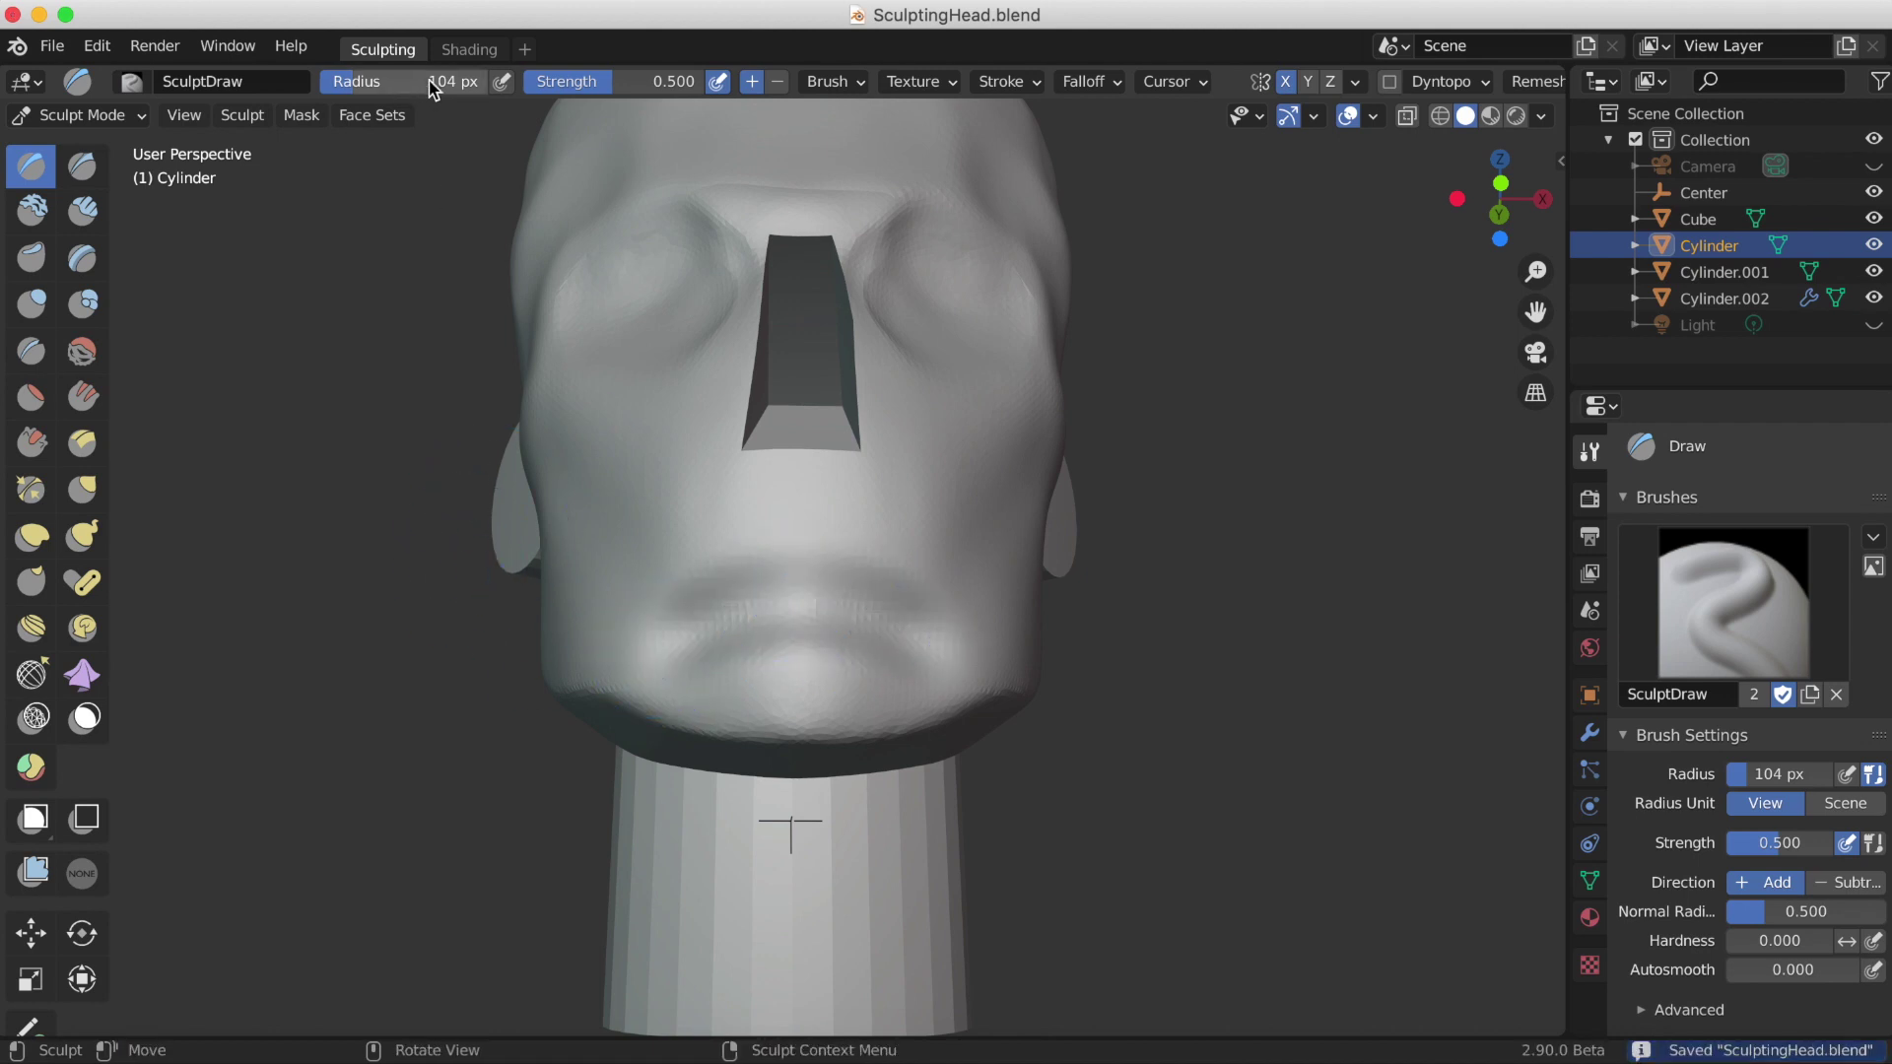
drag(670, 591, 876, 595)
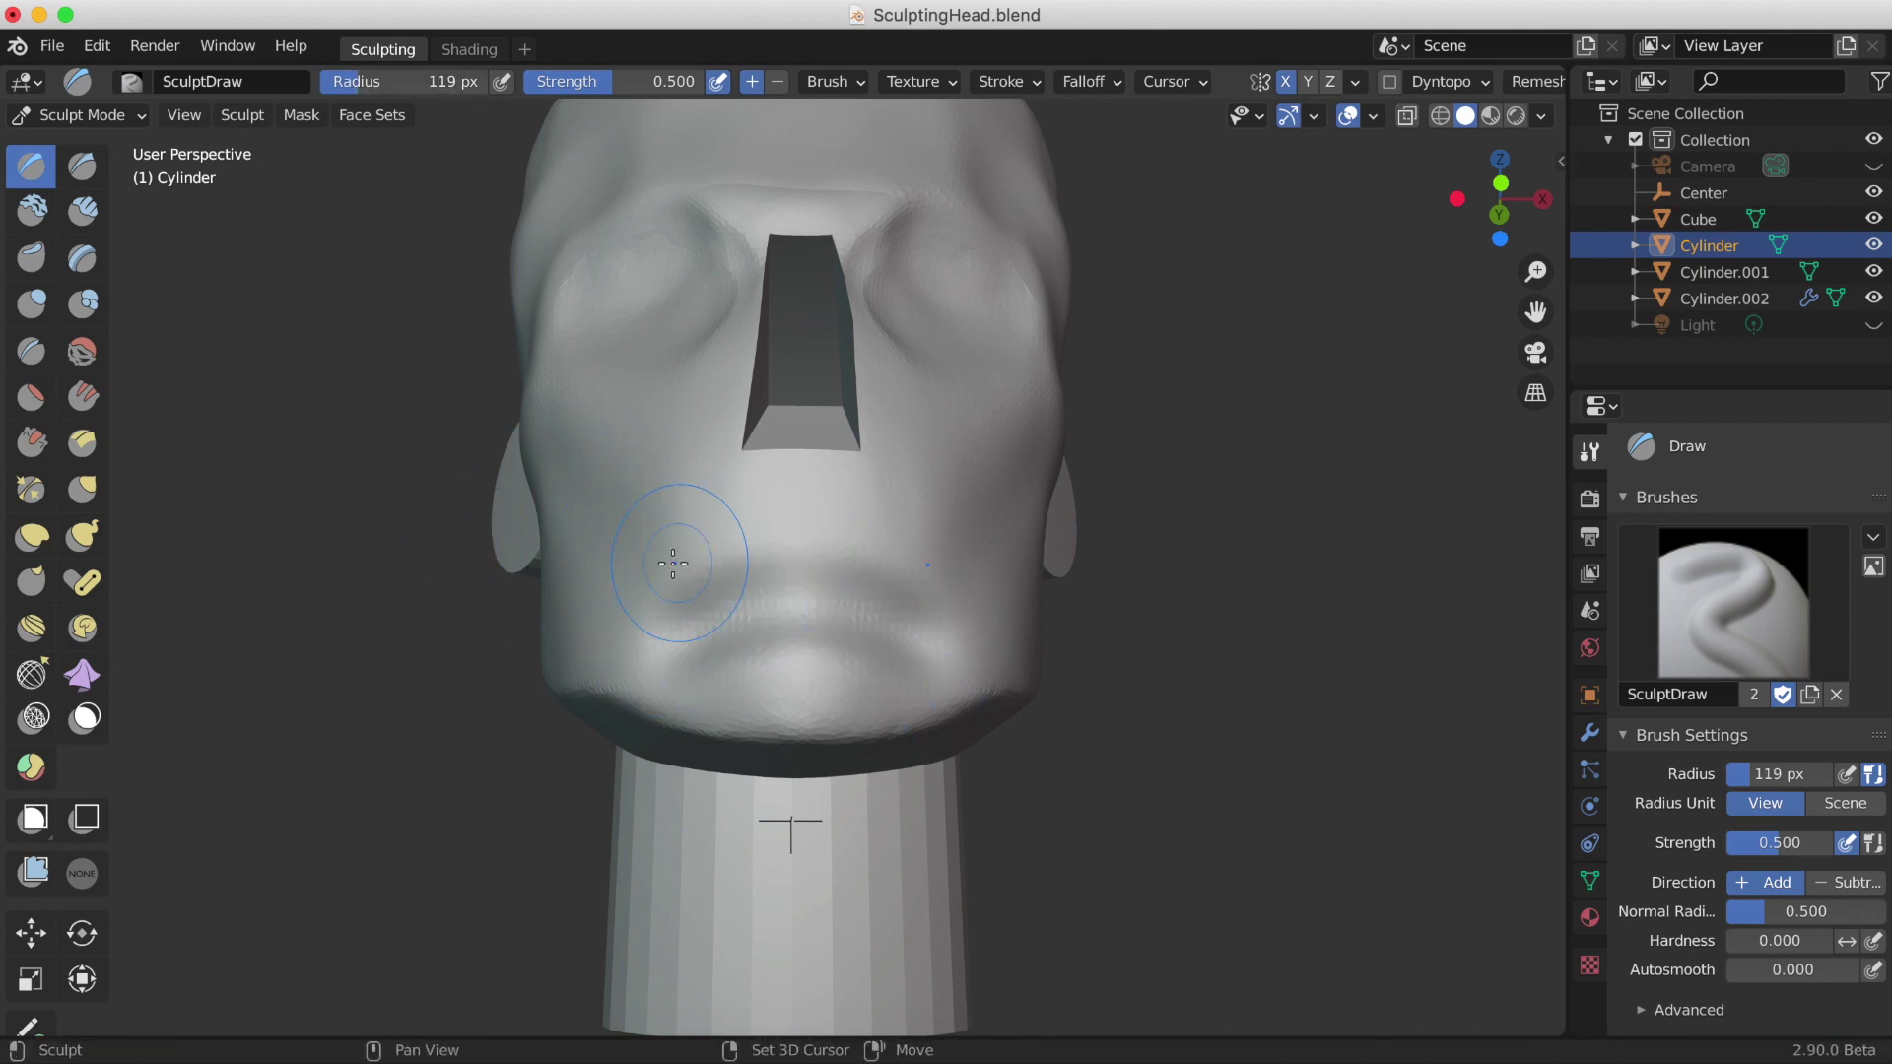
key(ctrl+z)
Step: Pull the nose tip down with Snake Hook, widening and lengthening the nose
middle_drag(716, 619, 680, 668)
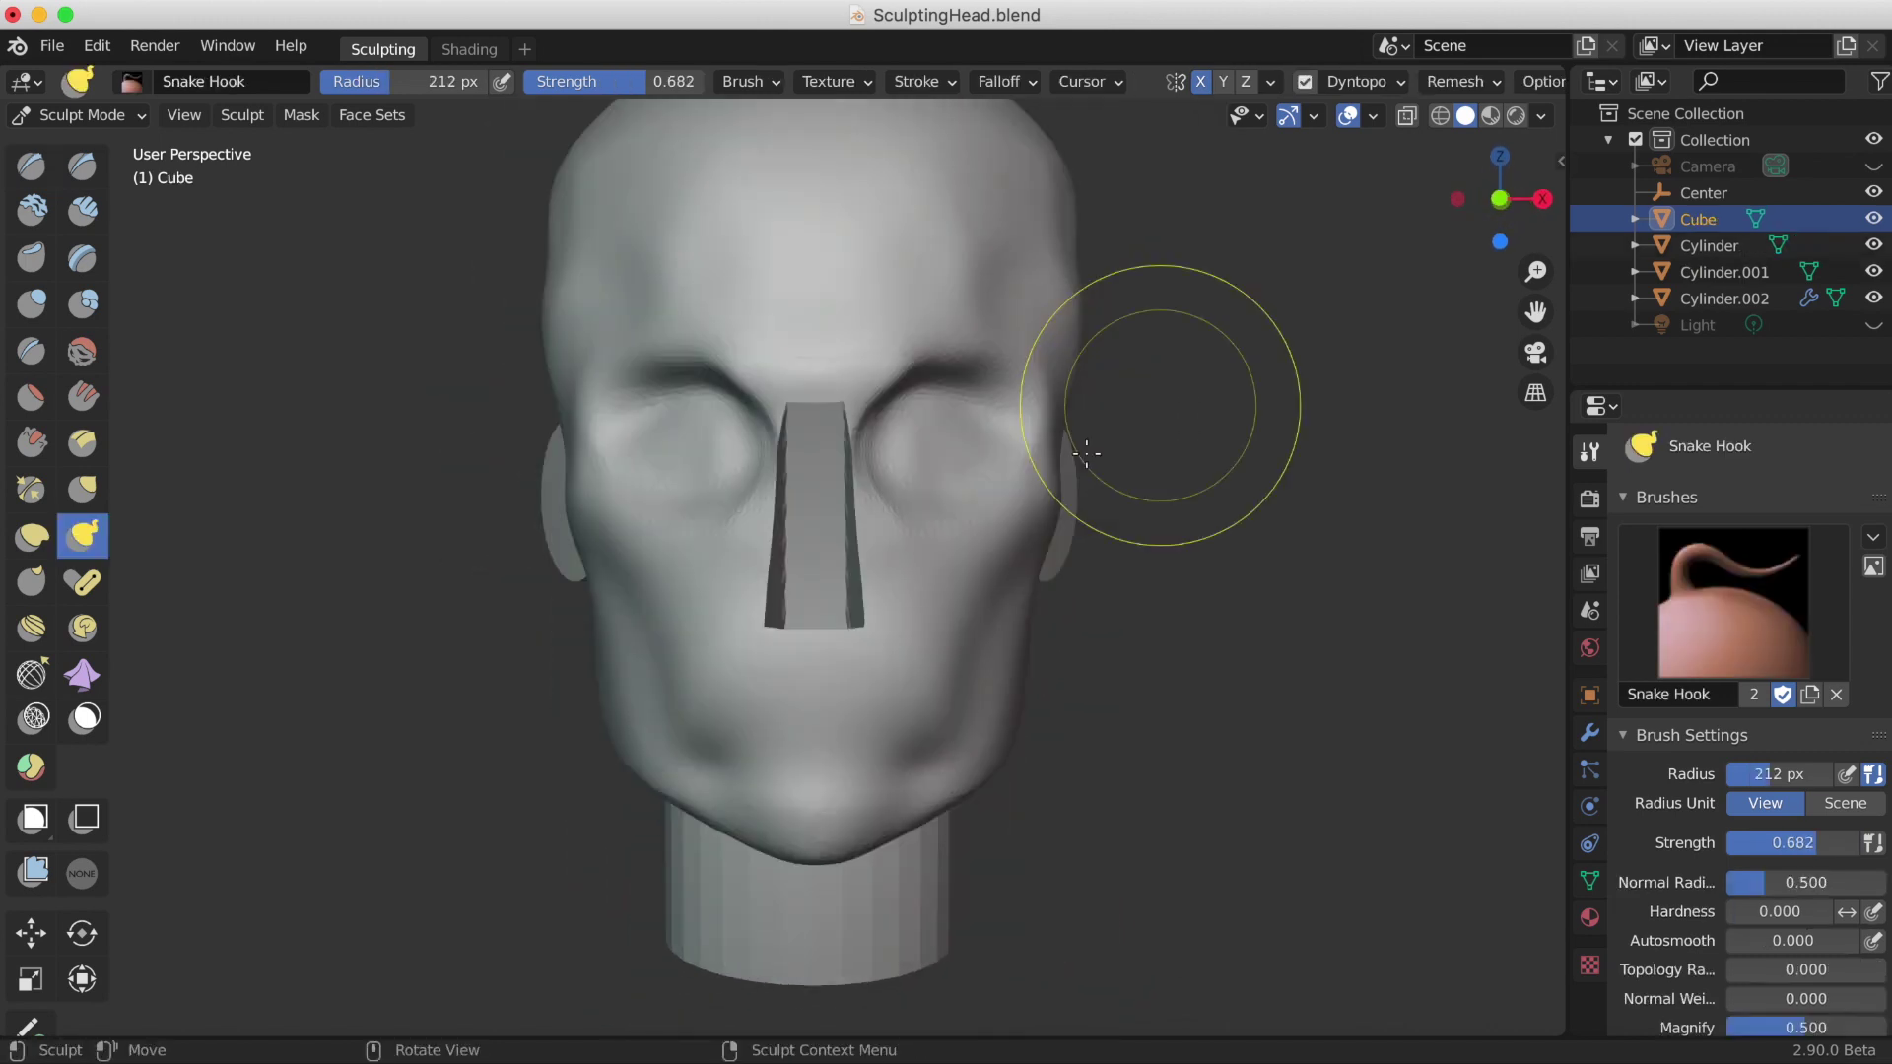
mouse_move(1052, 528)
middle_down()
mouse_move(865, 589)
mouse_move(1478, 296)
middle_up()
drag(1478, 293, 1429, 316)
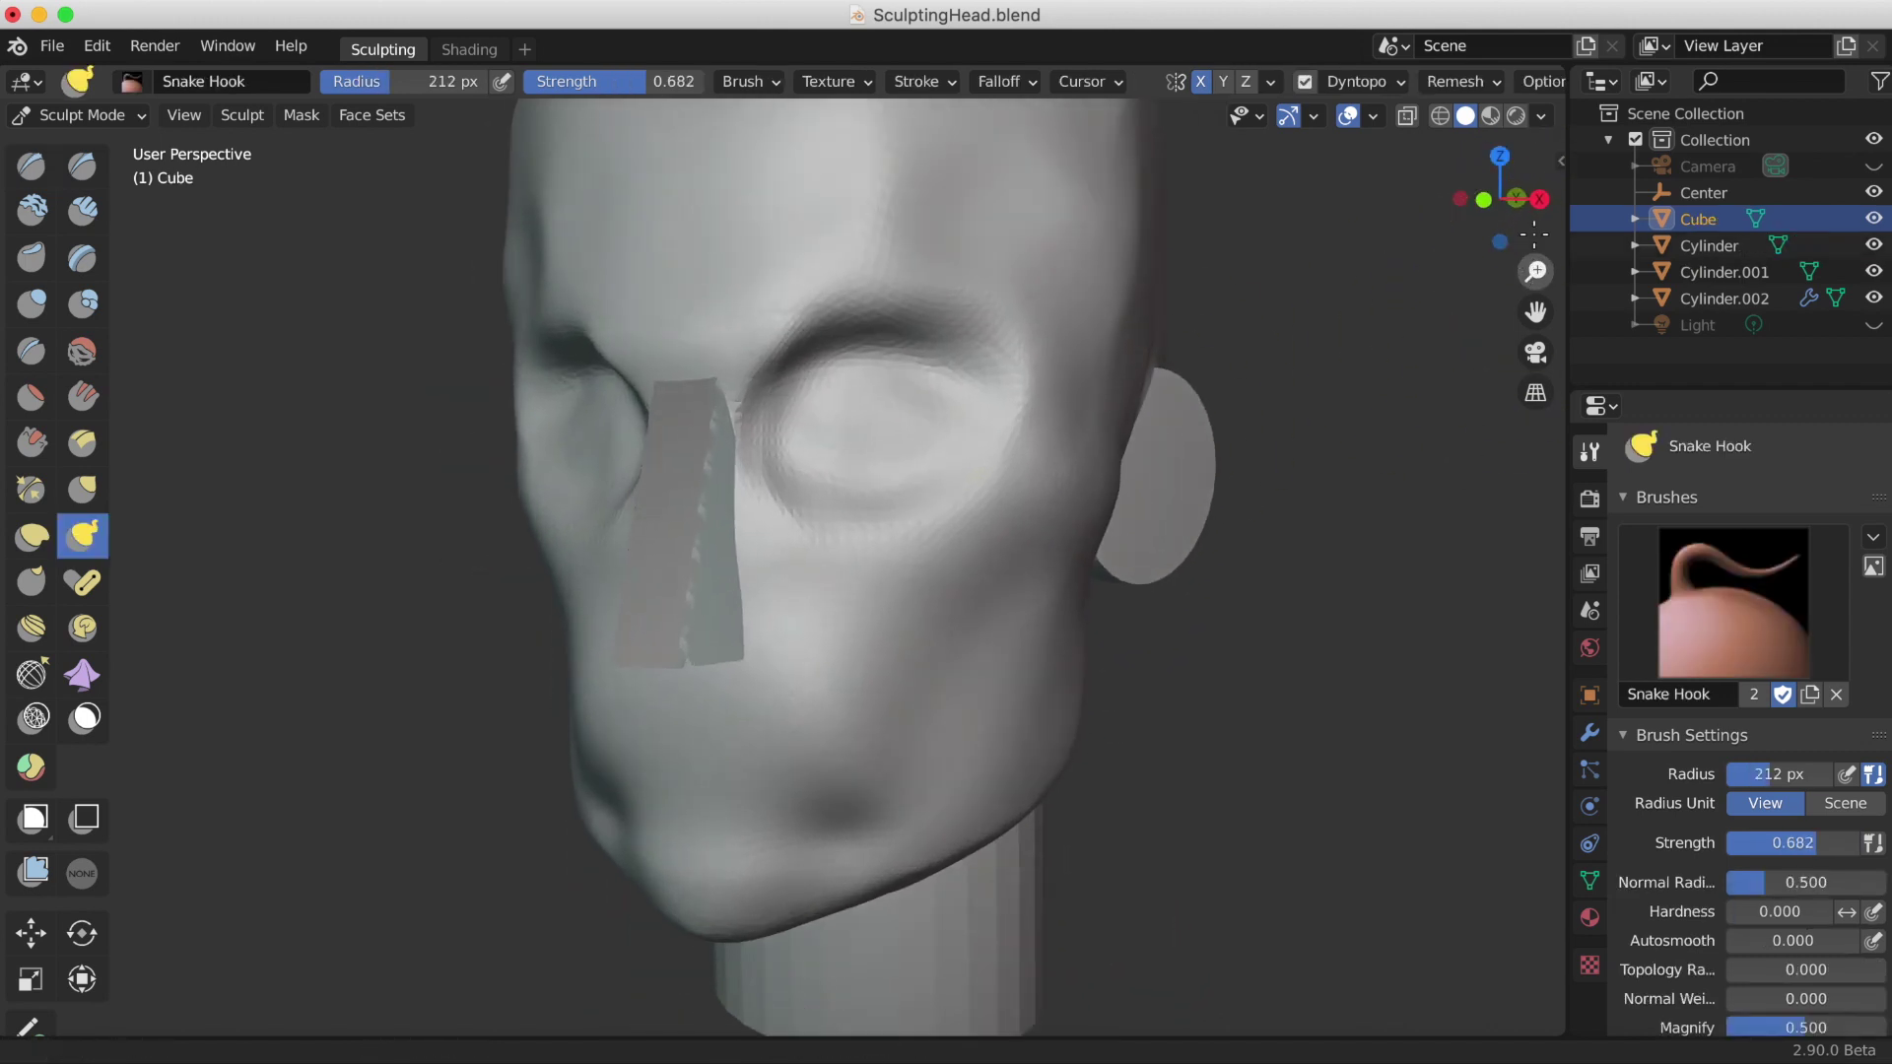
mouse_move(790, 485)
middle_down()
mouse_move(734, 590)
mouse_move(800, 431)
middle_up()
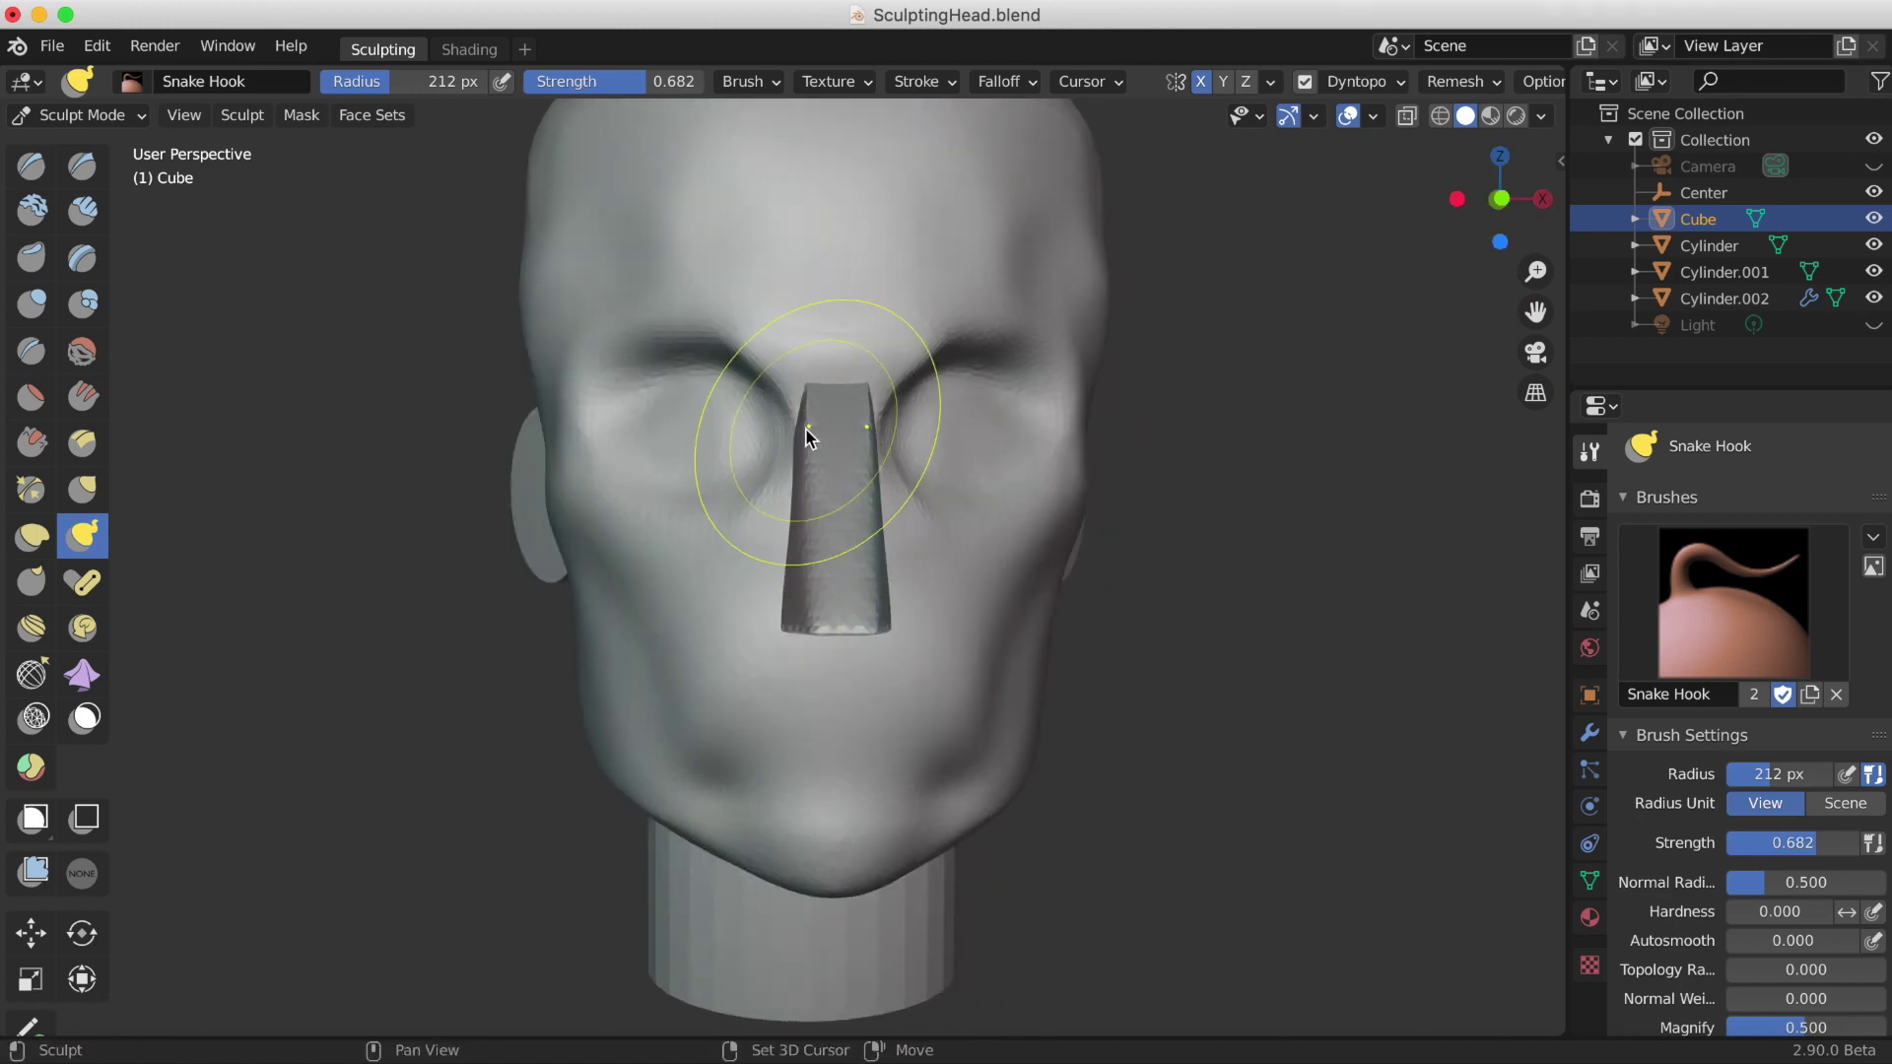
drag(800, 430, 801, 627)
mouse_move(801, 627)
middle_down()
mouse_move(801, 487)
mouse_move(838, 536)
middle_up()
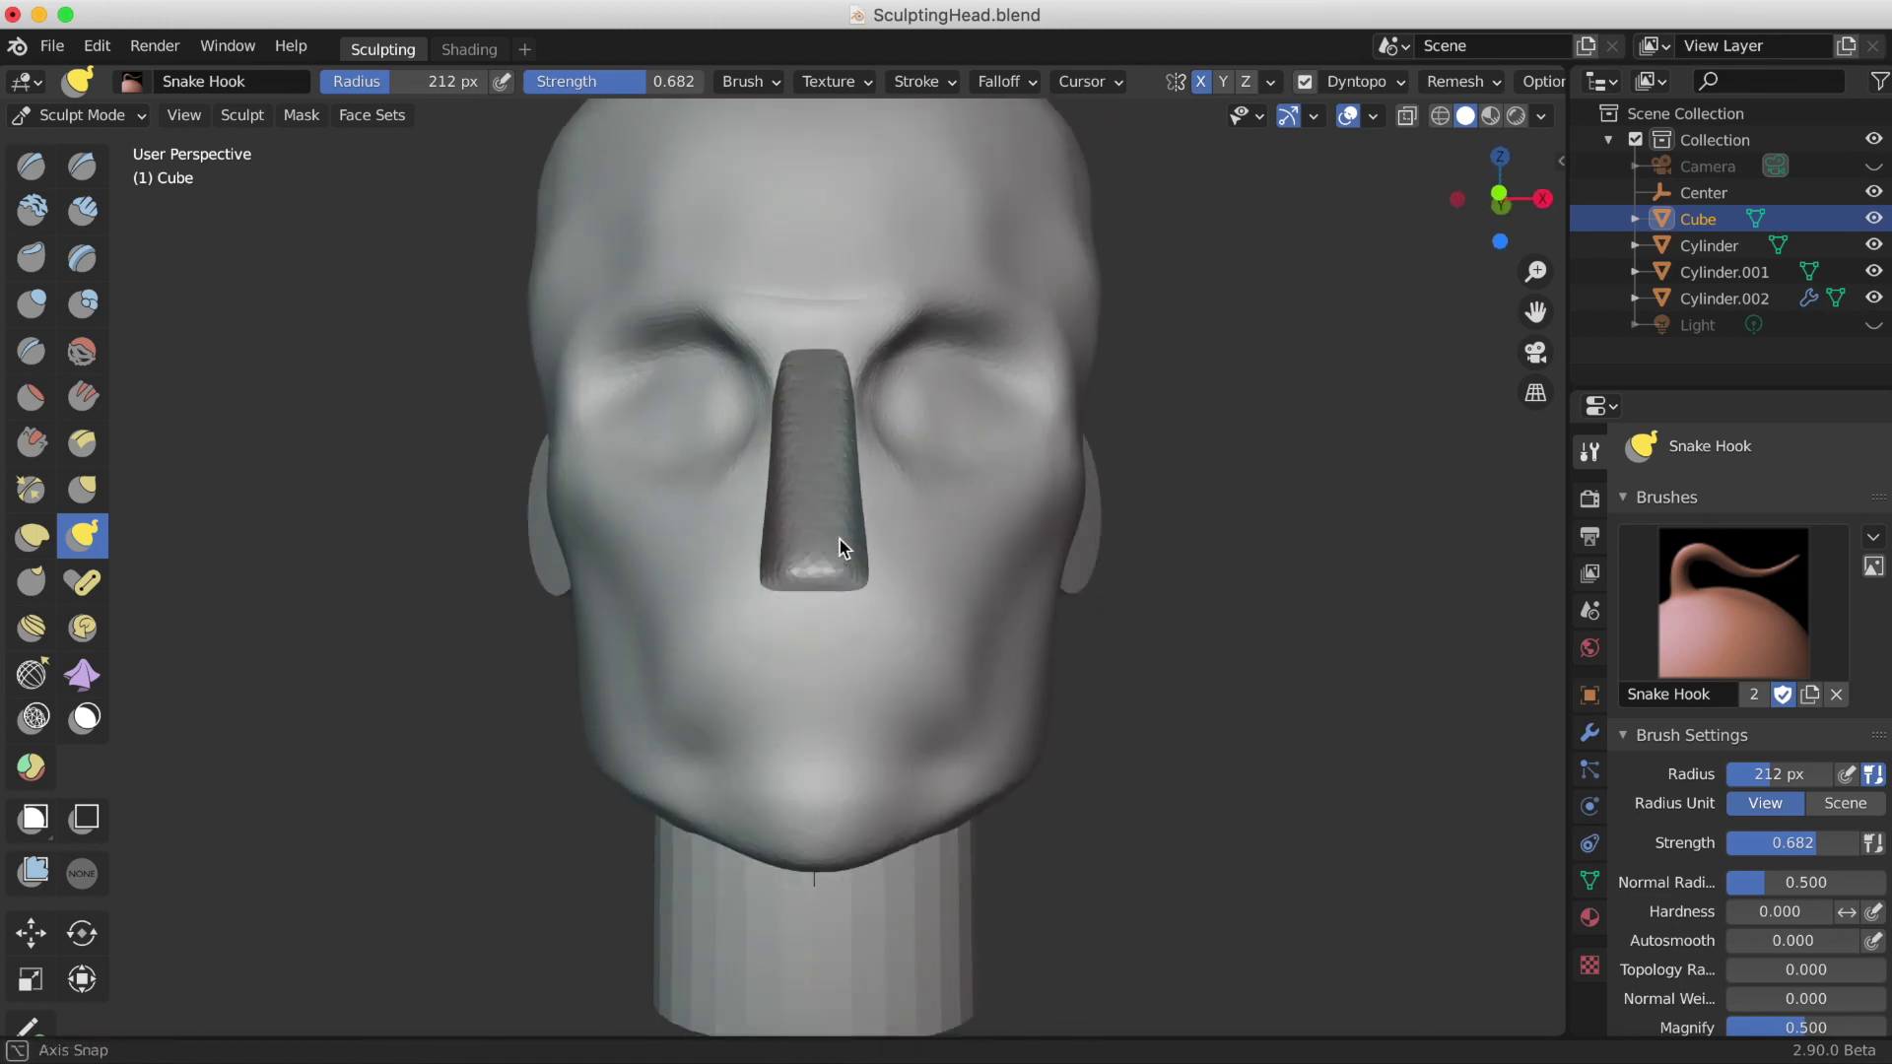
drag(785, 570, 741, 598)
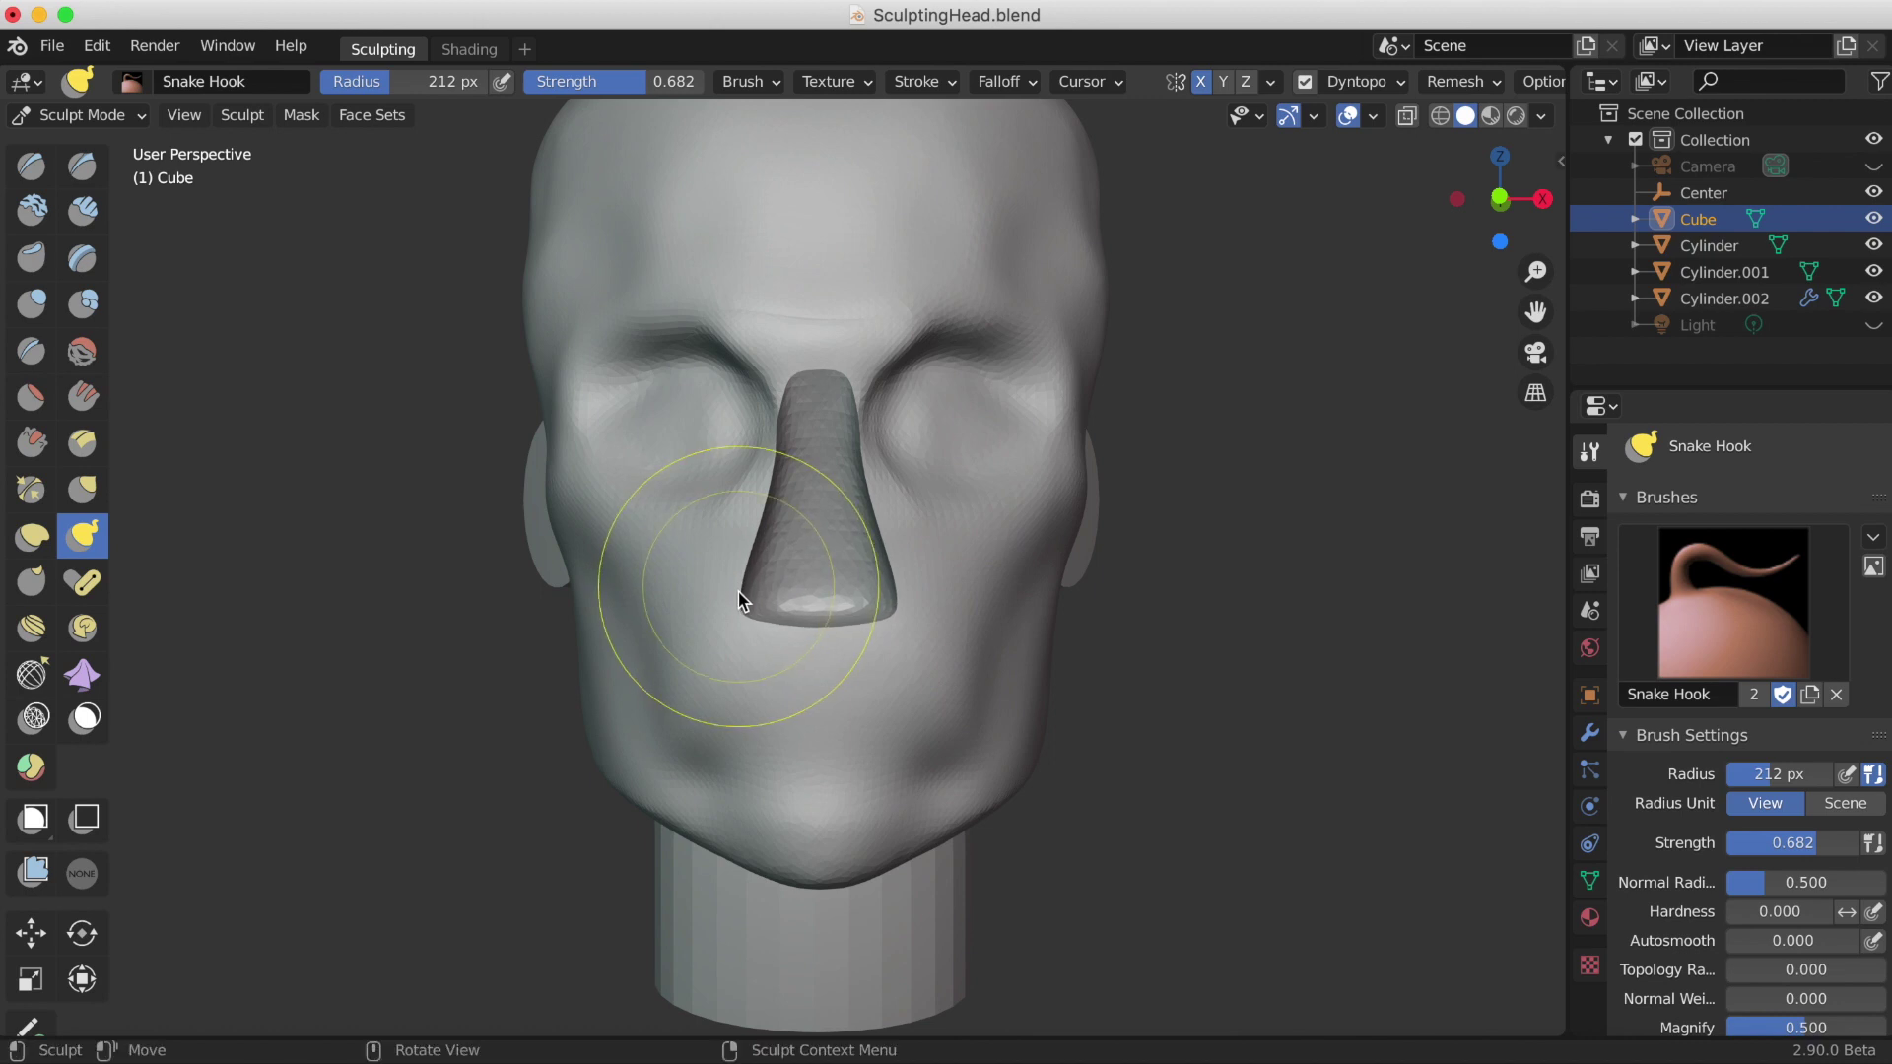
mouse_move(741, 598)
middle_down()
mouse_move(689, 718)
mouse_move(917, 710)
mouse_move(779, 443)
middle_up()
Step: Carve nostril grooves into the nose tip with the Crease brush and save
key(shift+c)
drag(779, 442, 785, 397)
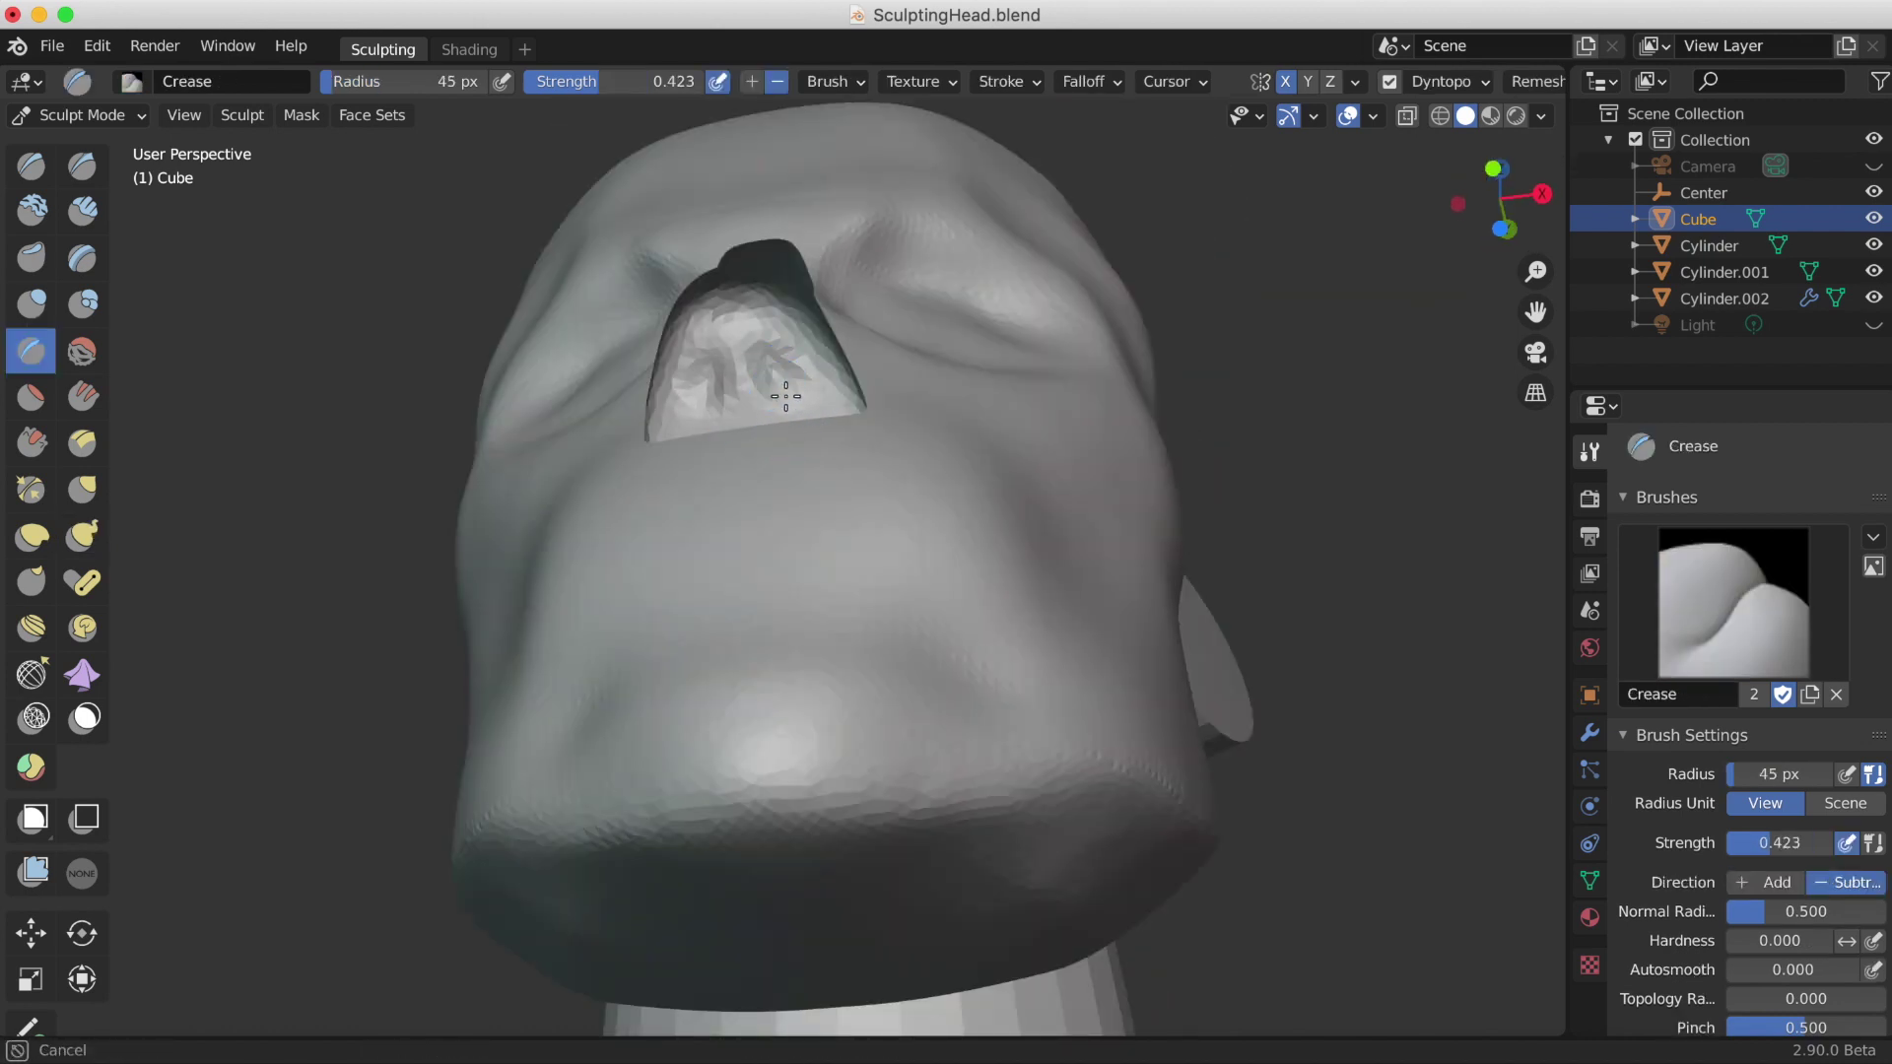
mouse_move(824, 659)
middle_down()
mouse_move(912, 743)
mouse_move(955, 600)
mouse_move(980, 743)
mouse_move(806, 418)
middle_up()
key(ctrl+s)
drag(822, 317, 818, 310)
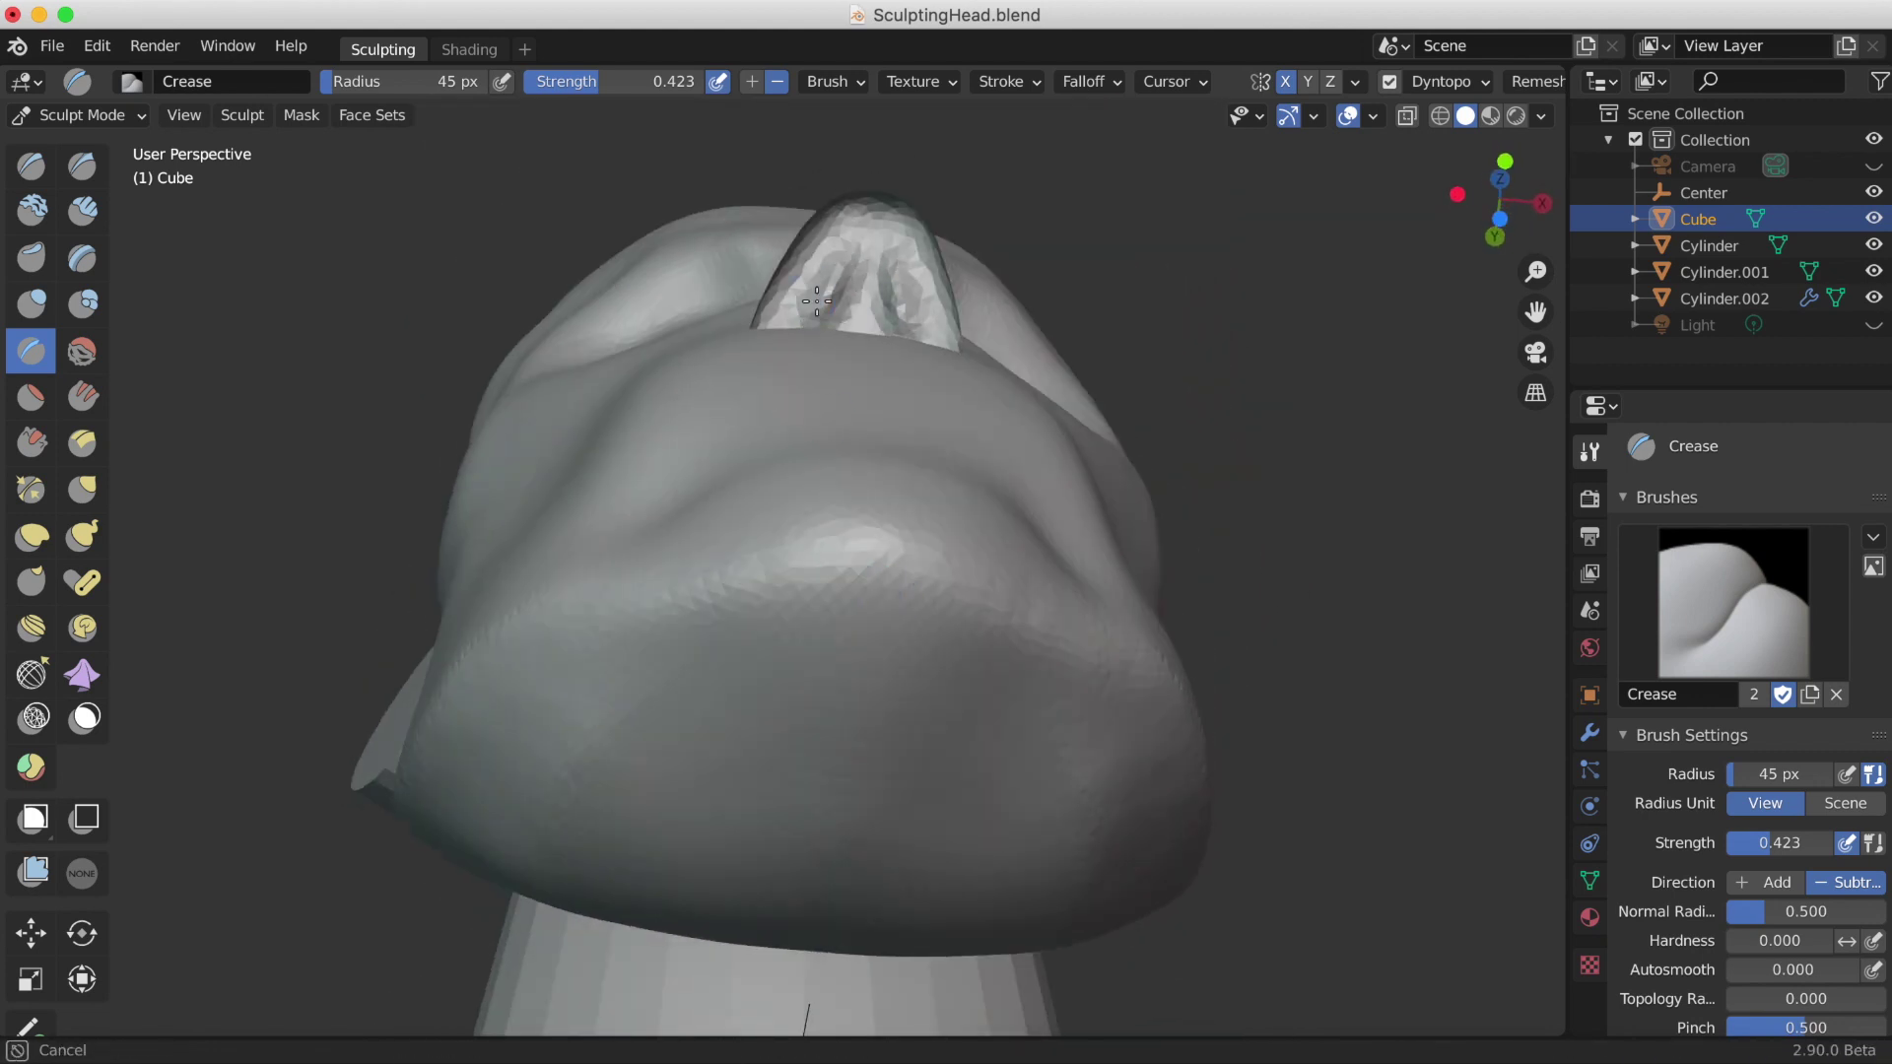
mouse_move(818, 310)
middle_down()
mouse_move(824, 667)
mouse_move(826, 645)
middle_up()
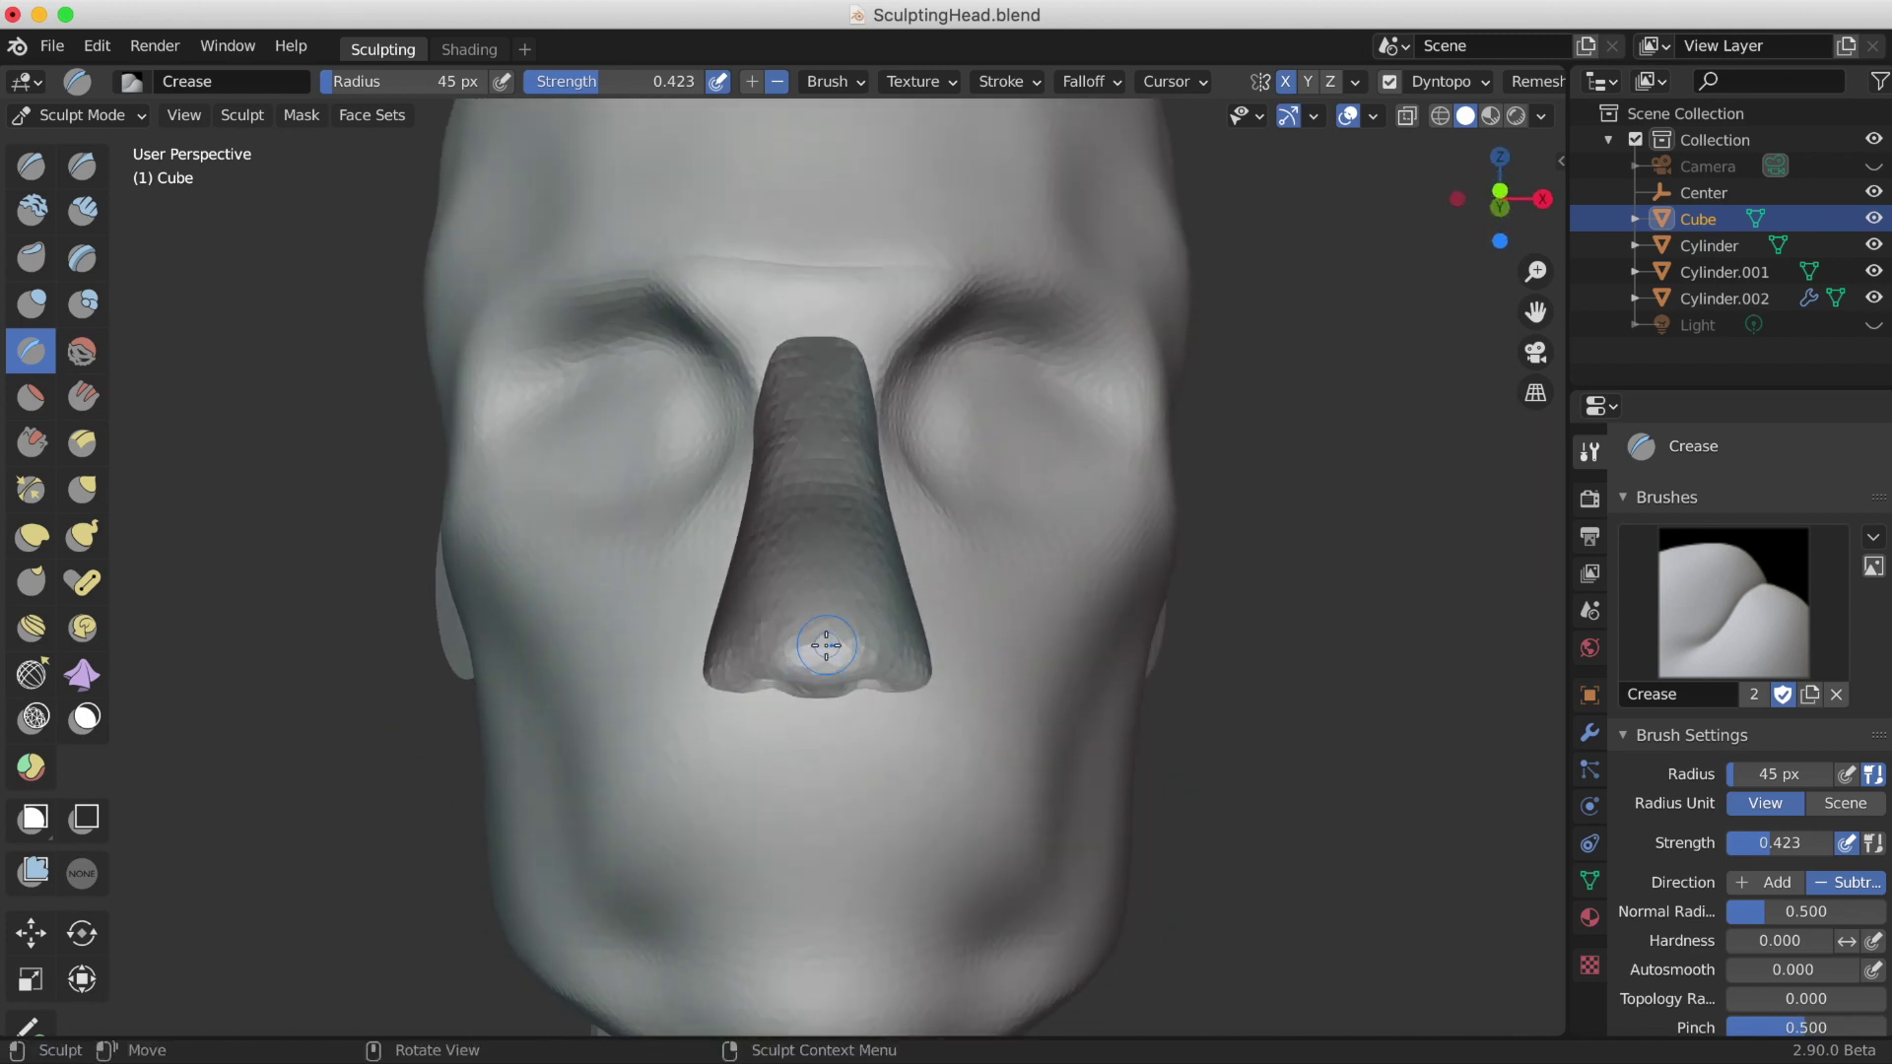
mouse_move(1565, 351)
middle_down()
mouse_move(1439, 413)
mouse_move(1355, 302)
middle_up()
key(ctrl+s)
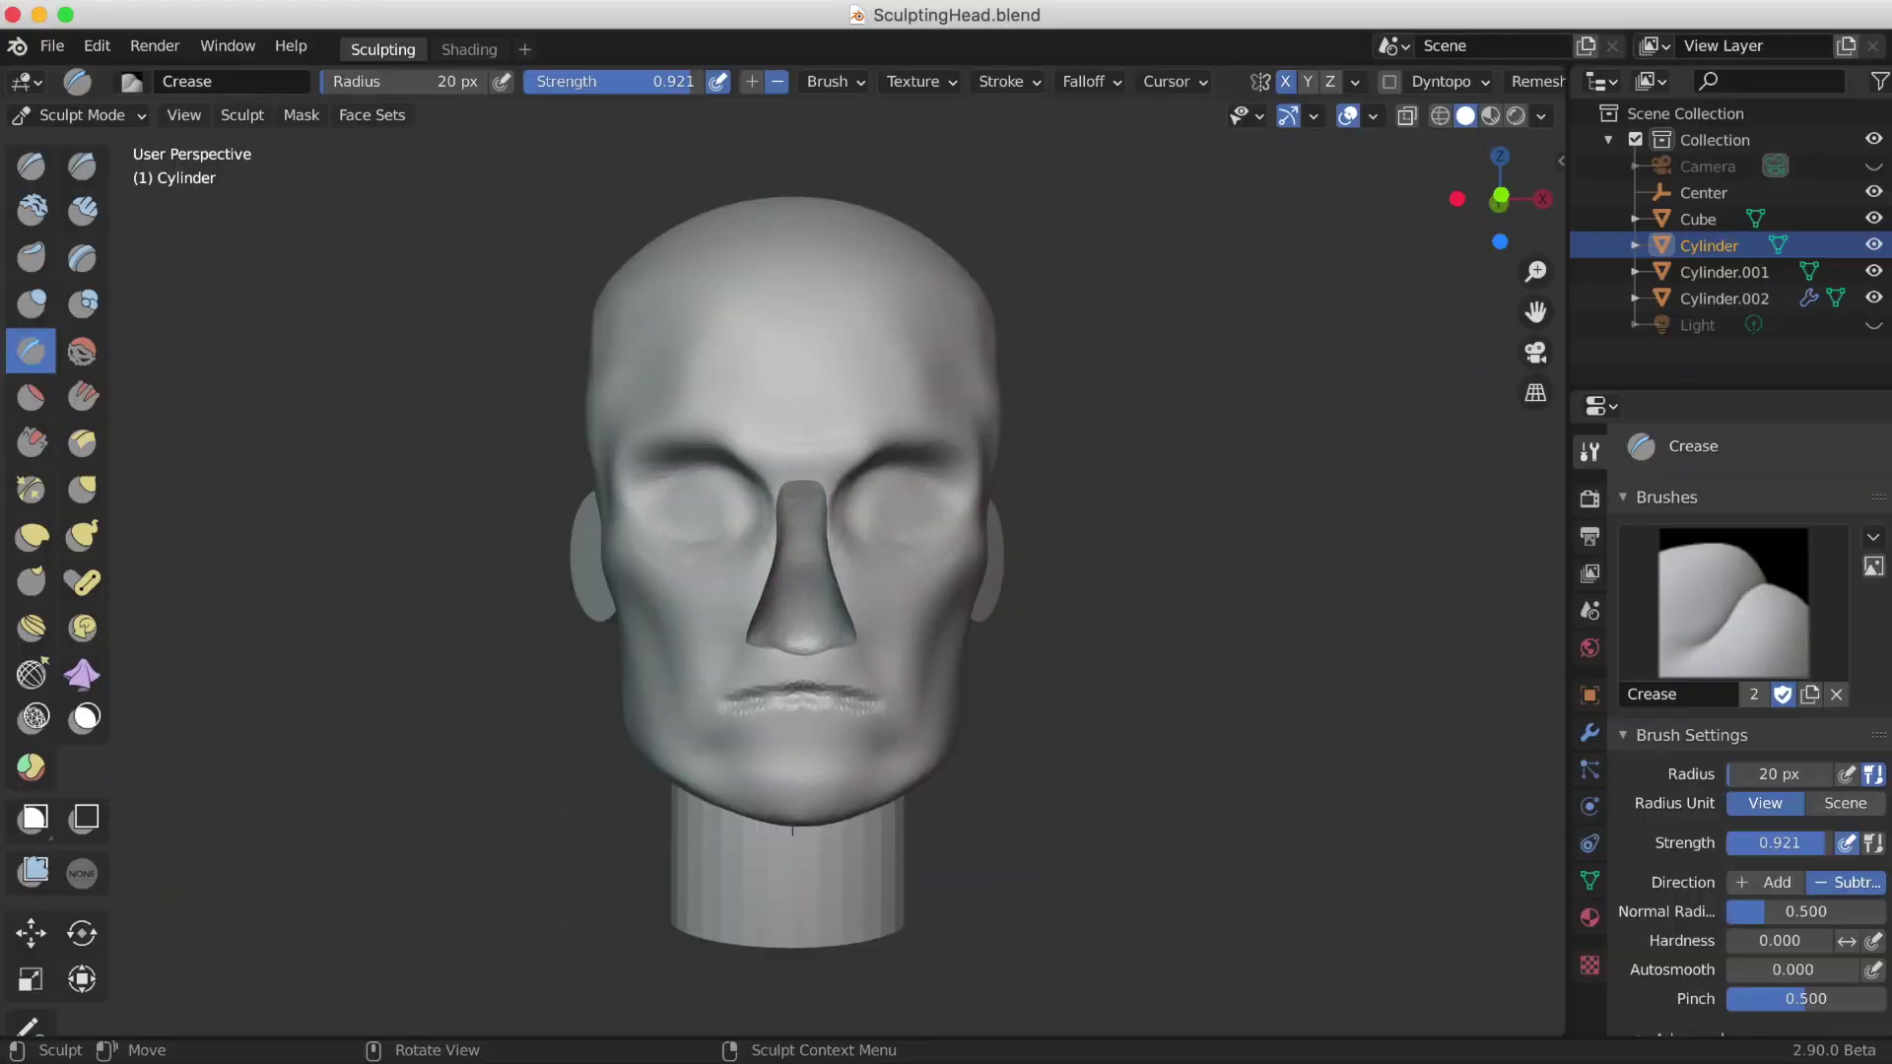
Step: Enable Dyntopo, accept the vertex data warning, and open its detail settings
click(1389, 82)
click(1364, 156)
click(1431, 87)
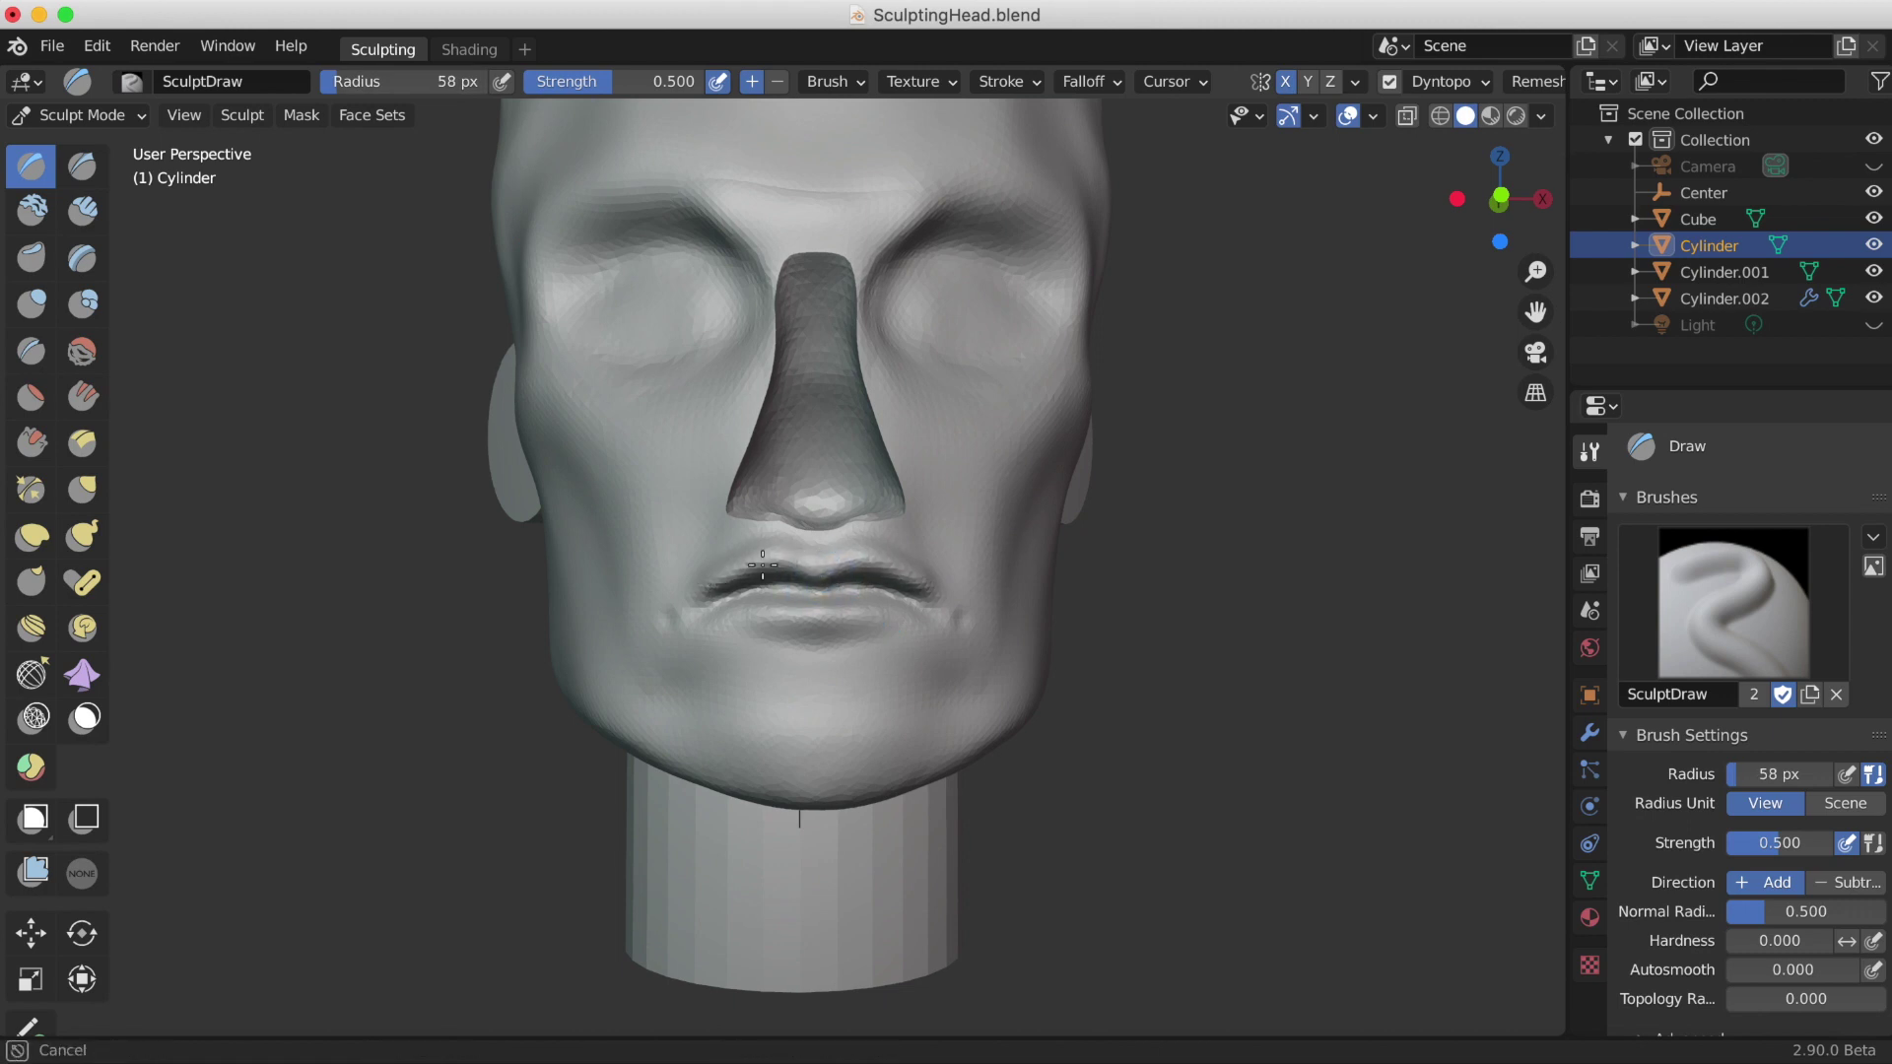
Step: Draw the upper lip and the area under the lower lip, and deepen the line between them
drag(763, 564, 891, 570)
drag(758, 629, 877, 631)
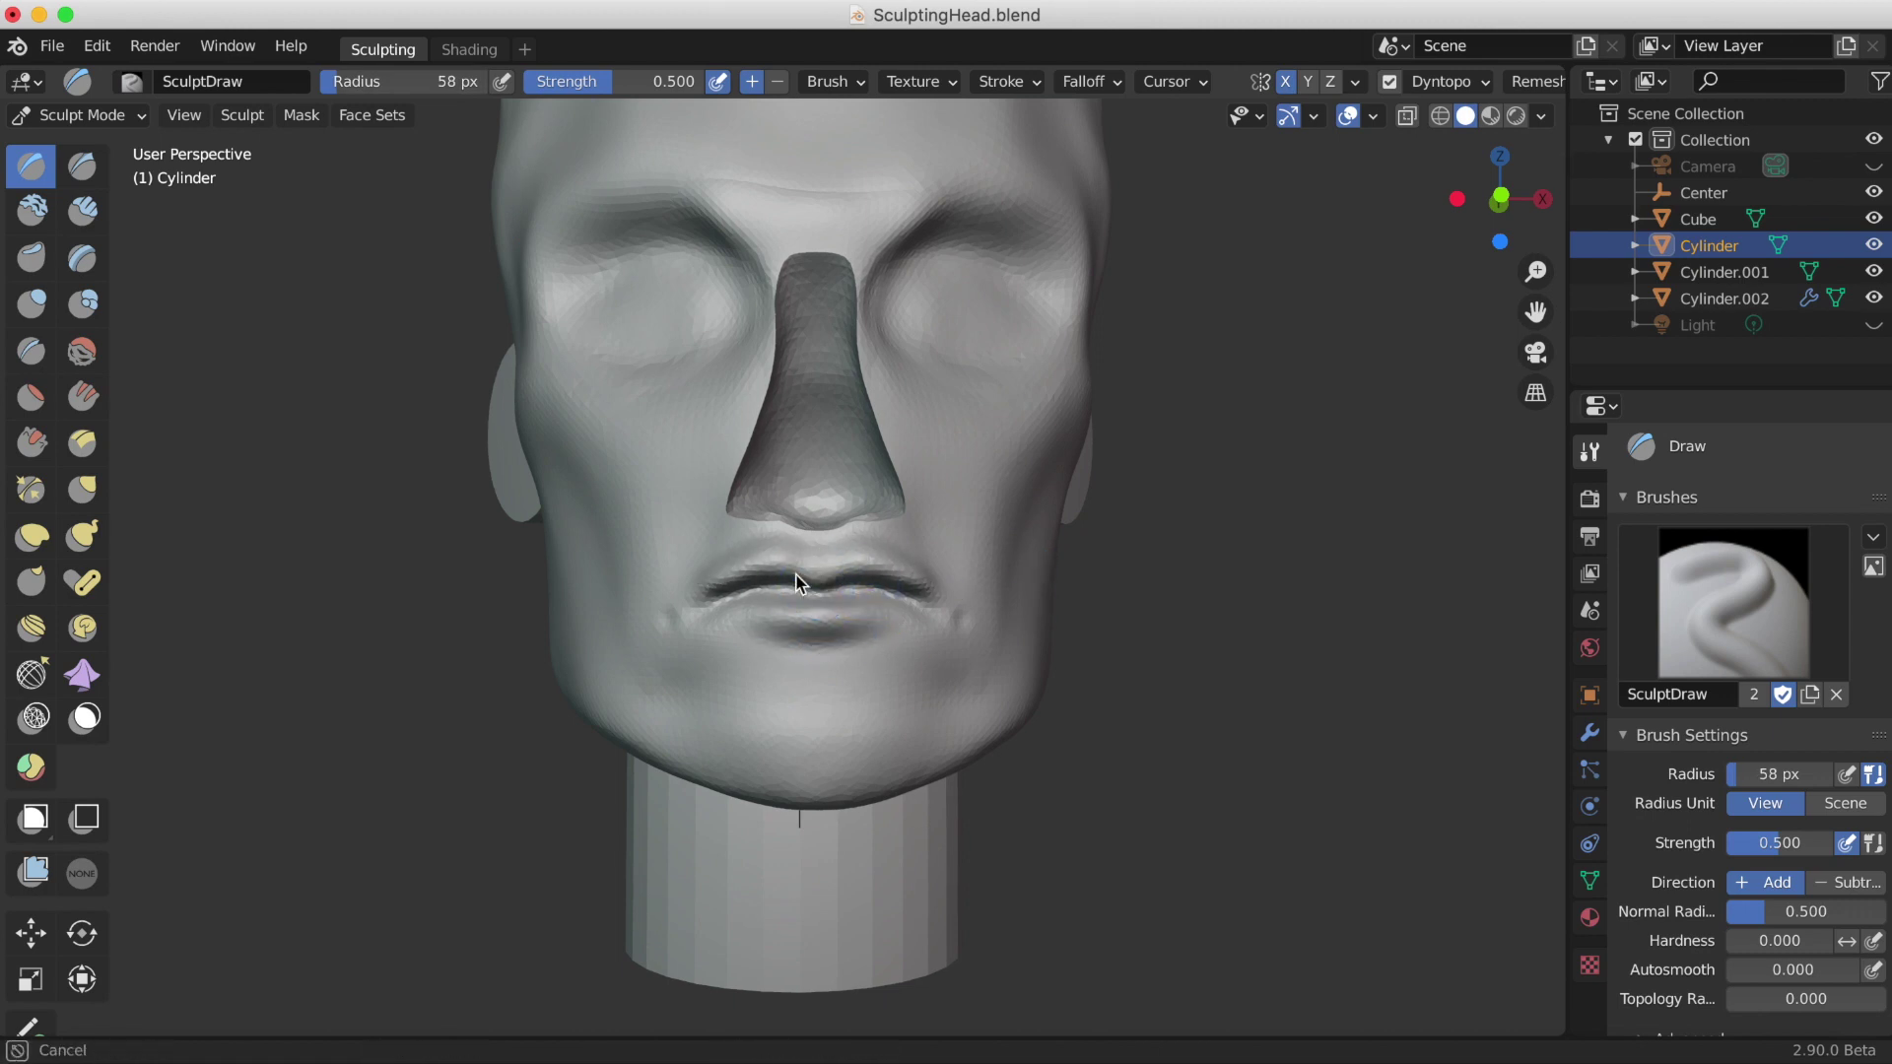
drag(798, 581, 856, 583)
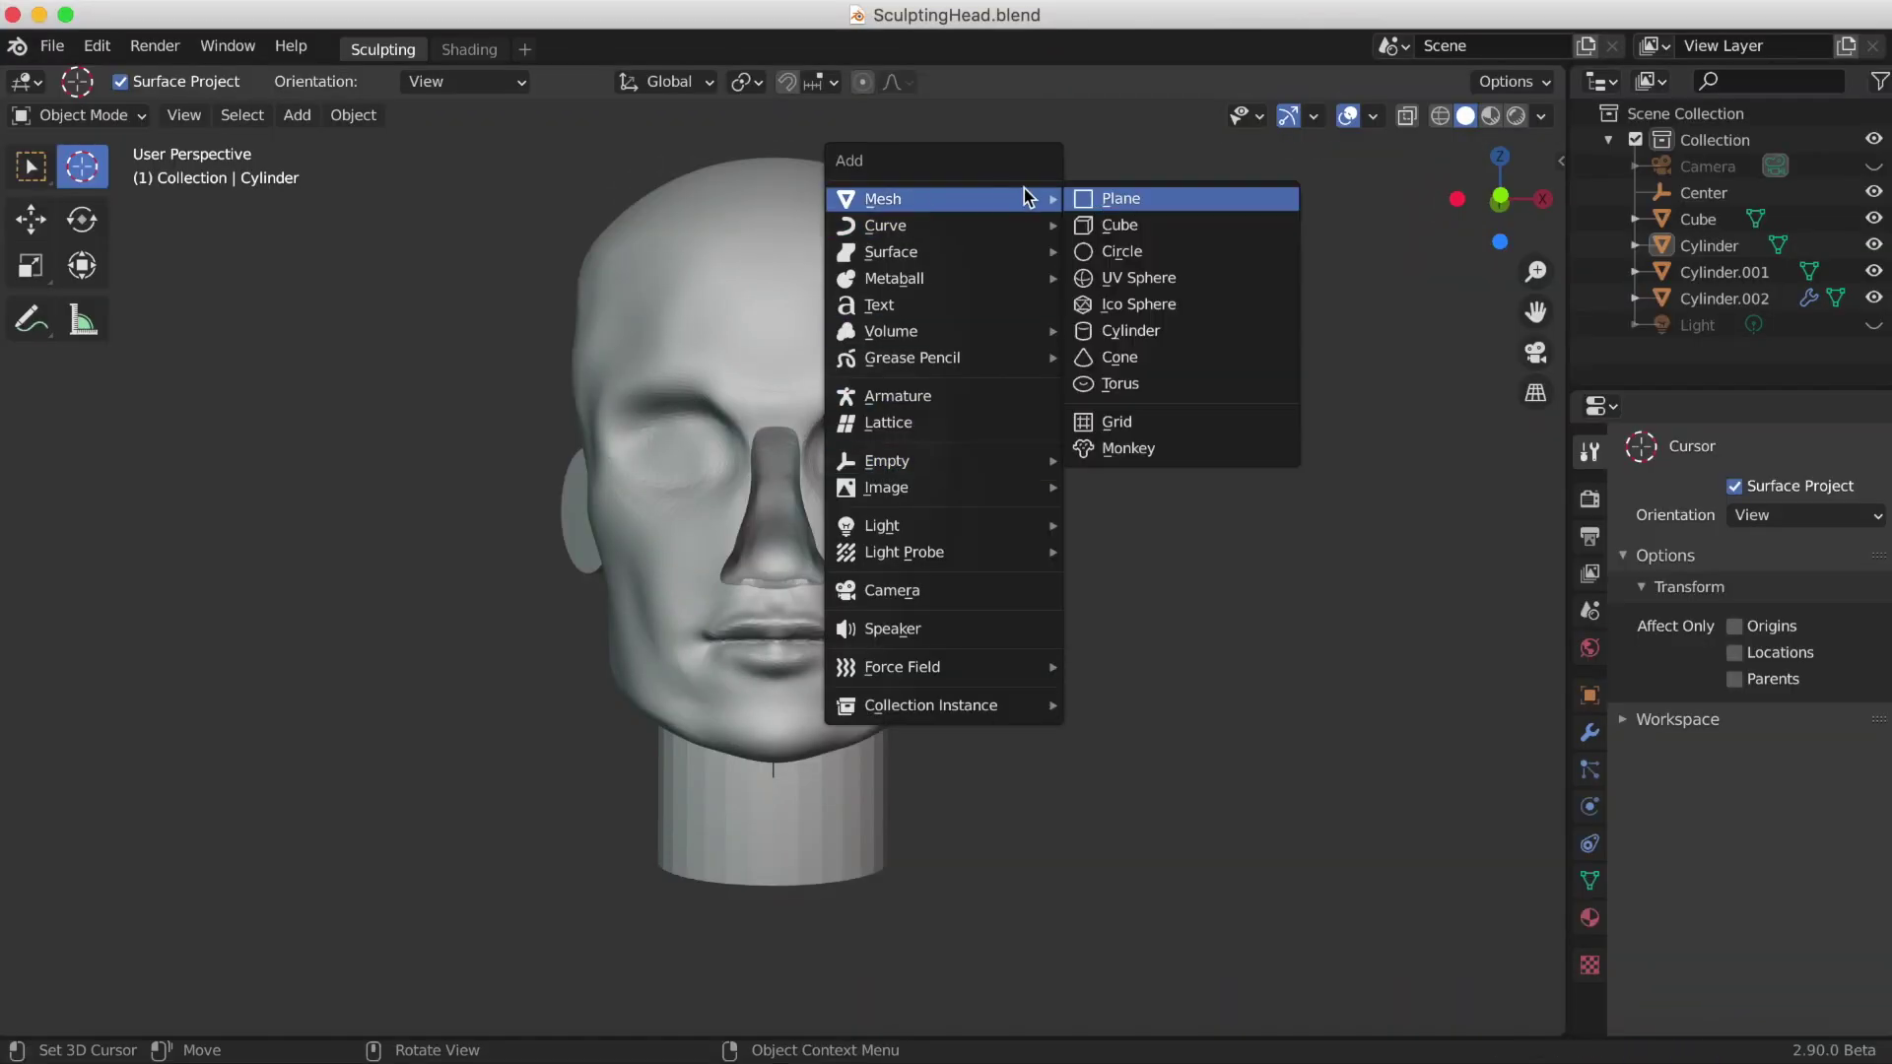
Step: Add a sphere and scale and nudge it to fill the eye socket
click(1153, 279)
key(s)
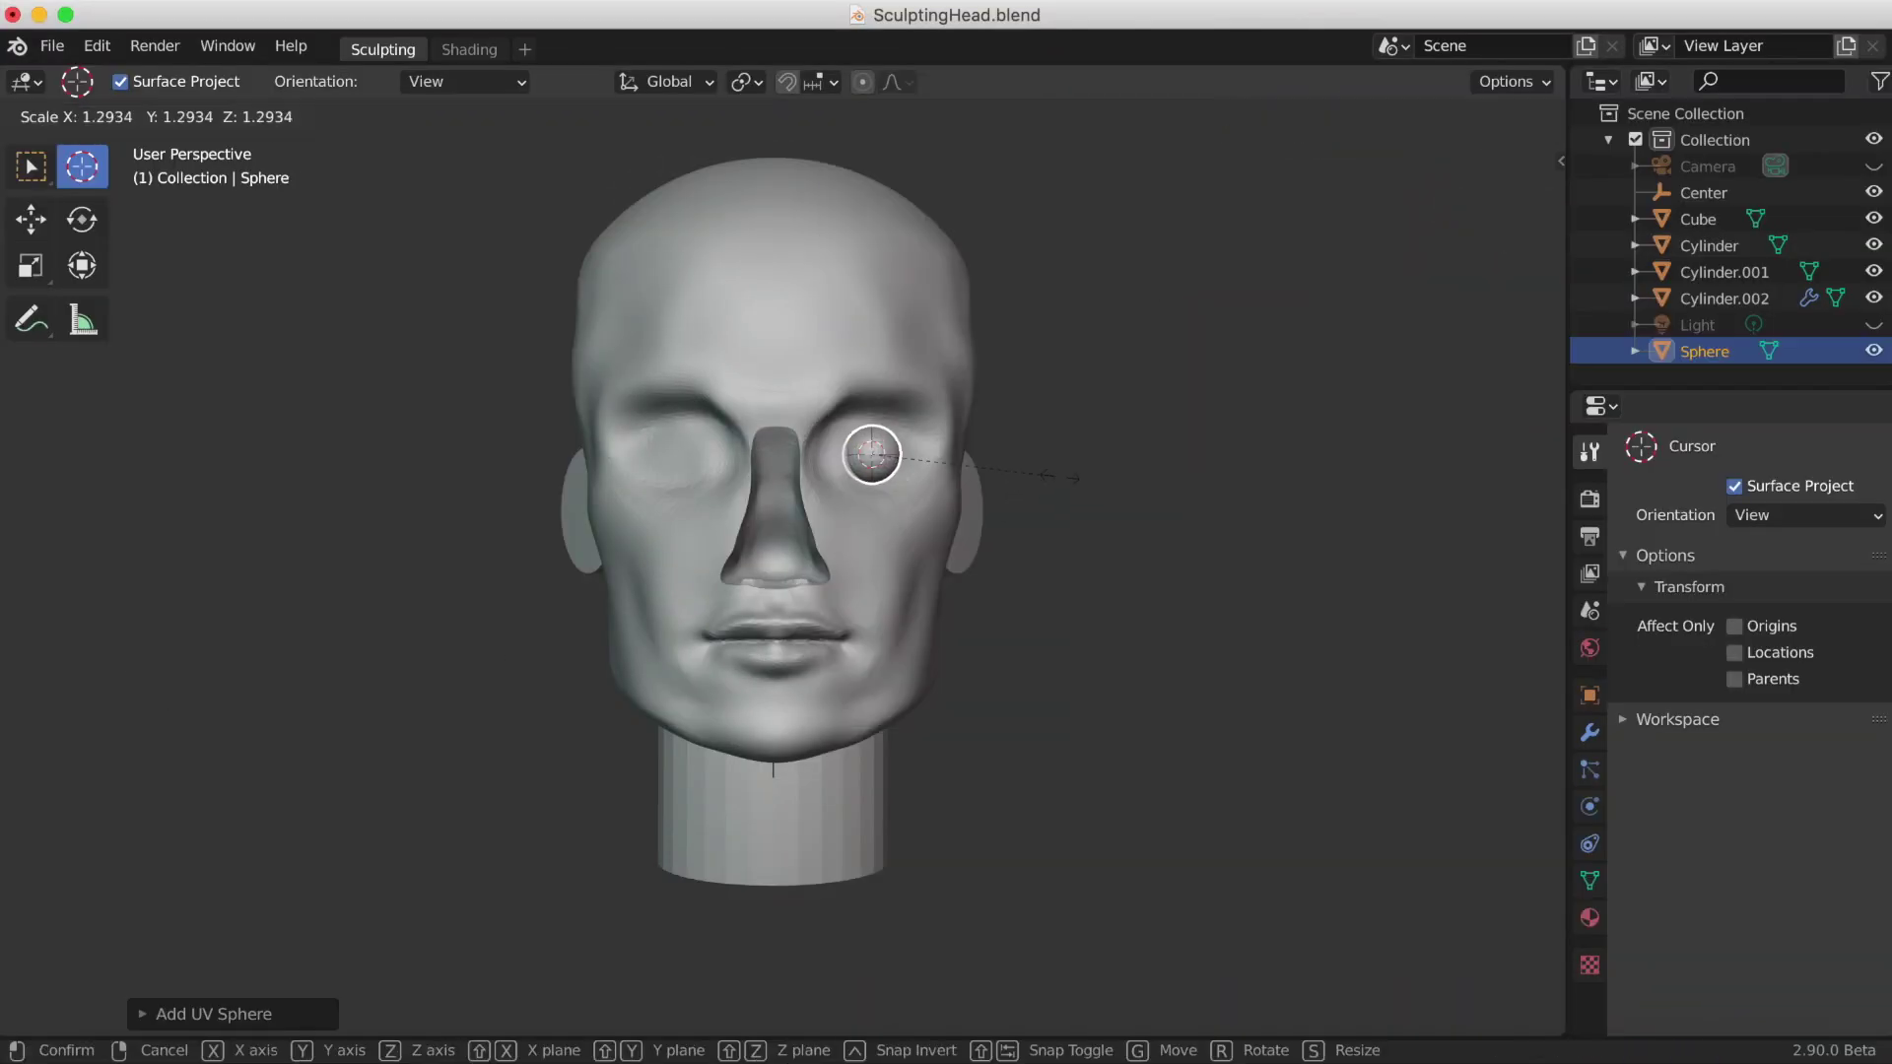
click(1049, 568)
key(shift+space)
key(g)
drag(976, 457, 968, 460)
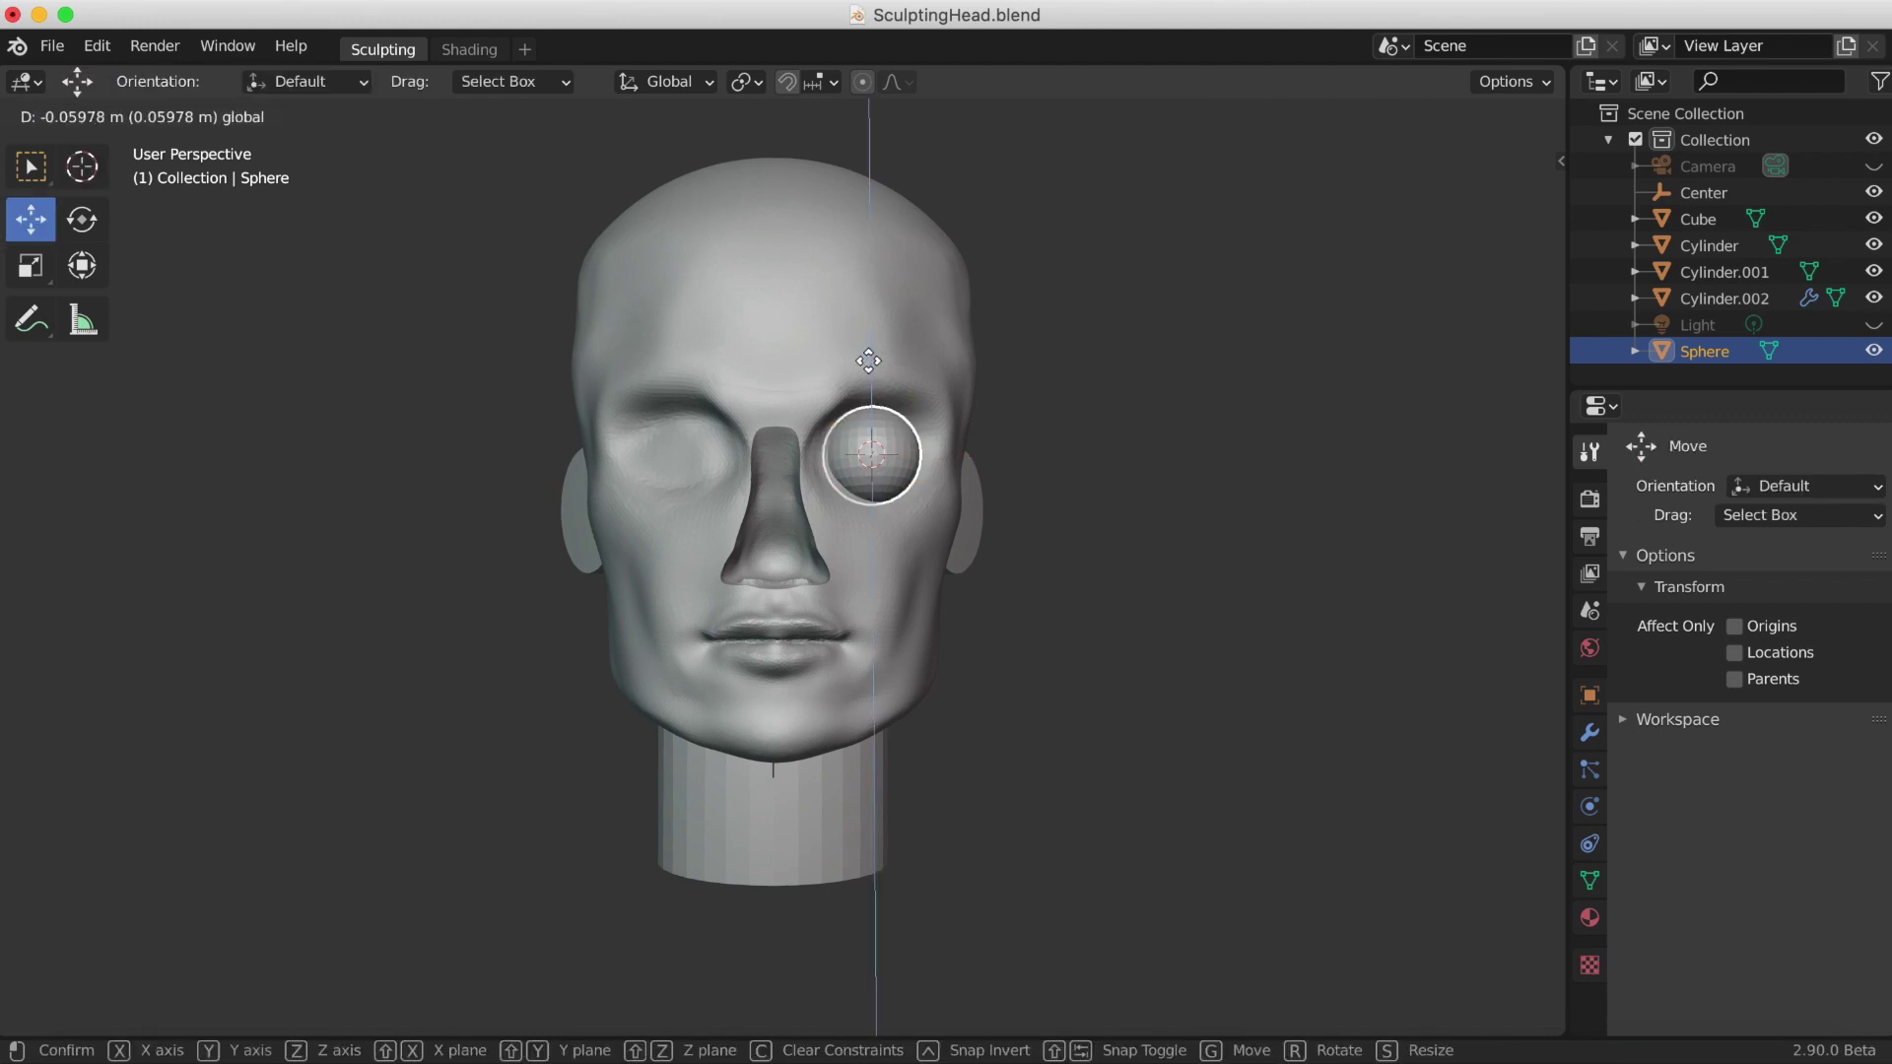
Step: Duplicate the eye sphere, make the head see-through, and edit it from the front view
key(shift+d)
key(Escape)
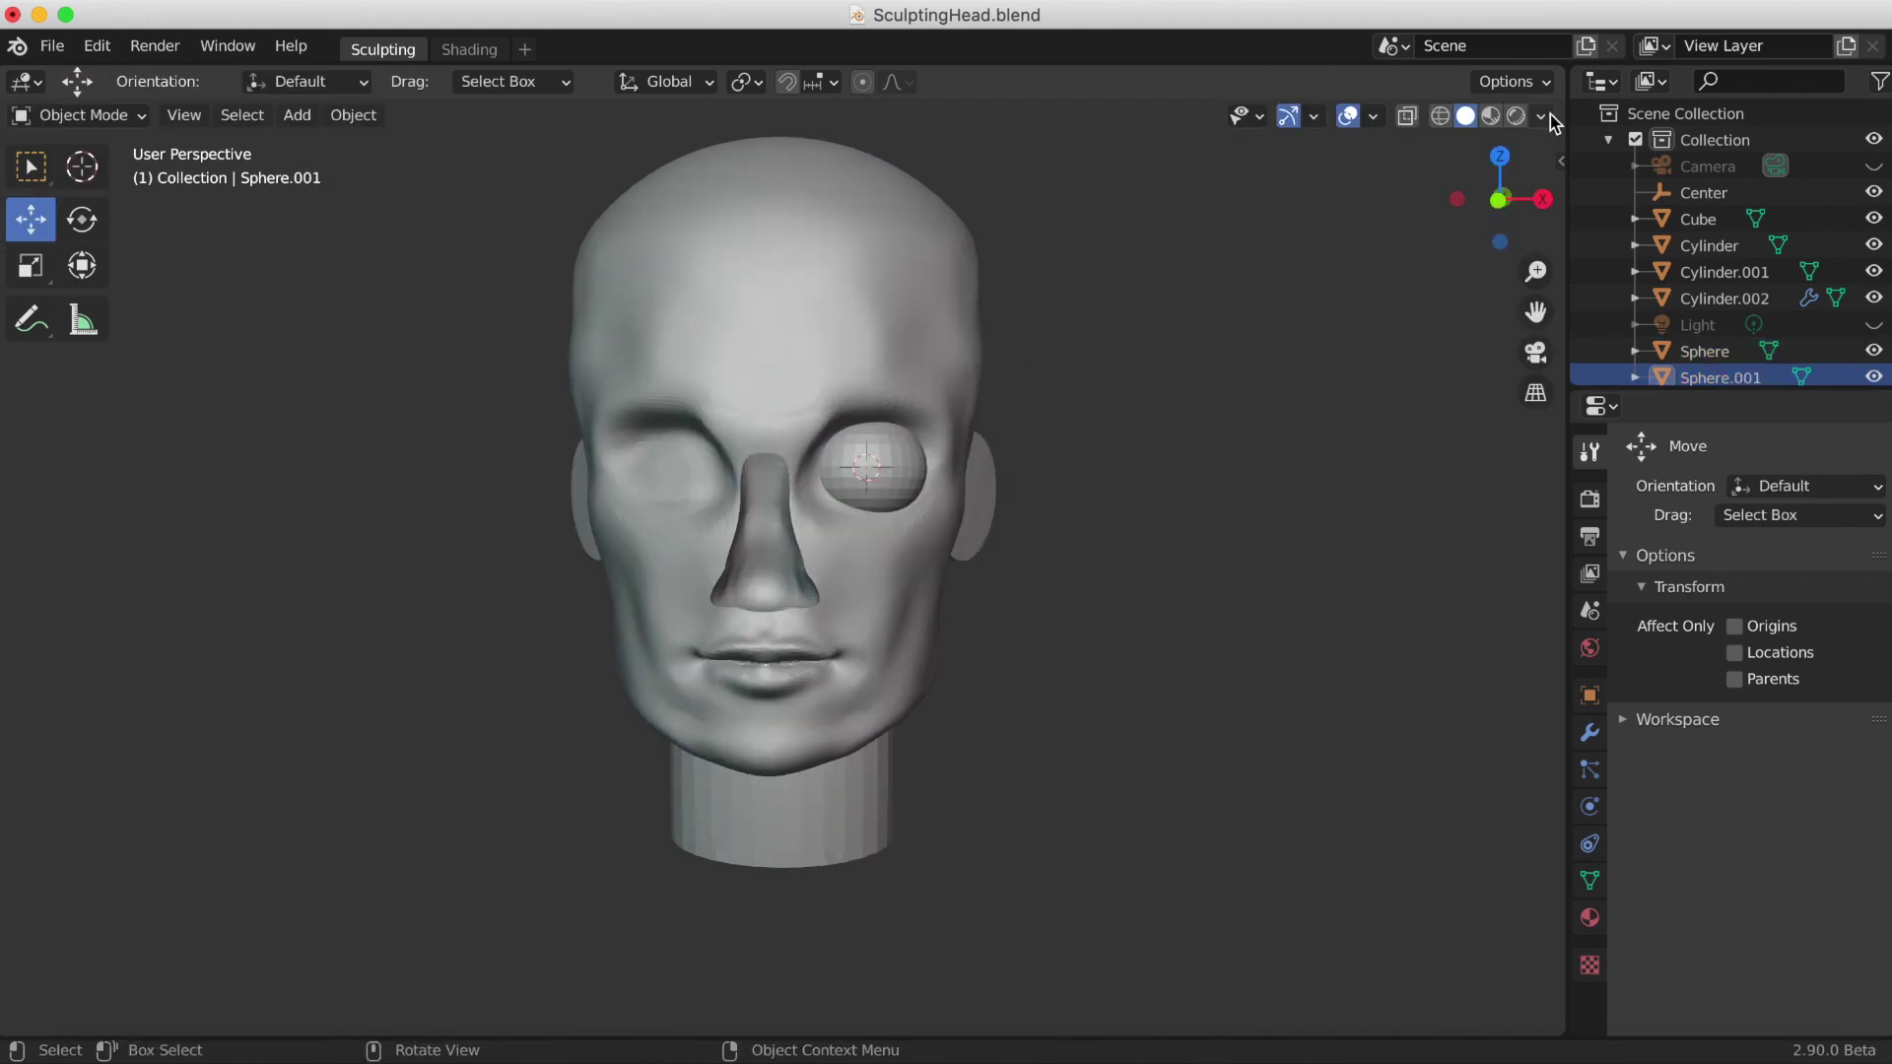
click(1542, 116)
click(1389, 638)
click(79, 115)
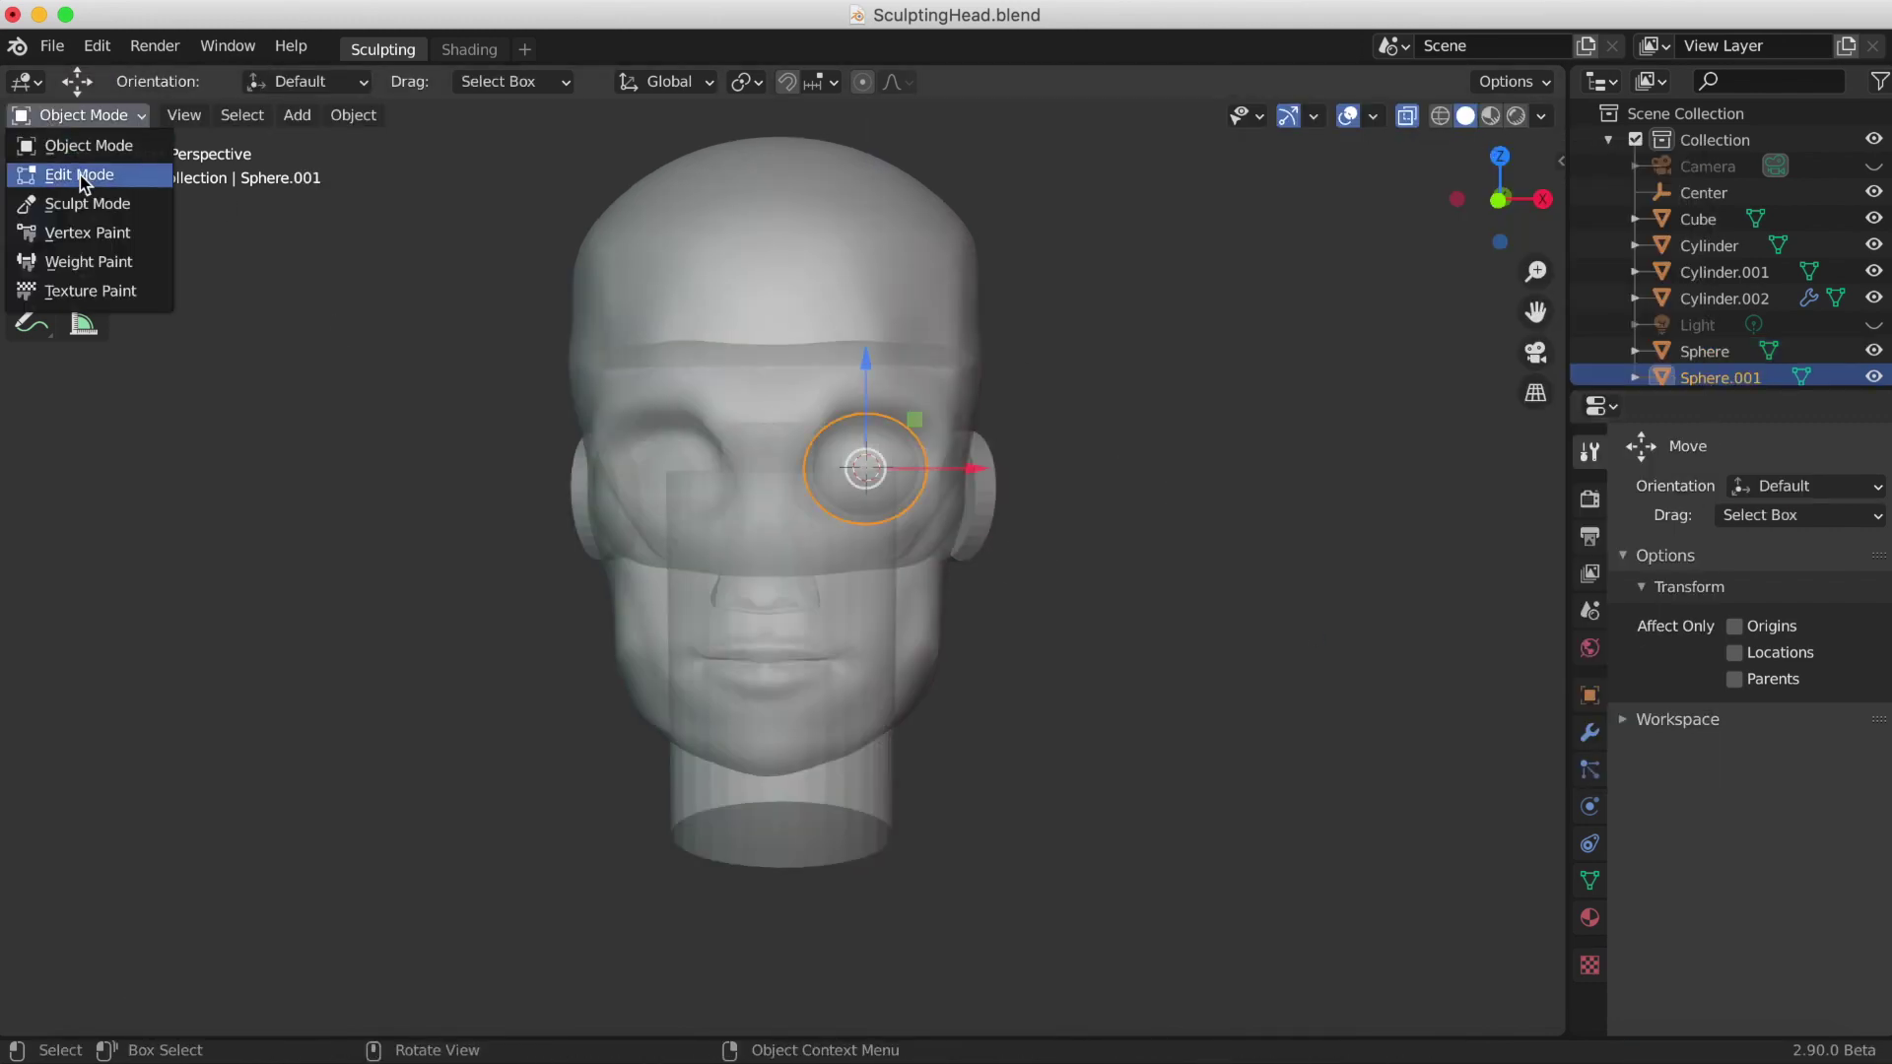
click(59, 172)
scroll(937, 548, up, 3)
key(grave)
key(7)
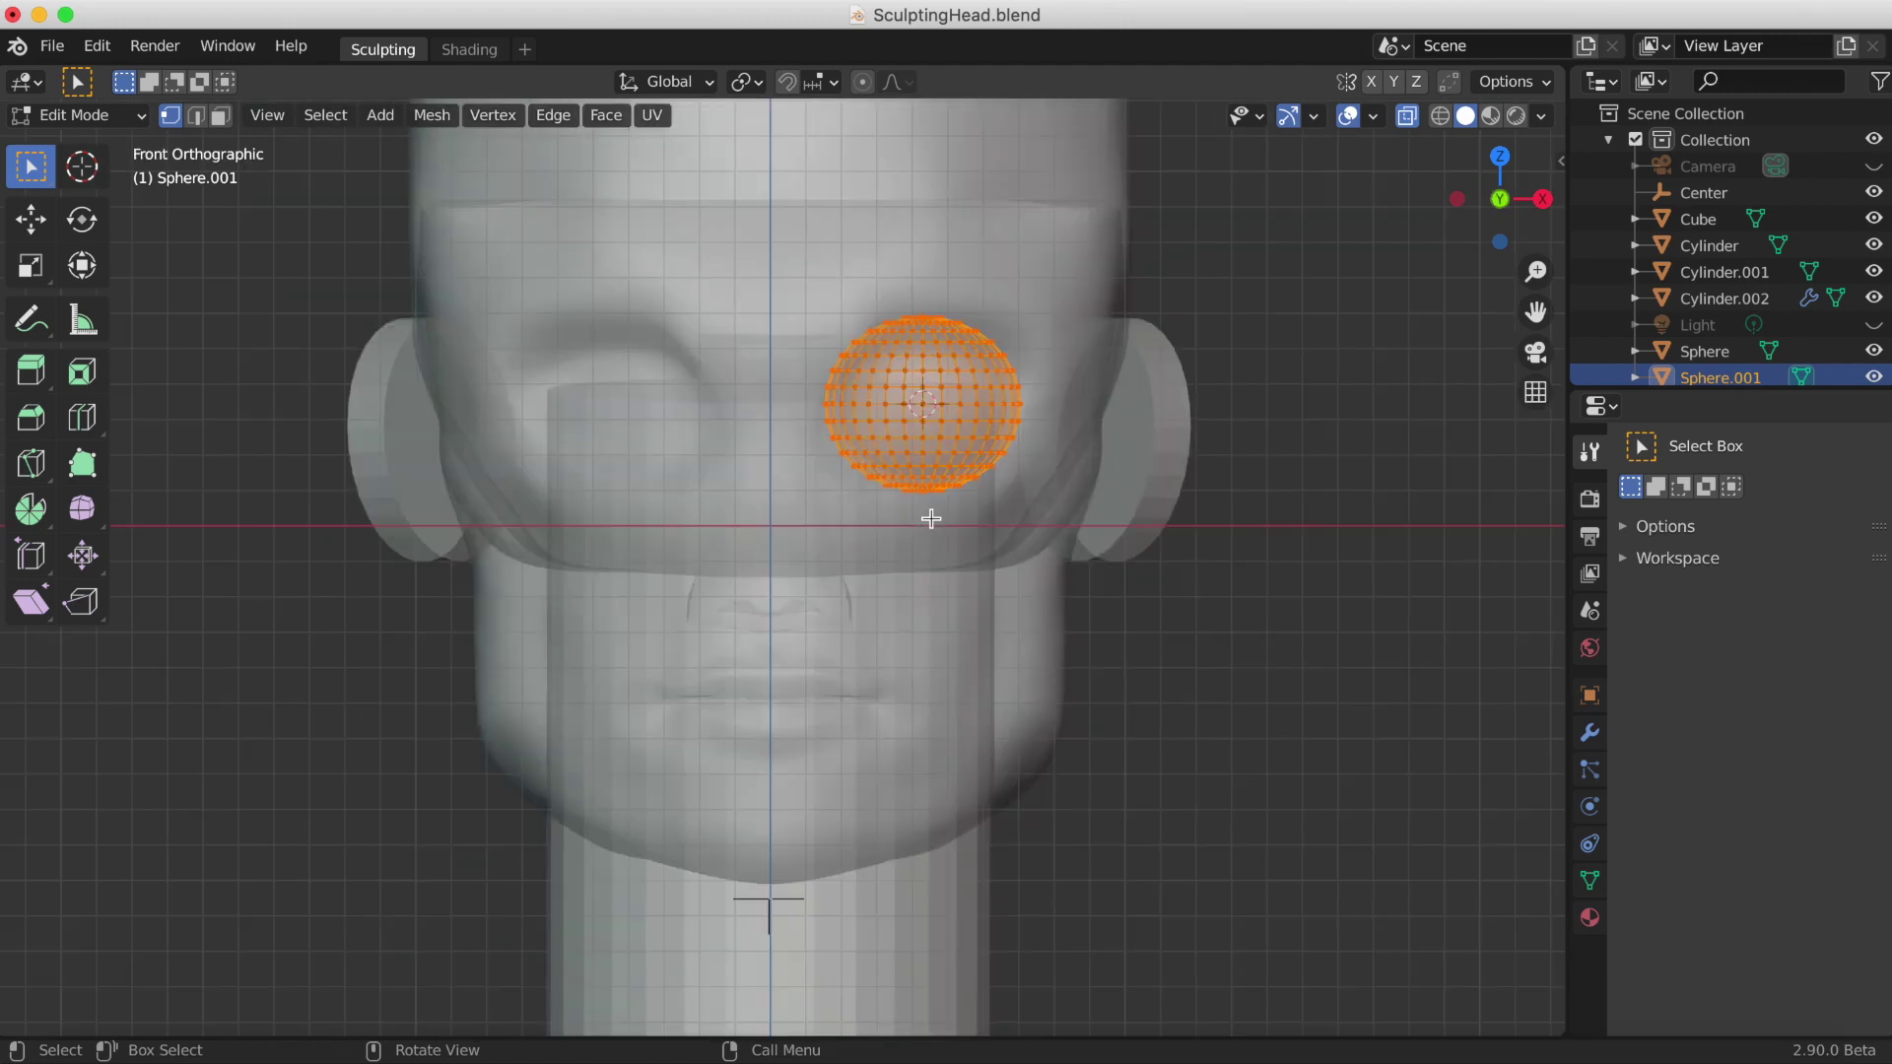
scroll(985, 404, up, 3)
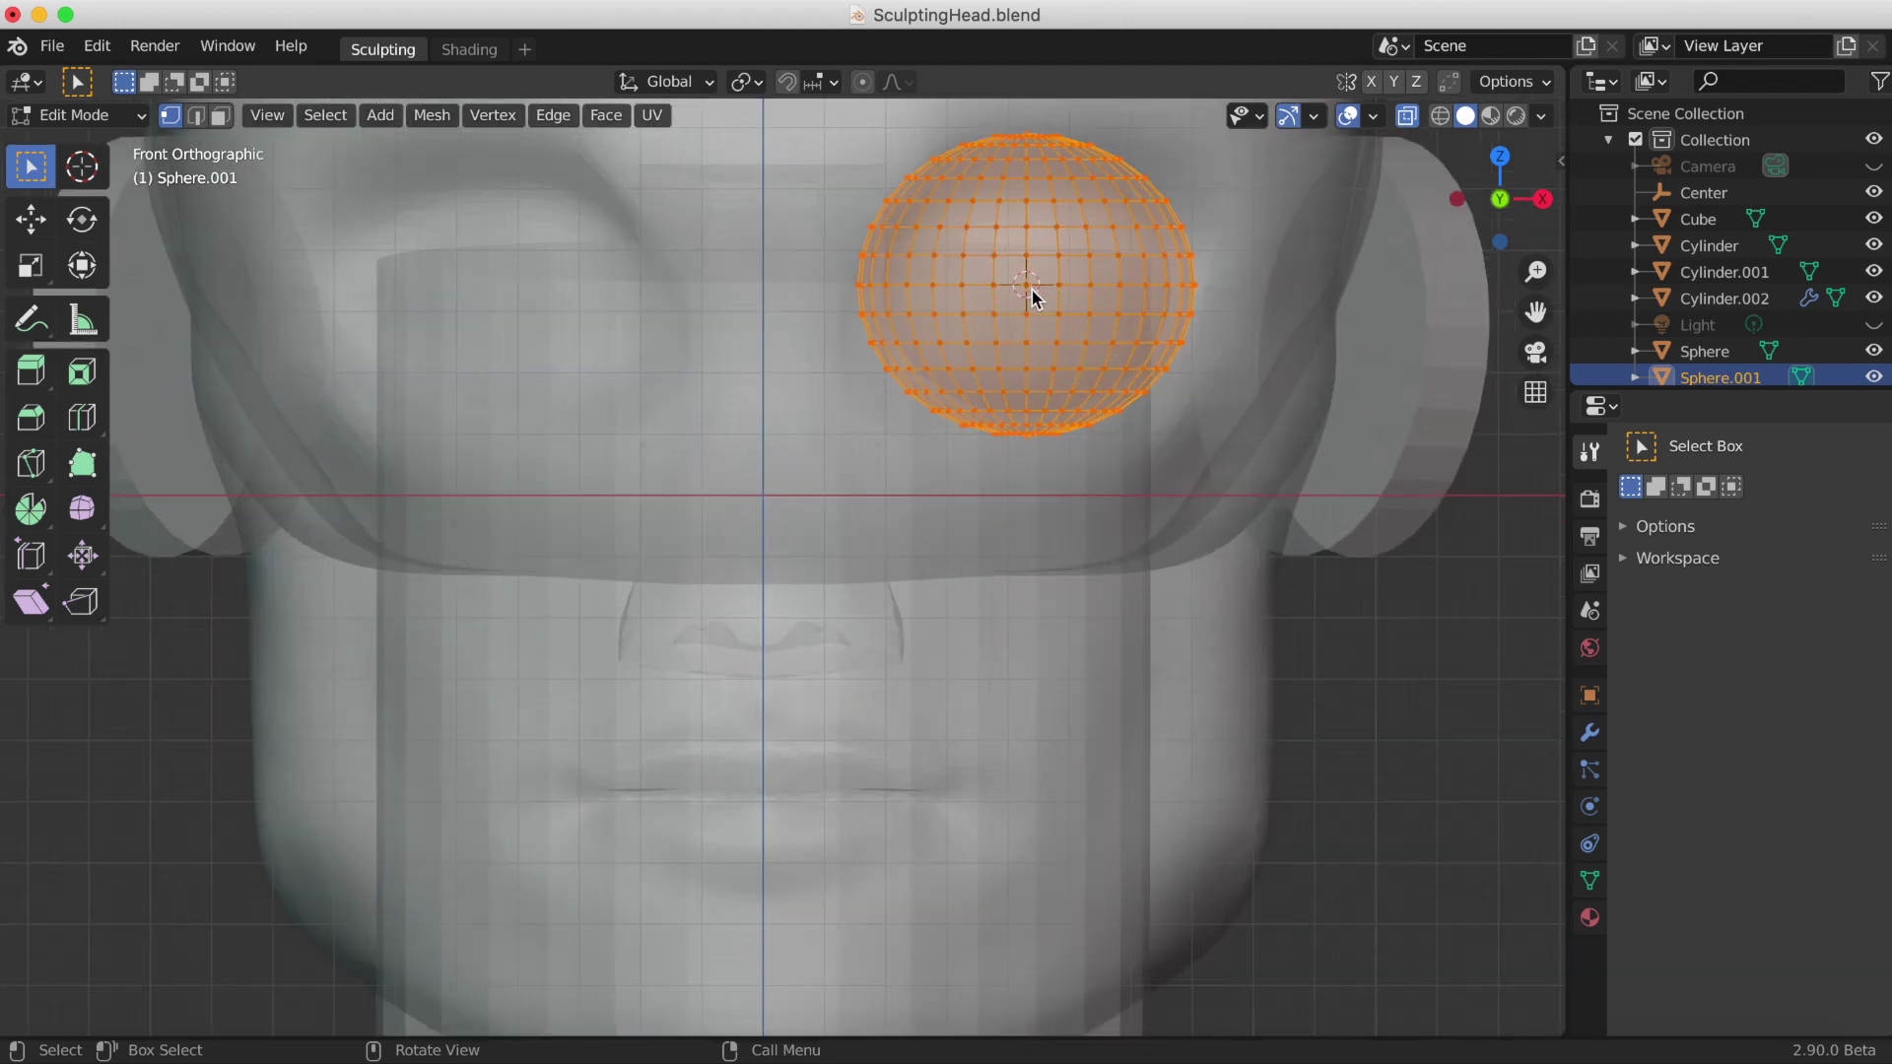
Step: Select the duplicate sphere's upper half and separate it into its own object
alt+click(1032, 285)
scroll(1001, 473, down, 1)
key(h)
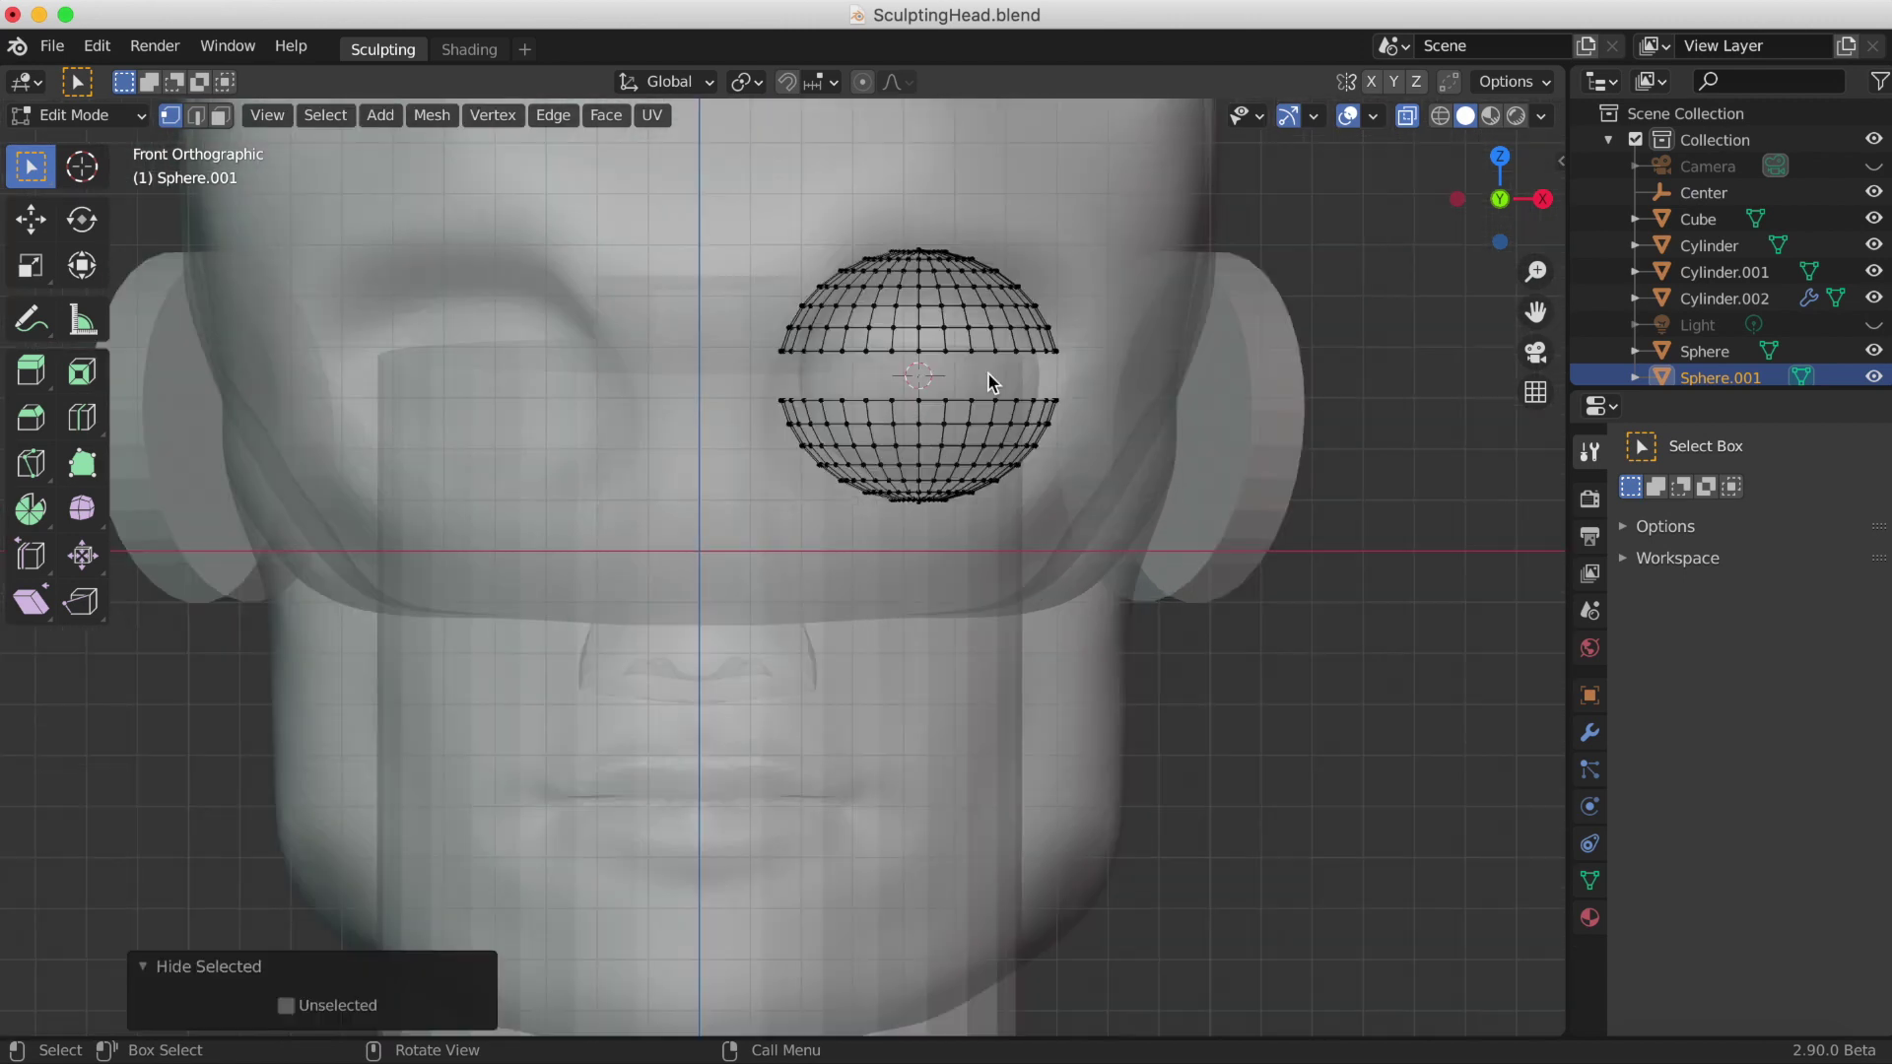
key(l)
key(alt+h)
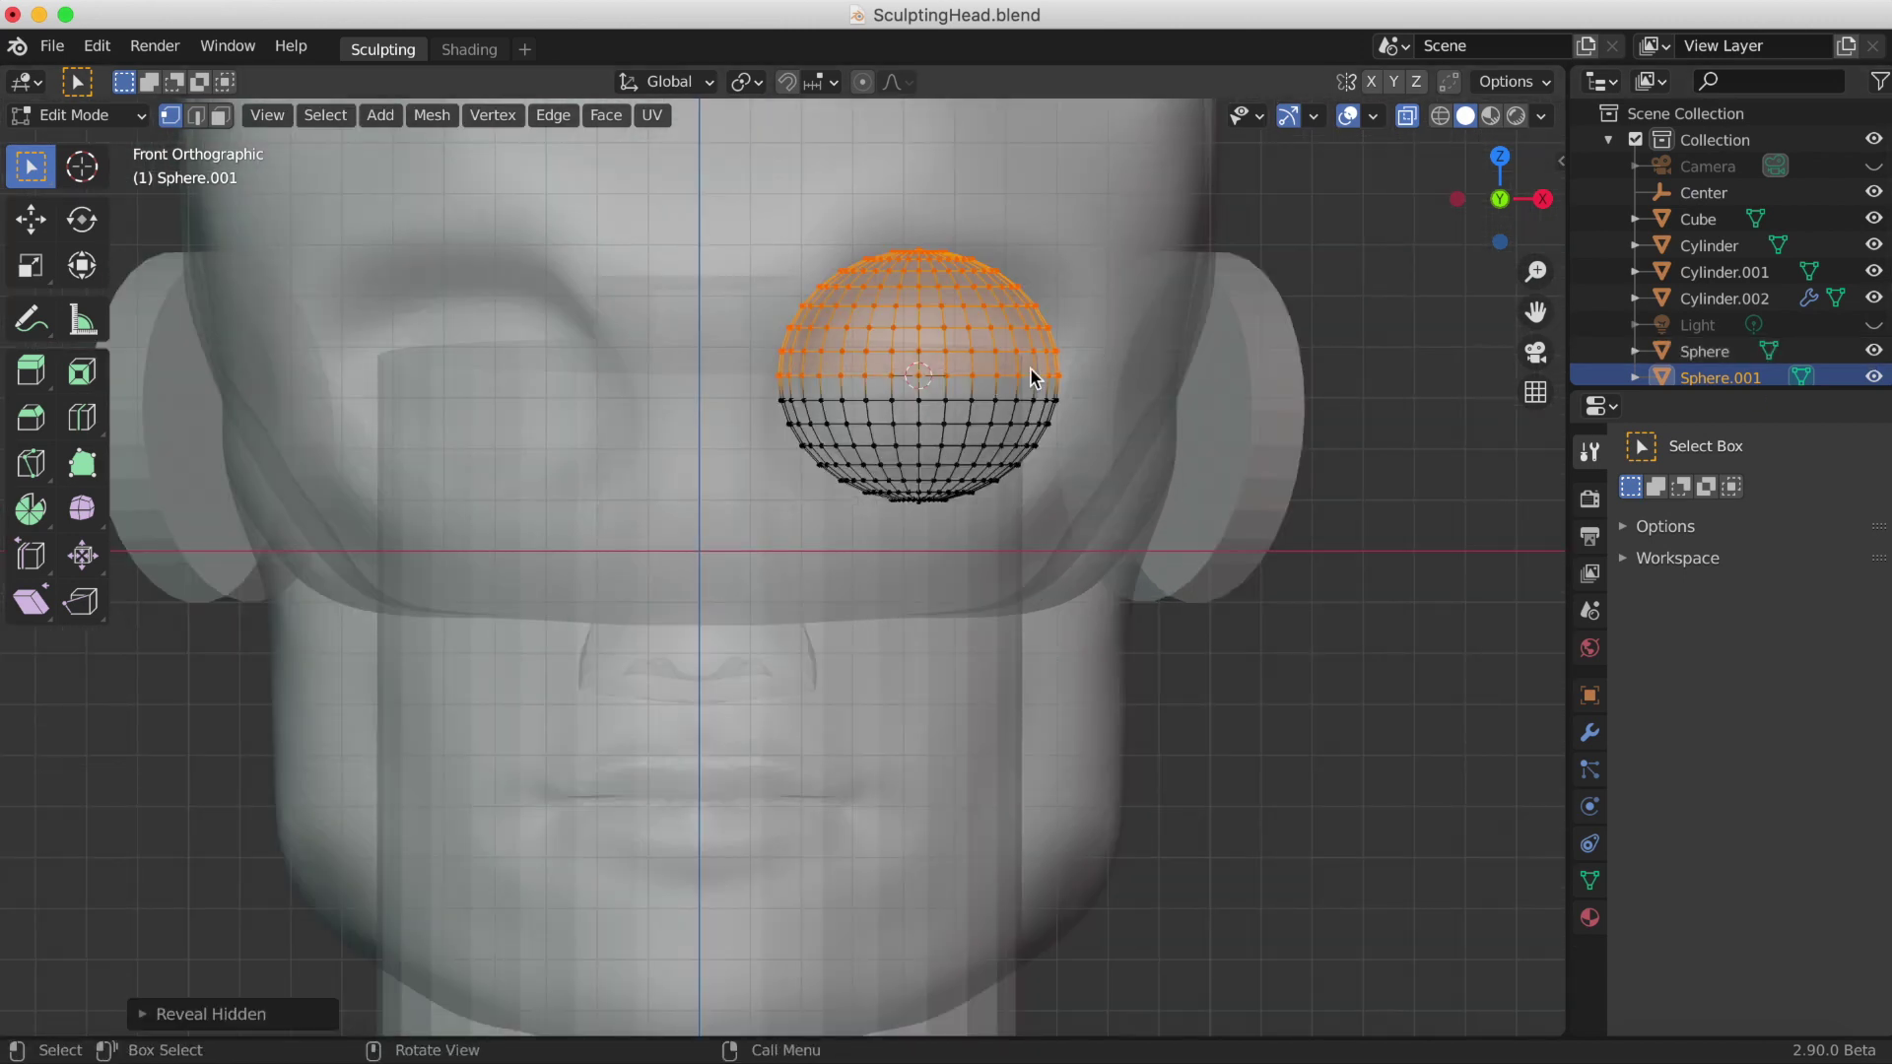
key(p)
click(1020, 350)
Step: Tilt the lower and upper eyelid halves by rotating each on the X axis
key(Tab)
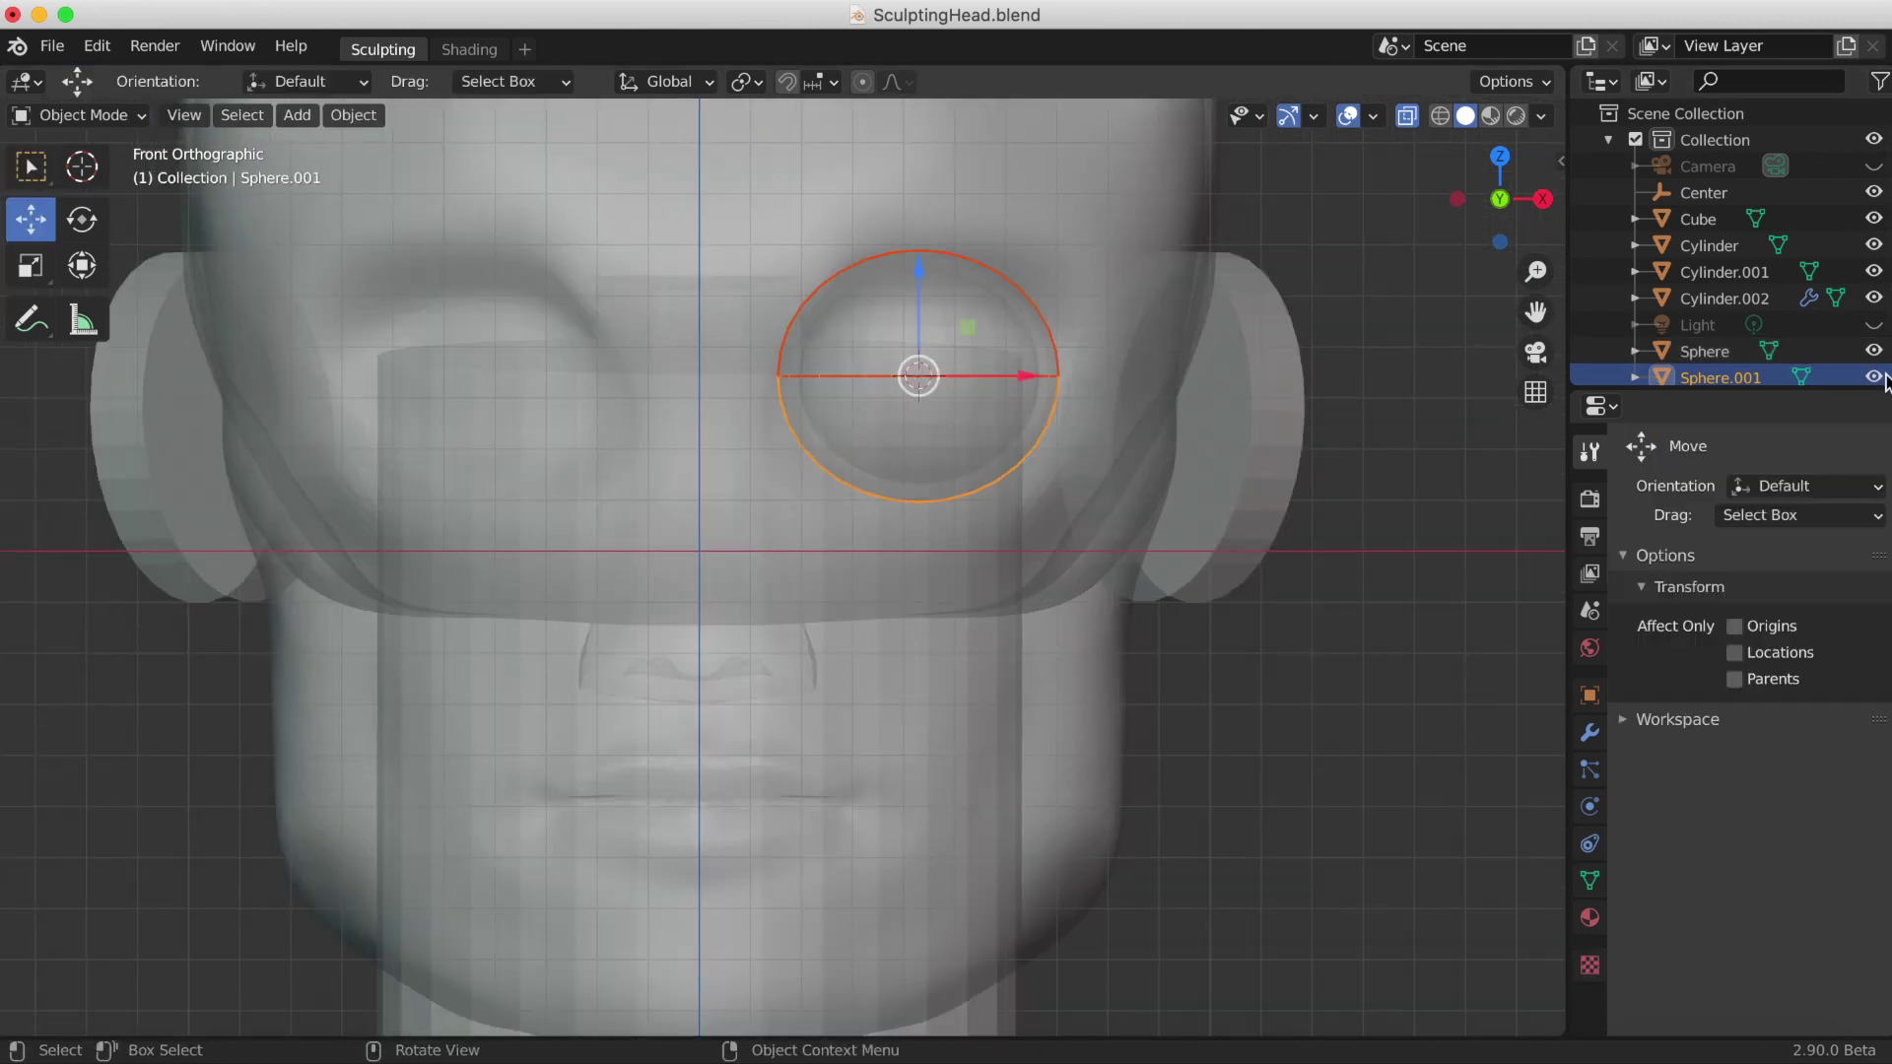
key(alt+z)
key(r)
click(1737, 391)
key(r)
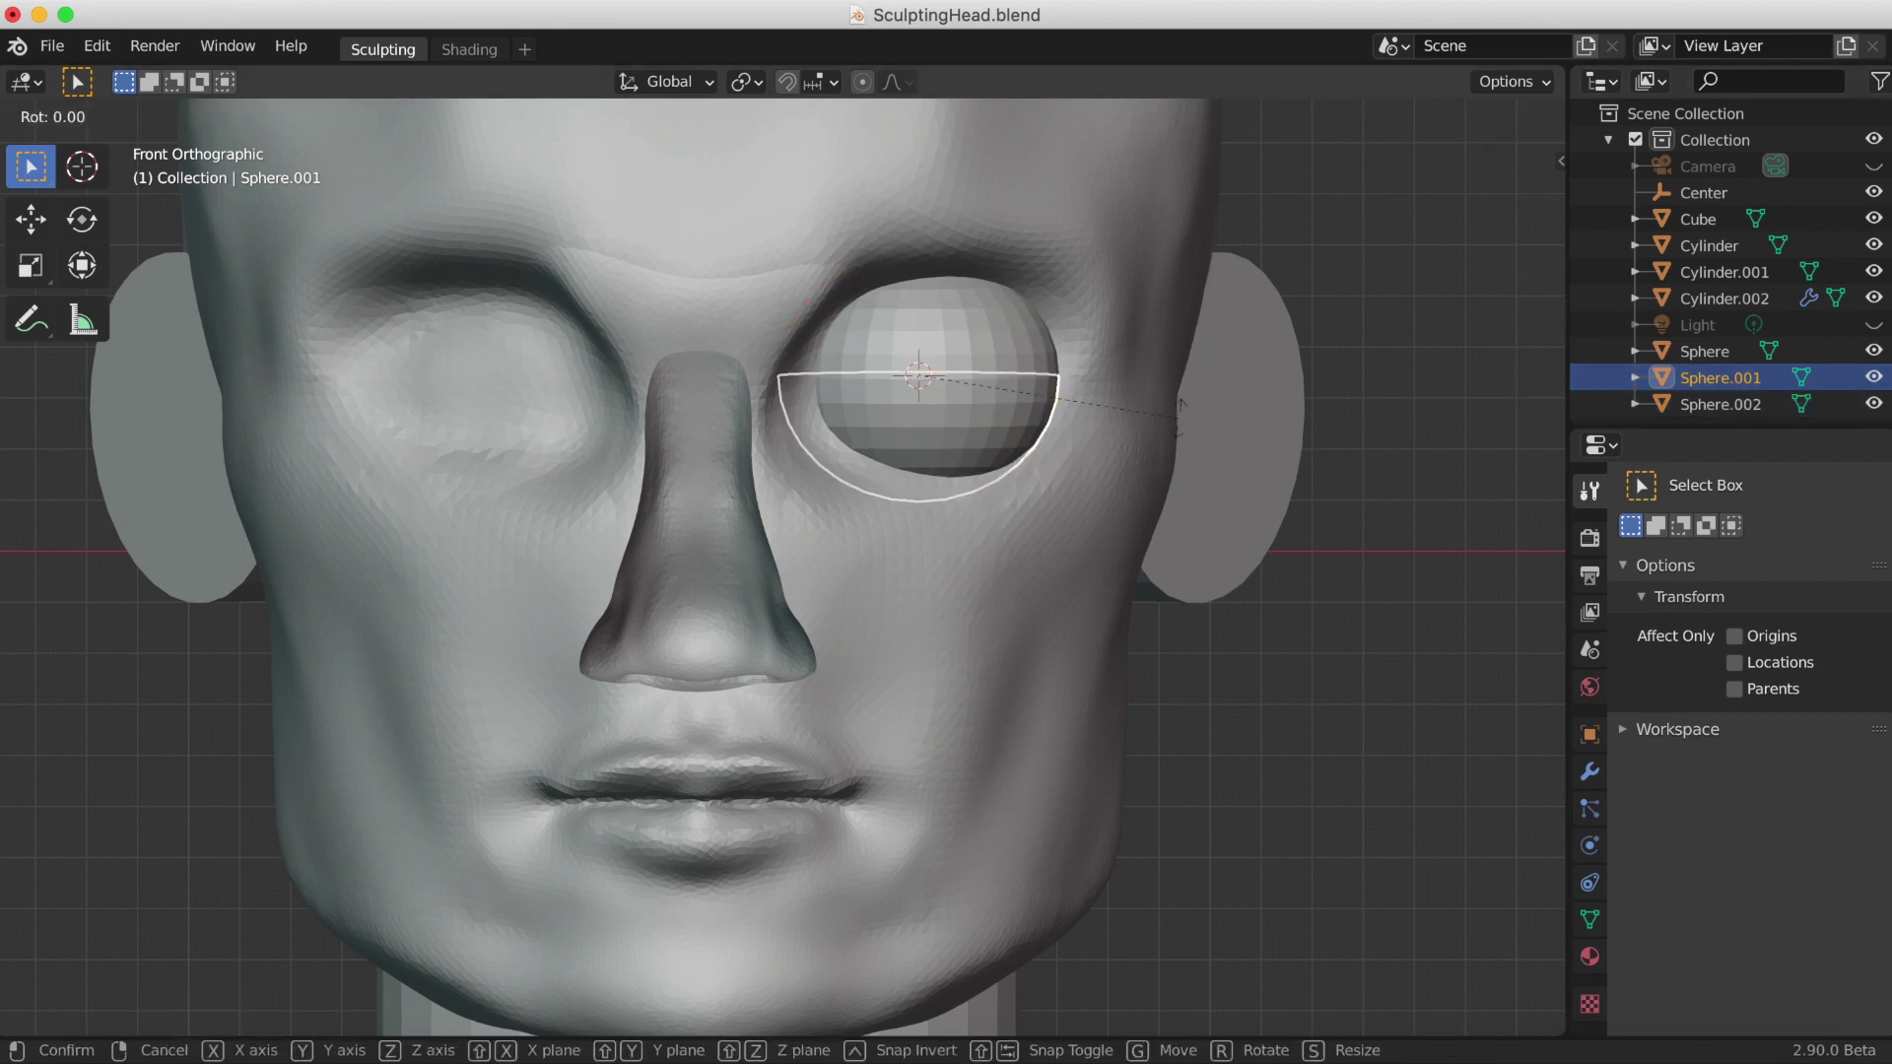
key(x)
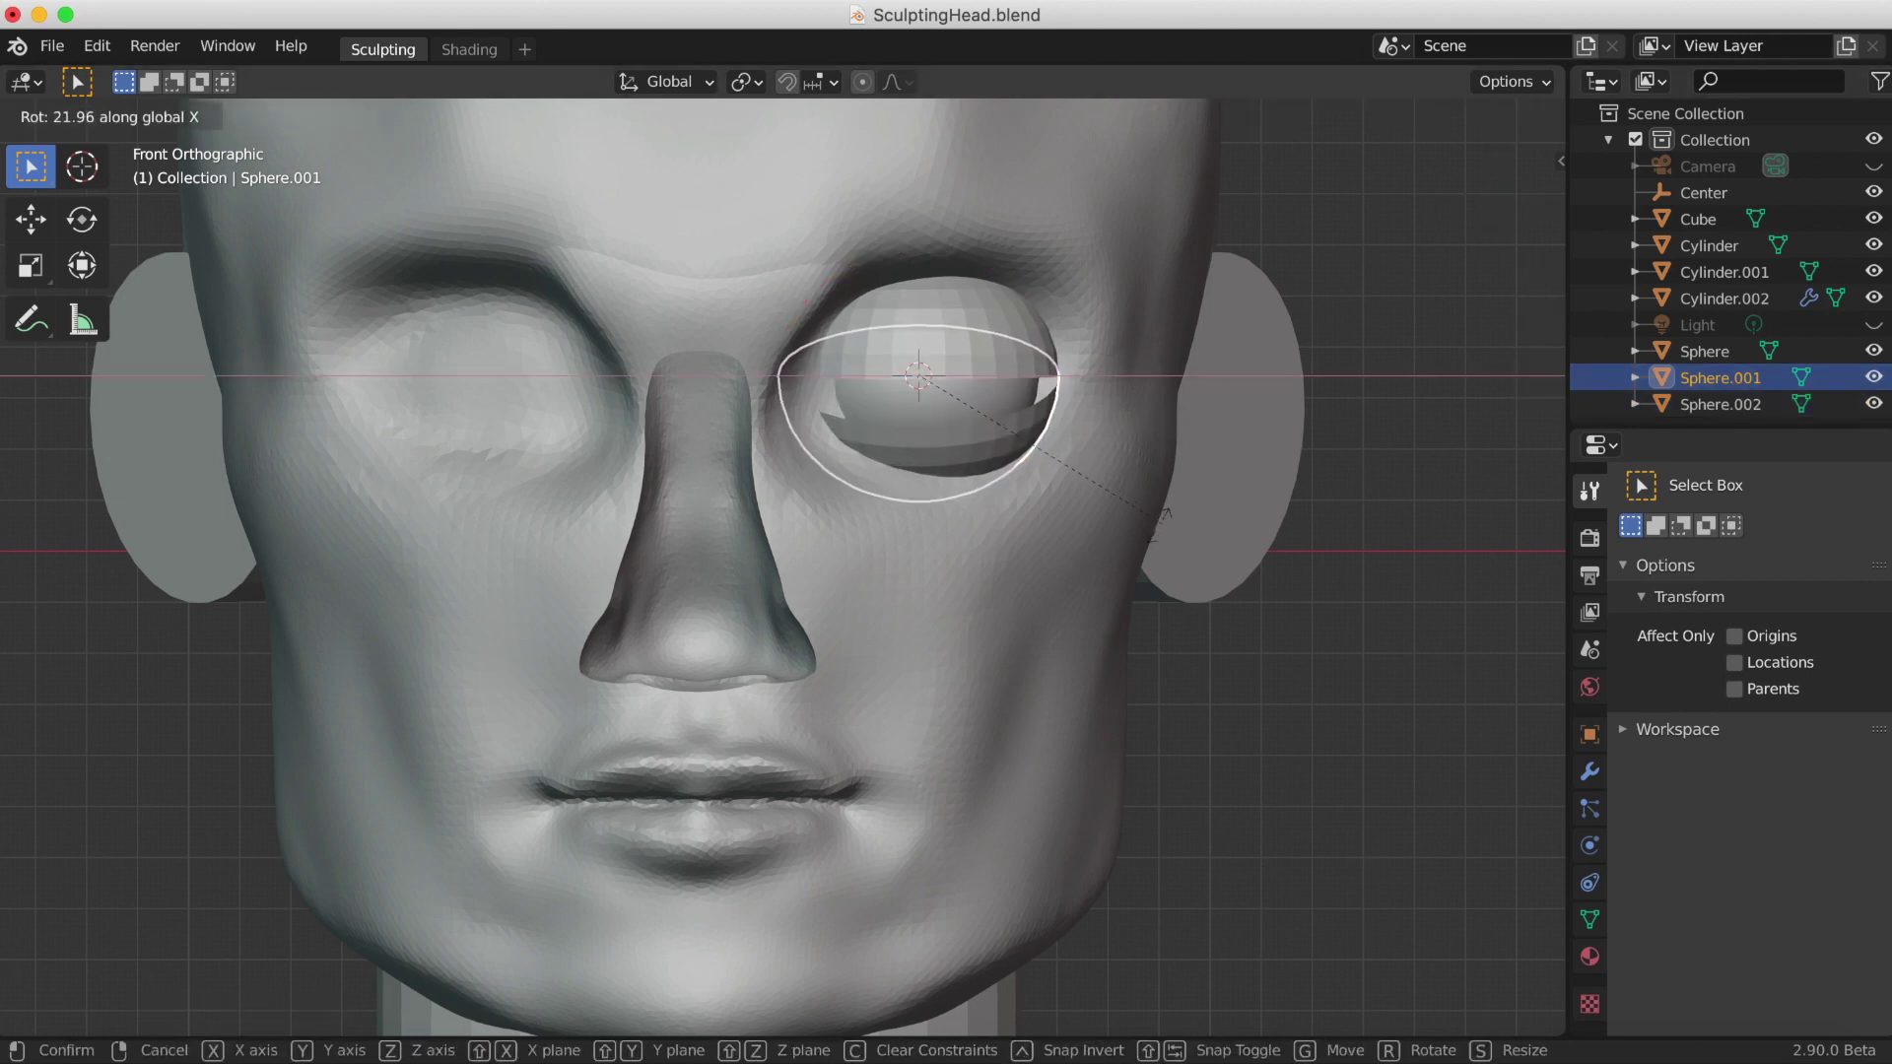
click(1162, 513)
key(ctrl+z)
key(r)
key(x)
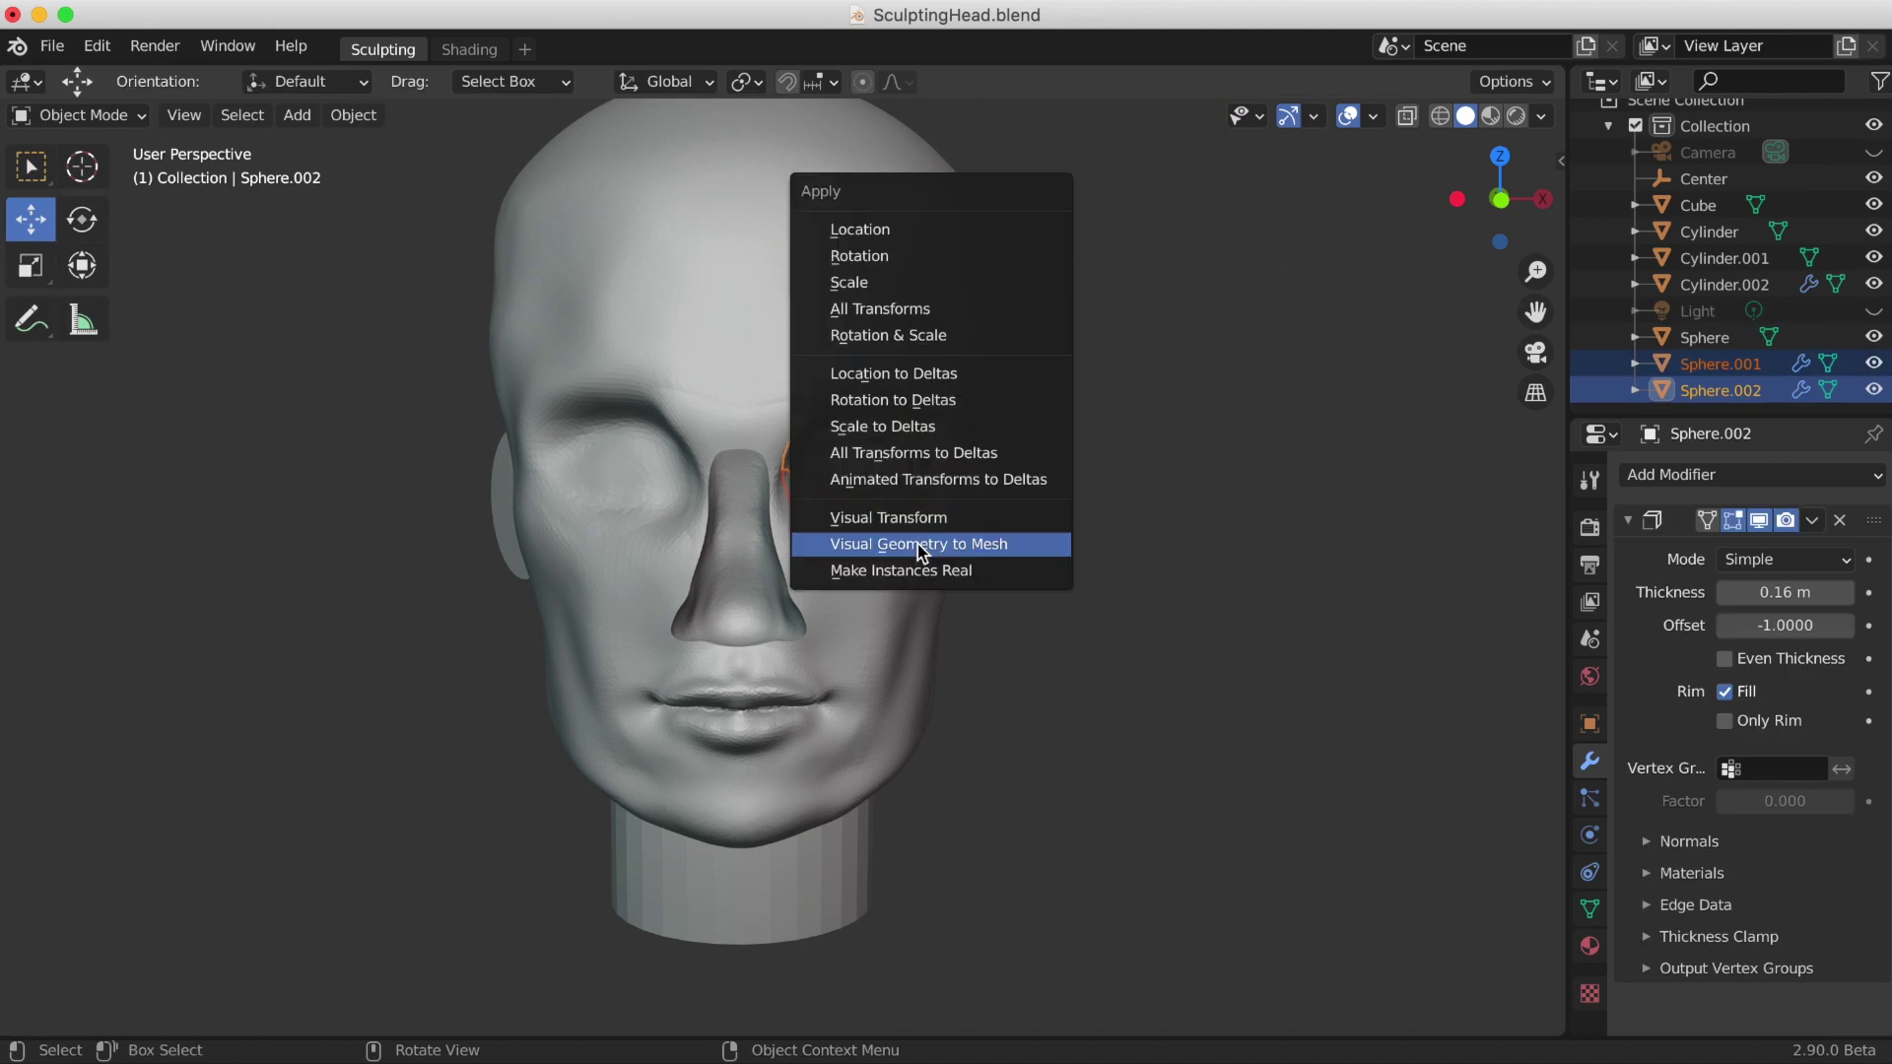
Step: Apply the eyelids' Solidify and link the ear's modifiers onto the eye and eyelids
click(918, 544)
shift+click(833, 482)
middle_drag(1240, 634, 1191, 597)
shift+click(1027, 528)
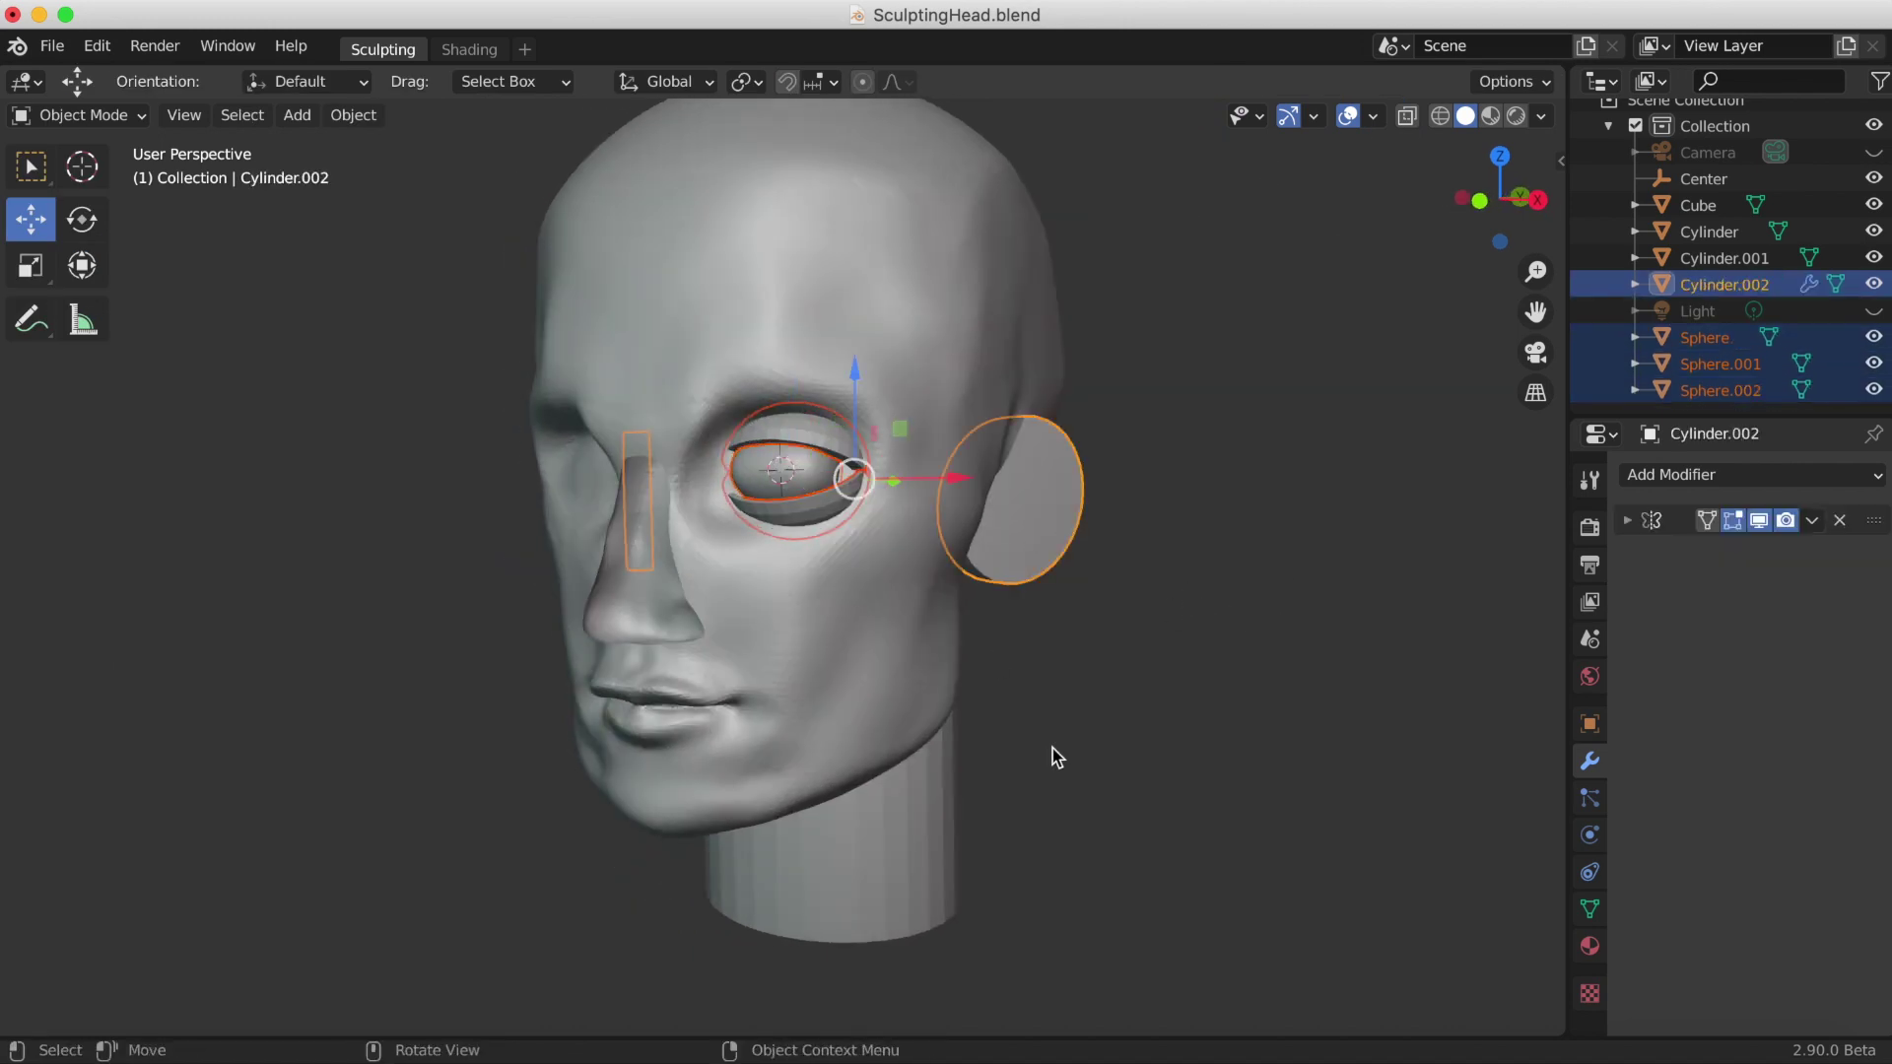
key(ctrl+l)
click(1011, 725)
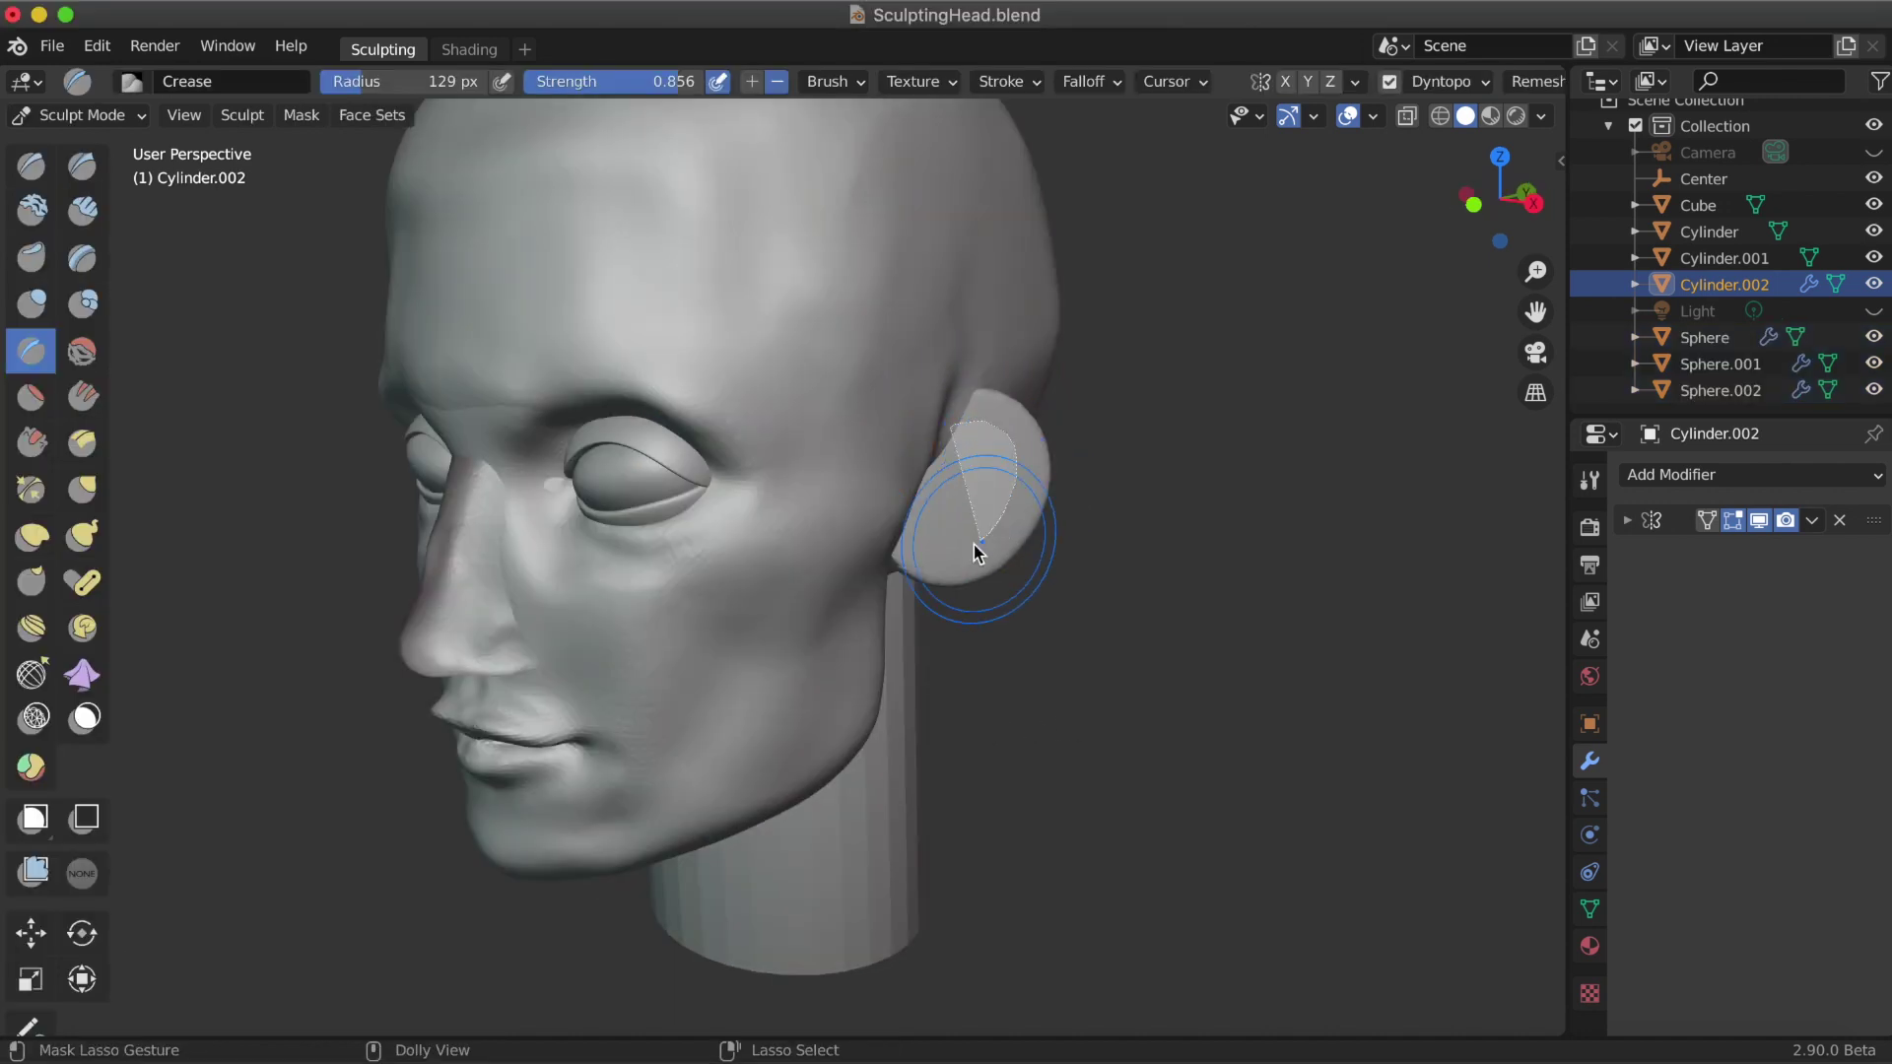
ctrl+shift+drag(976, 551, 975, 551)
mouse_move(963, 562)
middle_down()
mouse_move(591, 592)
mouse_move(964, 592)
mouse_move(812, 552)
mouse_move(422, 512)
mouse_move(813, 564)
middle_up()
key(k)
Step: Shrink the Snake Hook brush and pull out the ear's upper rim and back edge
key(f)
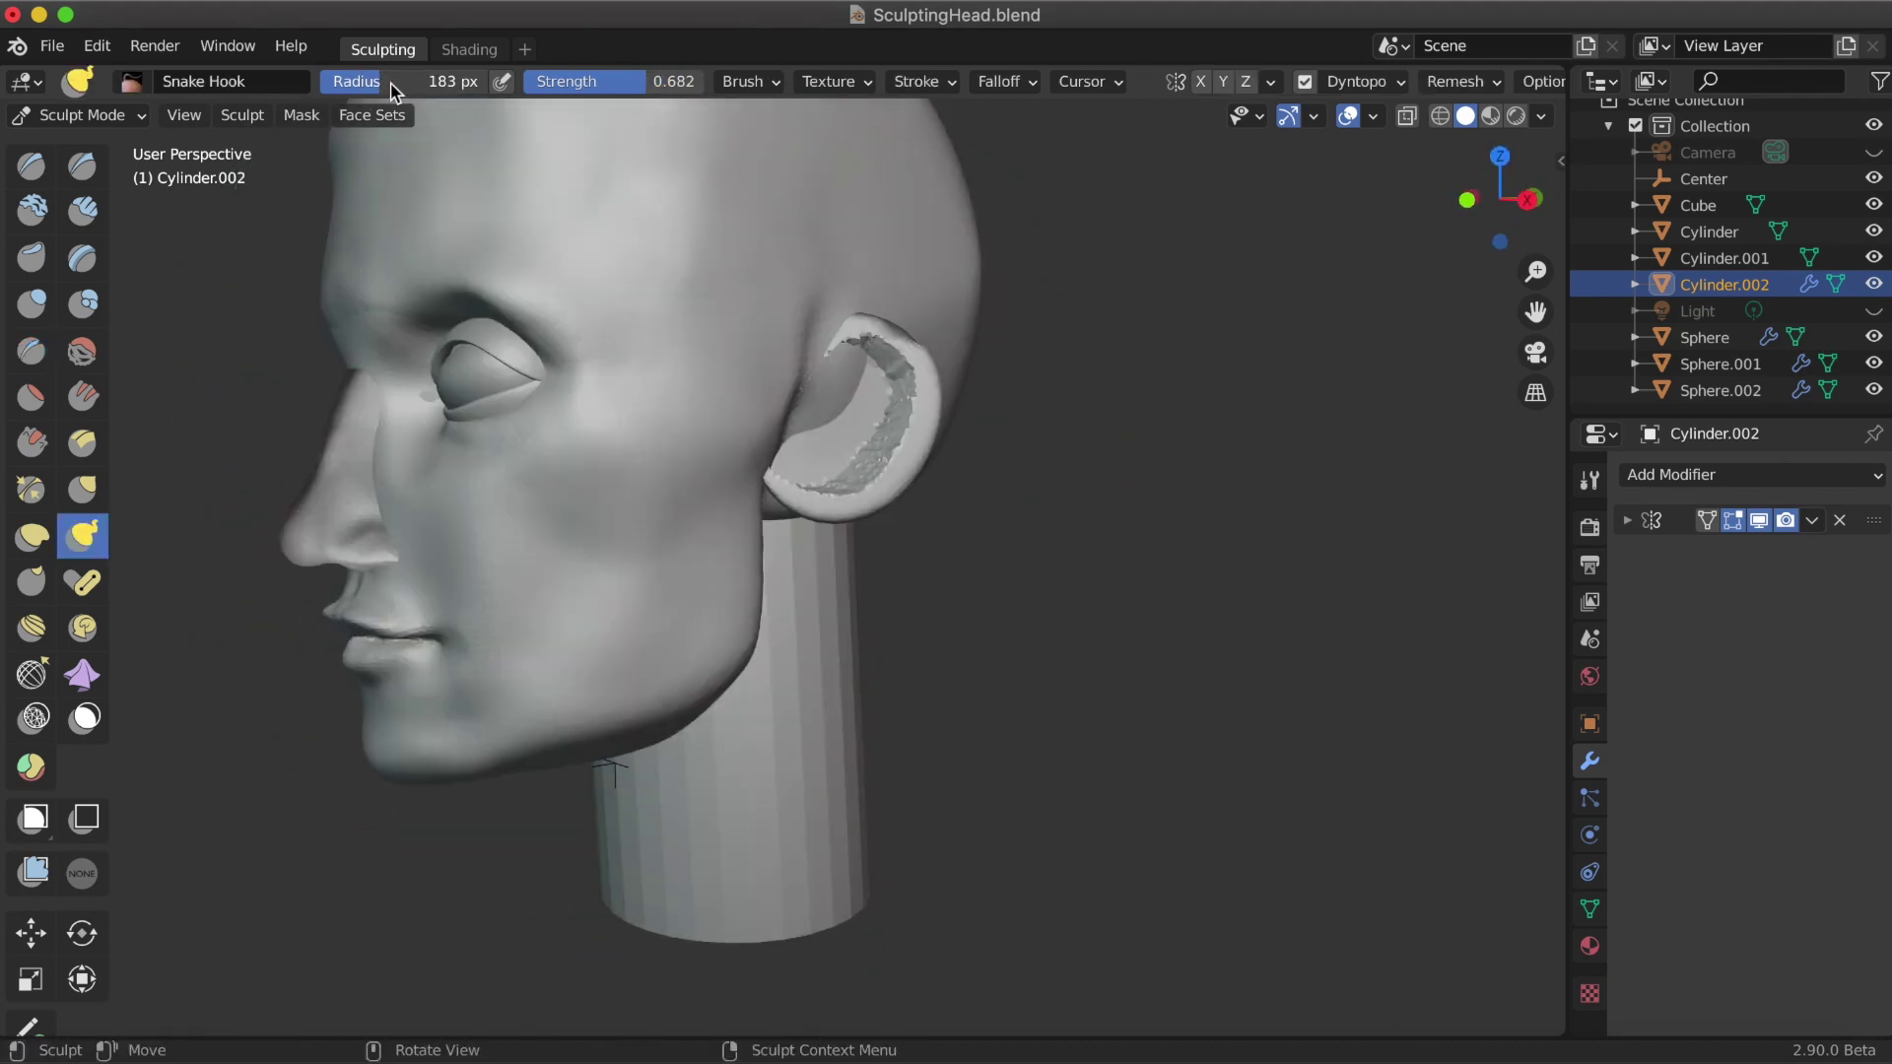
mouse_move(802, 409)
mouse_down()
mouse_move(920, 404)
mouse_move(887, 401)
mouse_up()
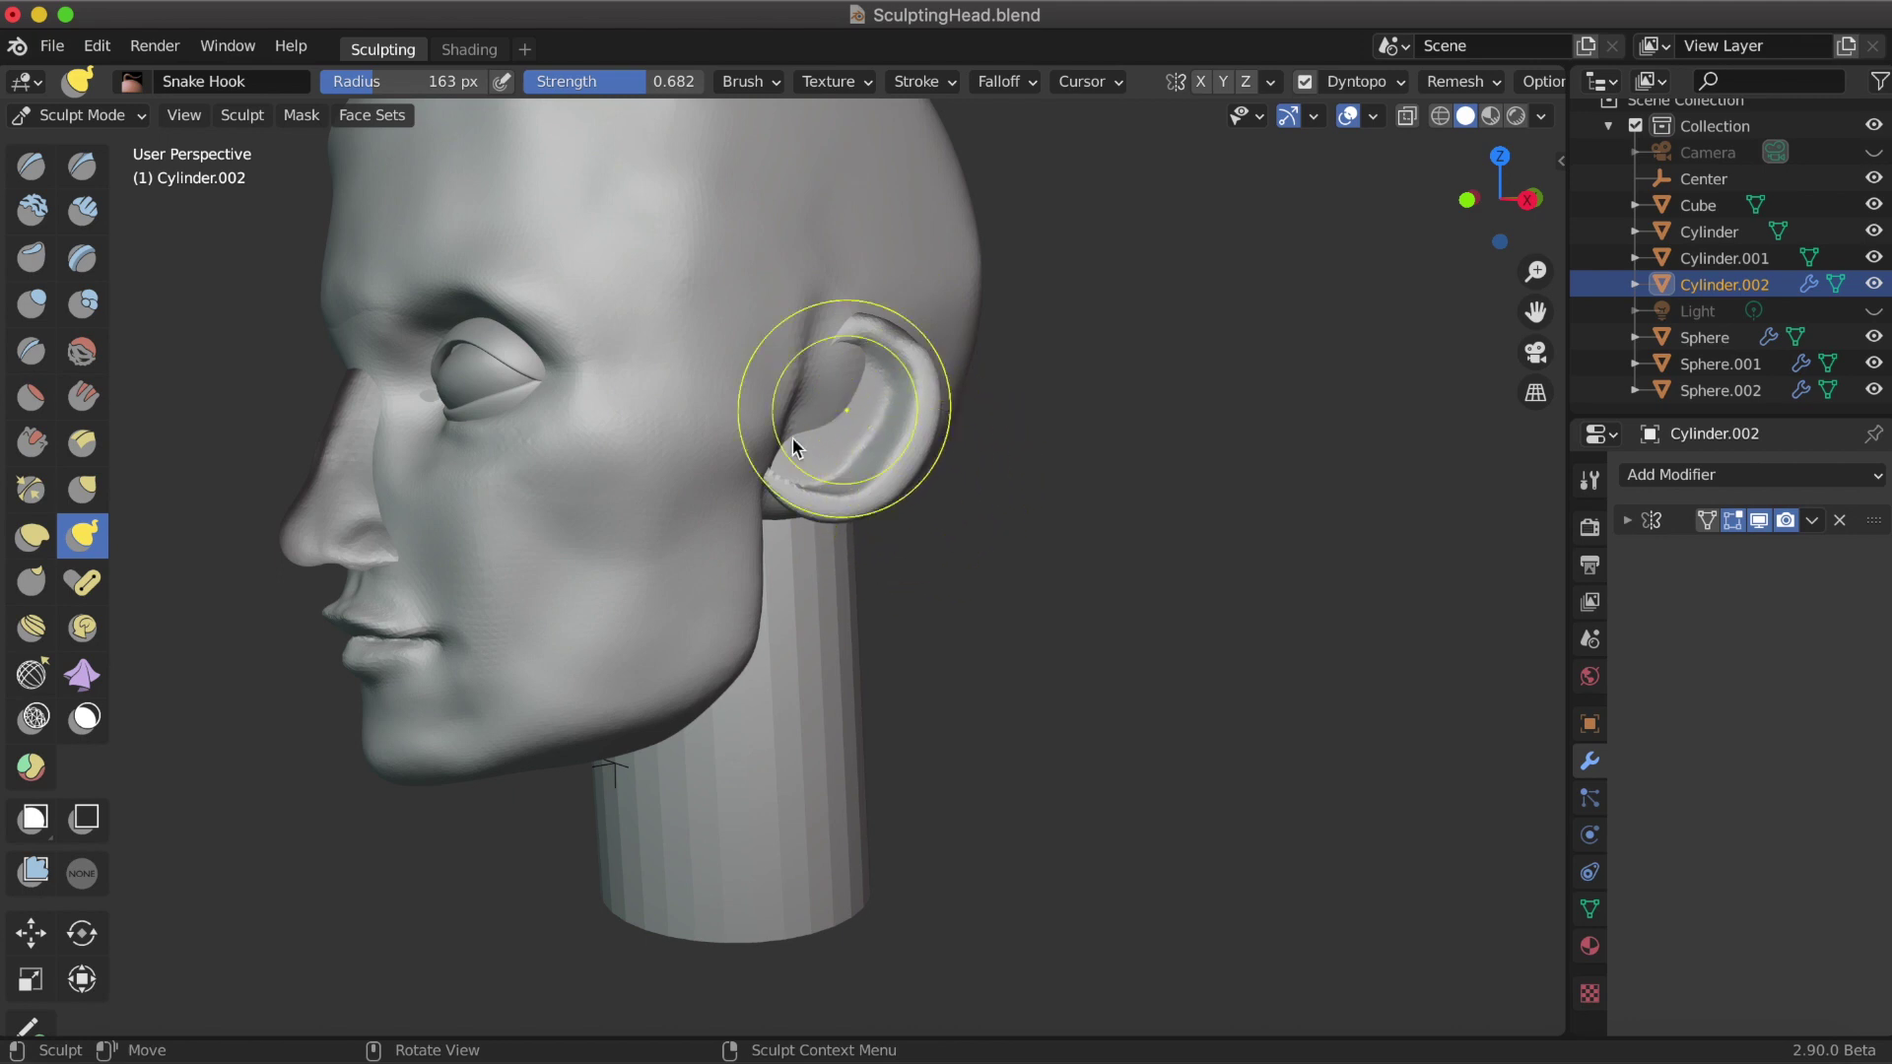
middle_drag(844, 402, 490, 416)
middle_drag(609, 536, 813, 588)
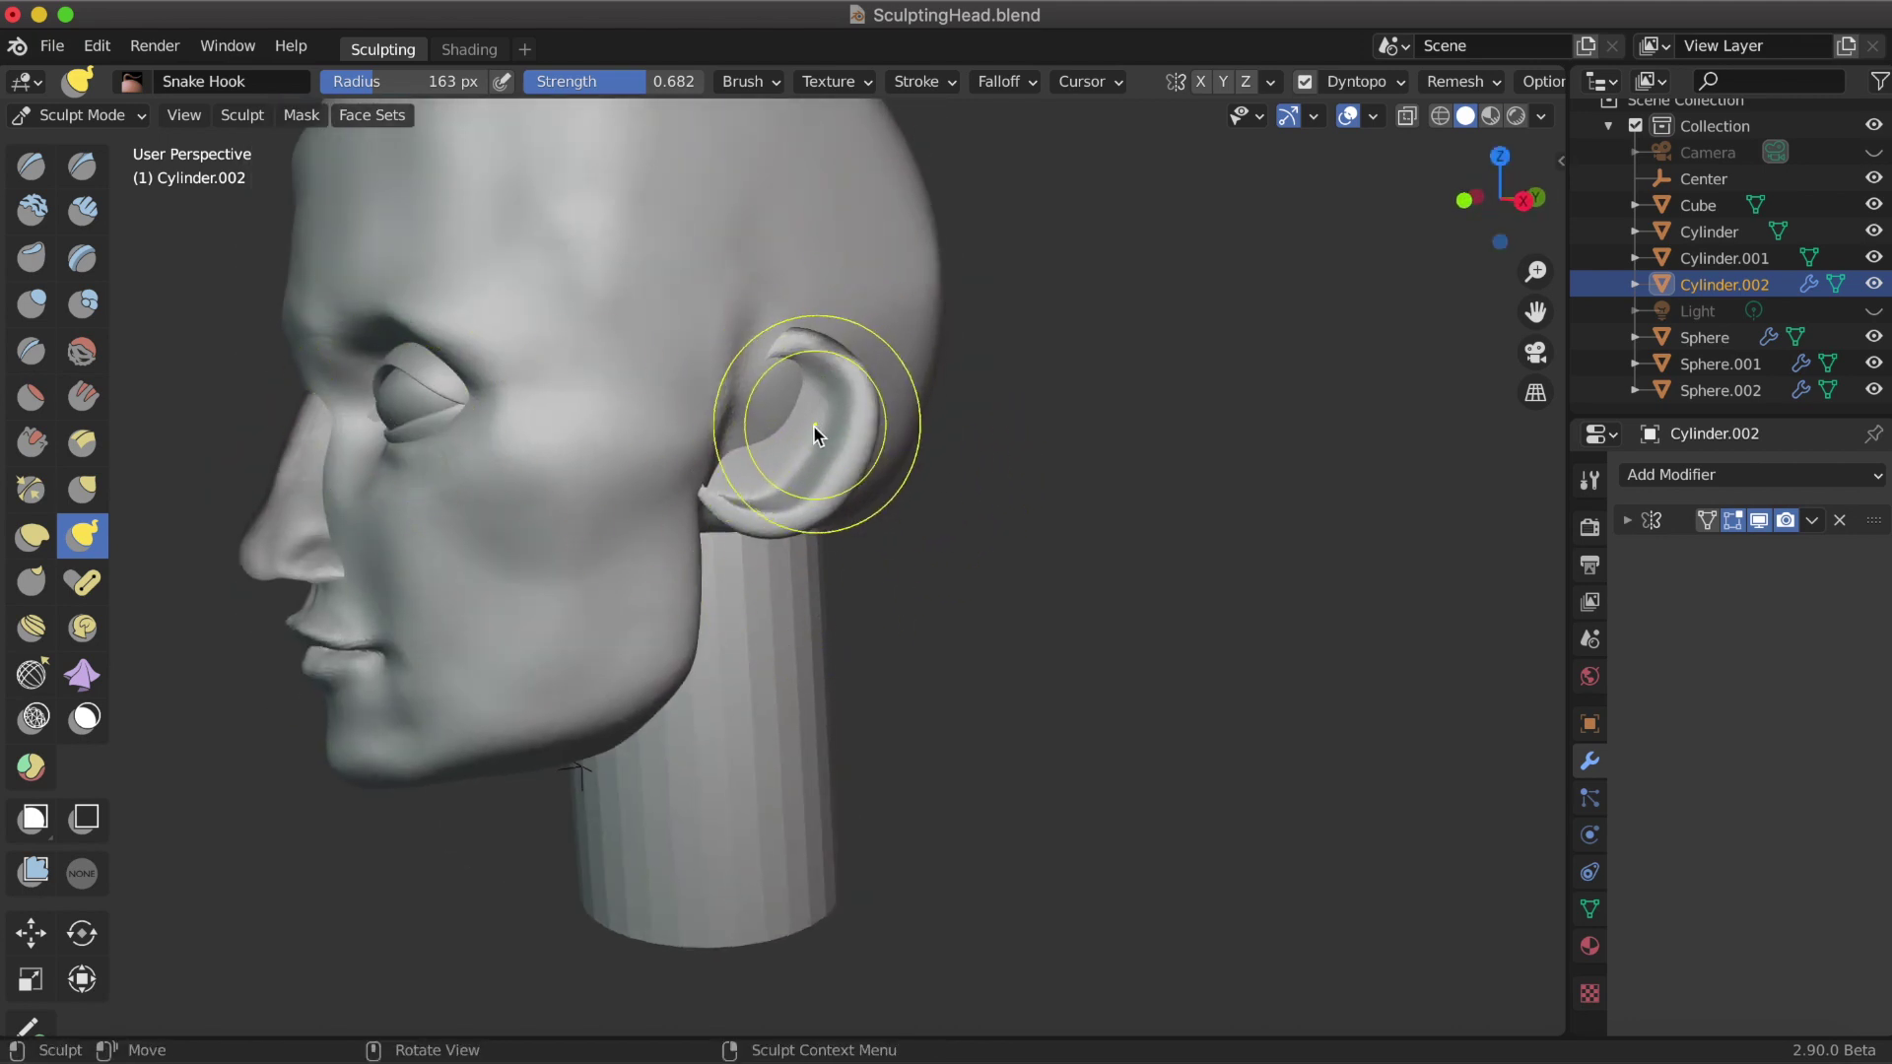
drag(813, 424, 773, 347)
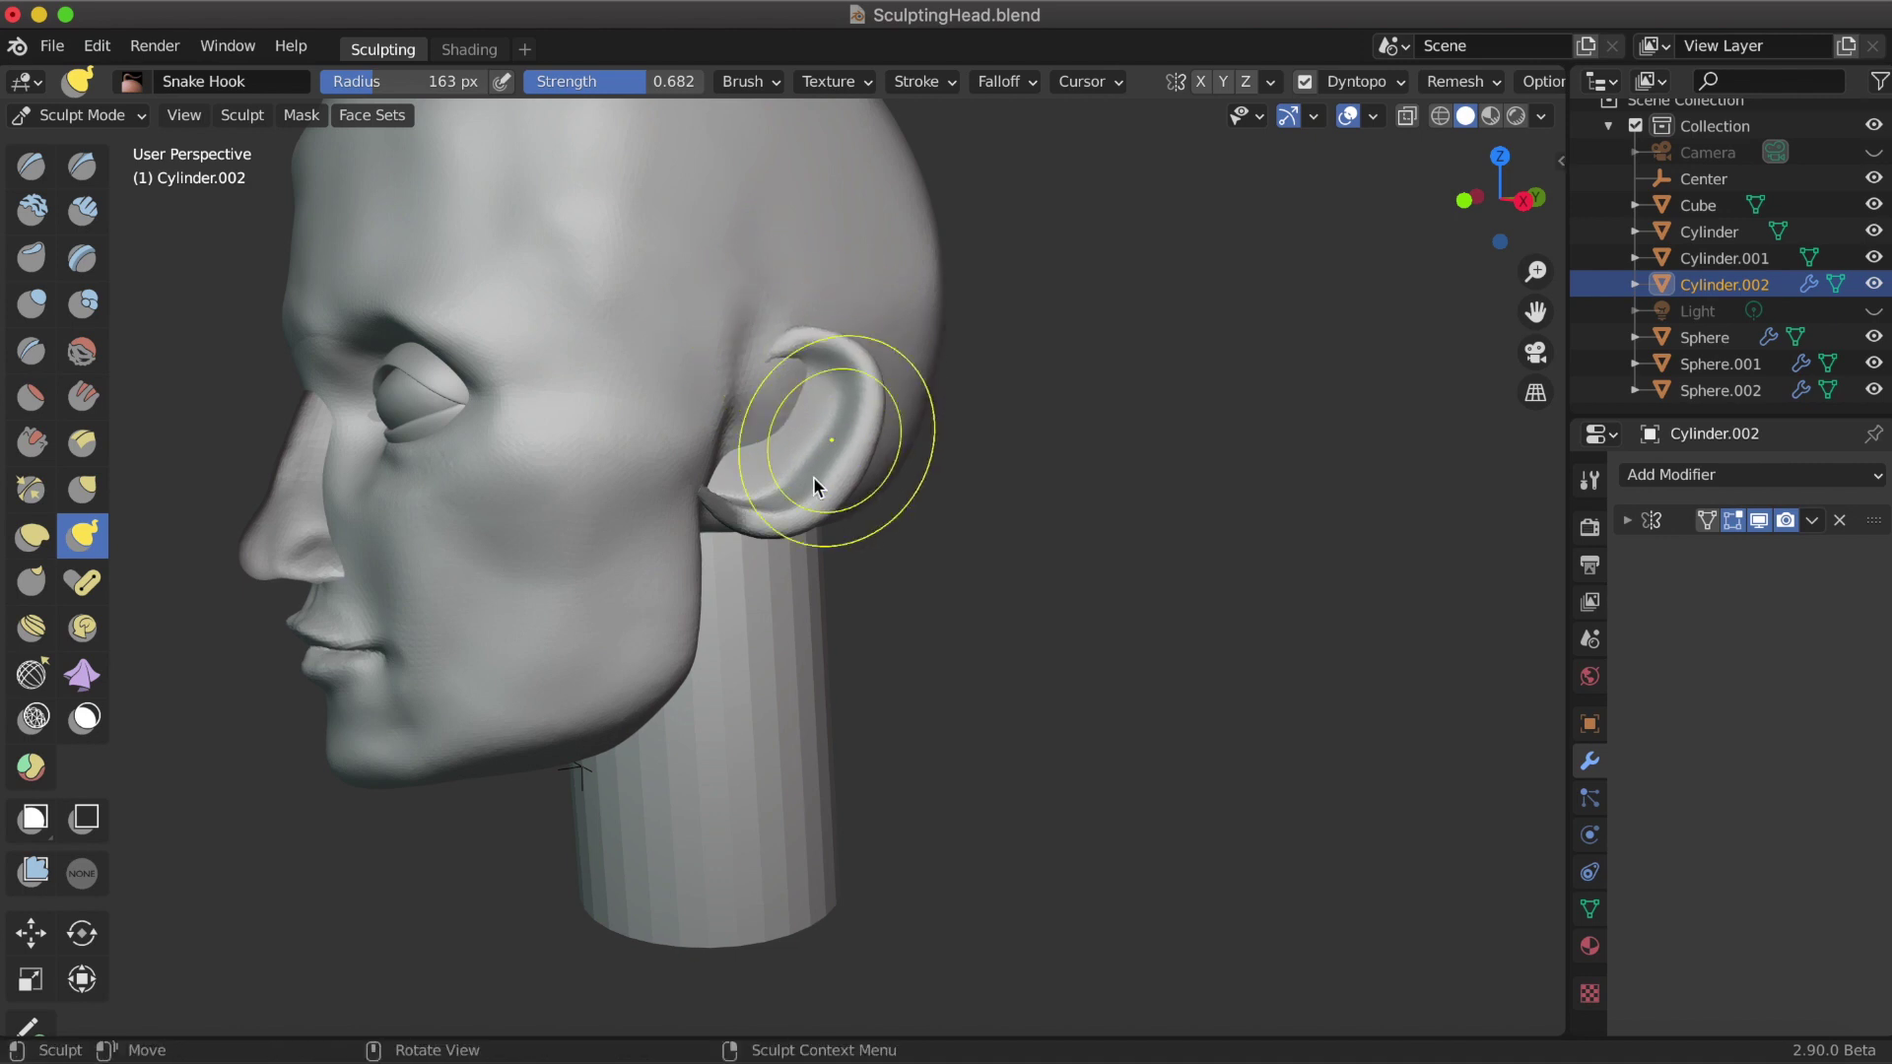
drag(843, 491, 875, 268)
mouse_move(875, 268)
middle_down()
mouse_move(512, 453)
mouse_move(871, 491)
mouse_move(494, 496)
mouse_move(448, 425)
mouse_move(418, 553)
mouse_move(815, 617)
middle_up()
Step: Enable dynamic topology and reshape the bottom of the ear with Snake Hook
key(shift+t)
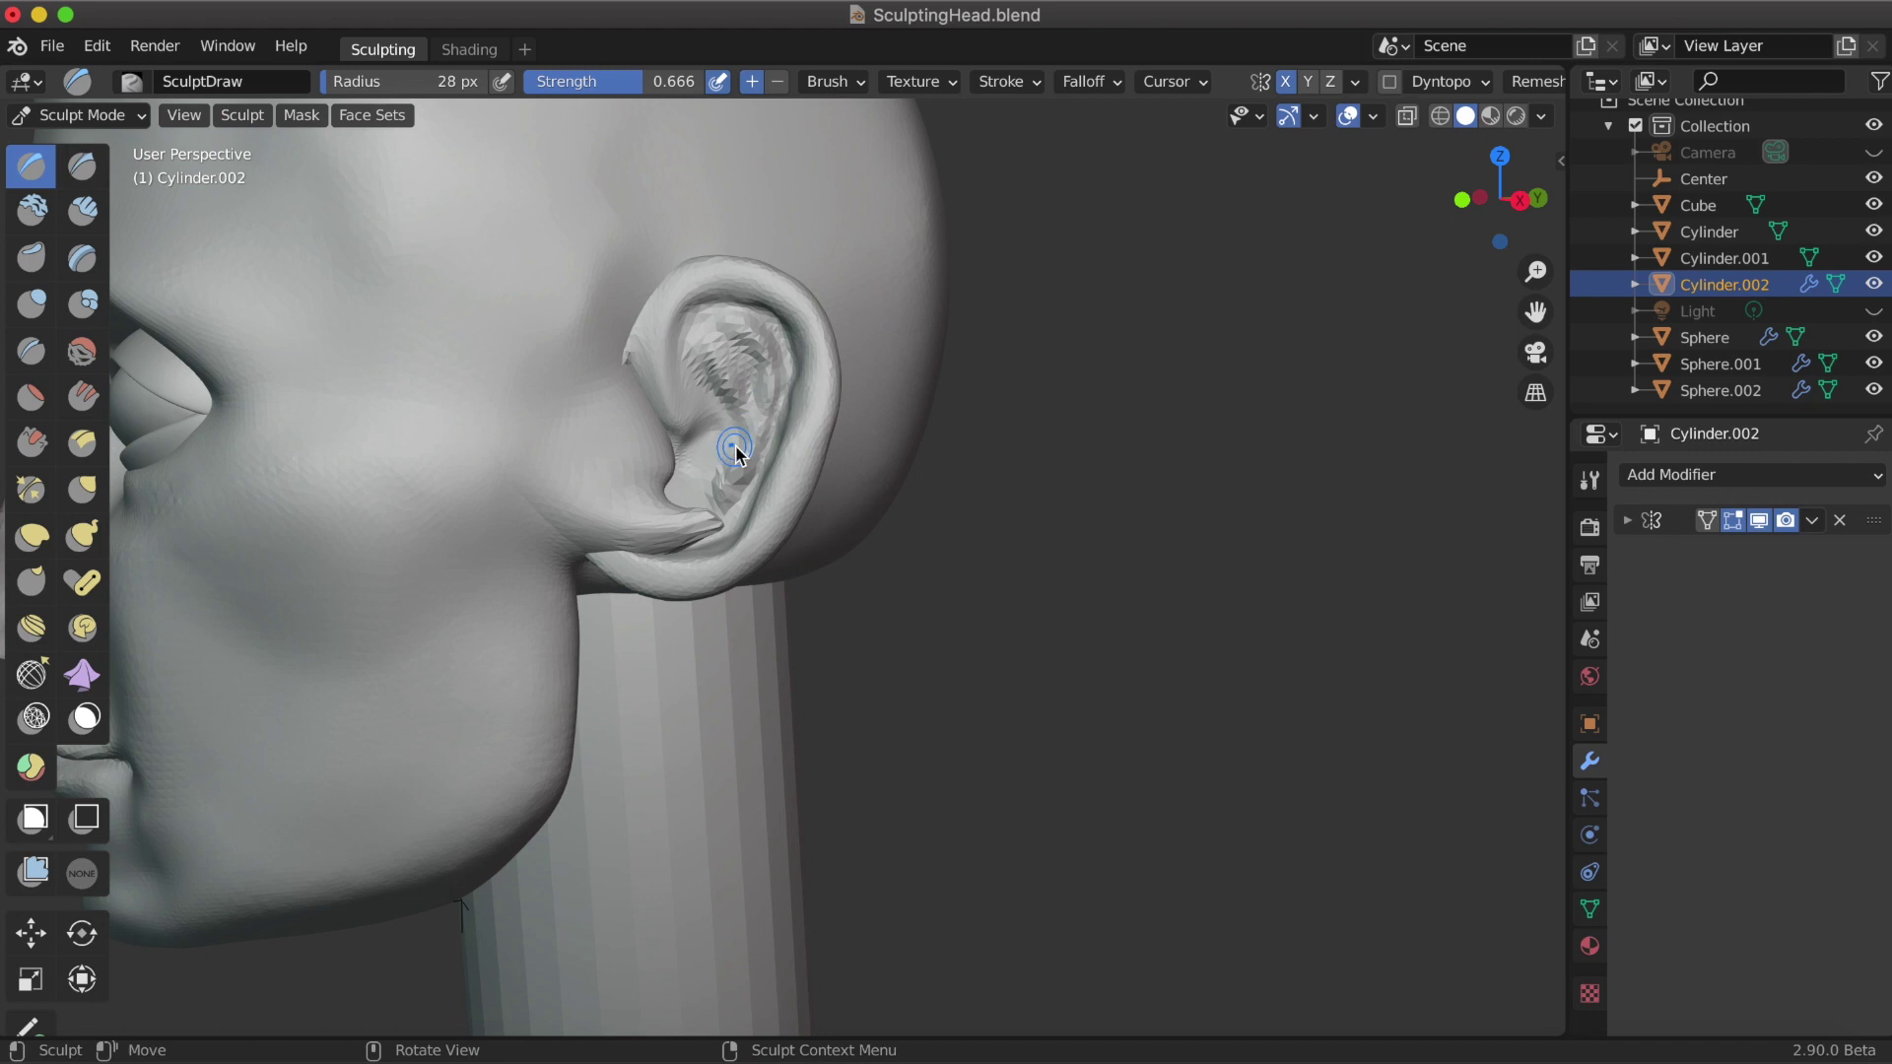
mouse_move(826, 520)
middle_down()
mouse_move(647, 676)
mouse_move(670, 652)
middle_up()
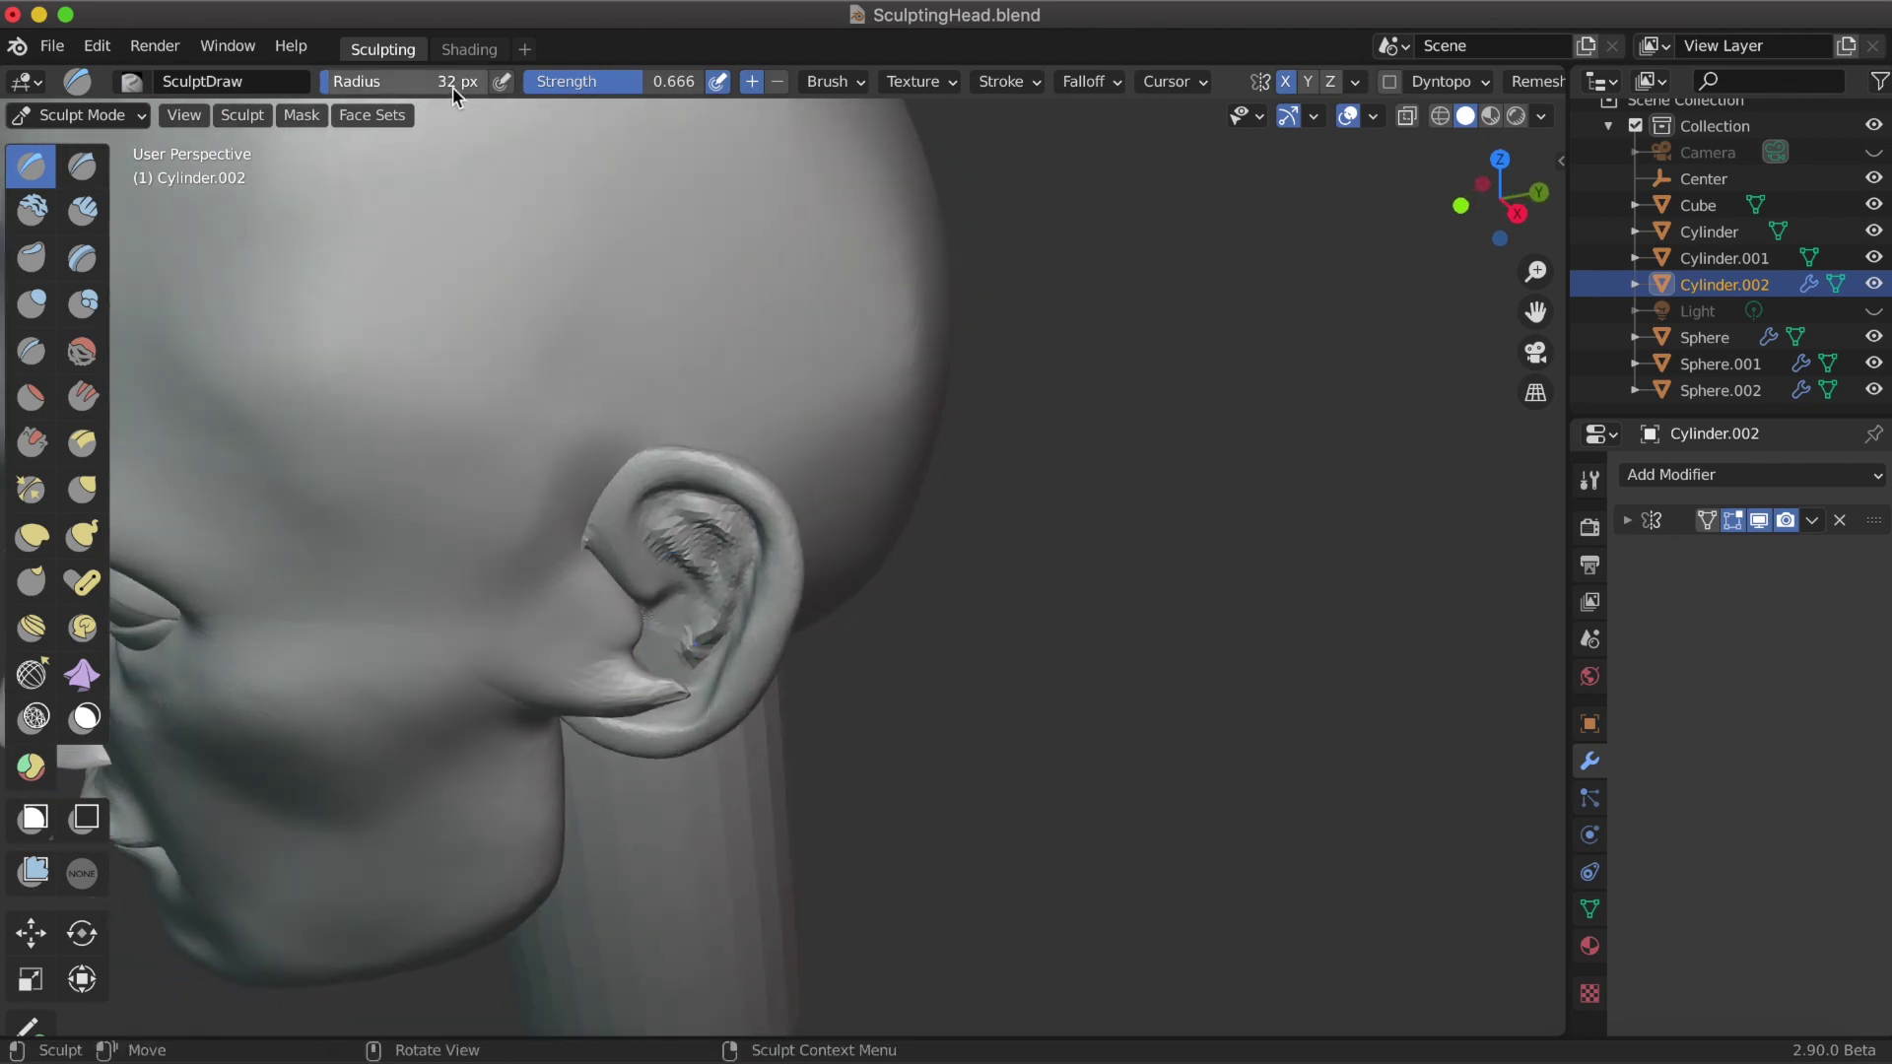
middle_drag(768, 600, 814, 619)
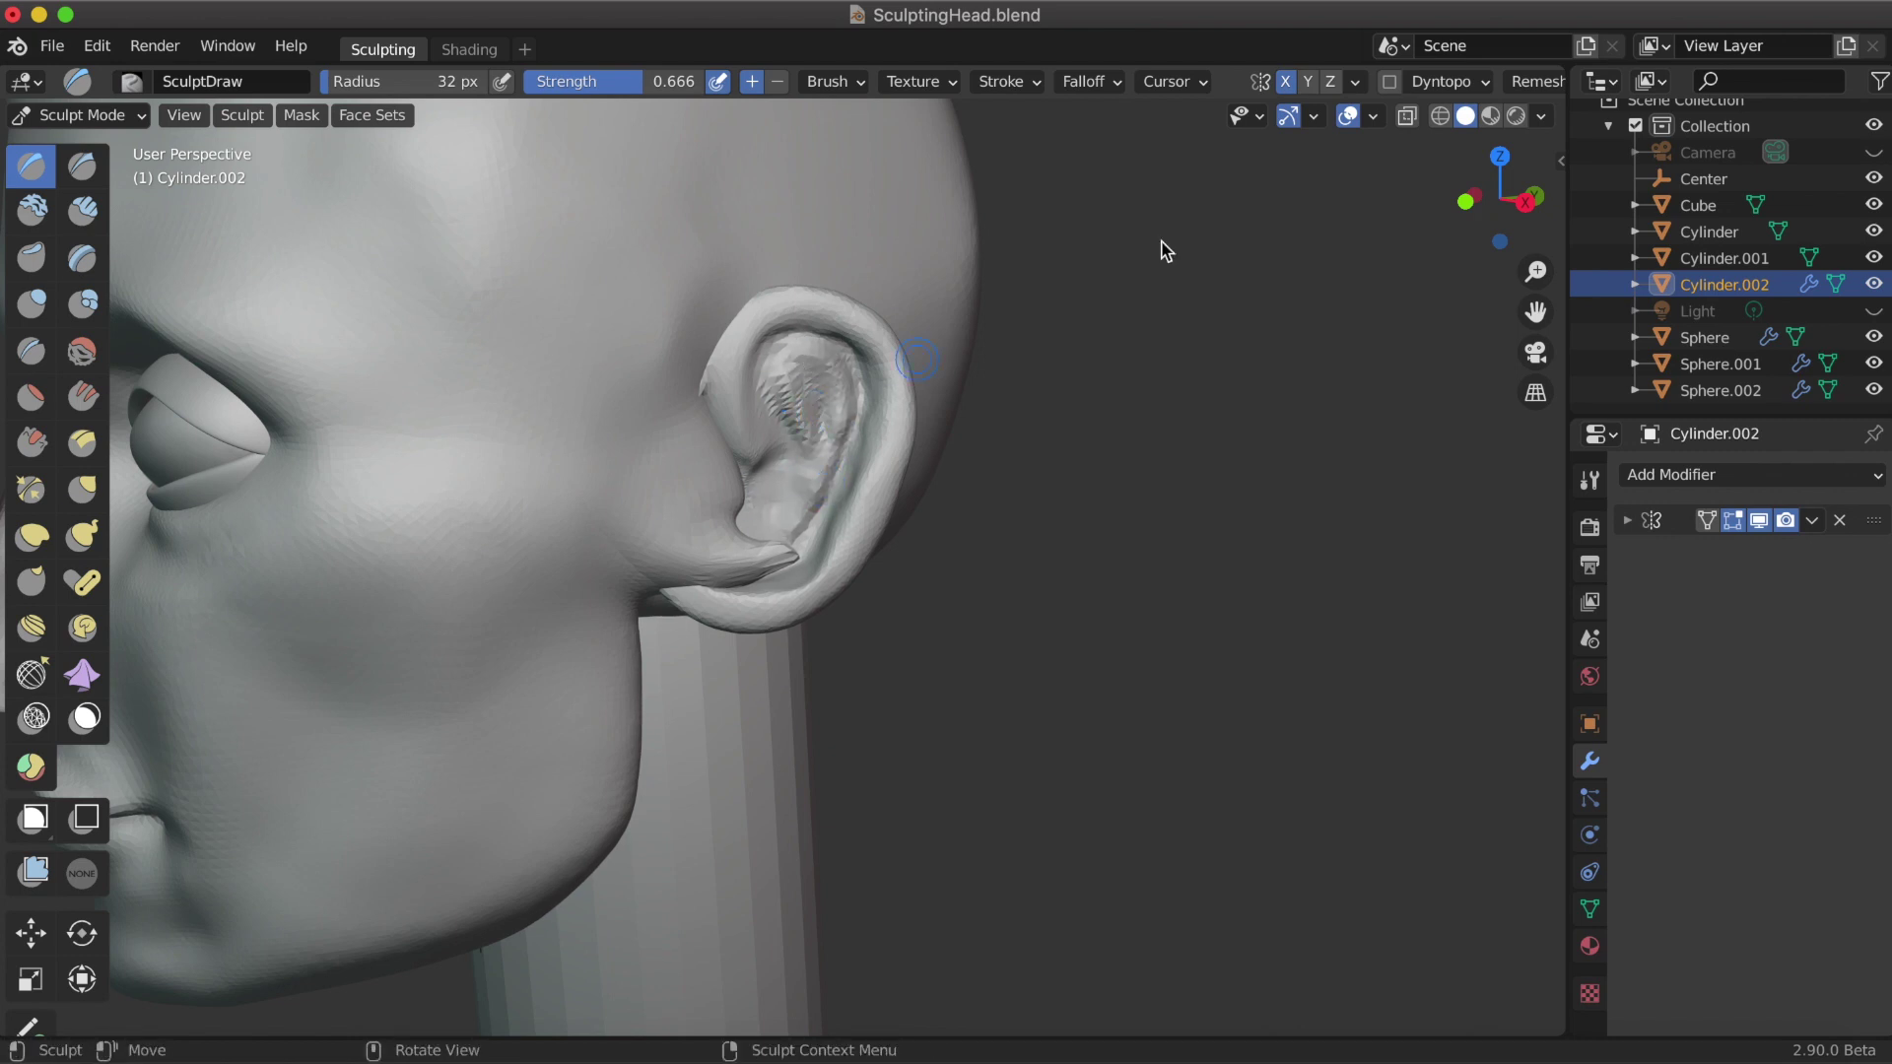
click(1389, 82)
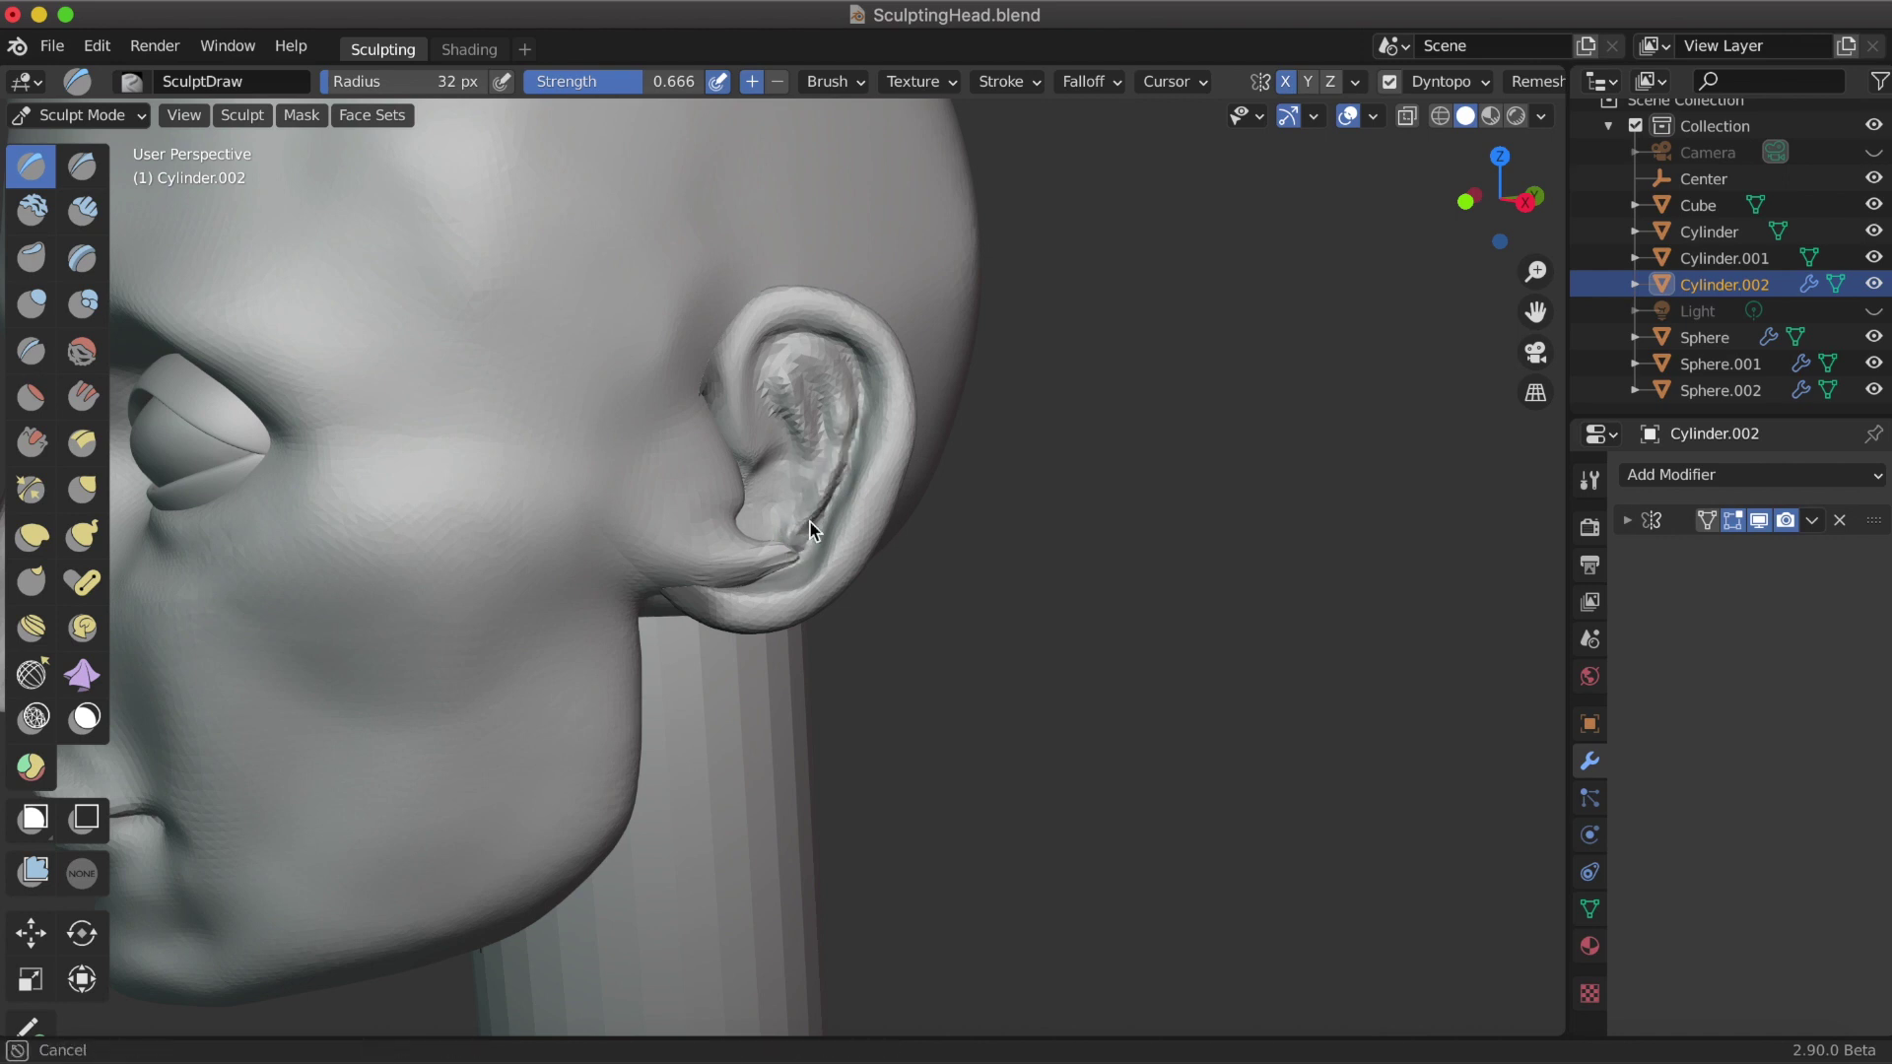
scroll(880, 547, down, 3)
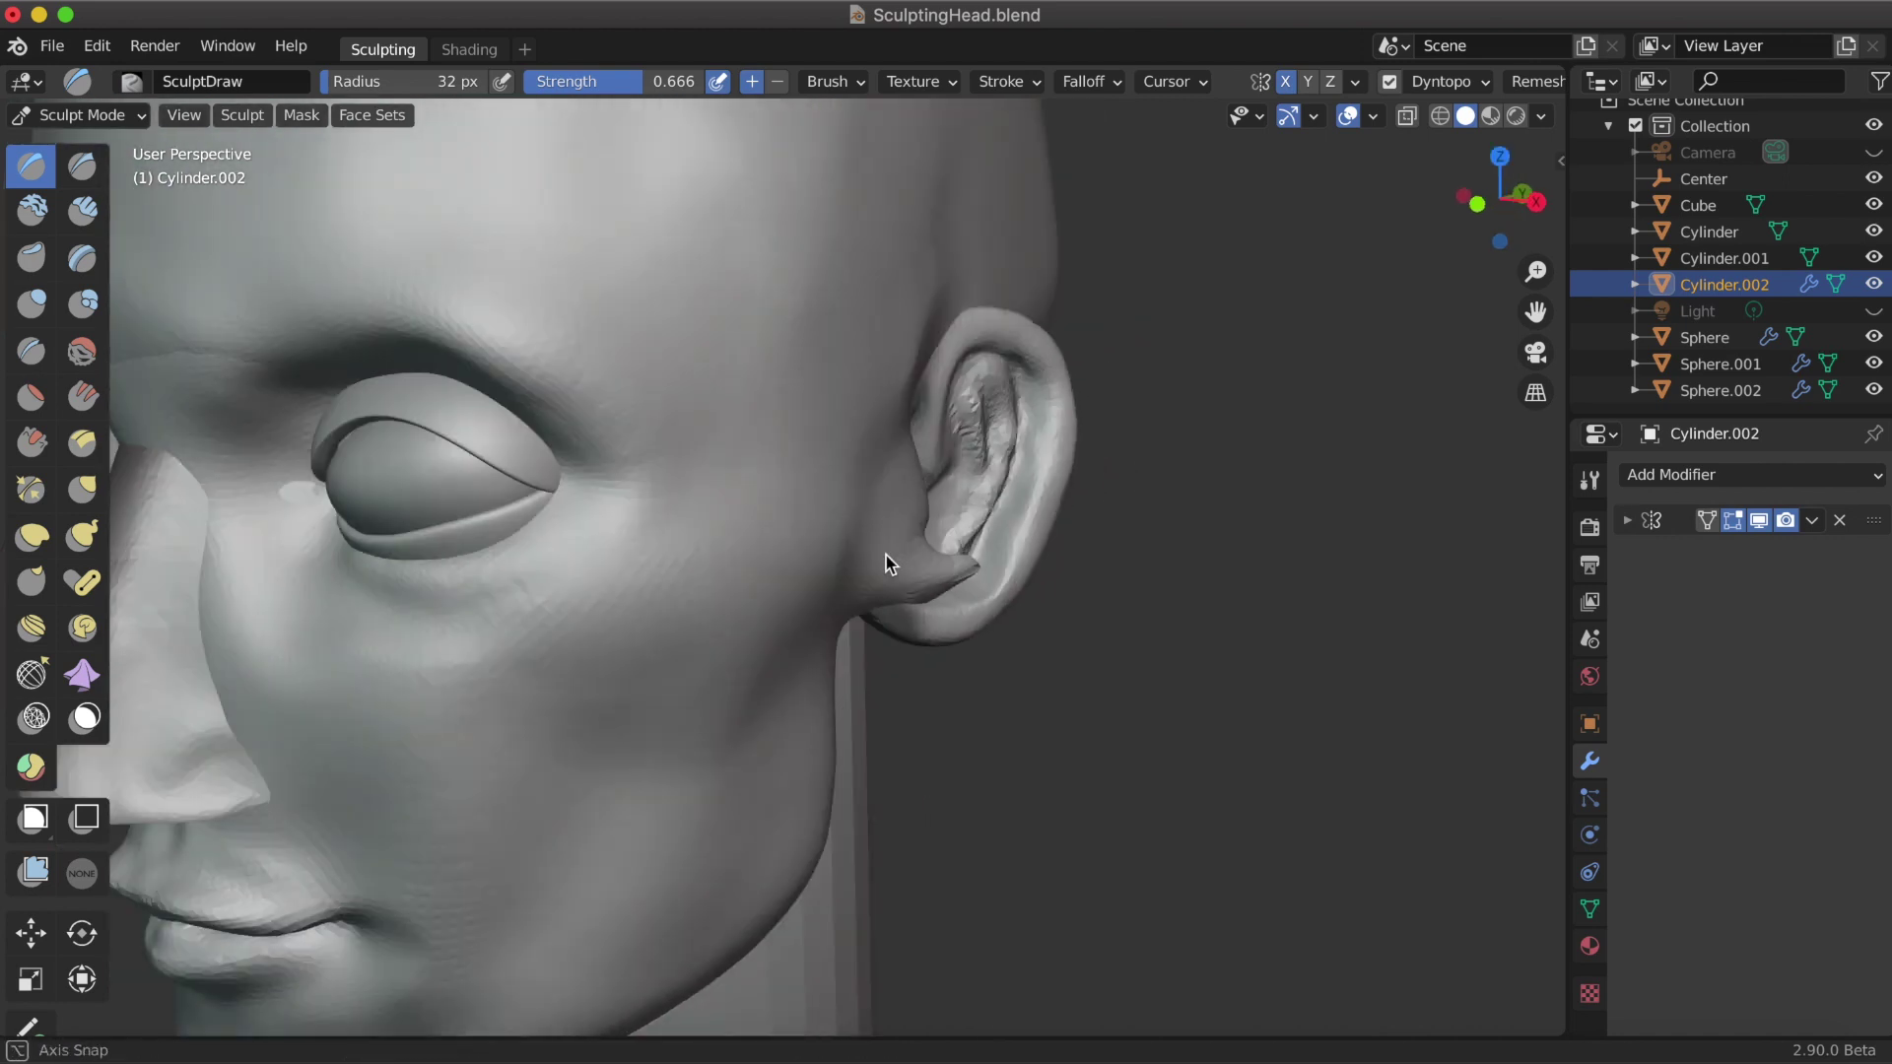
scroll(880, 546, up, 3)
key(k)
drag(880, 463, 820, 467)
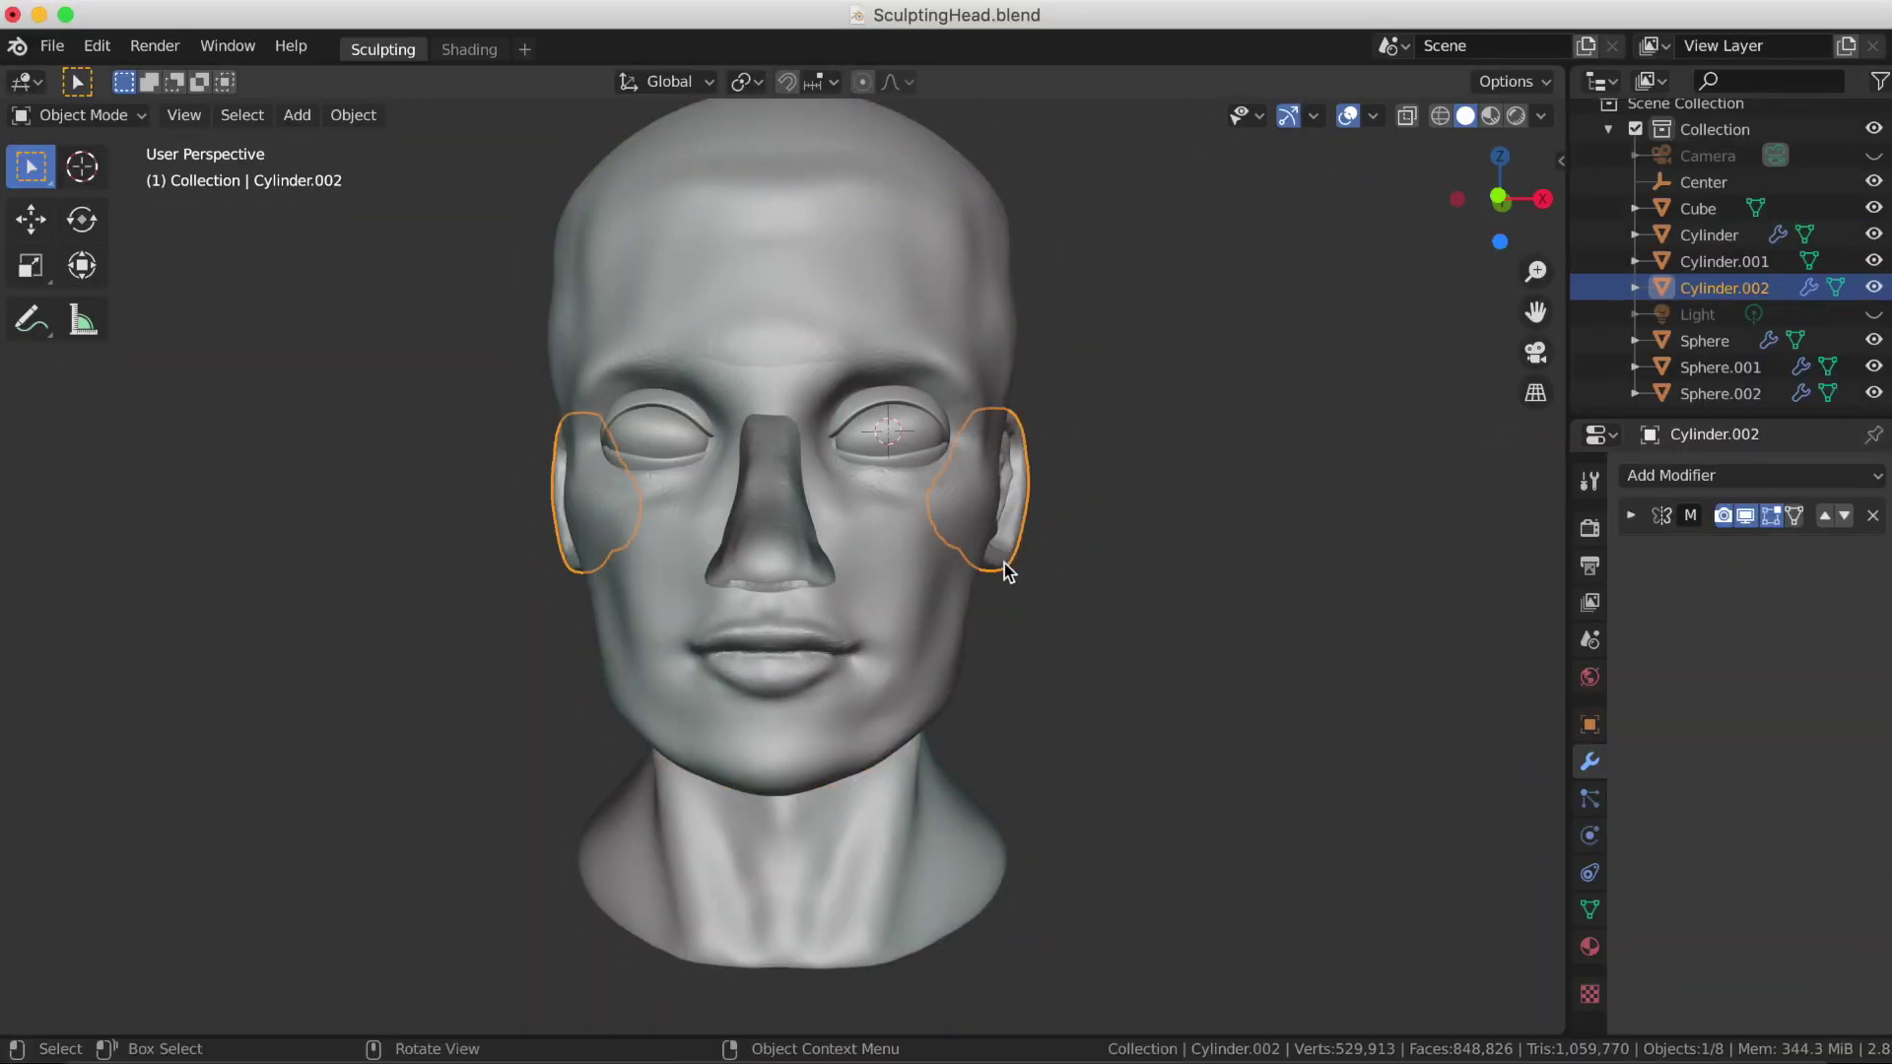
Step: Apply the modifiers on the neck, eye spheres and nose
shift+click(954, 813)
shift+click(918, 422)
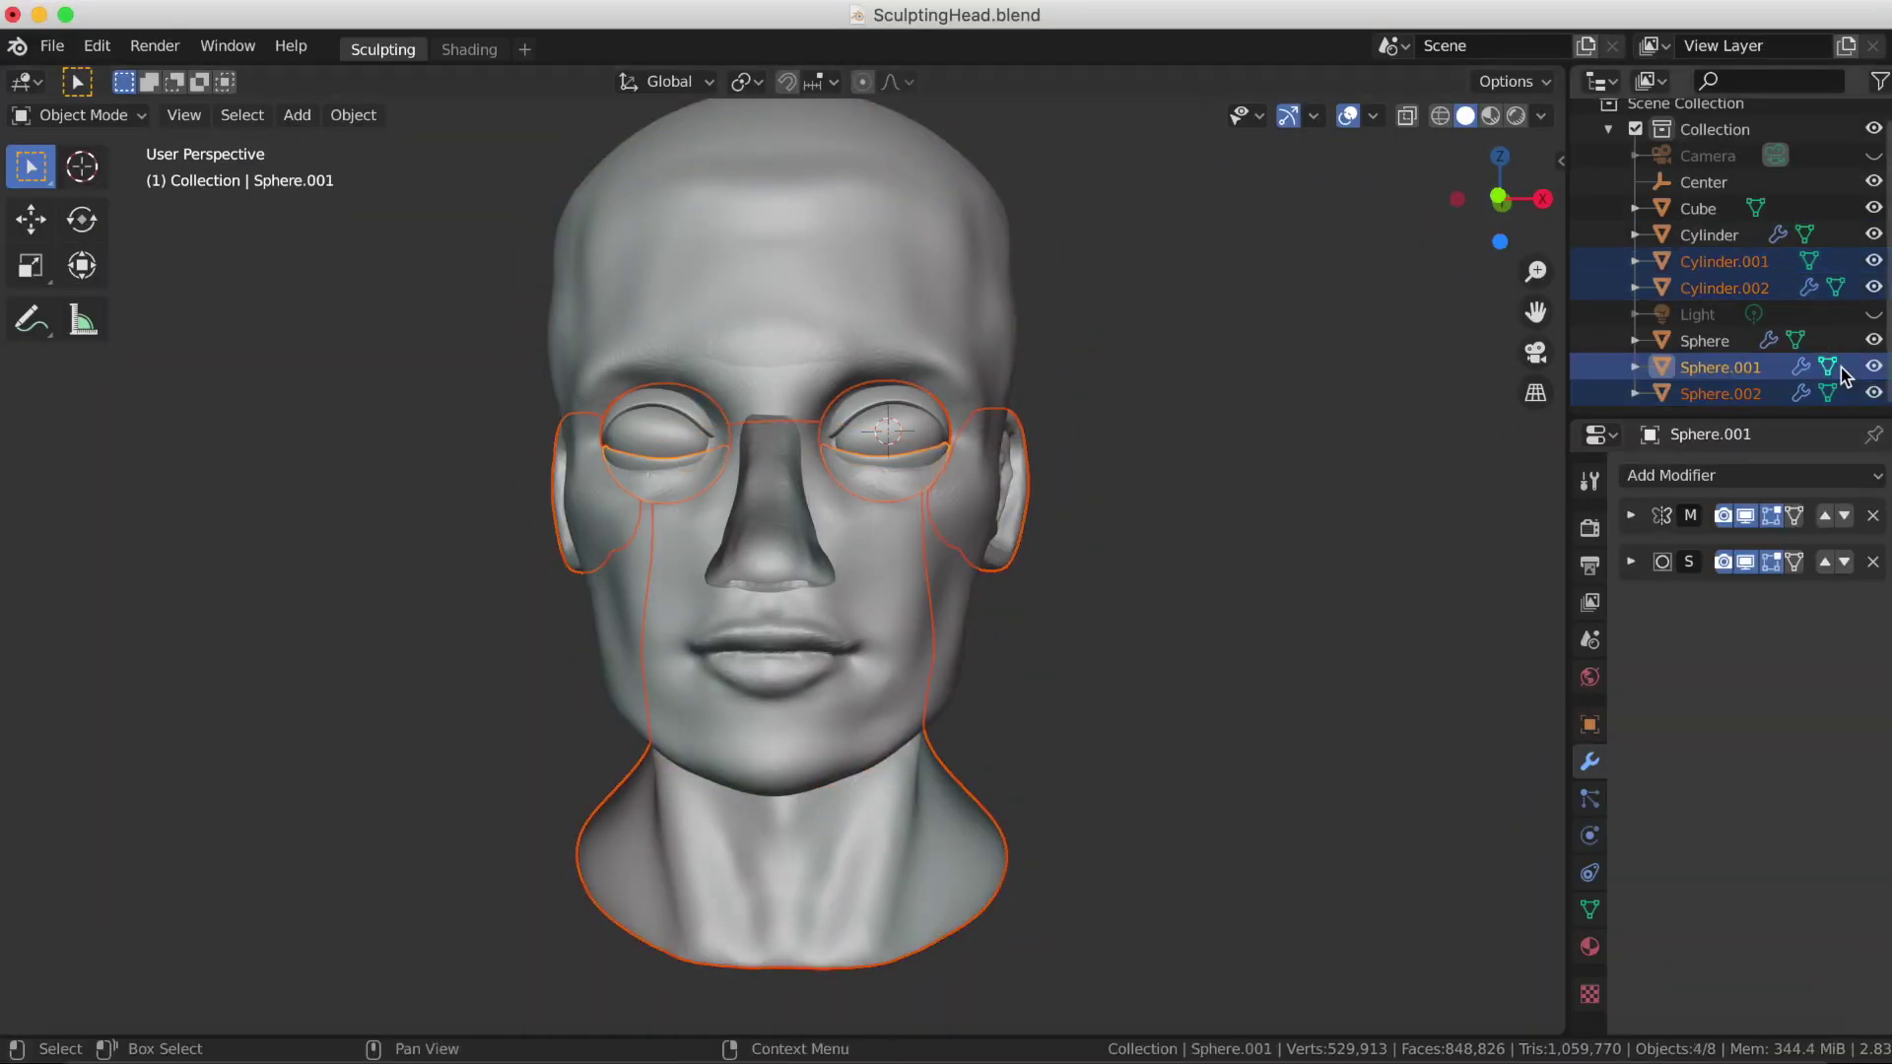
shift+click(836, 548)
key(ctrl+a)
click(804, 859)
Step: Add a duplicate Boolean union on the head that merges in the ear
click(720, 278)
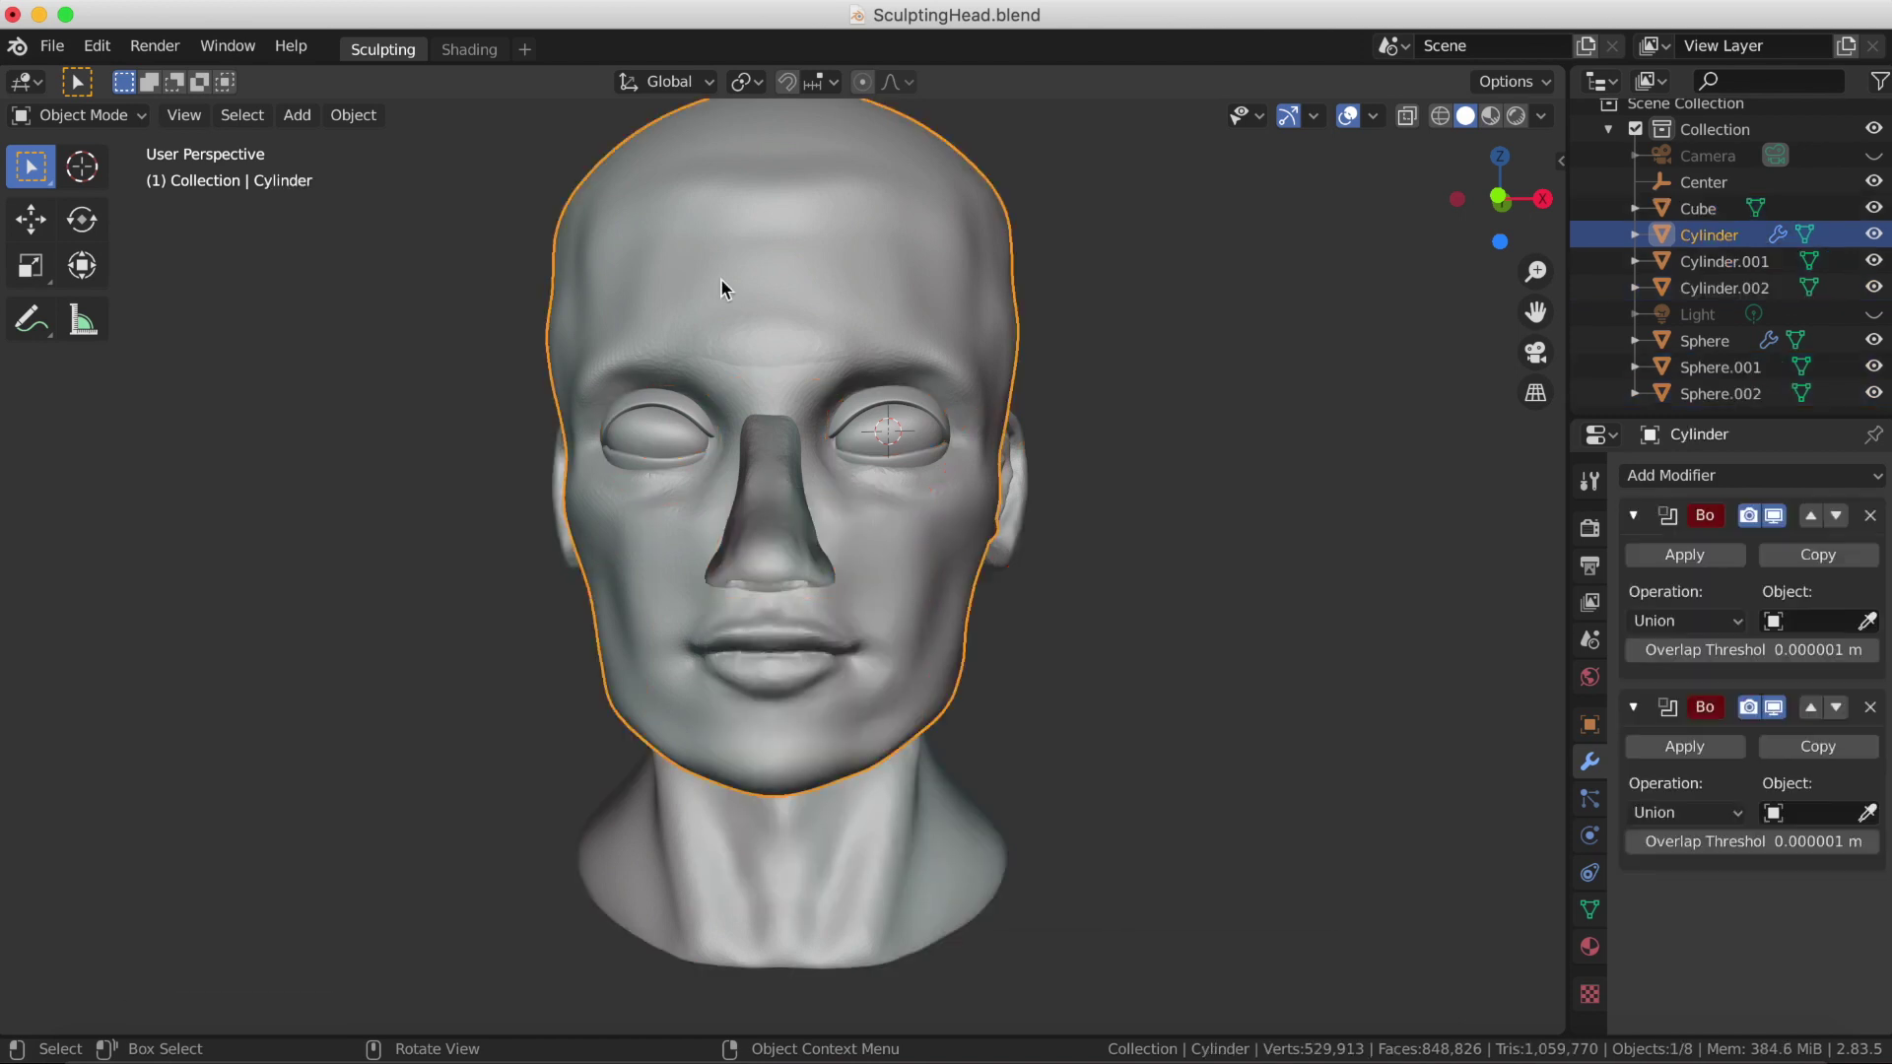
click(1818, 746)
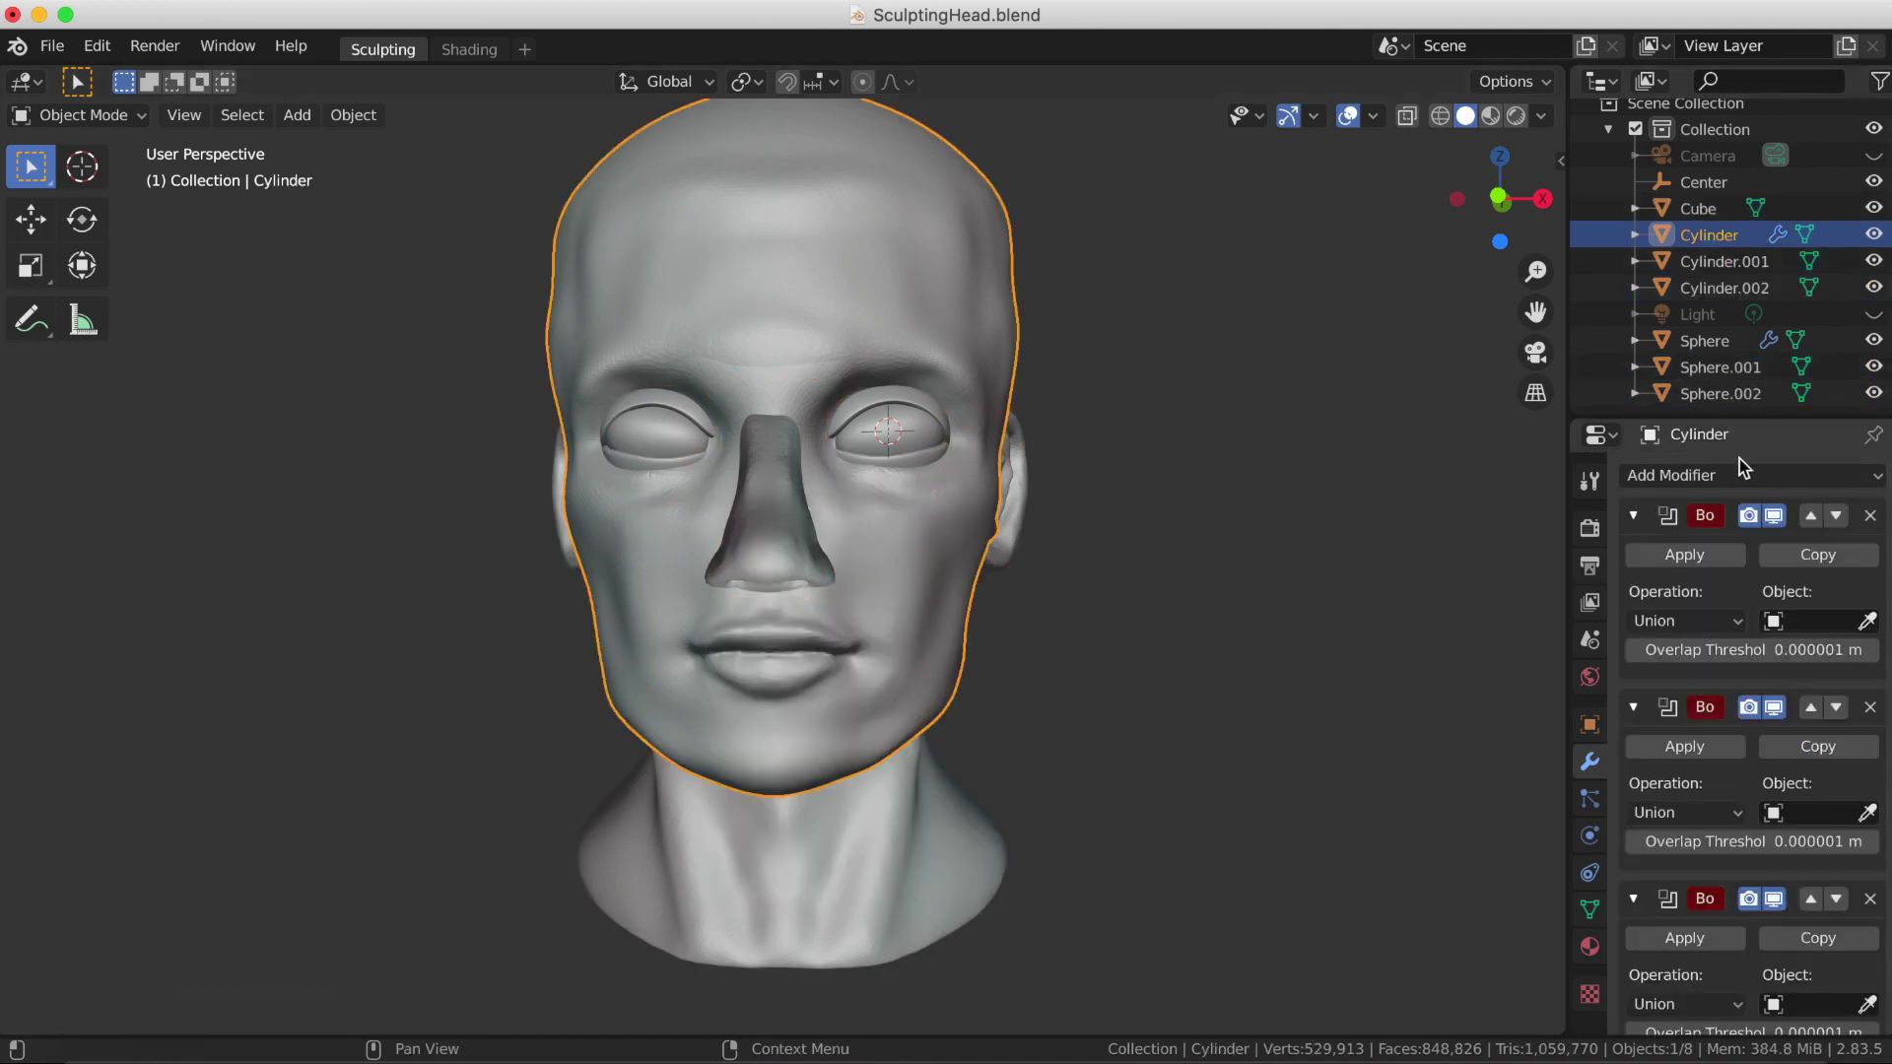
drag(1761, 415, 1761, 352)
click(1867, 560)
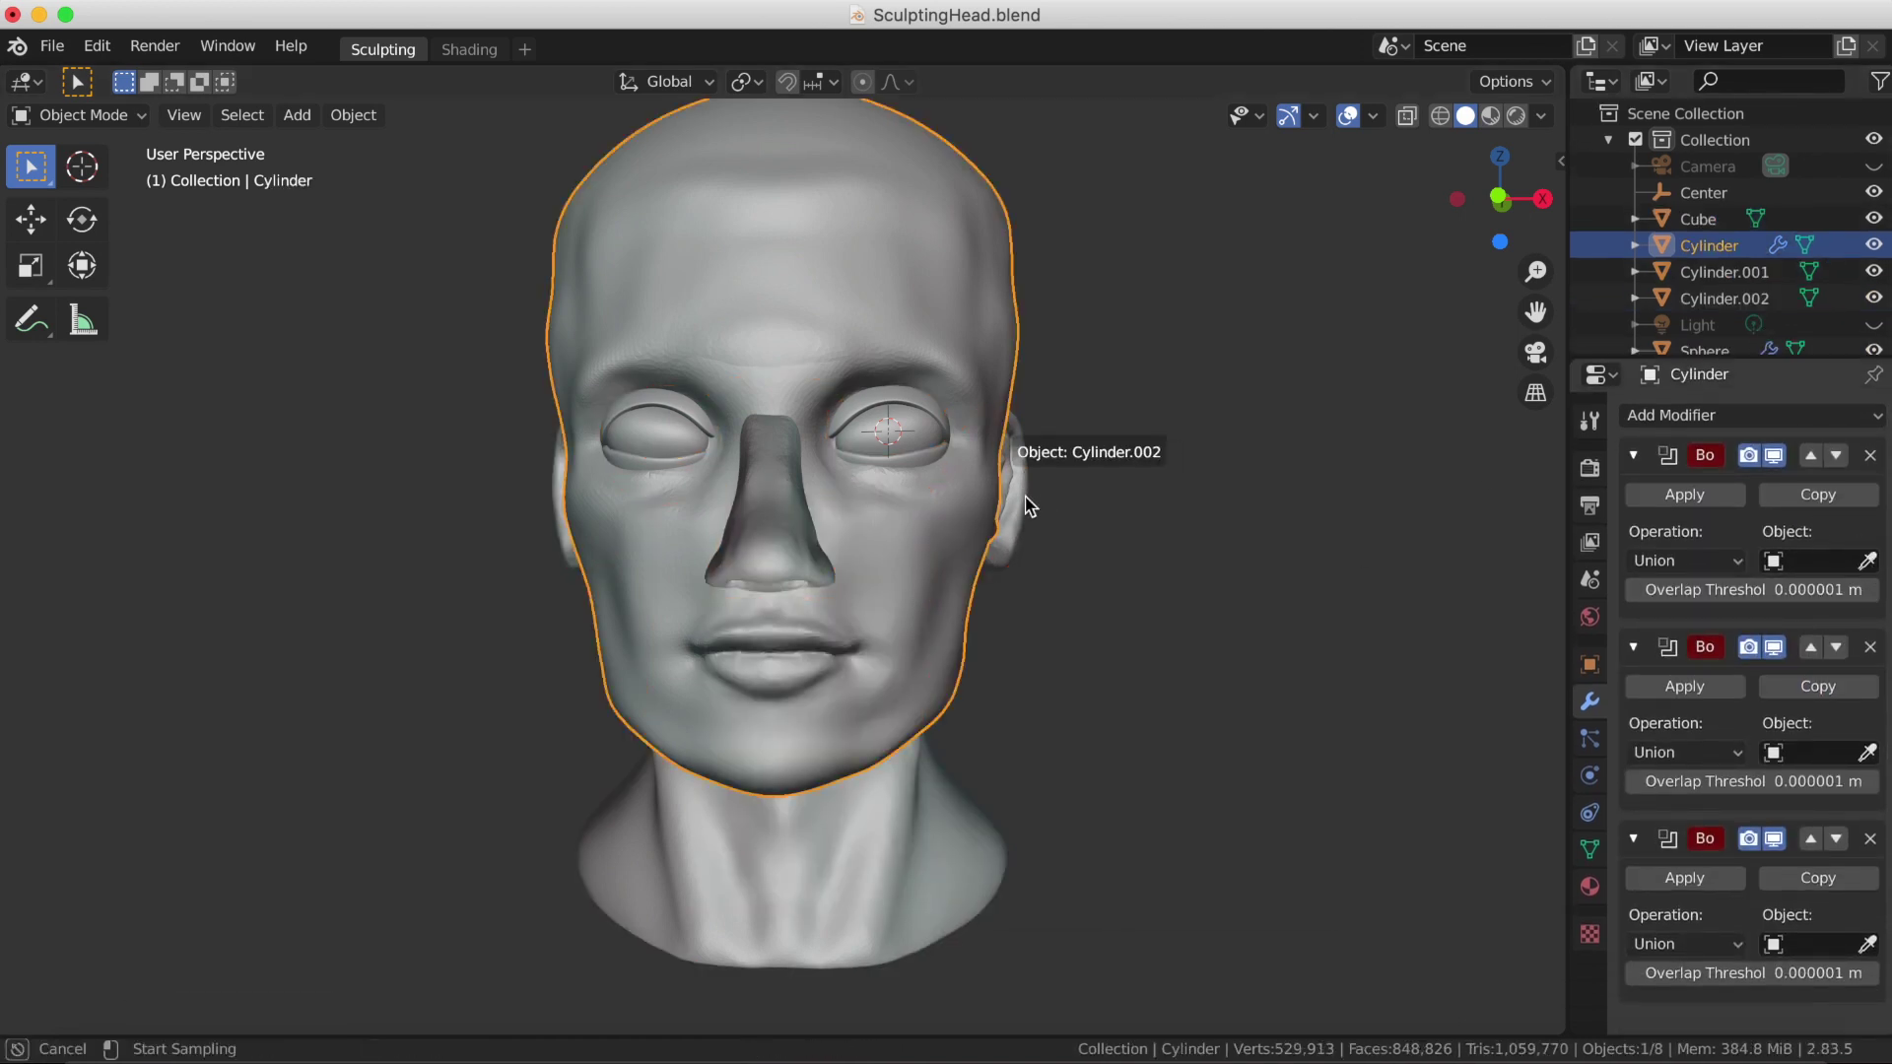
click(1153, 585)
middle_drag(1151, 583, 1095, 824)
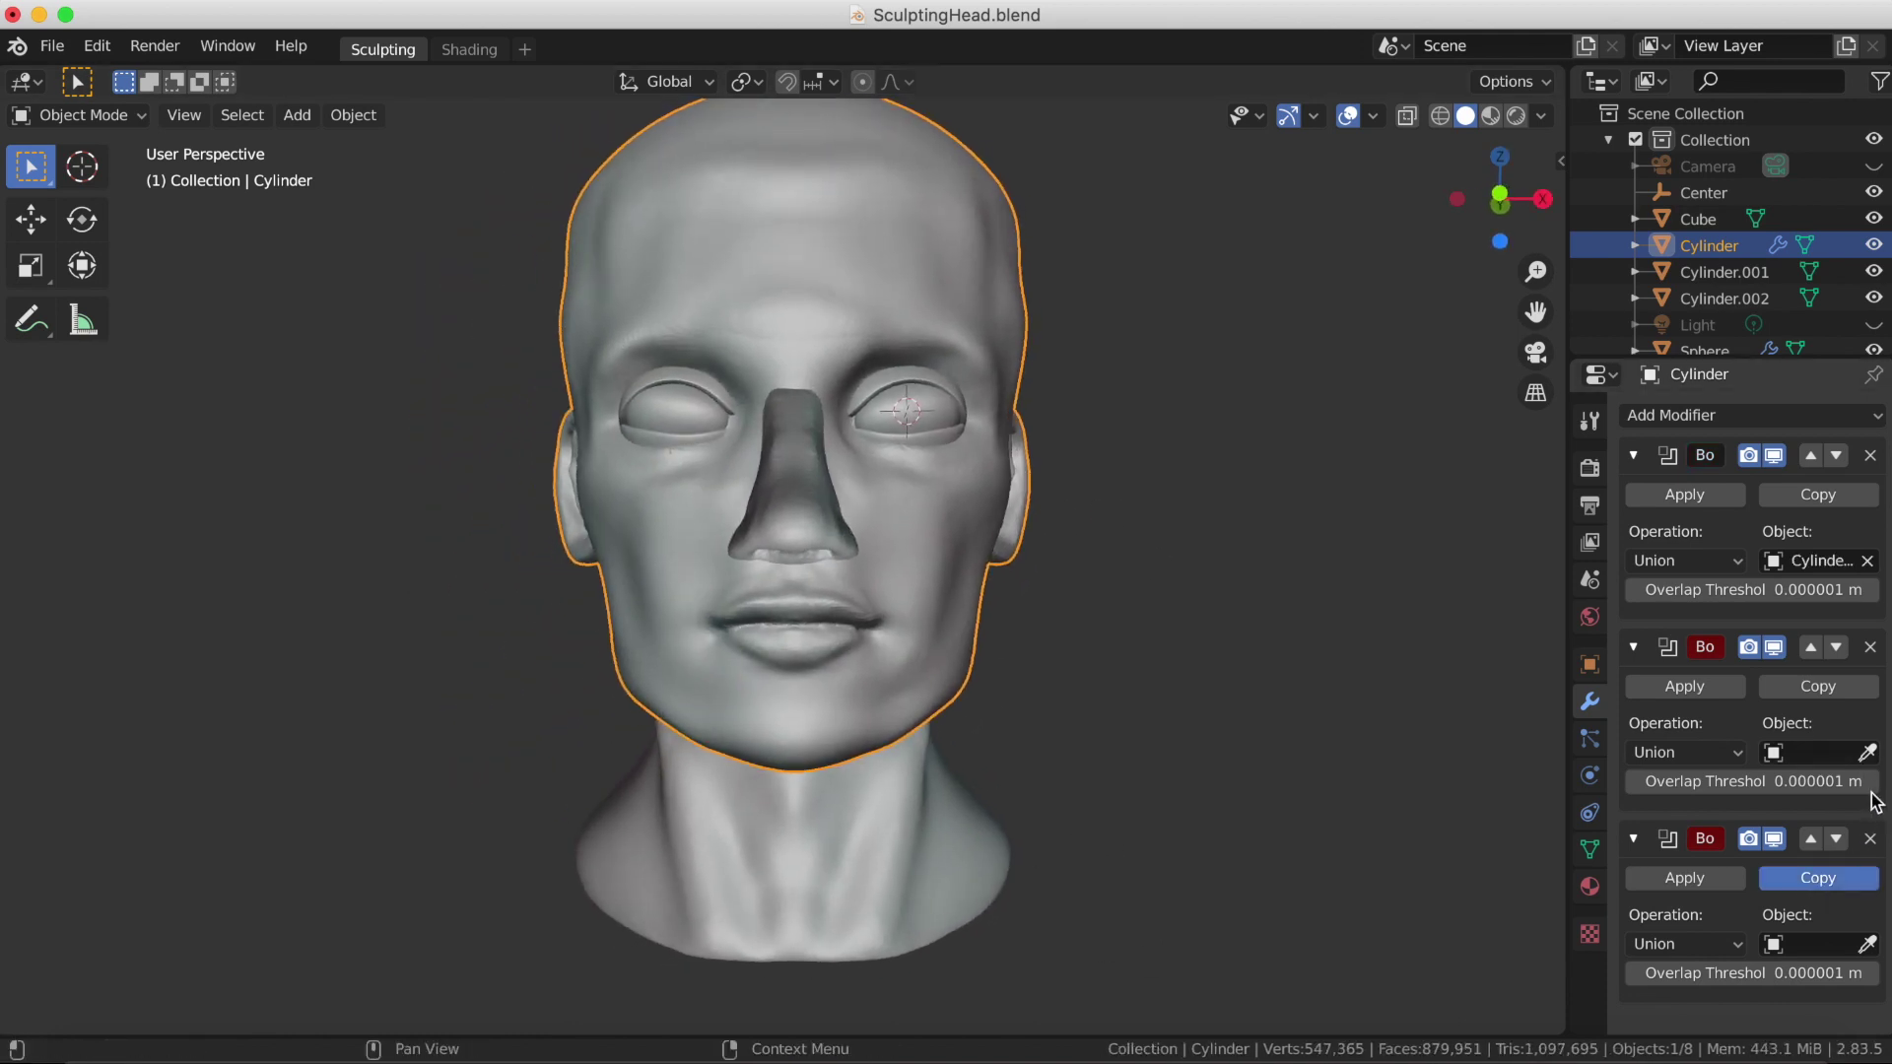
scroll(1875, 848, down, 5)
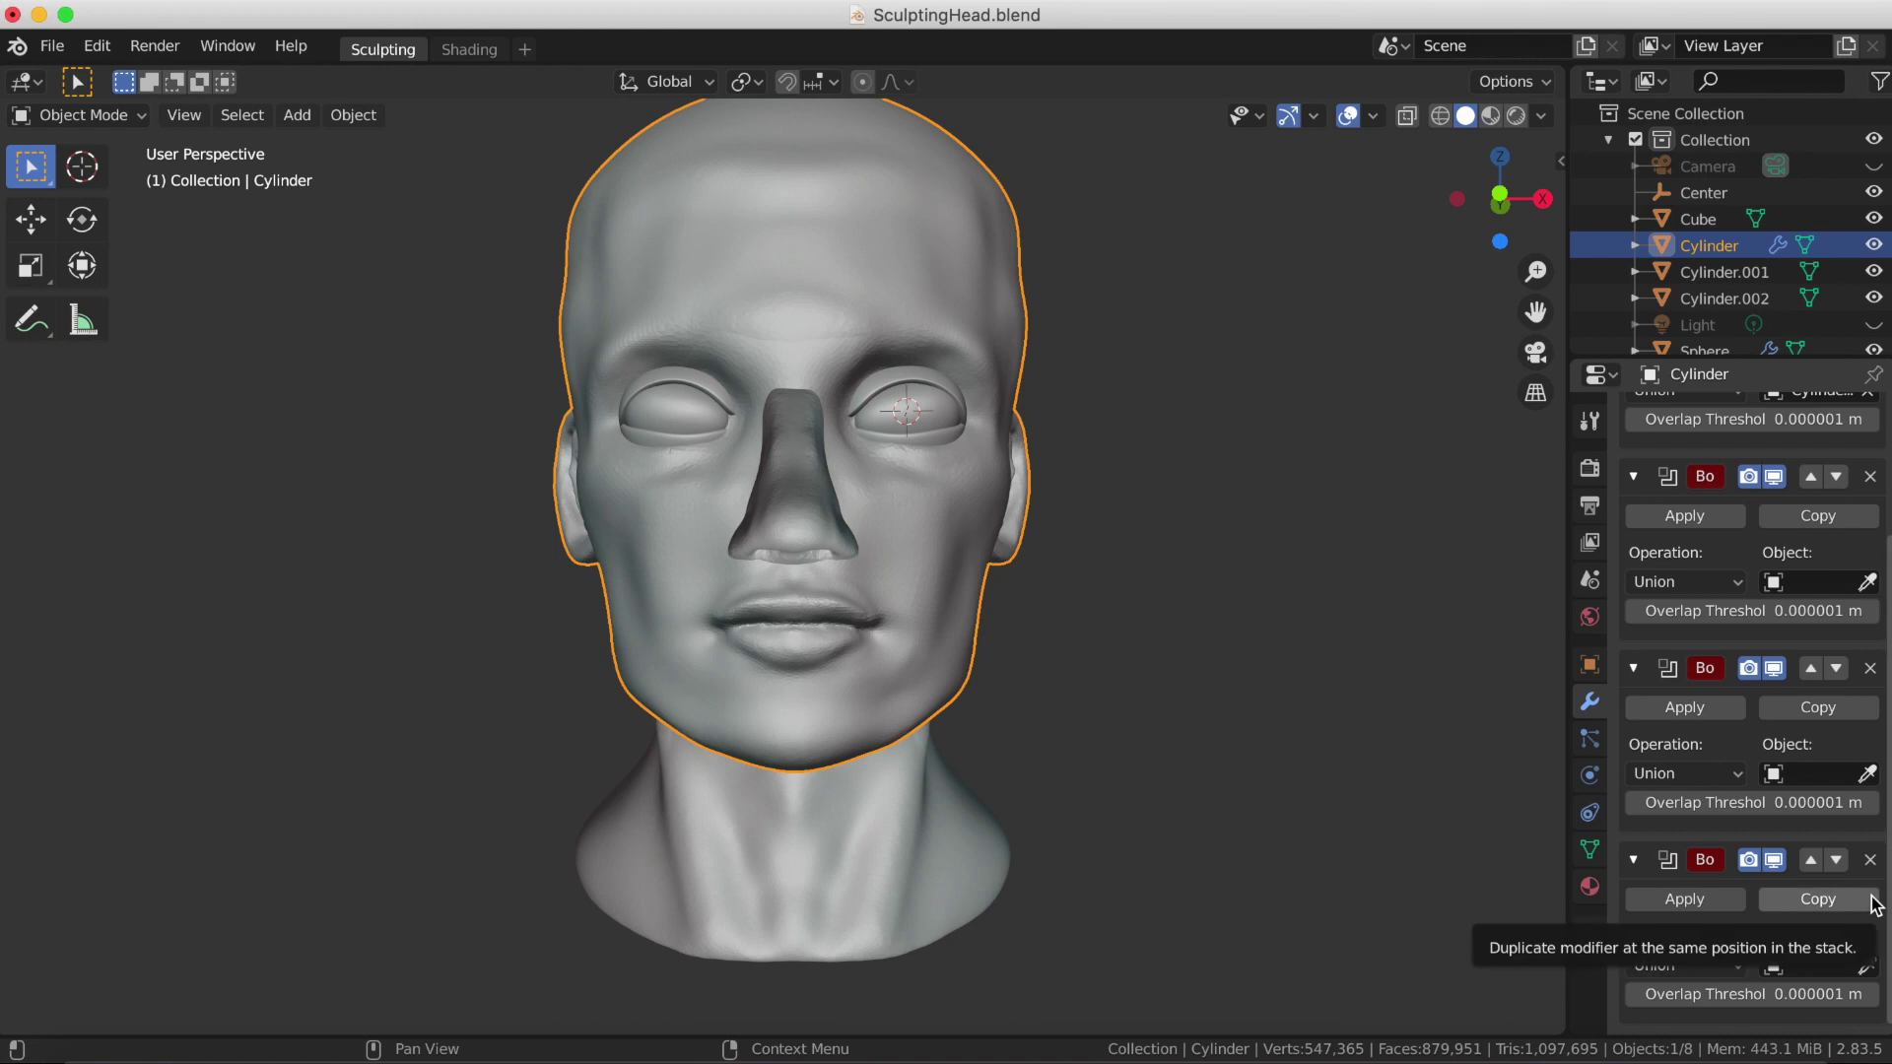
scroll(1853, 749, up, 5)
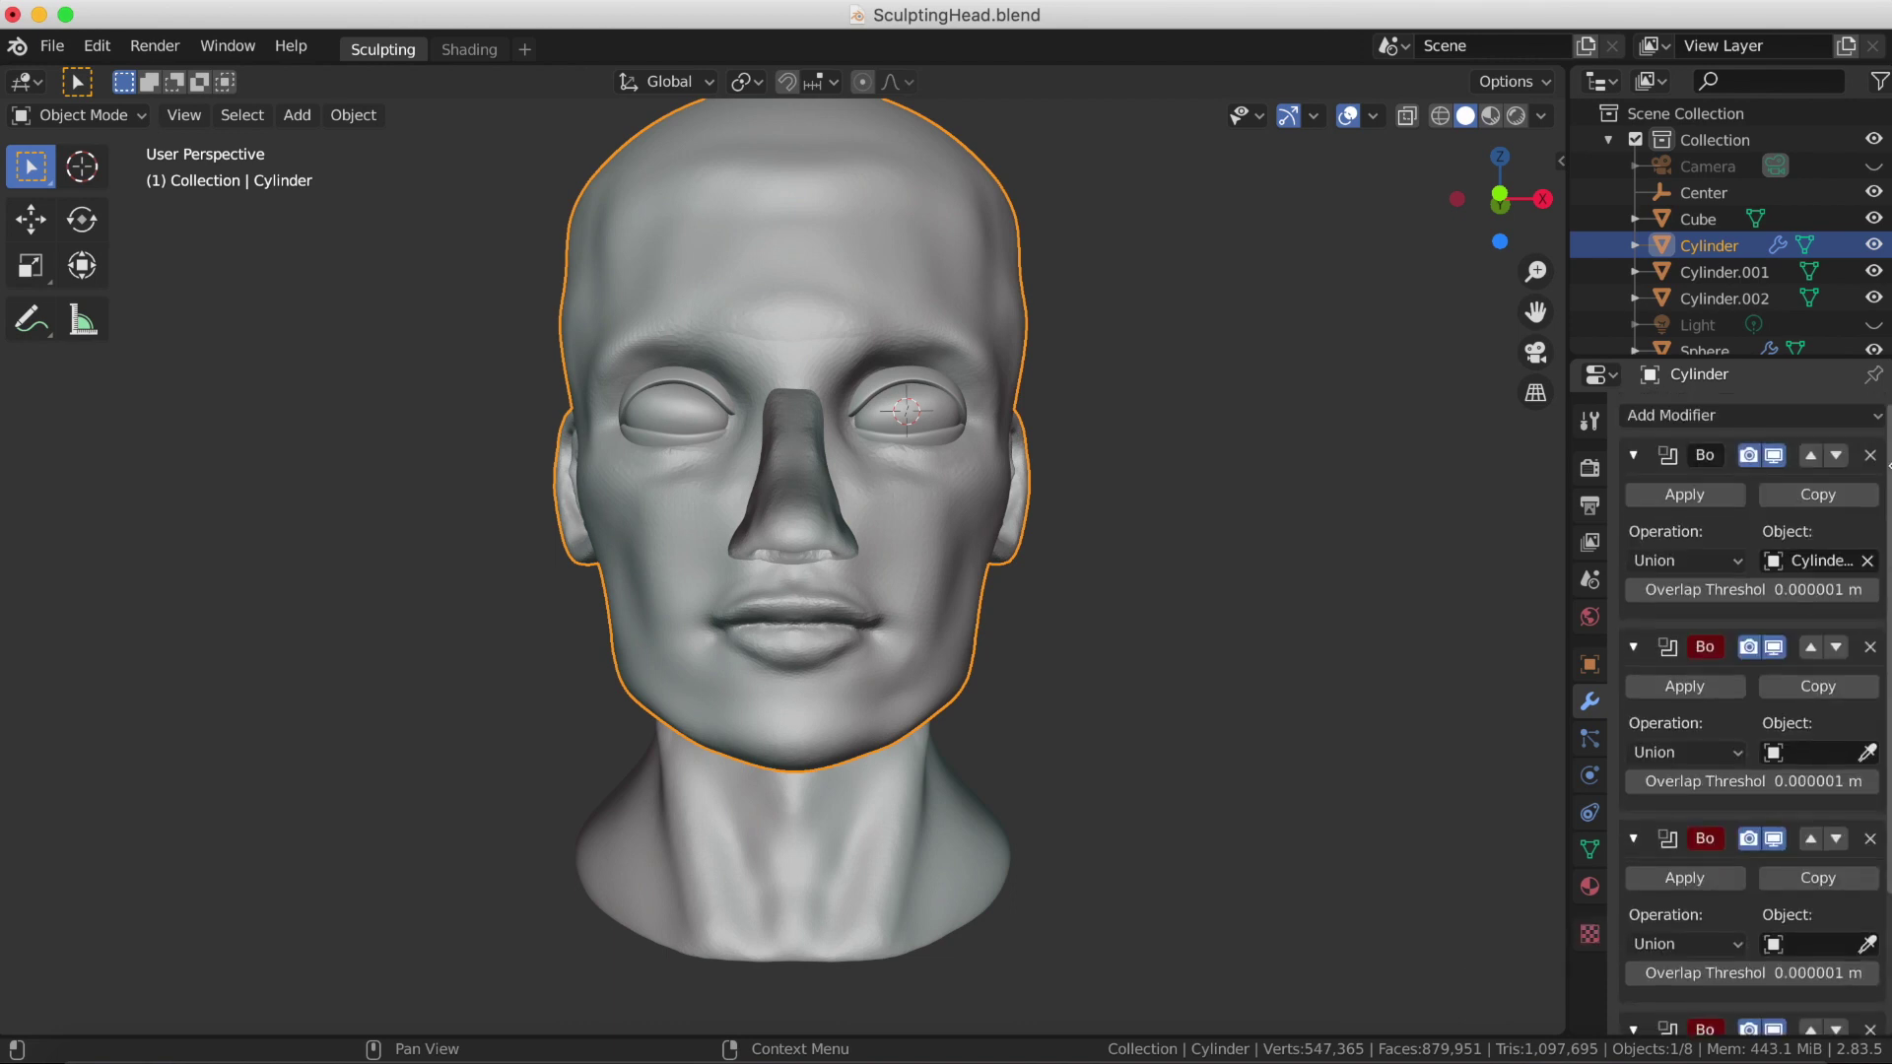
scroll(1852, 690, down, 5)
Step: Merge the neck into the head, save, and apply all merges into one mesh
click(1866, 581)
click(853, 874)
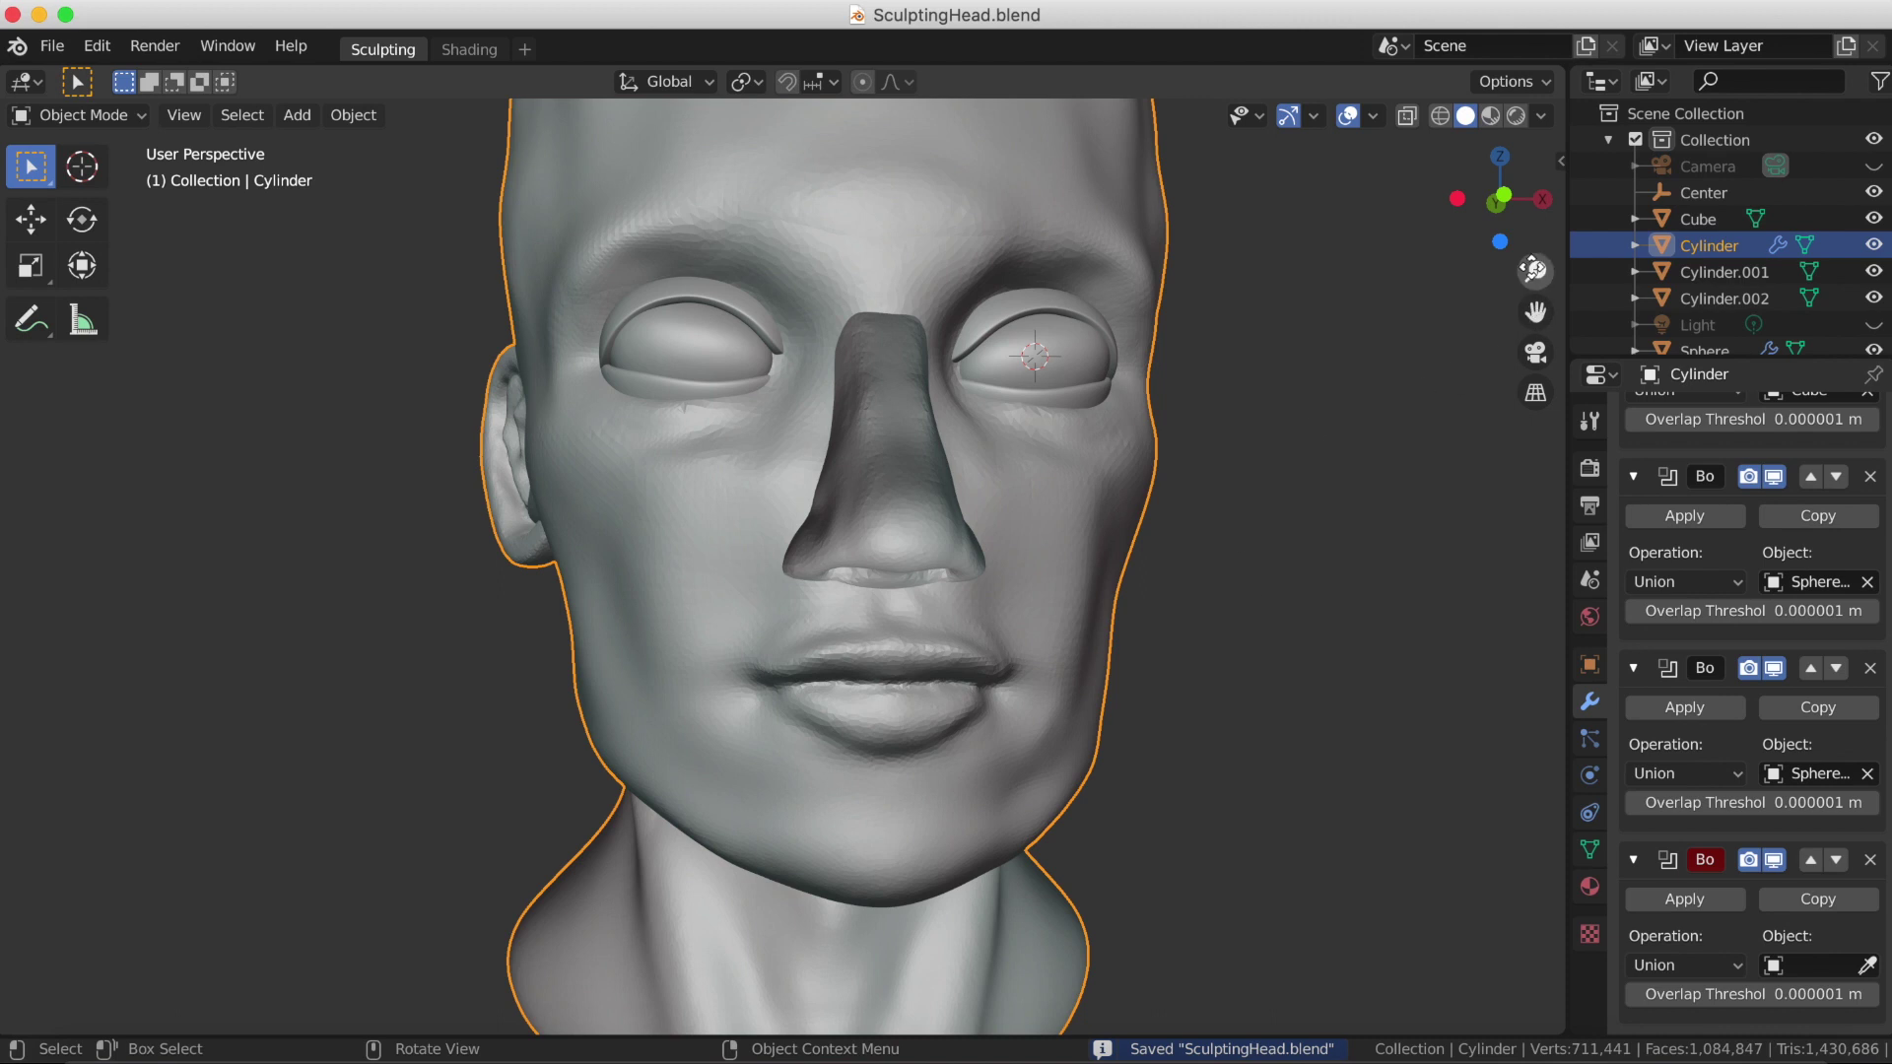
scroll(1320, 552, down, 4)
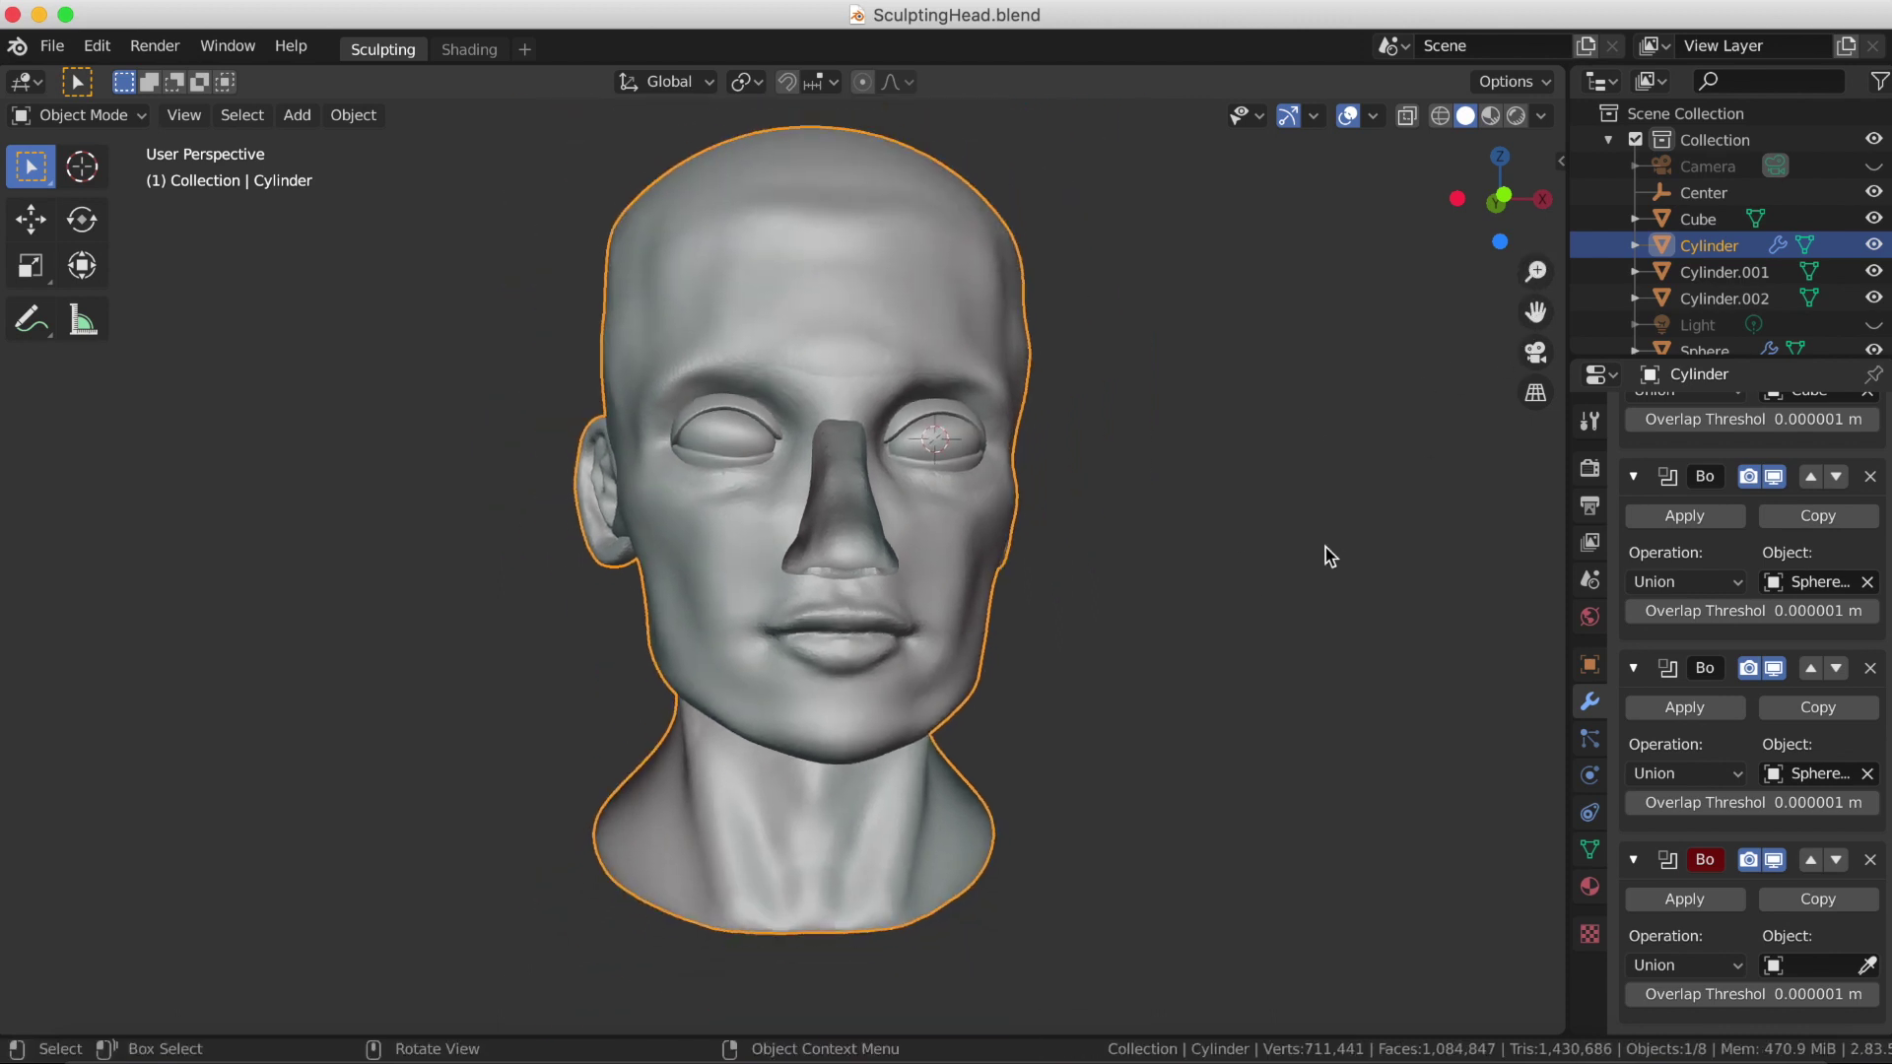
key(ctrl+s)
key(ctrl+a)
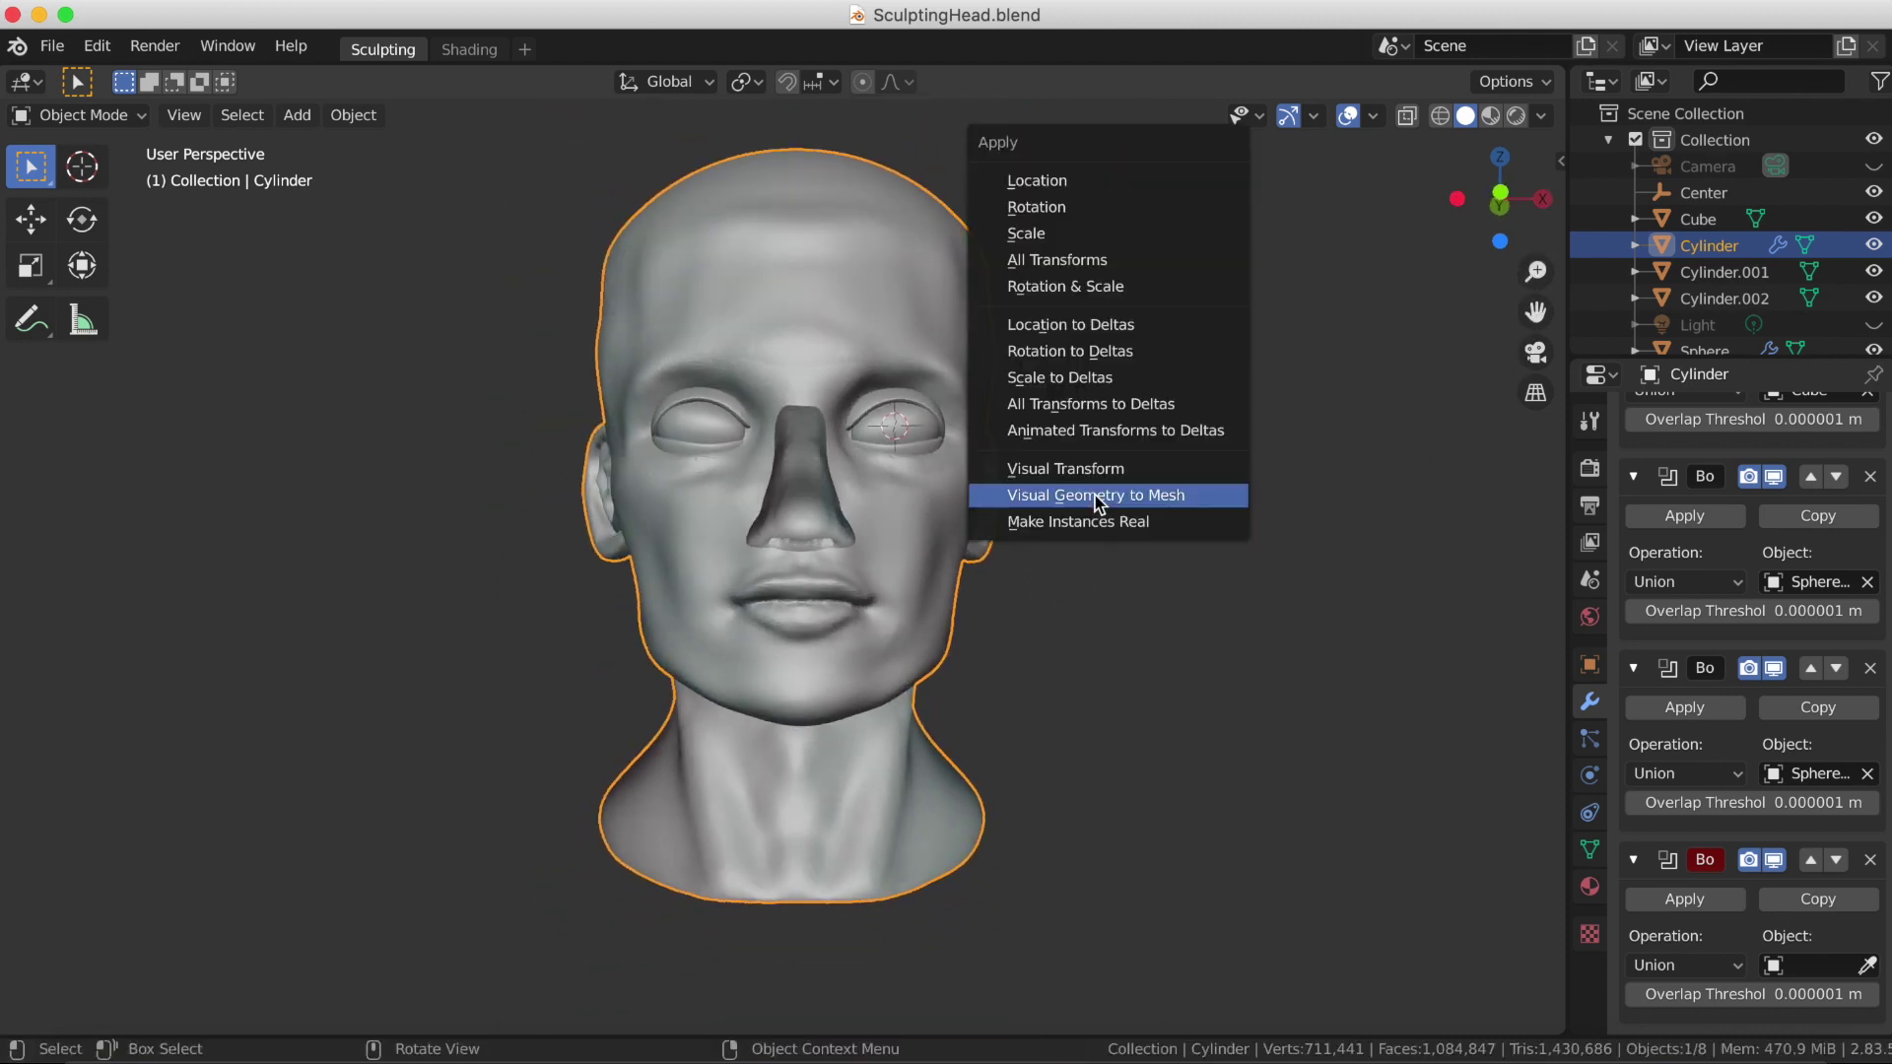
click(1076, 498)
Step: Hide the merged head and delete all the remaining objects
click(1873, 244)
scroll(1734, 246, down, 3)
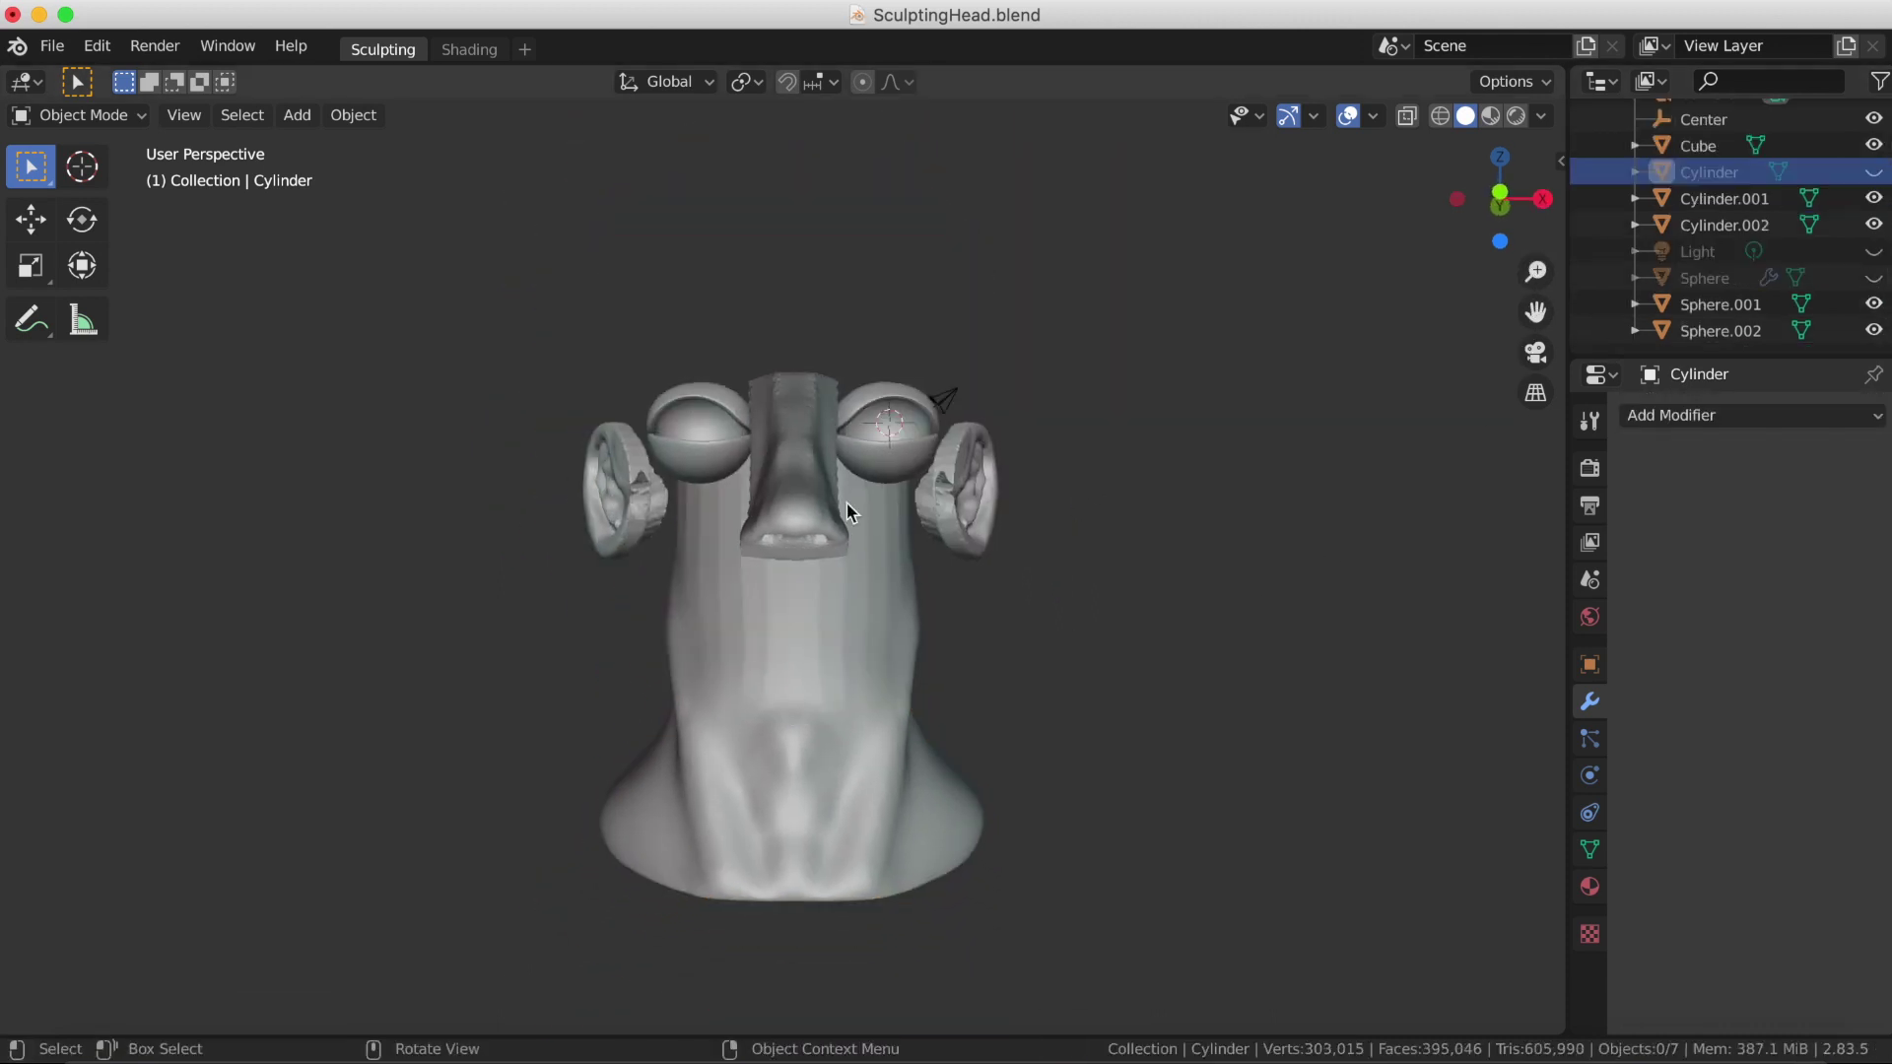
key(a)
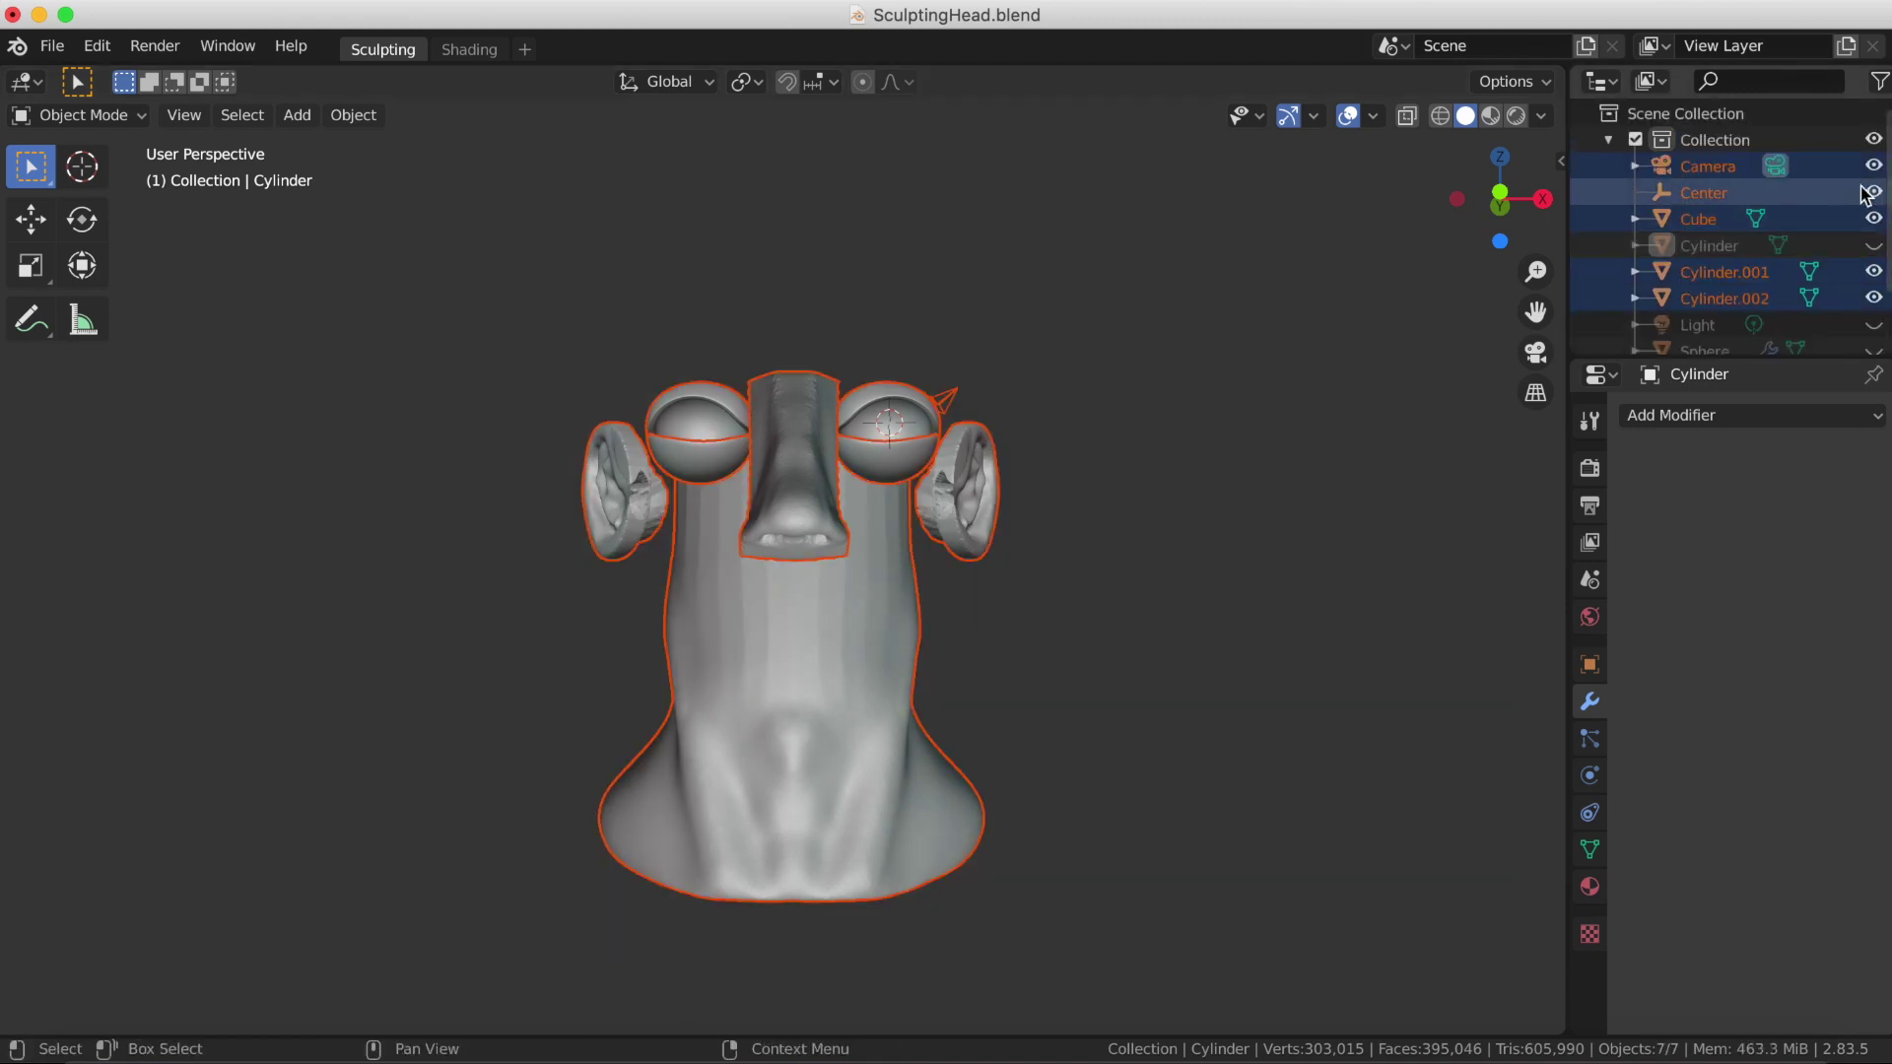
key(x)
click(850, 743)
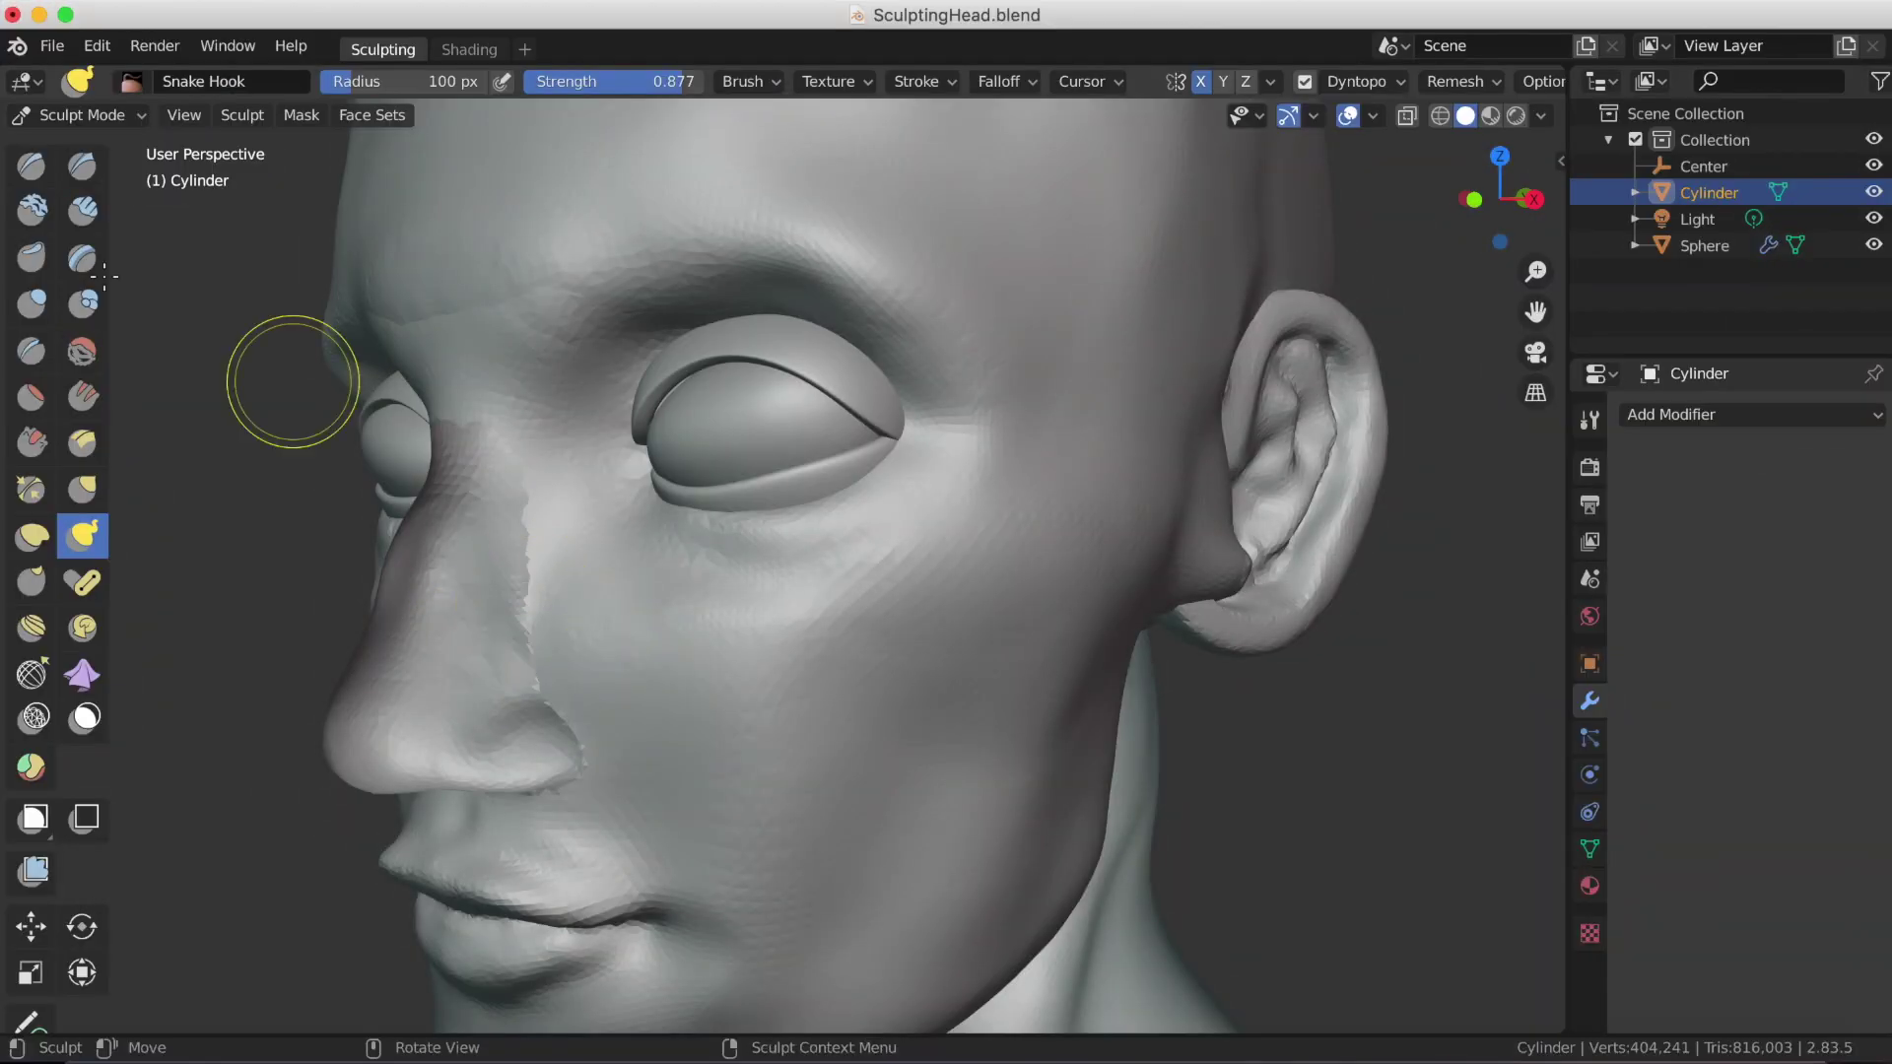
Step: Fill the seam beside the nose with the Clay brush
key(c)
drag(536, 625, 525, 606)
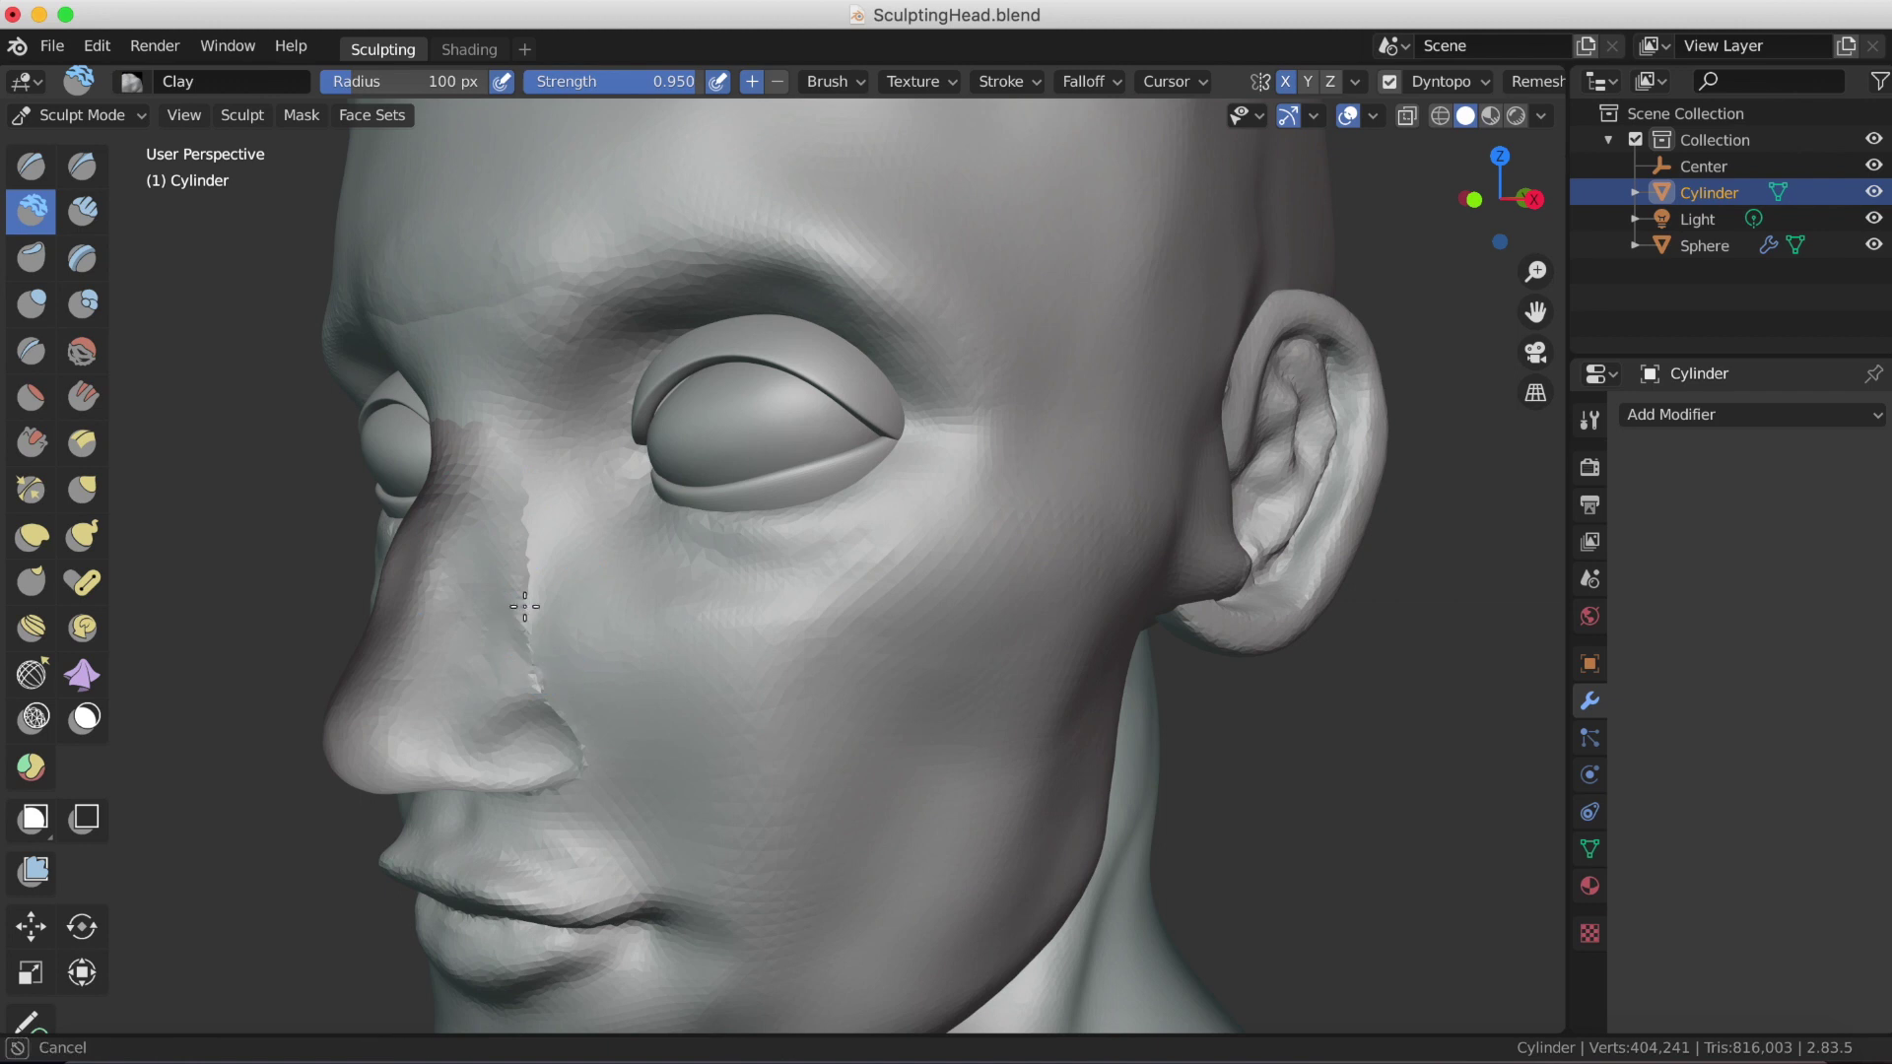
drag(516, 485, 506, 473)
mouse_move(507, 473)
middle_down()
mouse_move(591, 572)
mouse_move(477, 676)
middle_up()
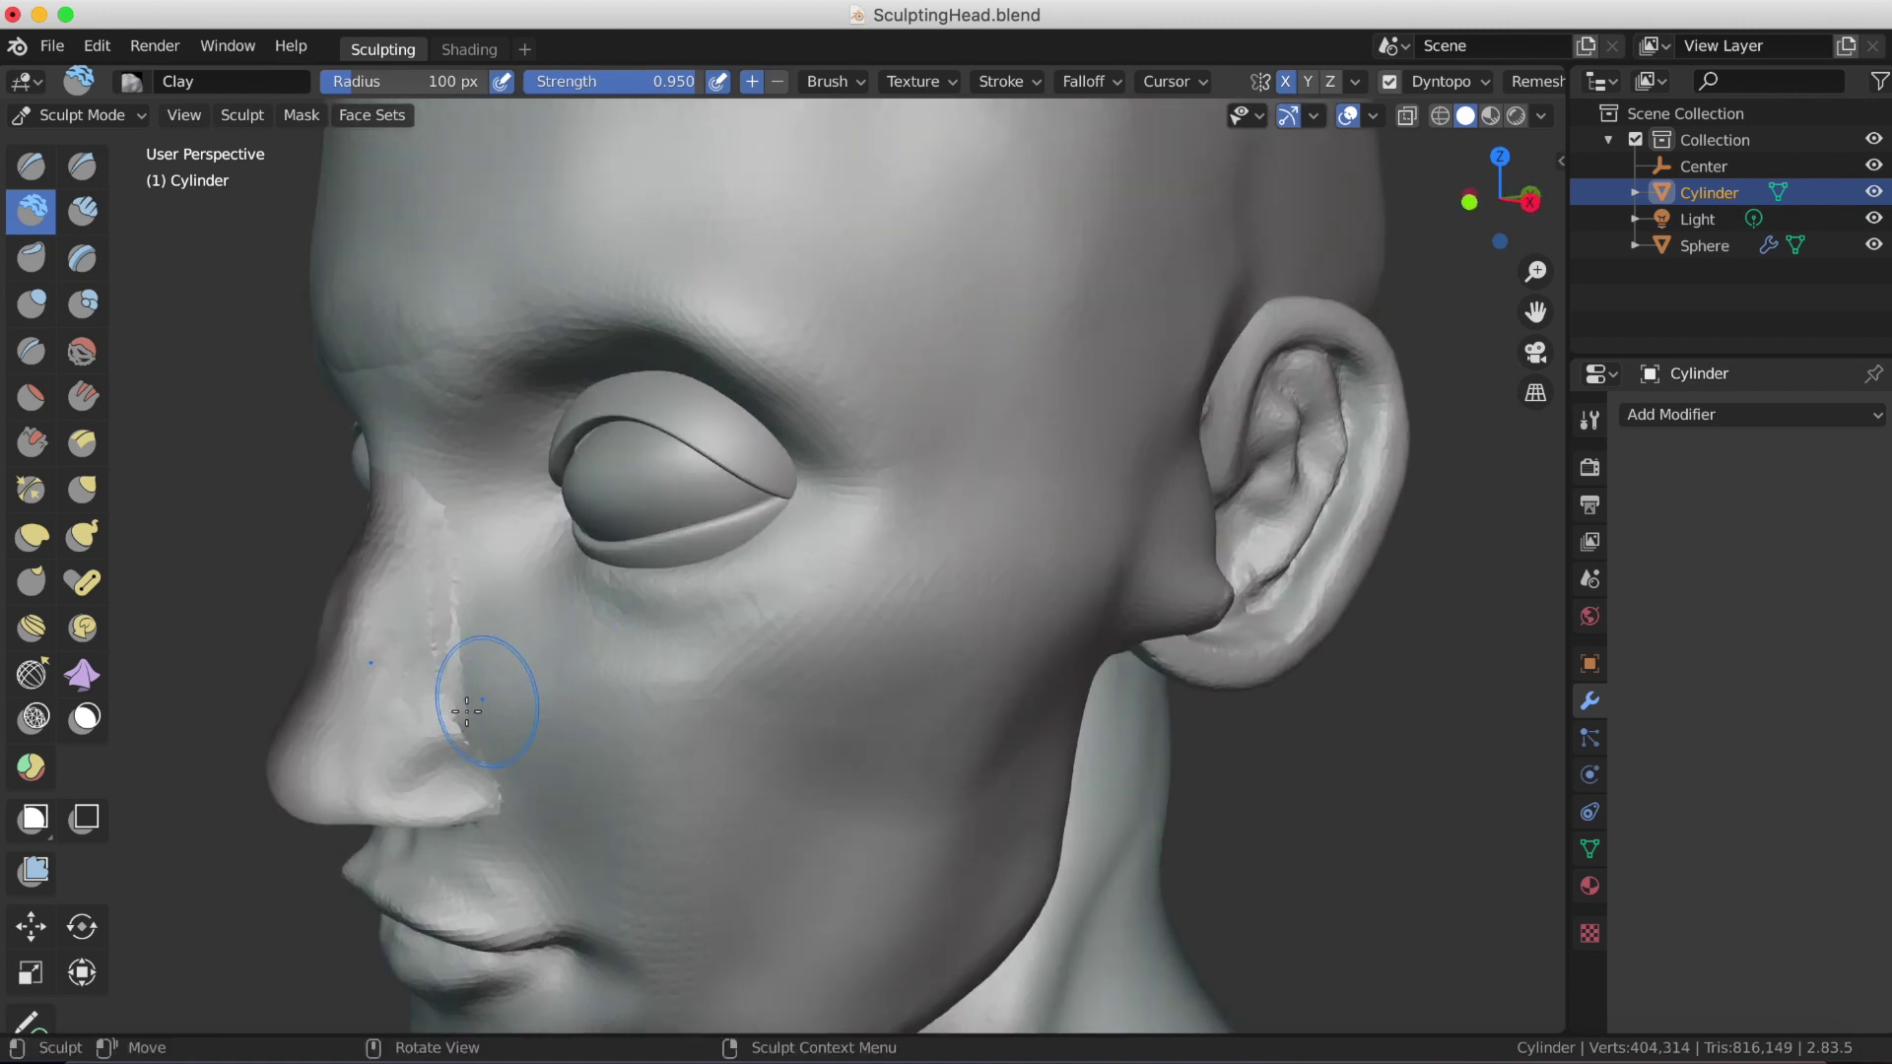
drag(477, 676, 441, 570)
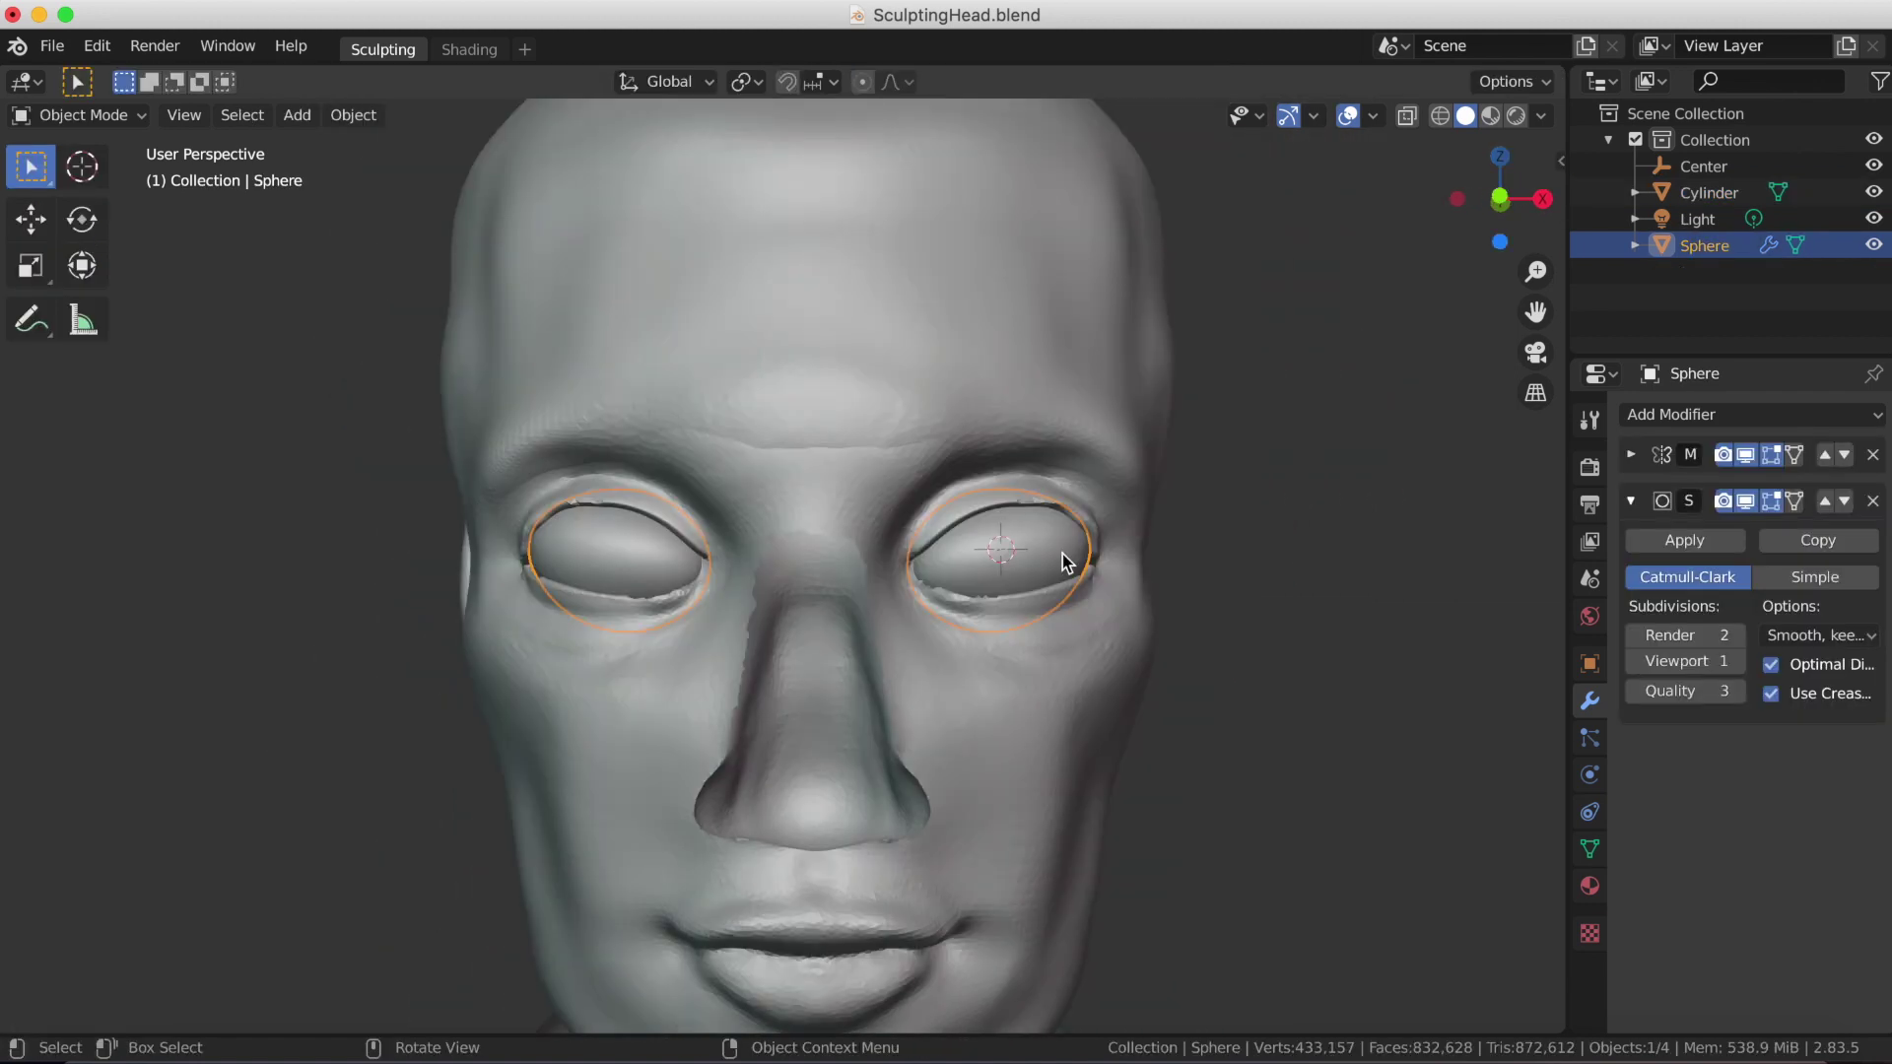
Step: Sculpt on the eye sphere, hide its mirrored copy, and mask a round iris area
click(79, 115)
click(80, 207)
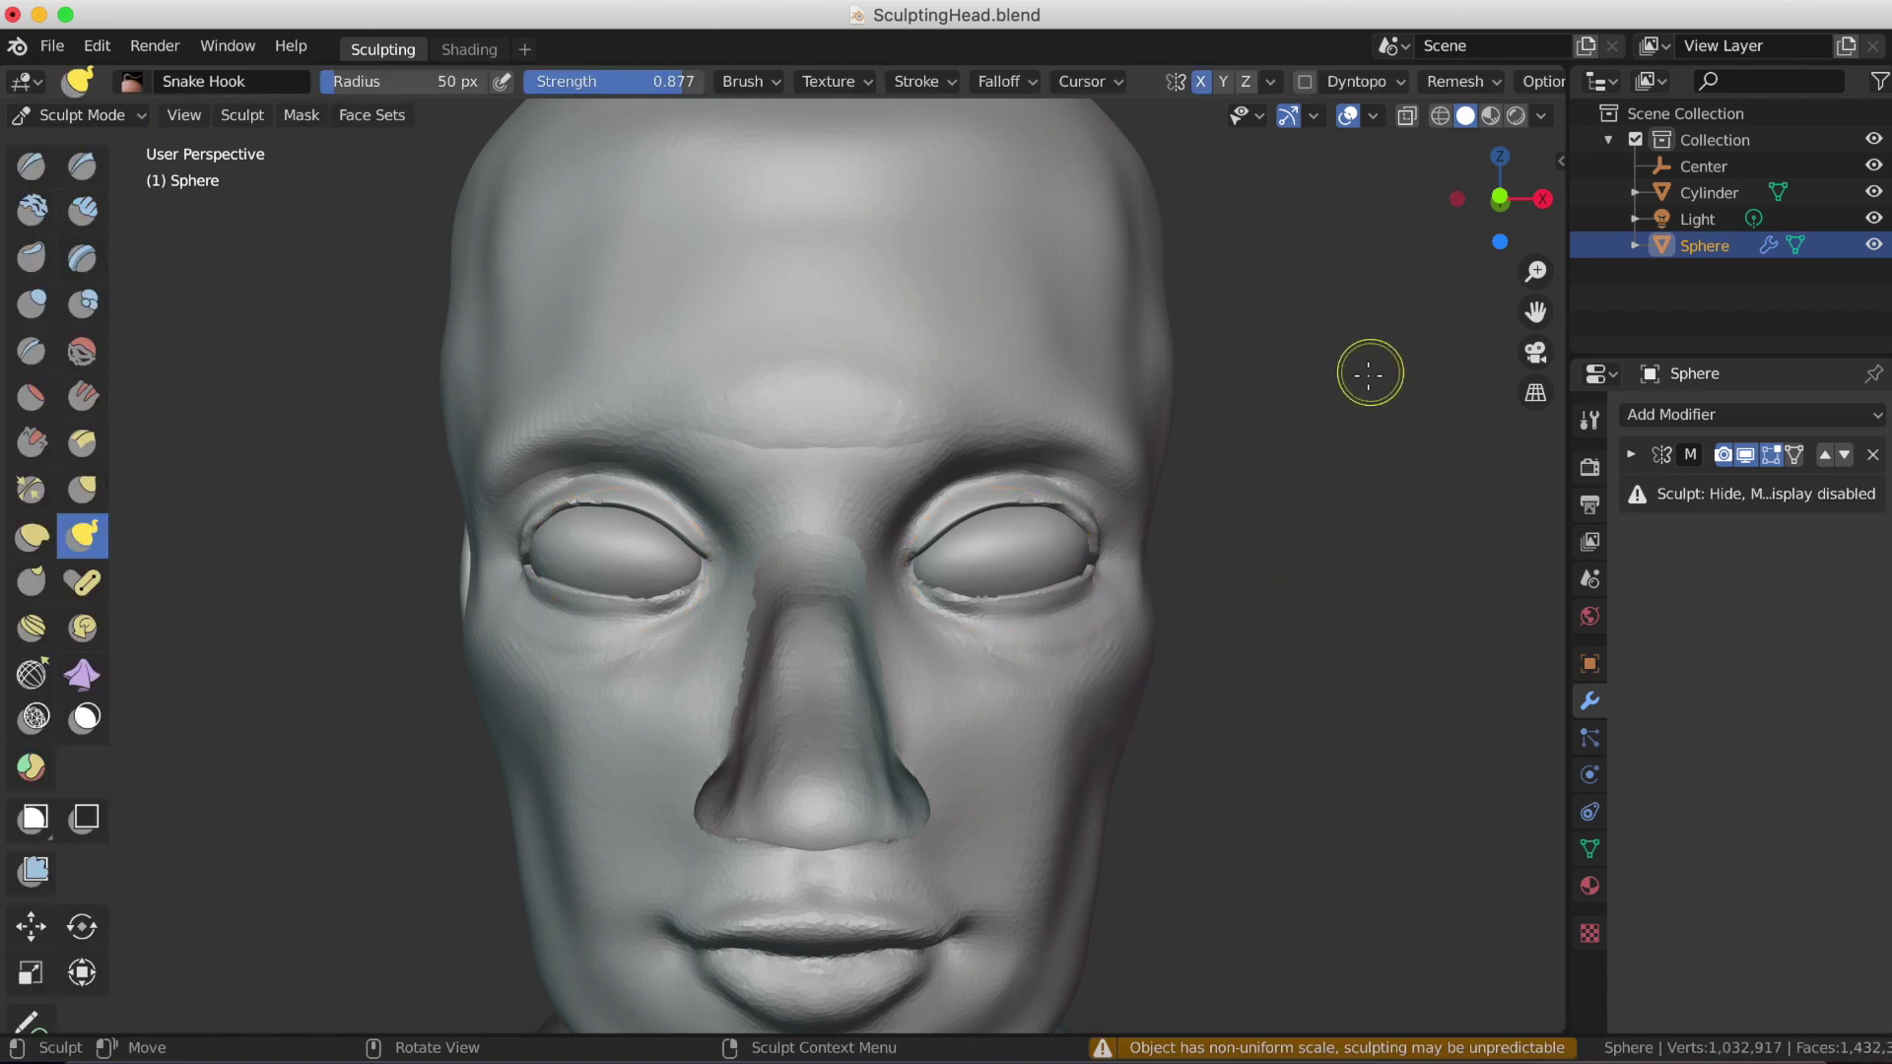
scroll(866, 591, up, 3)
key(m)
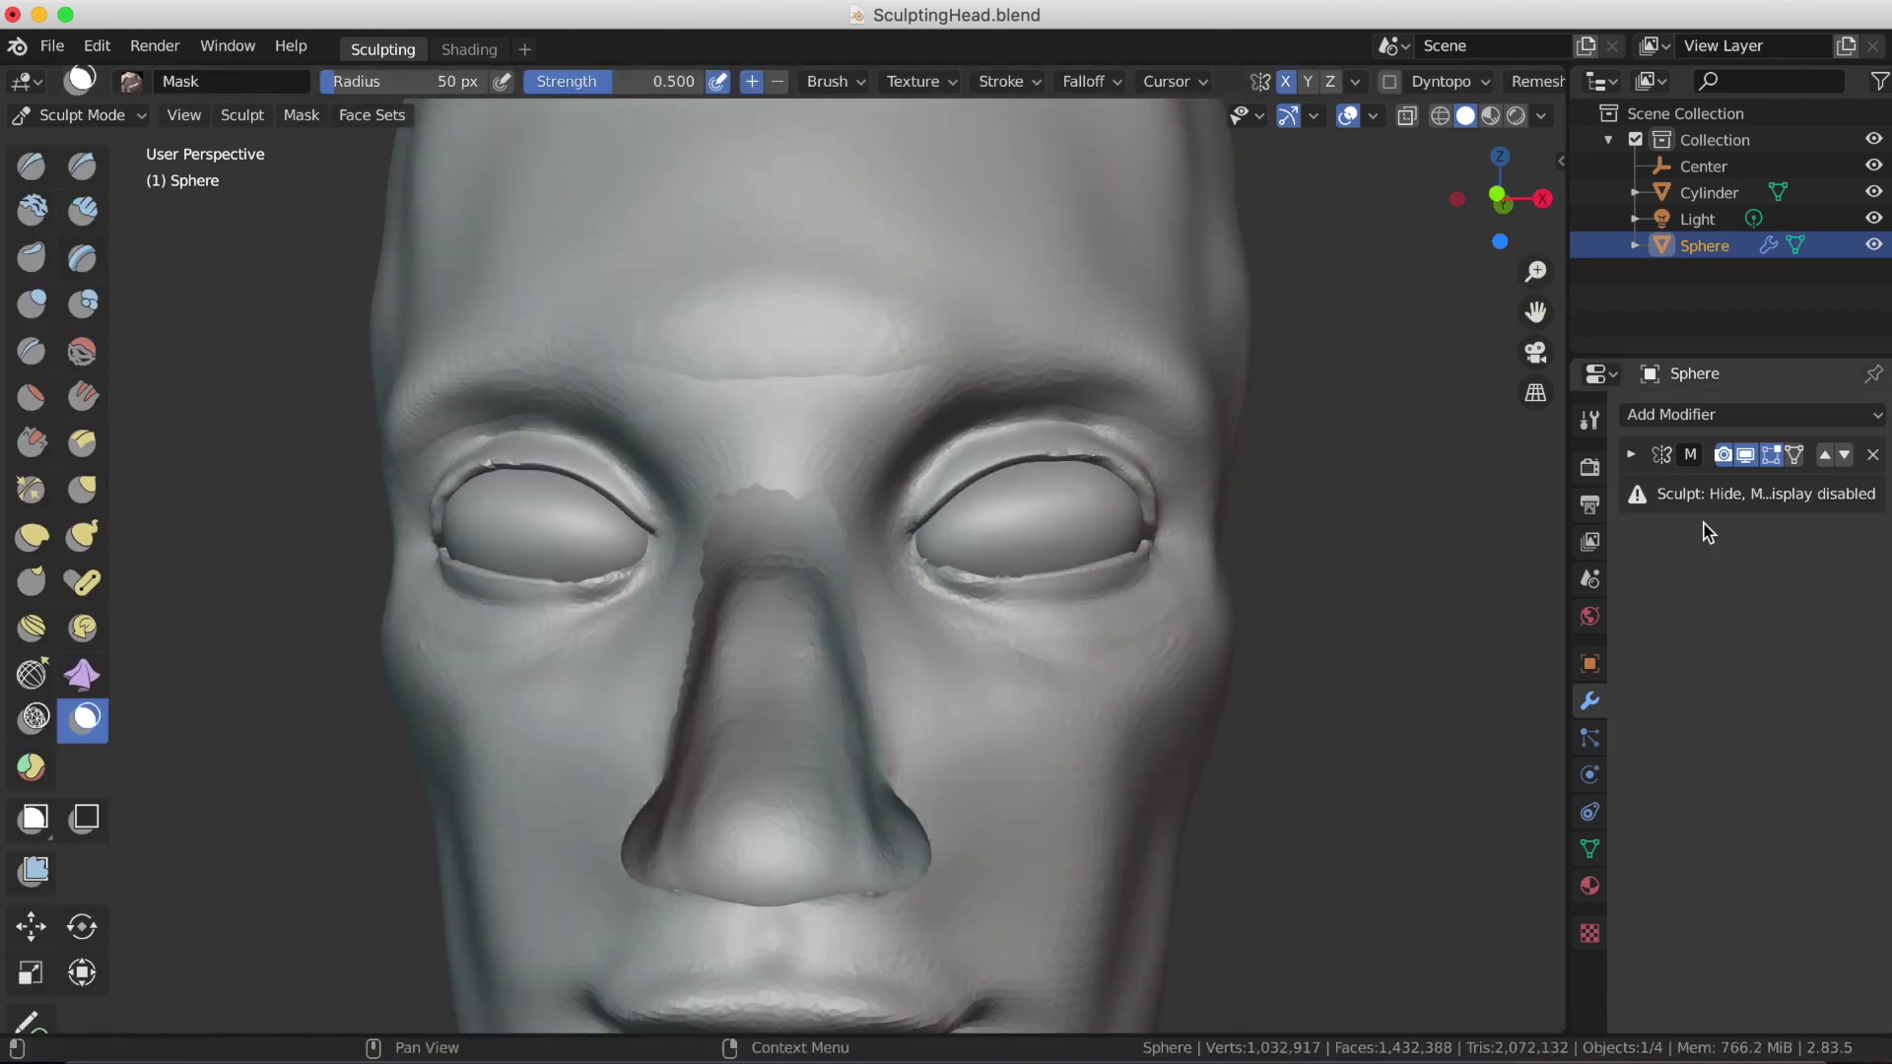
click(1745, 454)
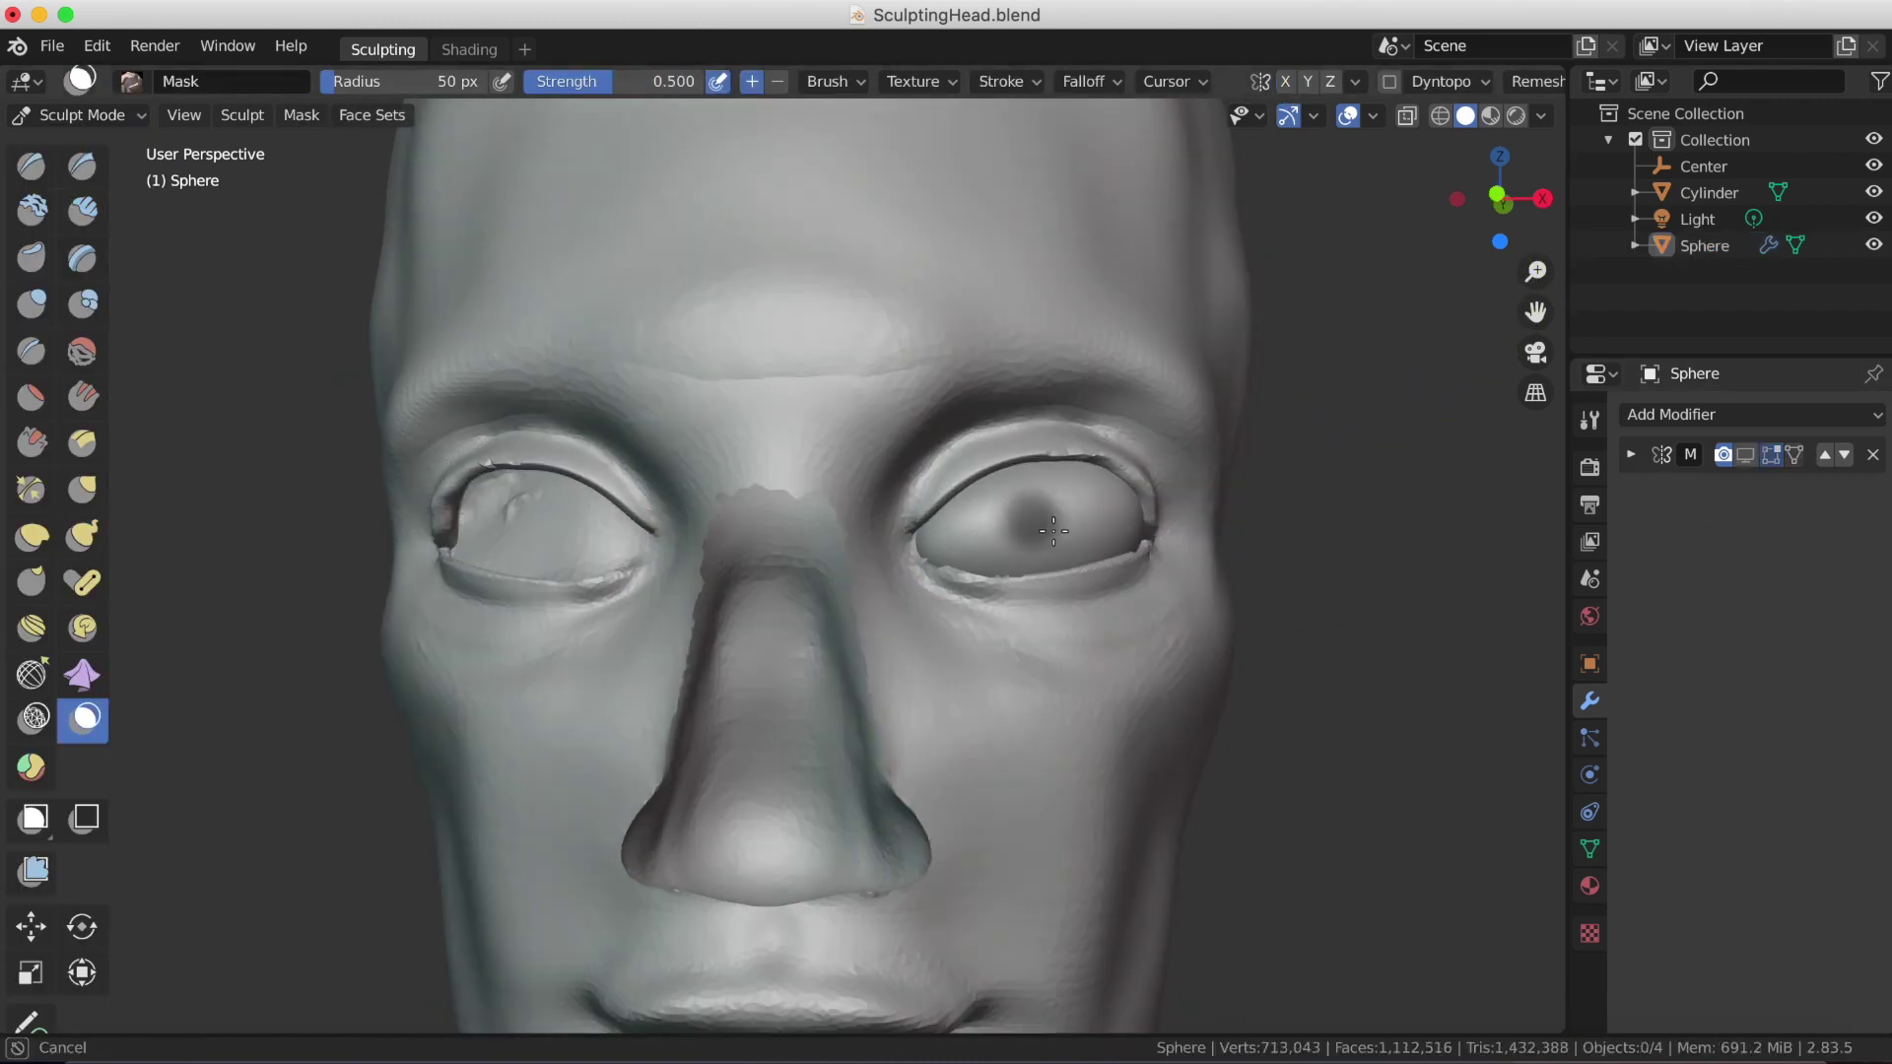
drag(1053, 533, 1077, 528)
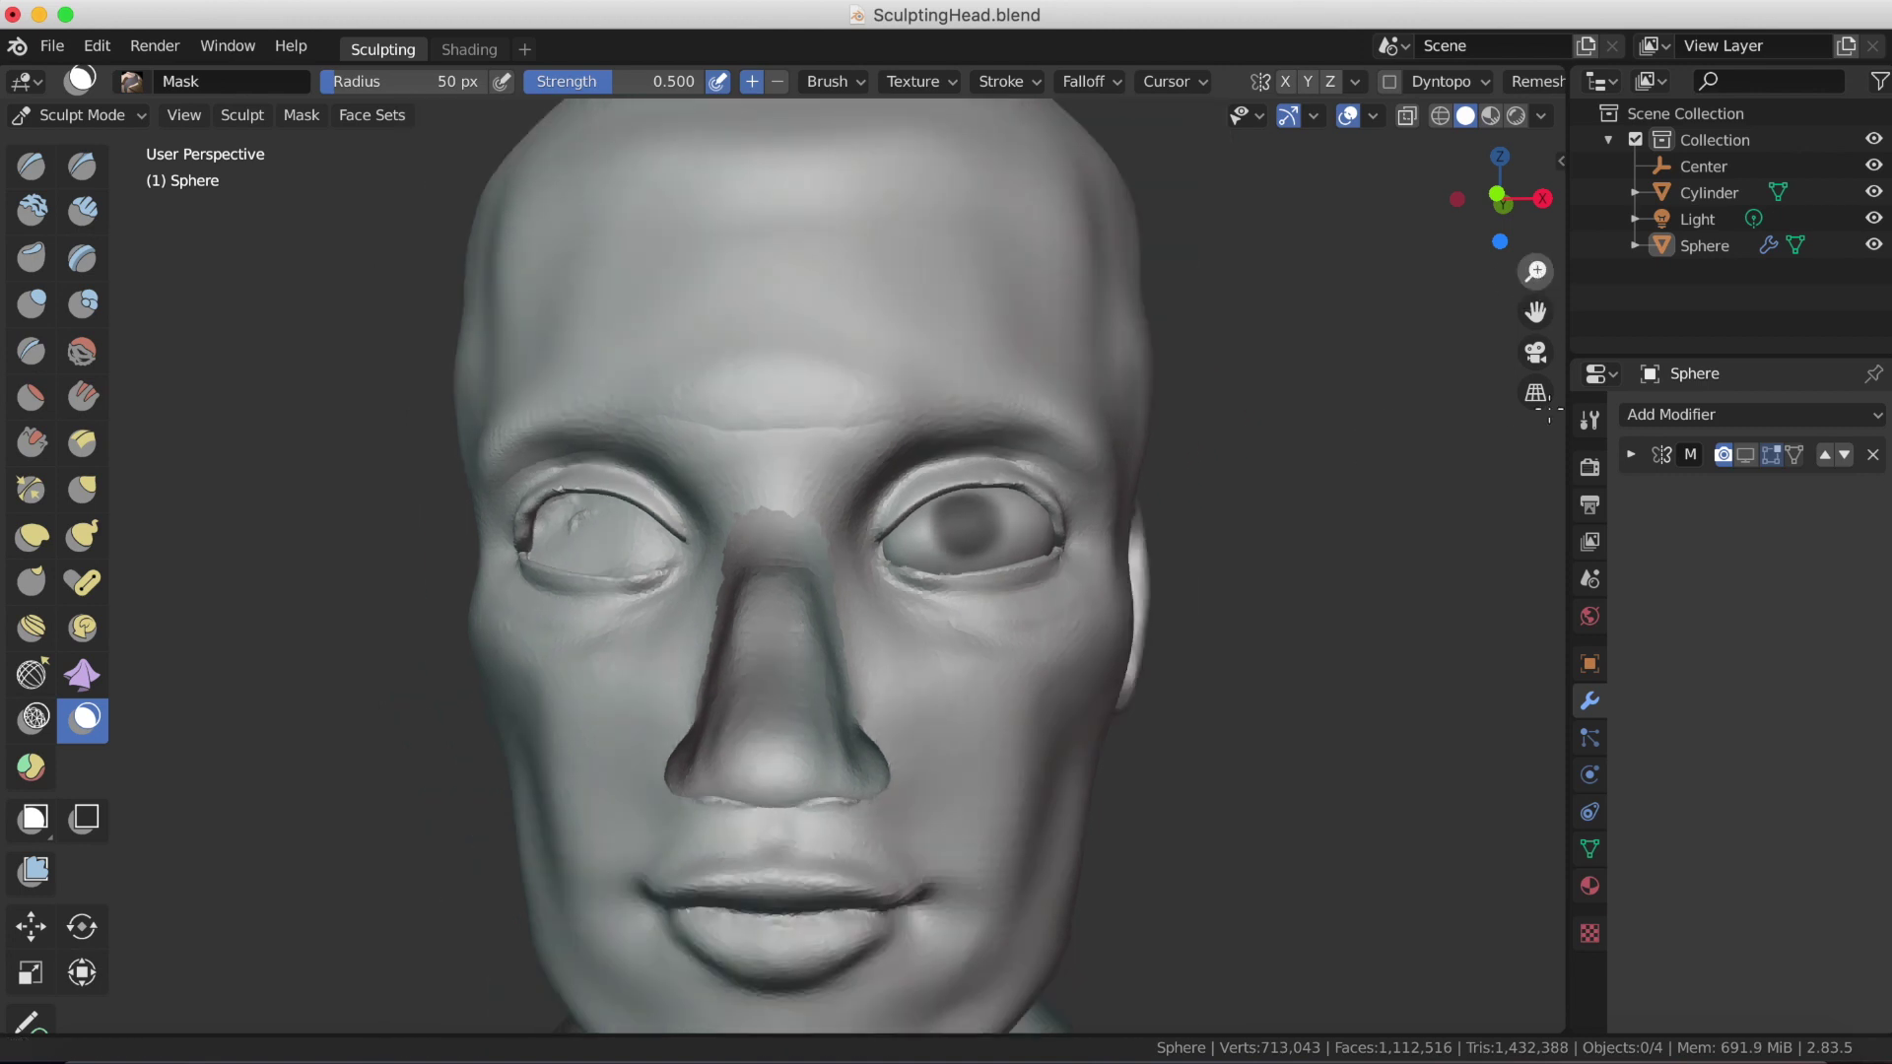
drag(1535, 271, 1501, 469)
scroll(692, 172, up, 5)
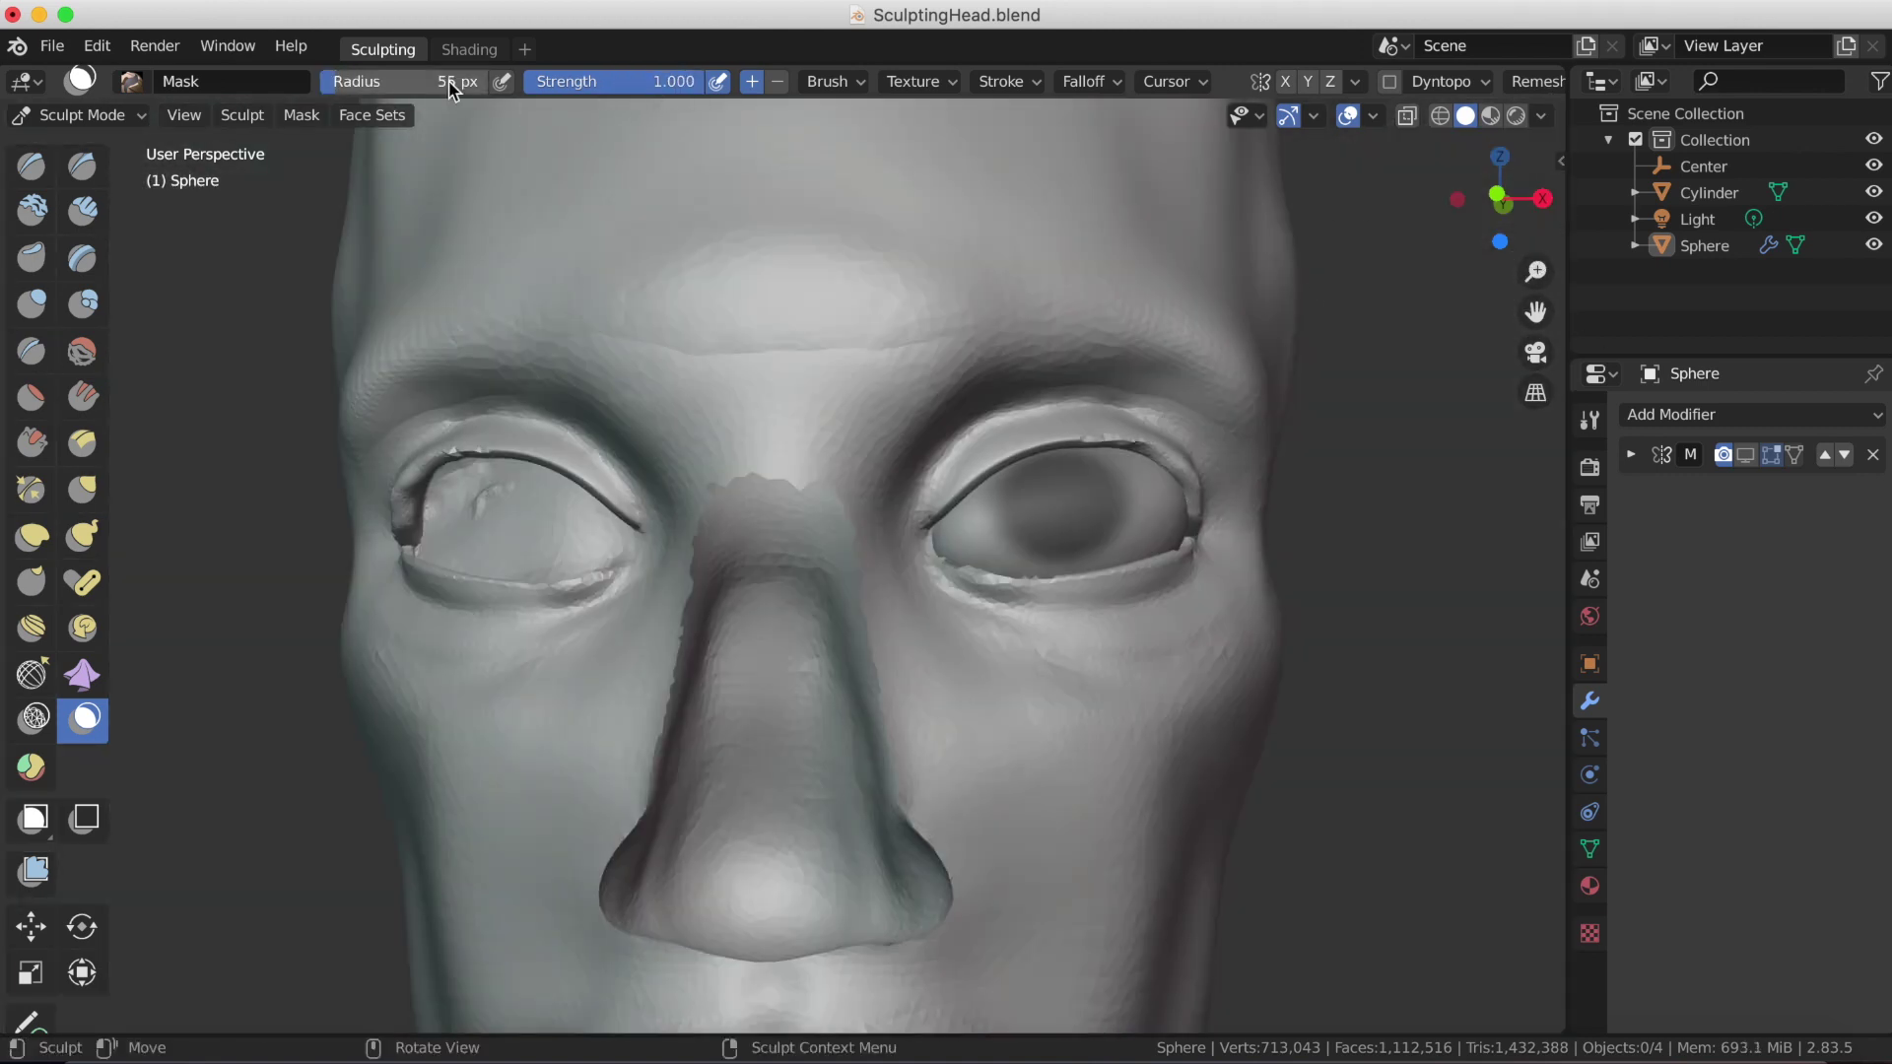
Step: Pull the iris area outward with the Grab brush, checking it from side and front views
middle_drag(968, 676, 802, 671)
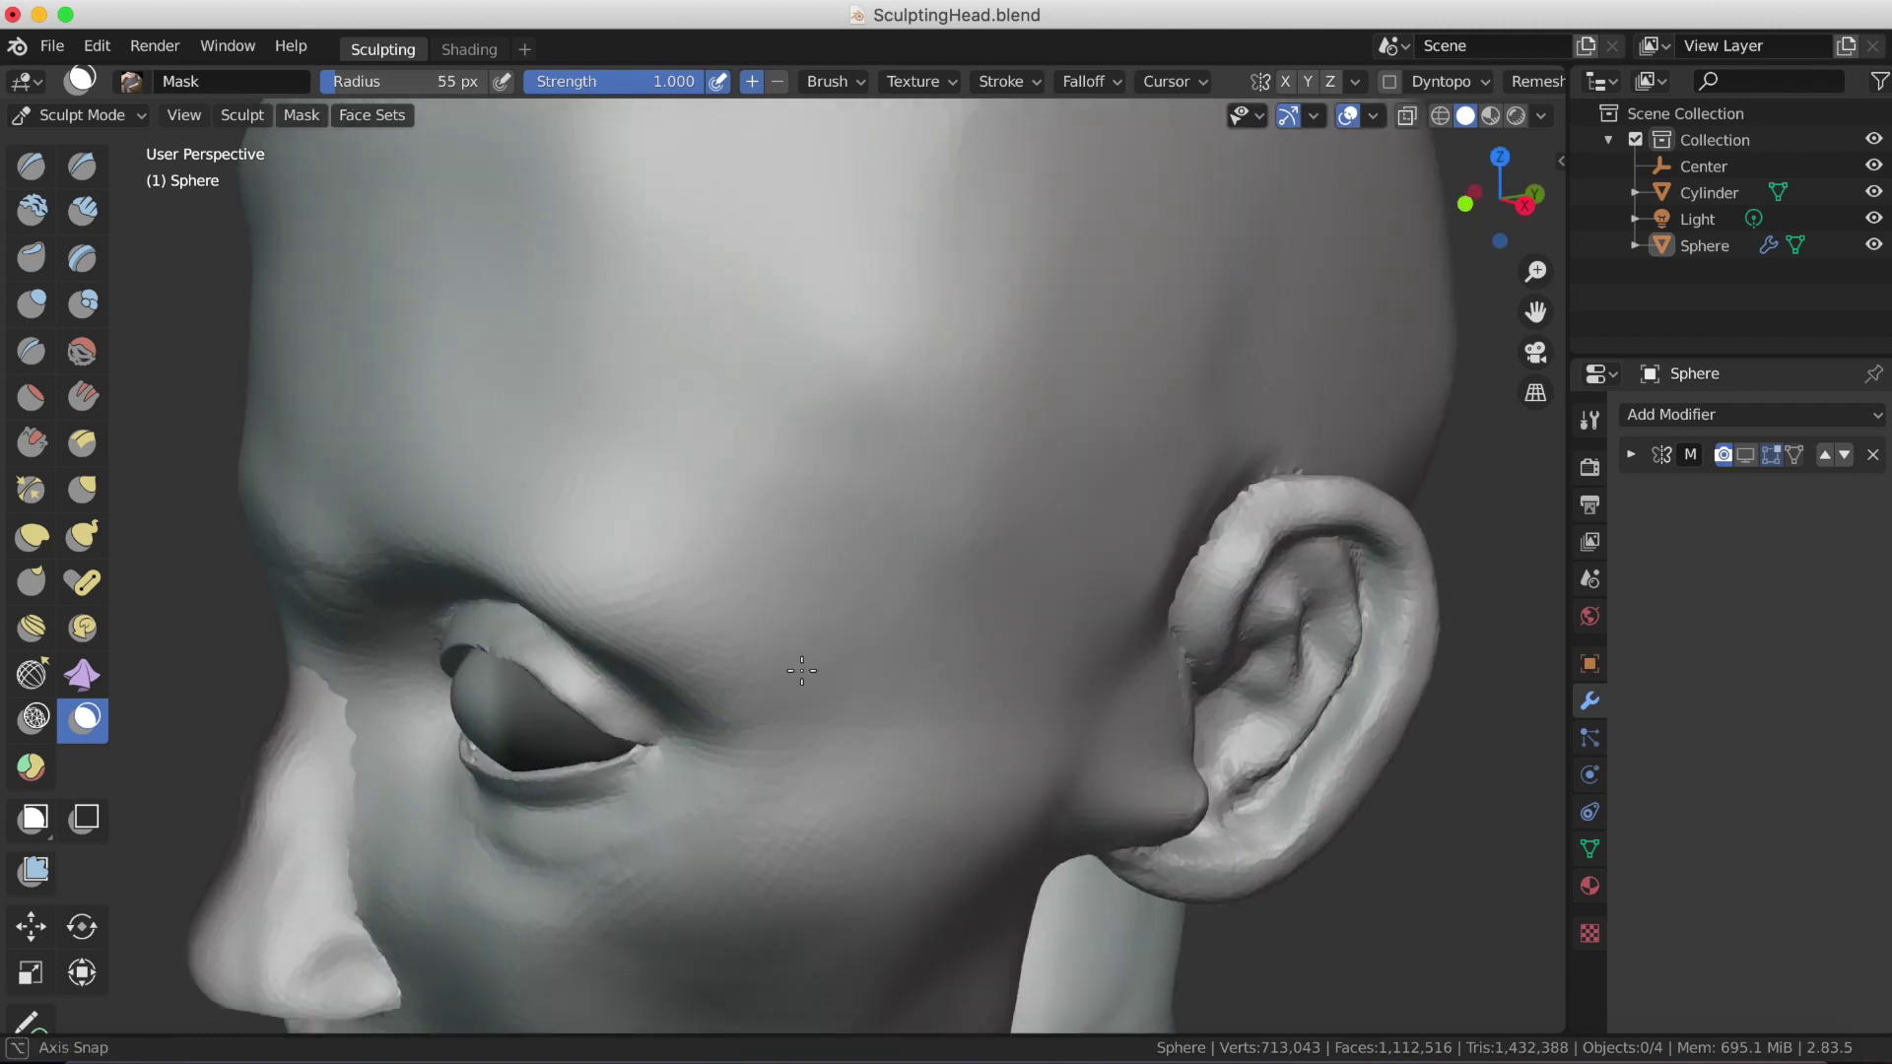
key(KP_3)
key(g)
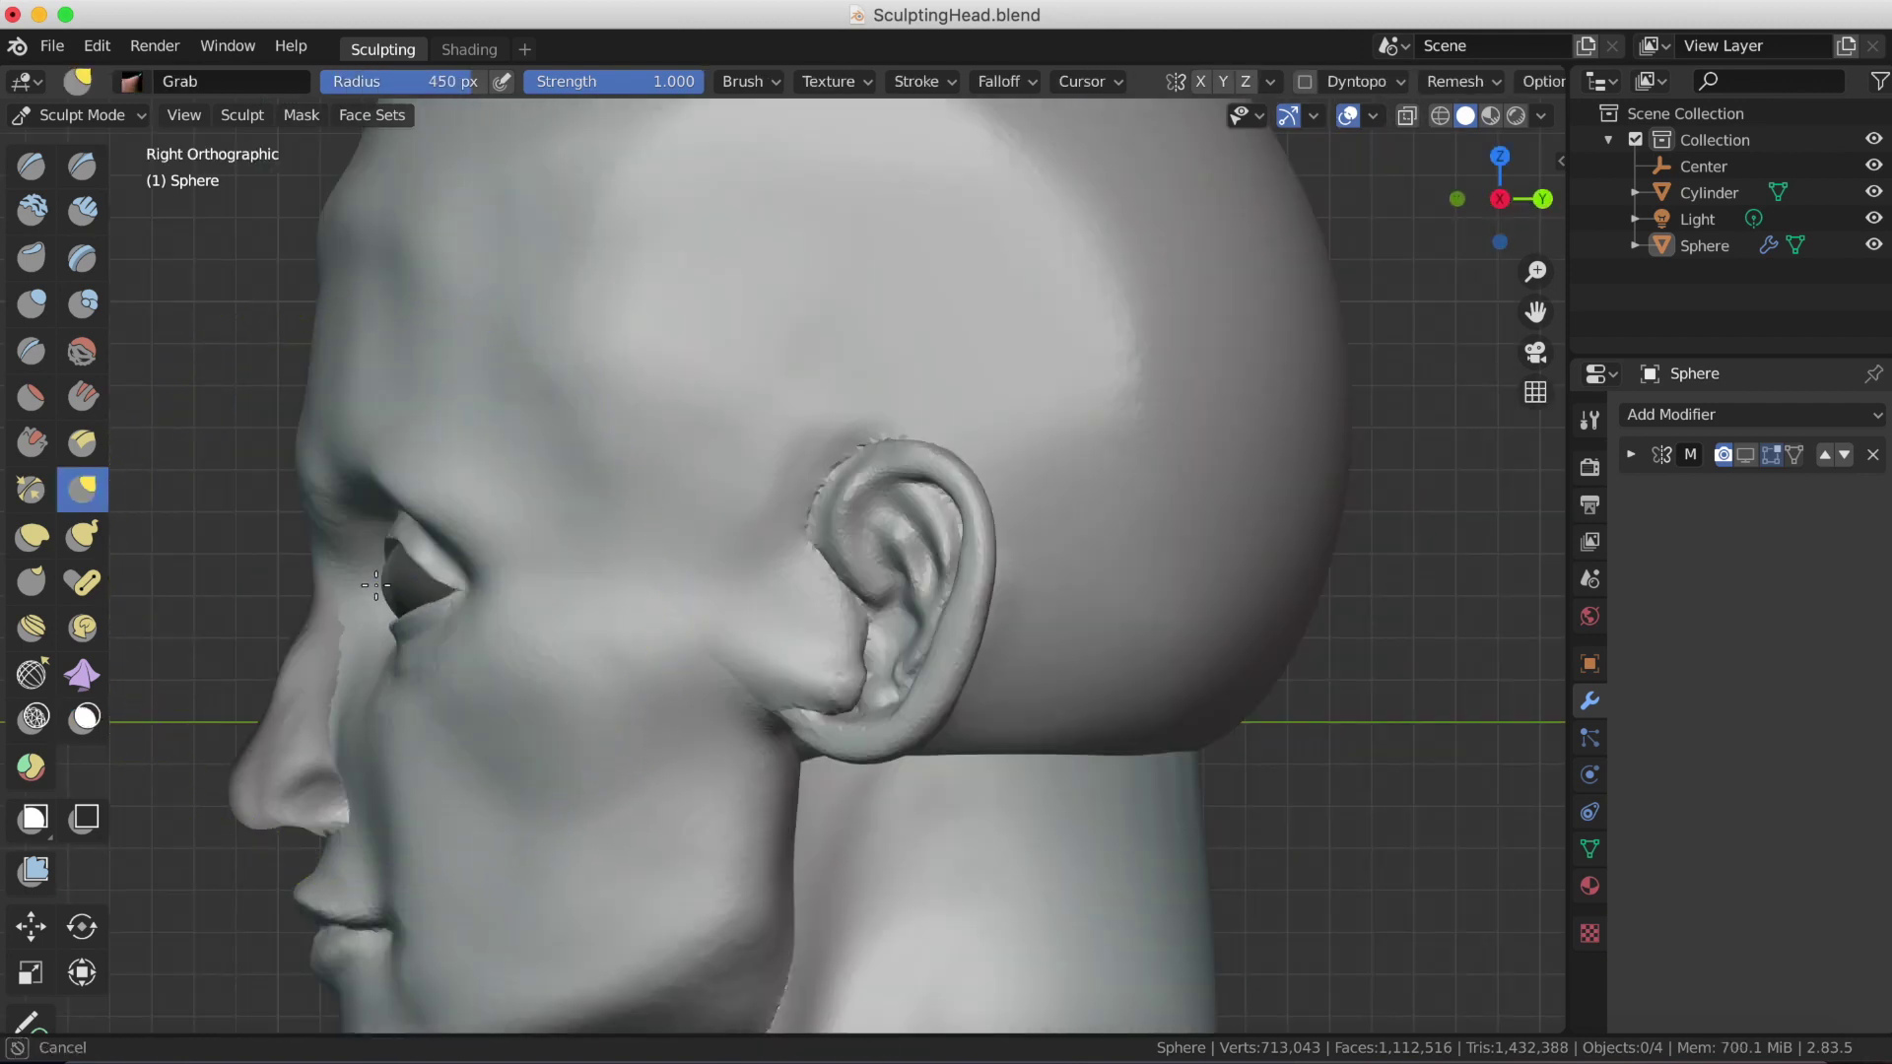
mouse_move(398, 569)
middle_down()
mouse_move(641, 710)
mouse_move(953, 845)
mouse_move(955, 494)
middle_up()
drag(955, 494, 951, 452)
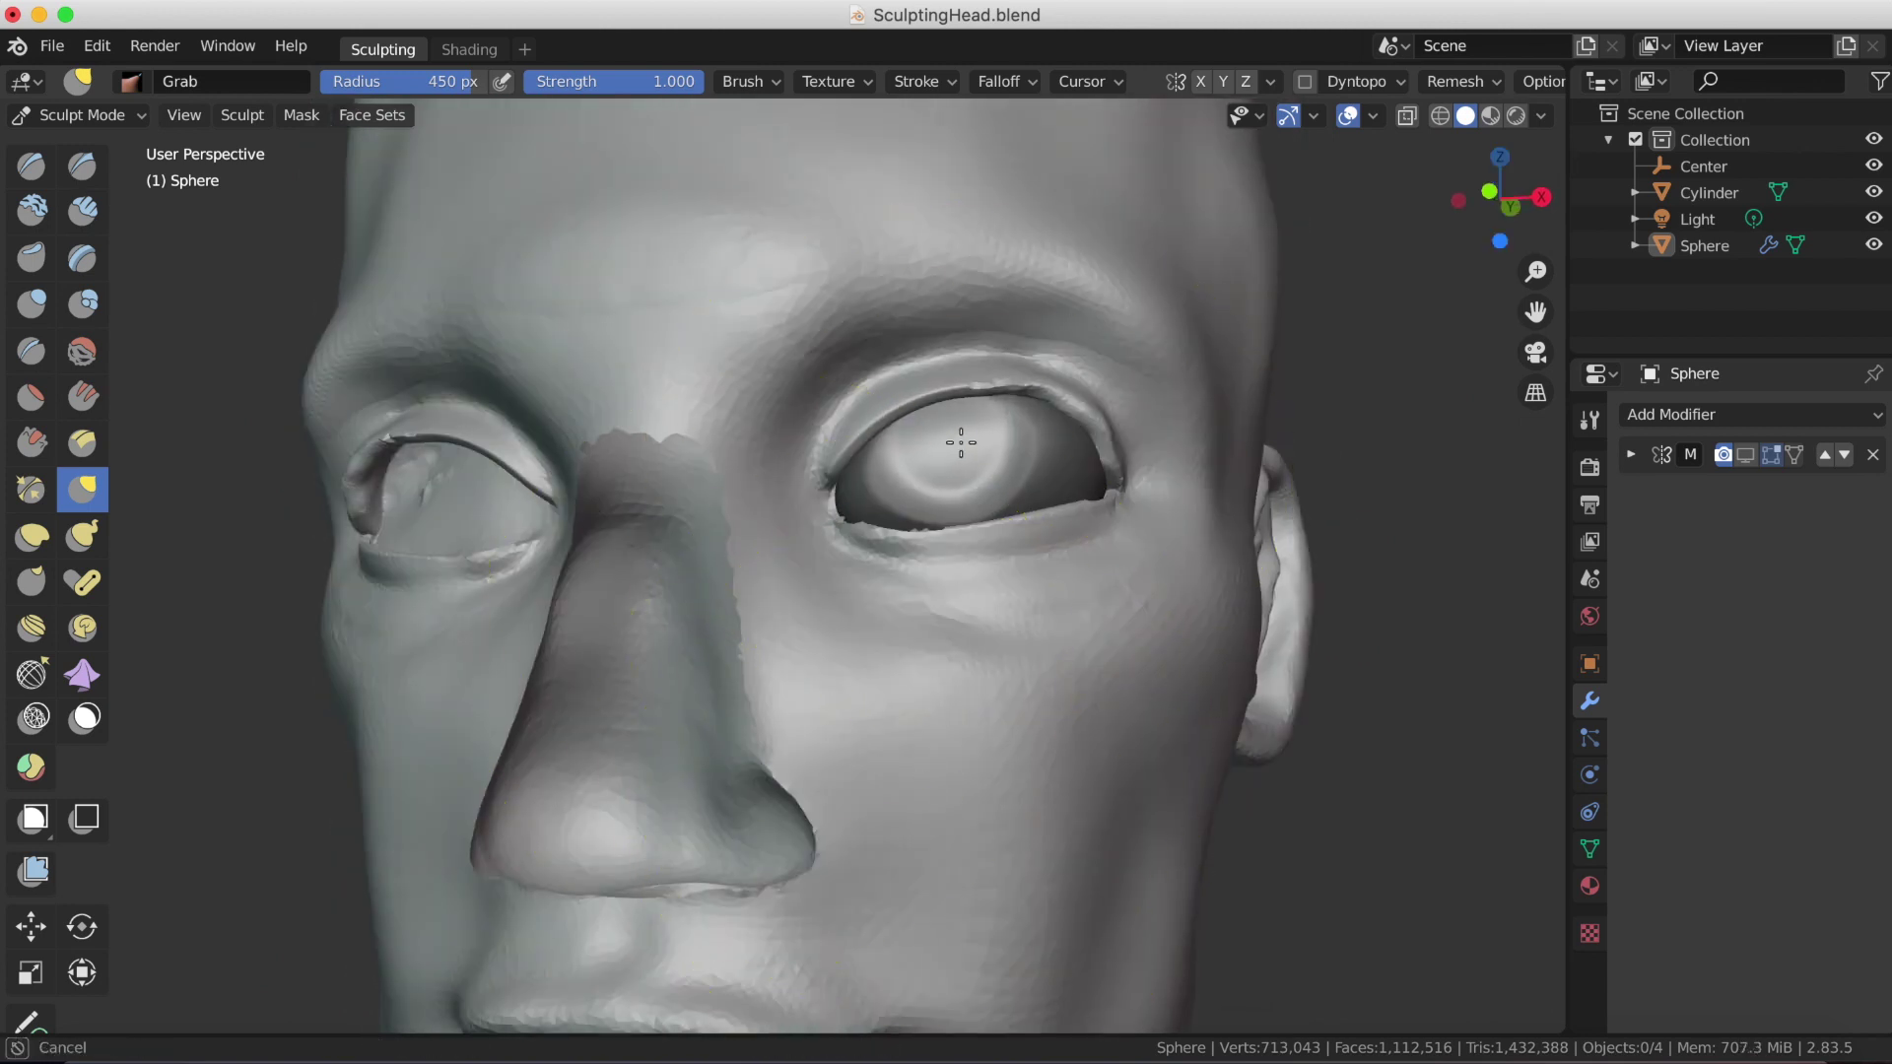
scroll(962, 469, down, 3)
key(KP_1)
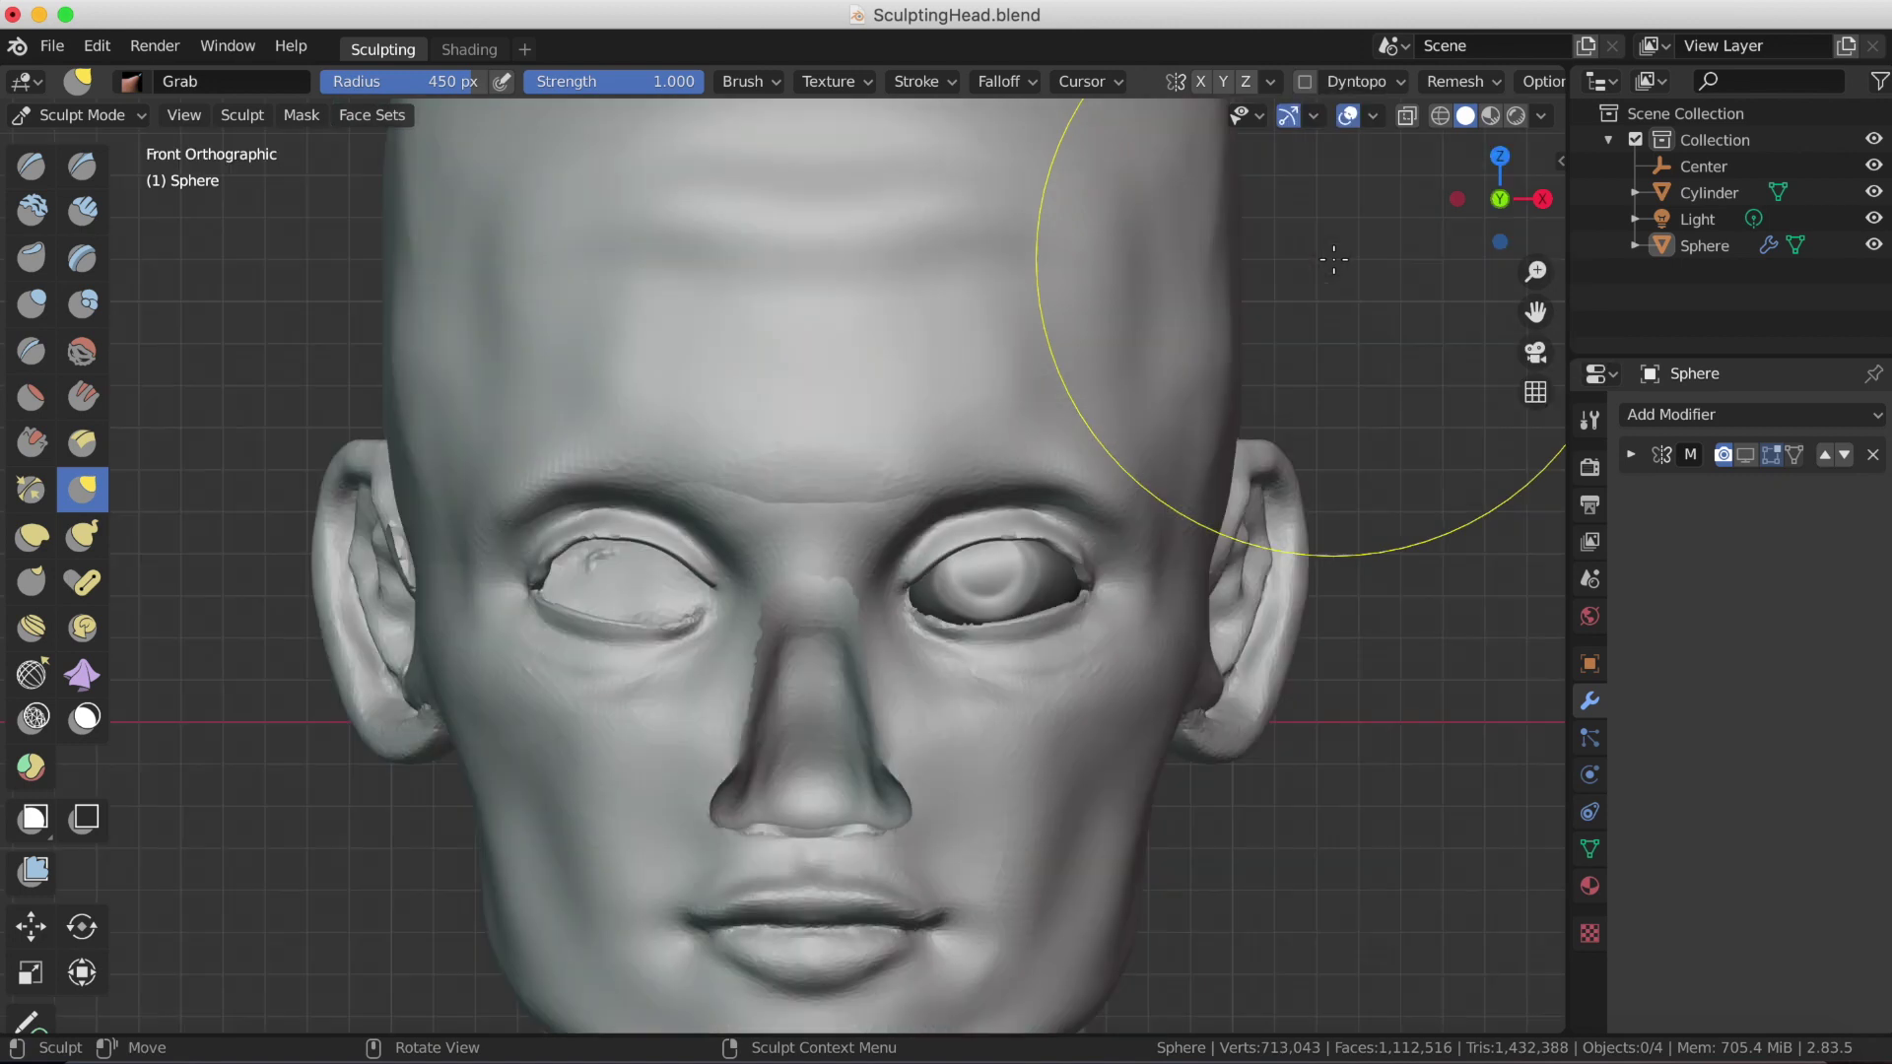
drag(1535, 269, 1288, 526)
middle_drag(1288, 526, 1254, 611)
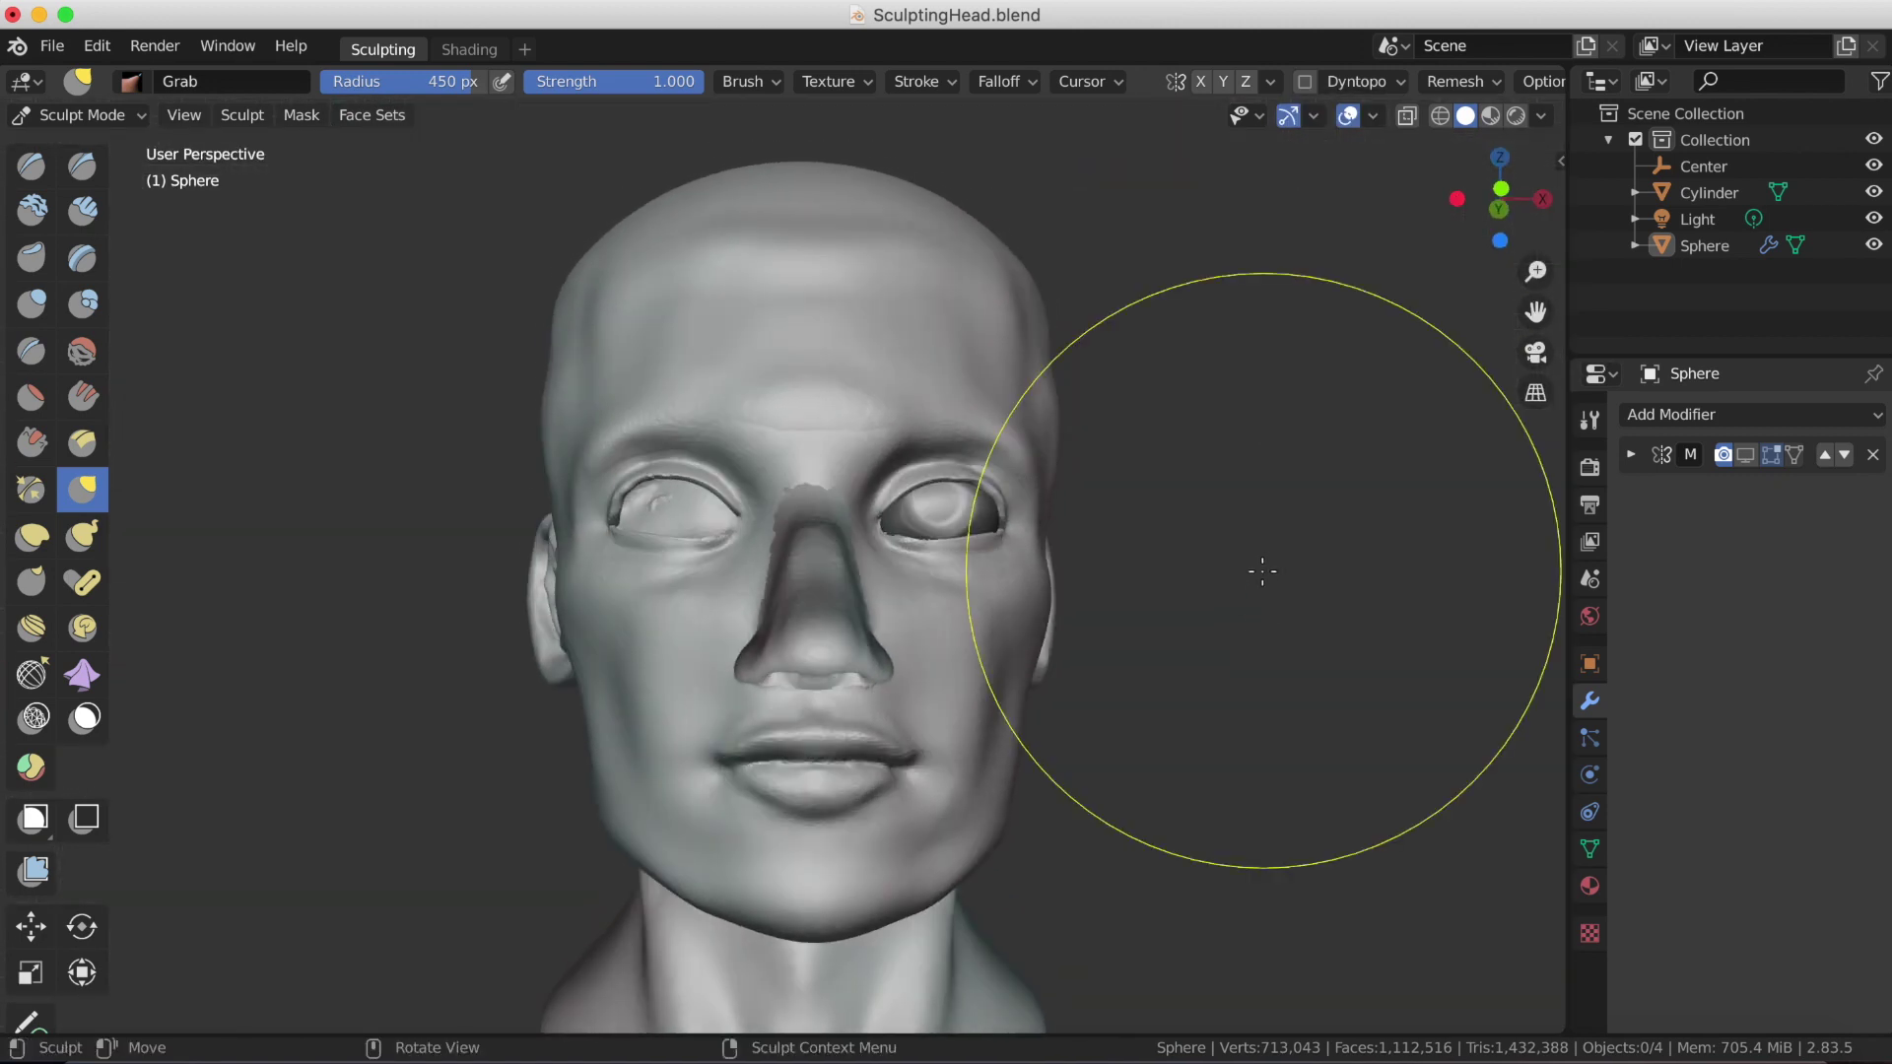
scroll(1544, 238, up, 1)
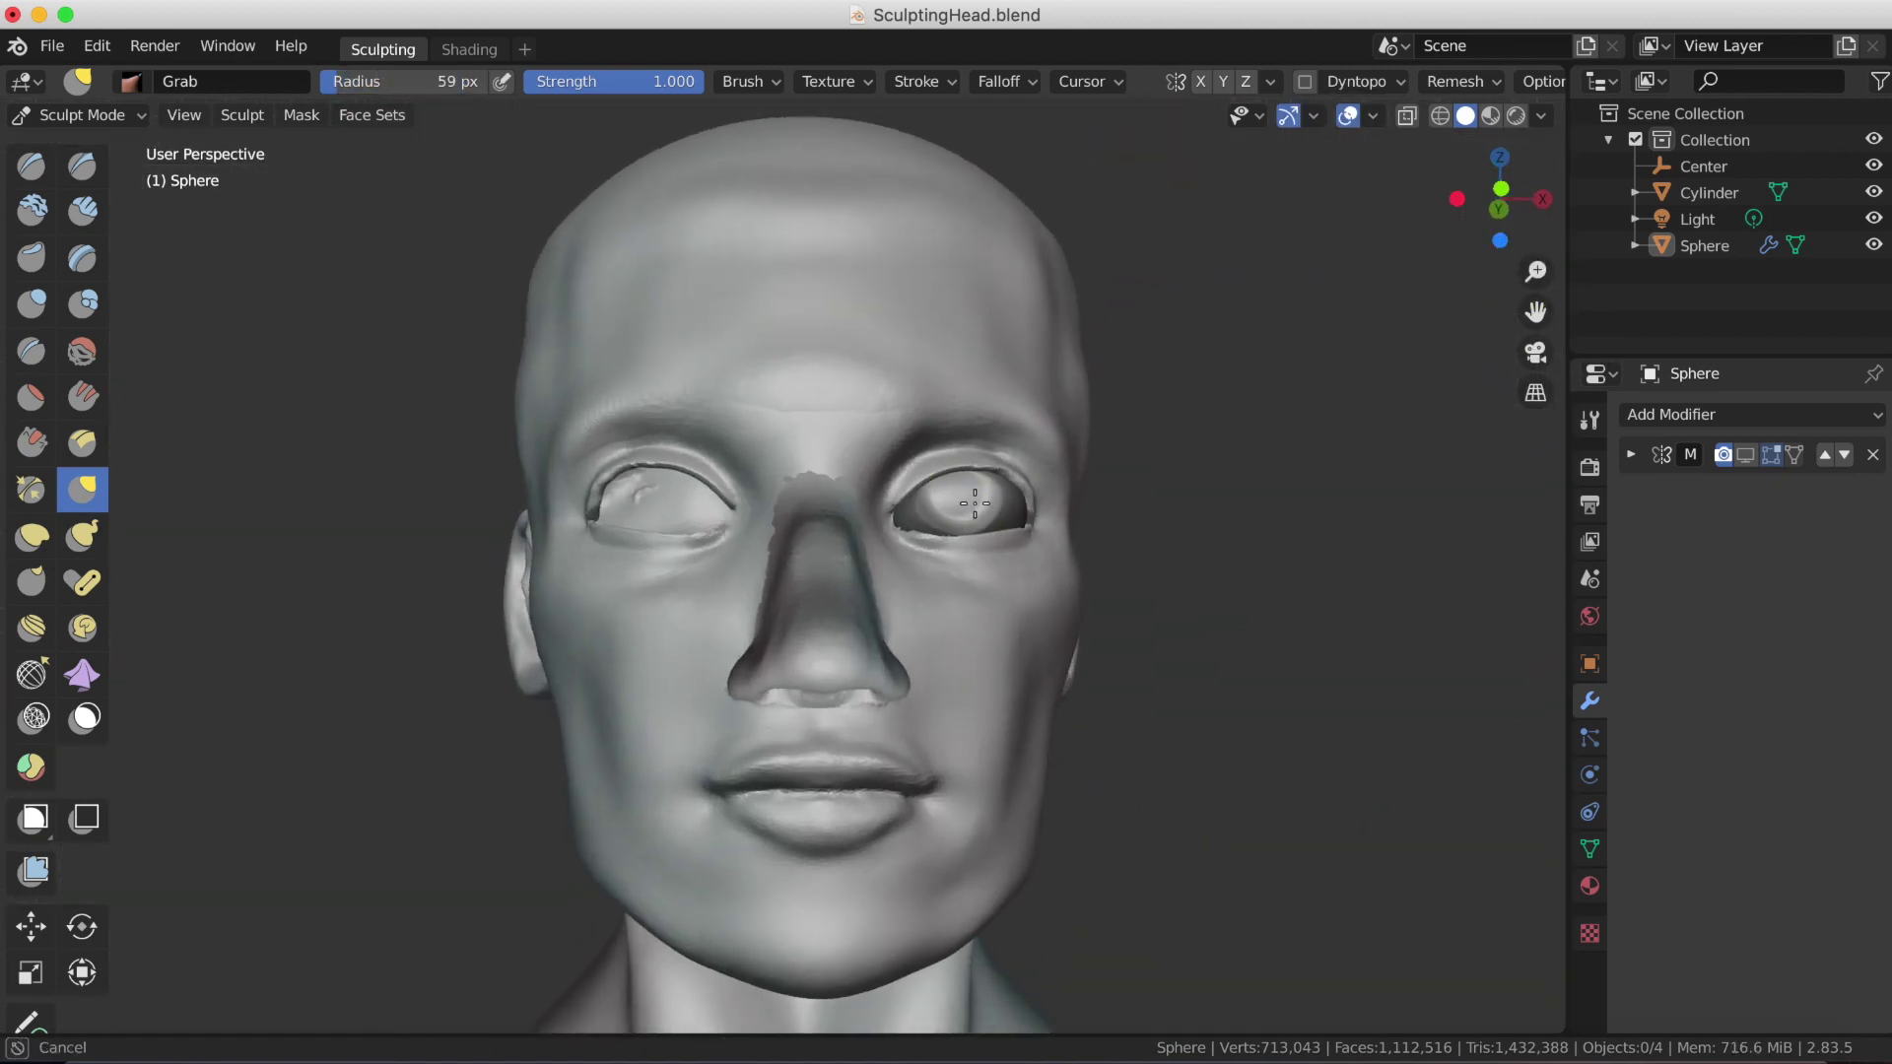
mouse_move(974, 487)
middle_down()
mouse_move(1043, 569)
mouse_move(893, 565)
middle_up()
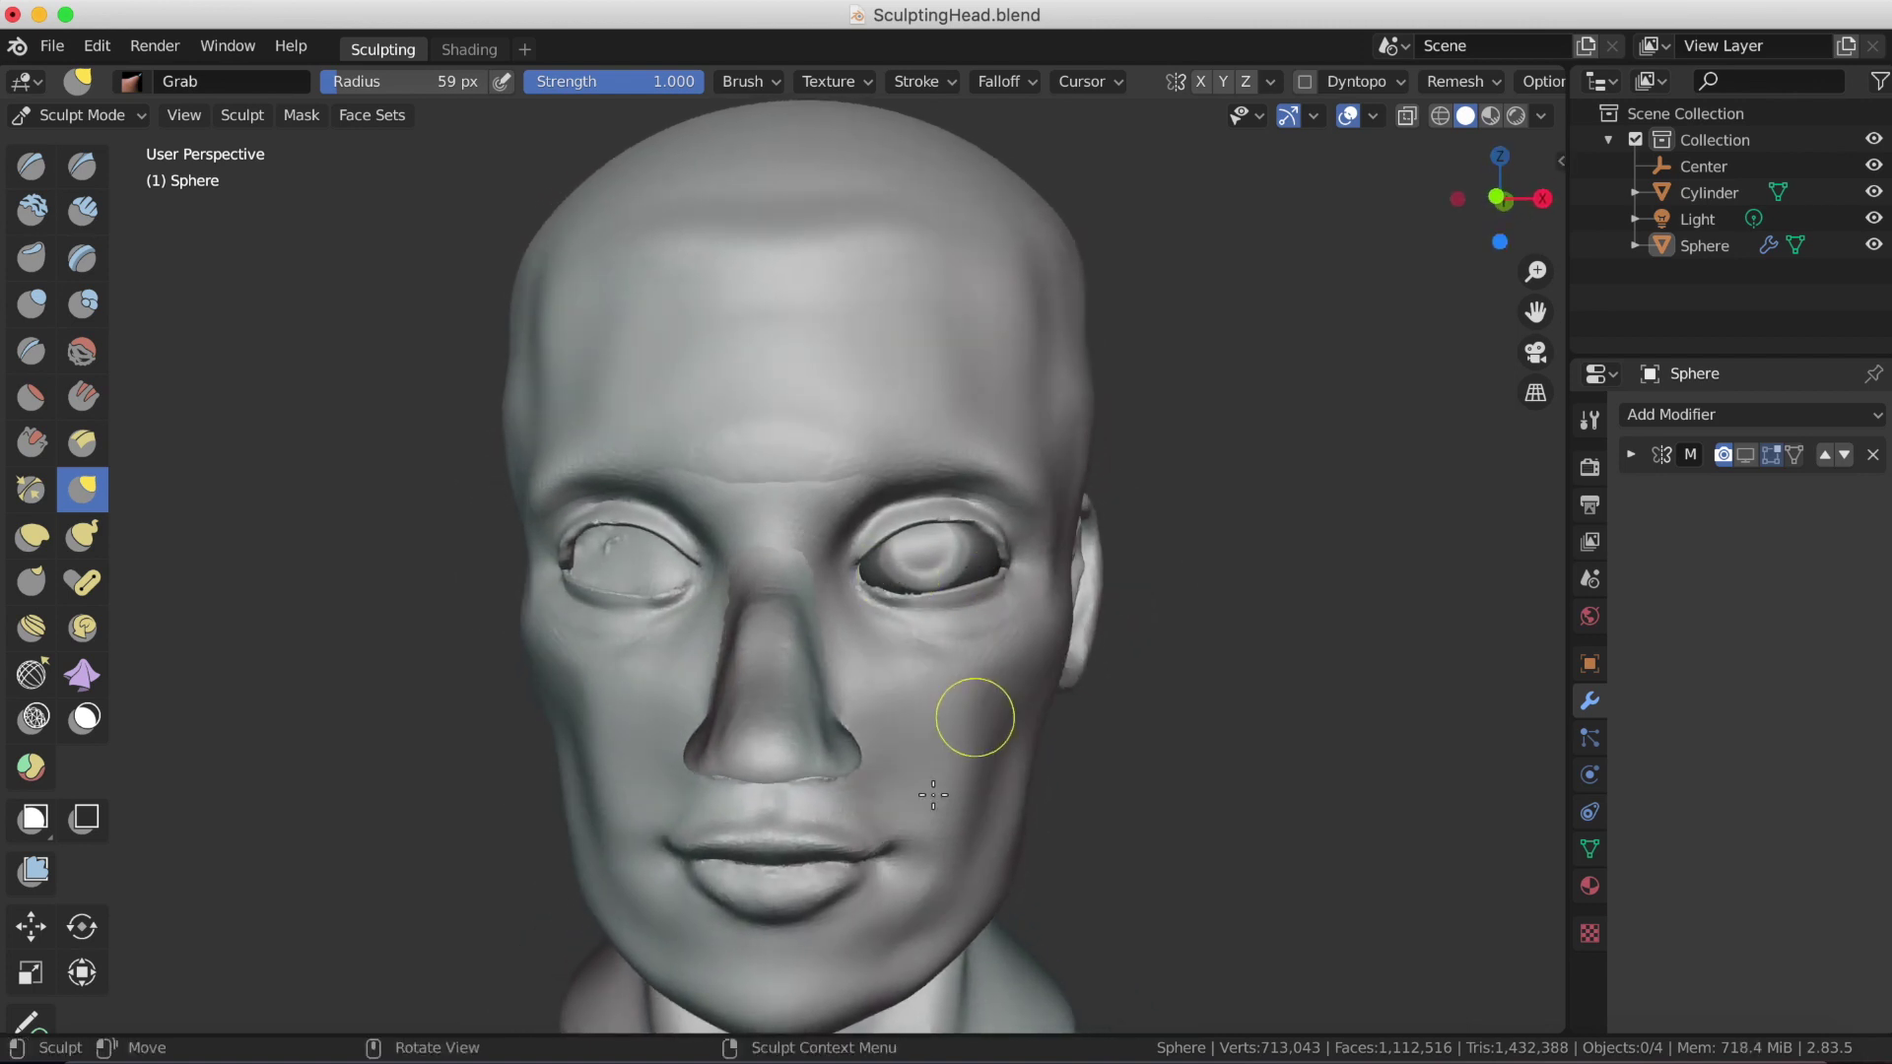
scroll(932, 795, up, 3)
key(shift+c)
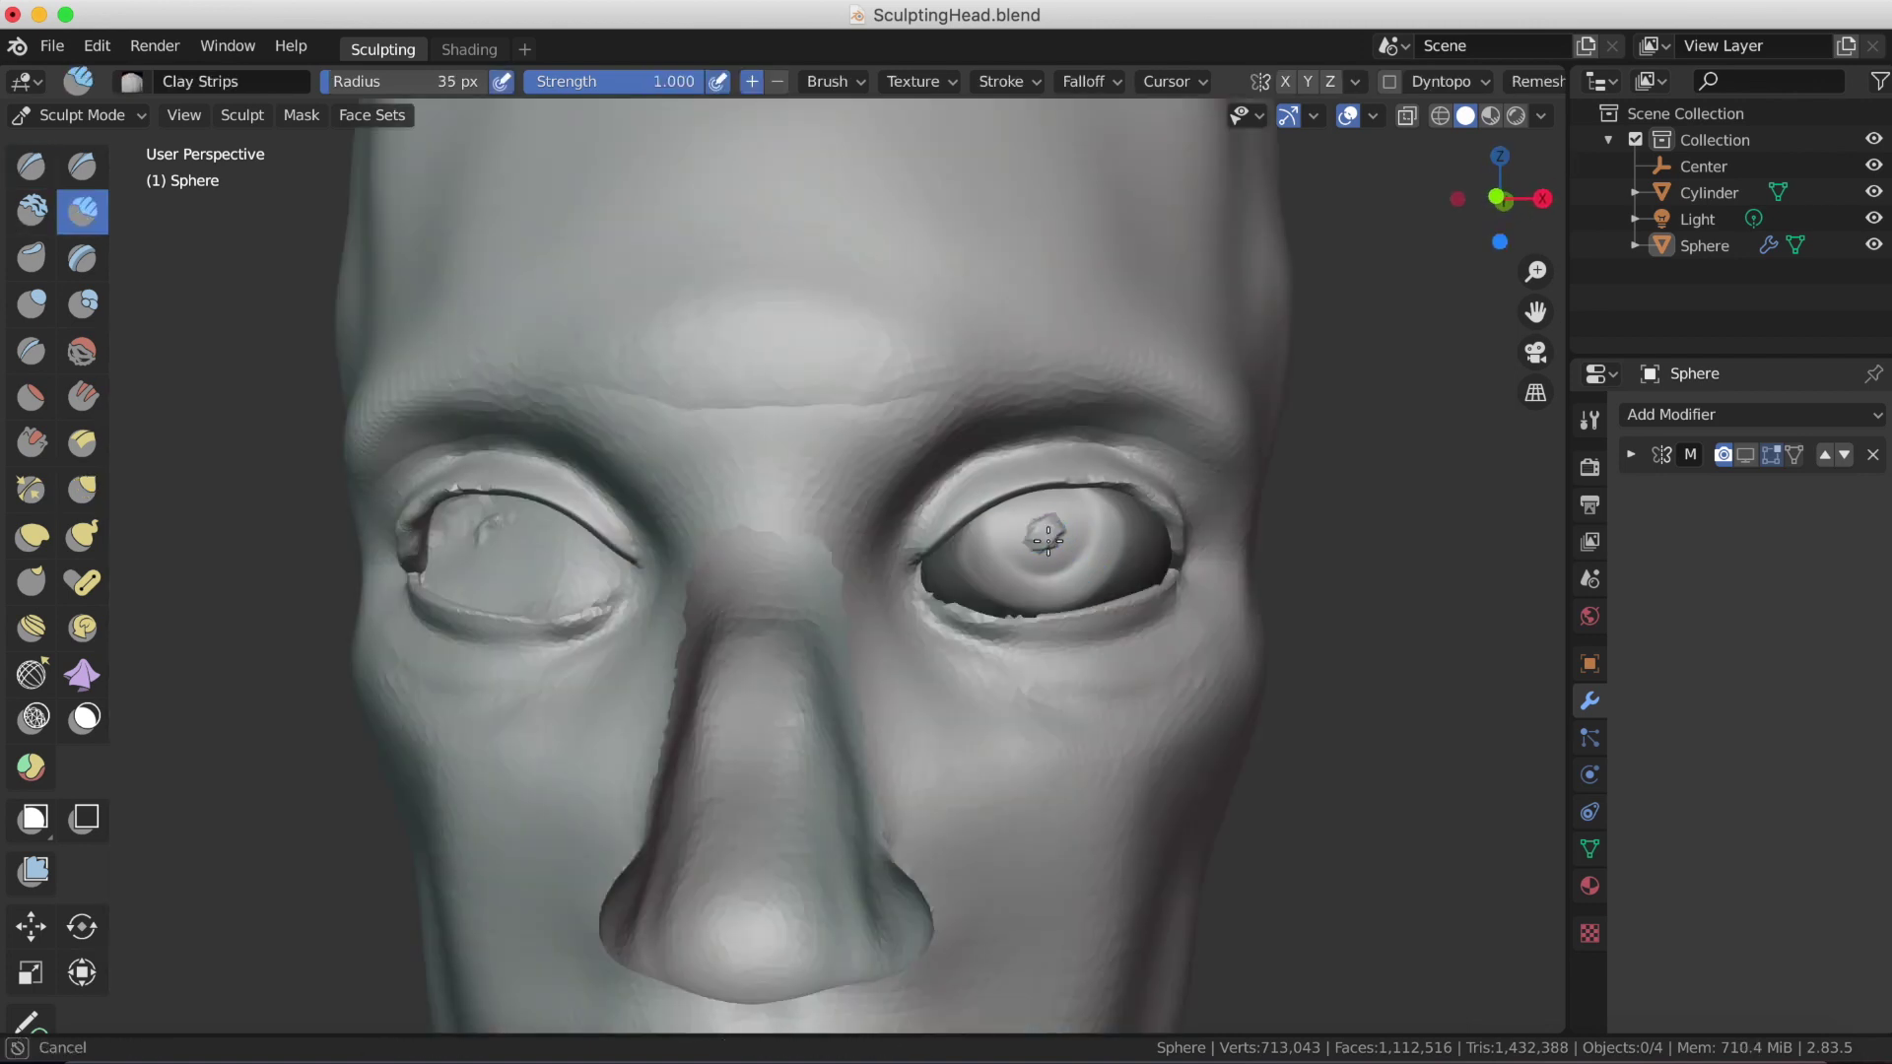
Step: Sculpt the head mesh, reshaping the skin and upper eyelid around the right eye
scroll(1077, 588, down, 5)
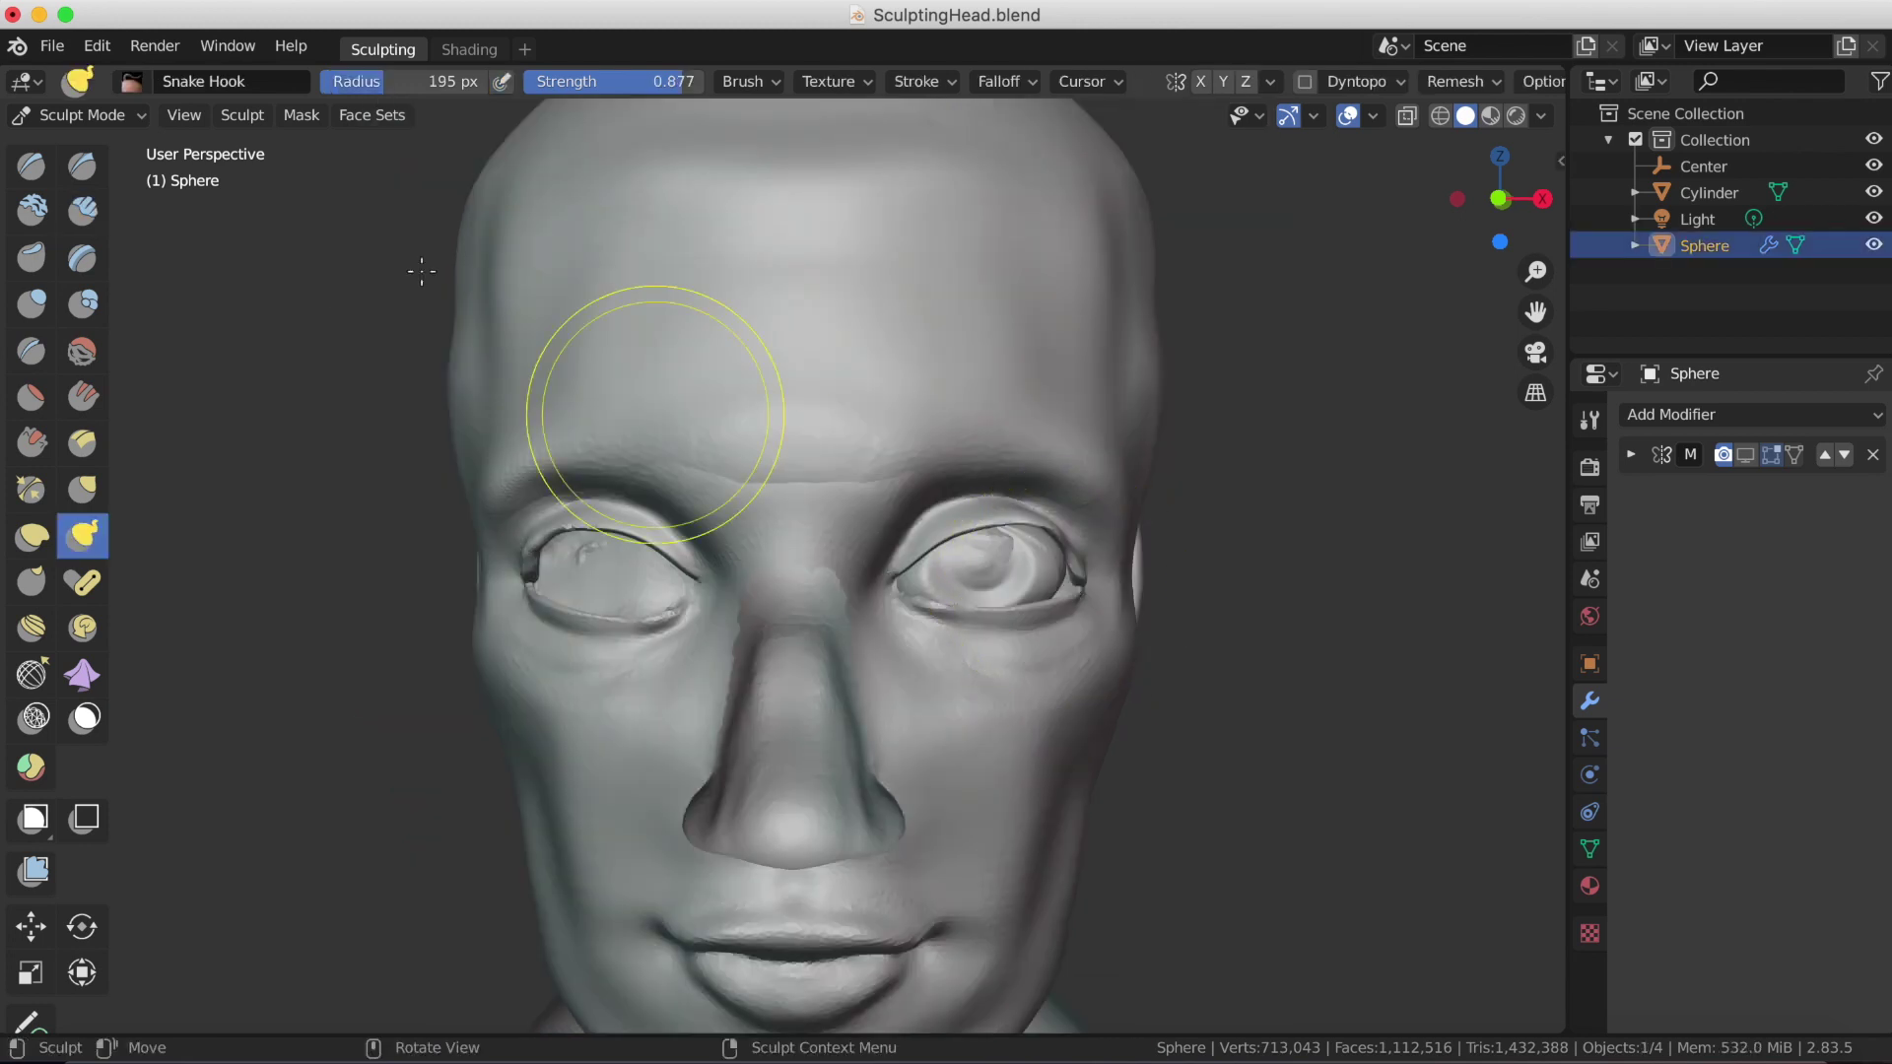
key(ctrl+Tab)
click(877, 518)
click(87, 203)
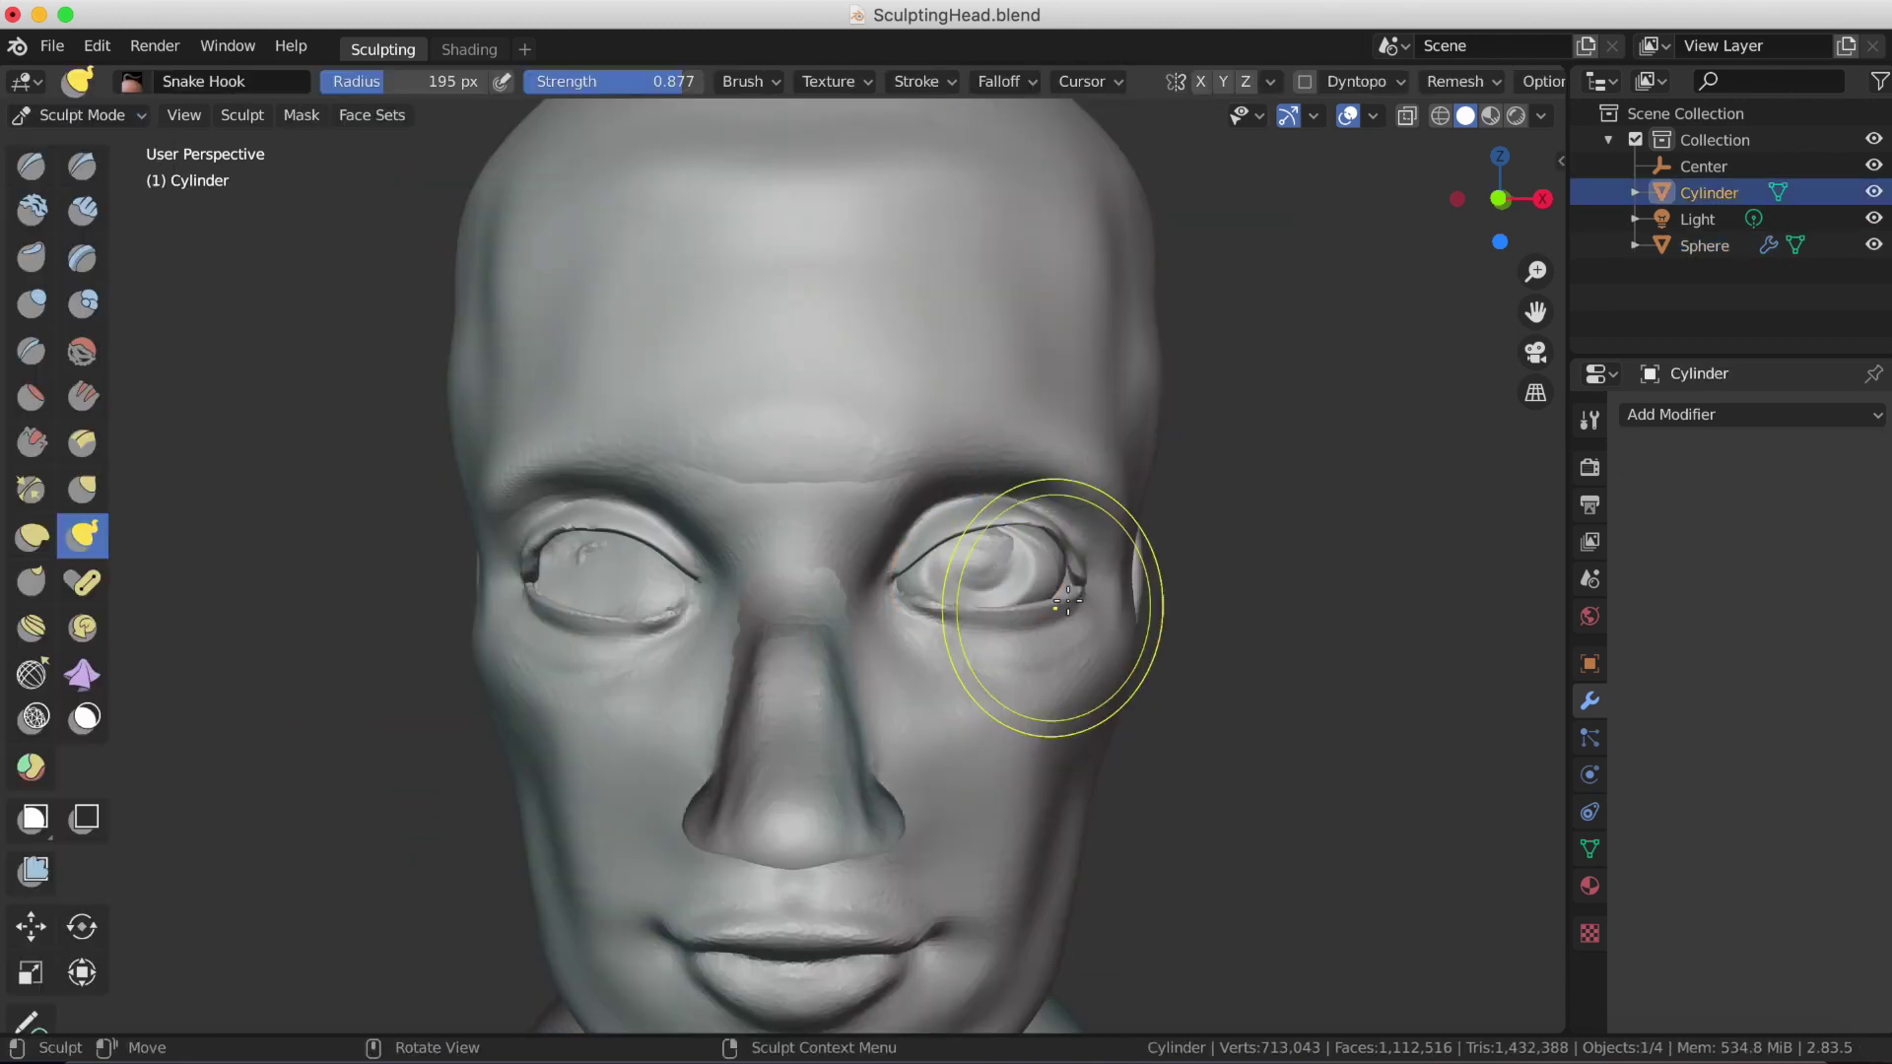
drag(1034, 603, 1069, 591)
drag(1031, 516, 1053, 541)
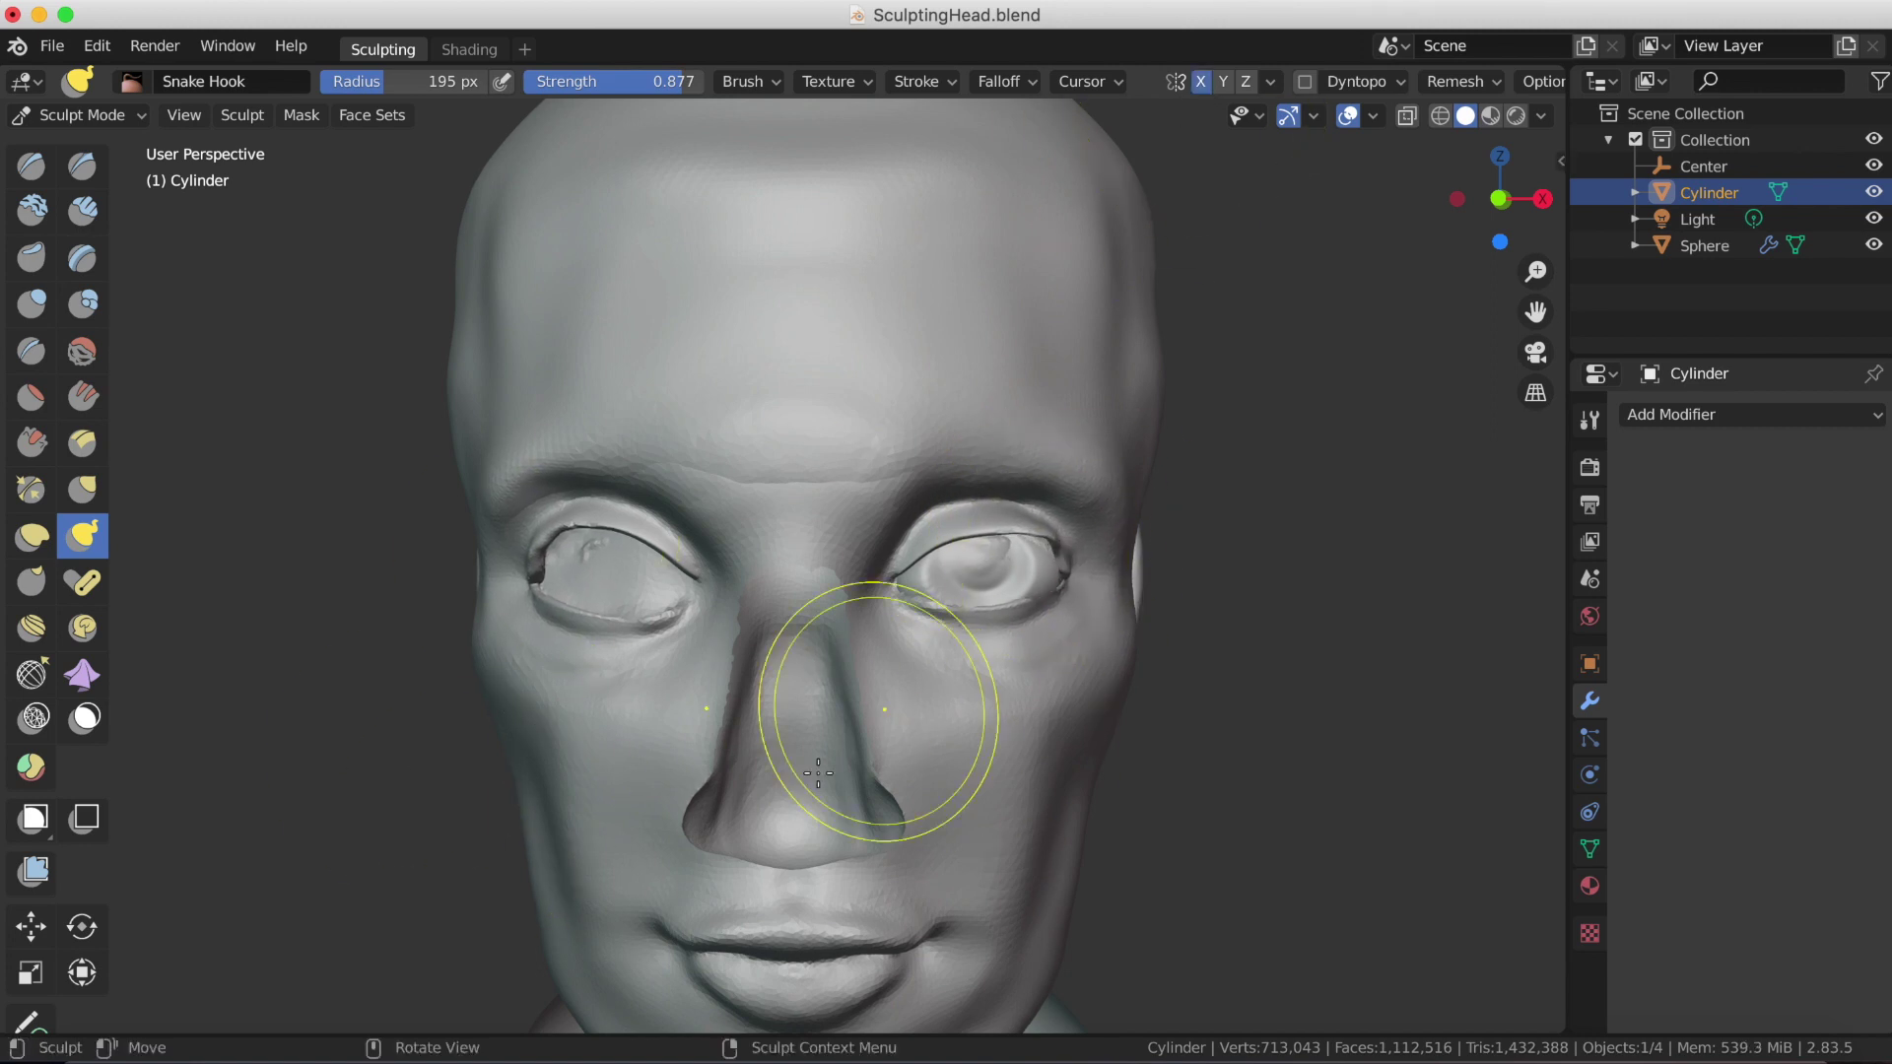
mouse_move(818, 773)
middle_down()
mouse_move(583, 663)
mouse_move(818, 690)
middle_up()
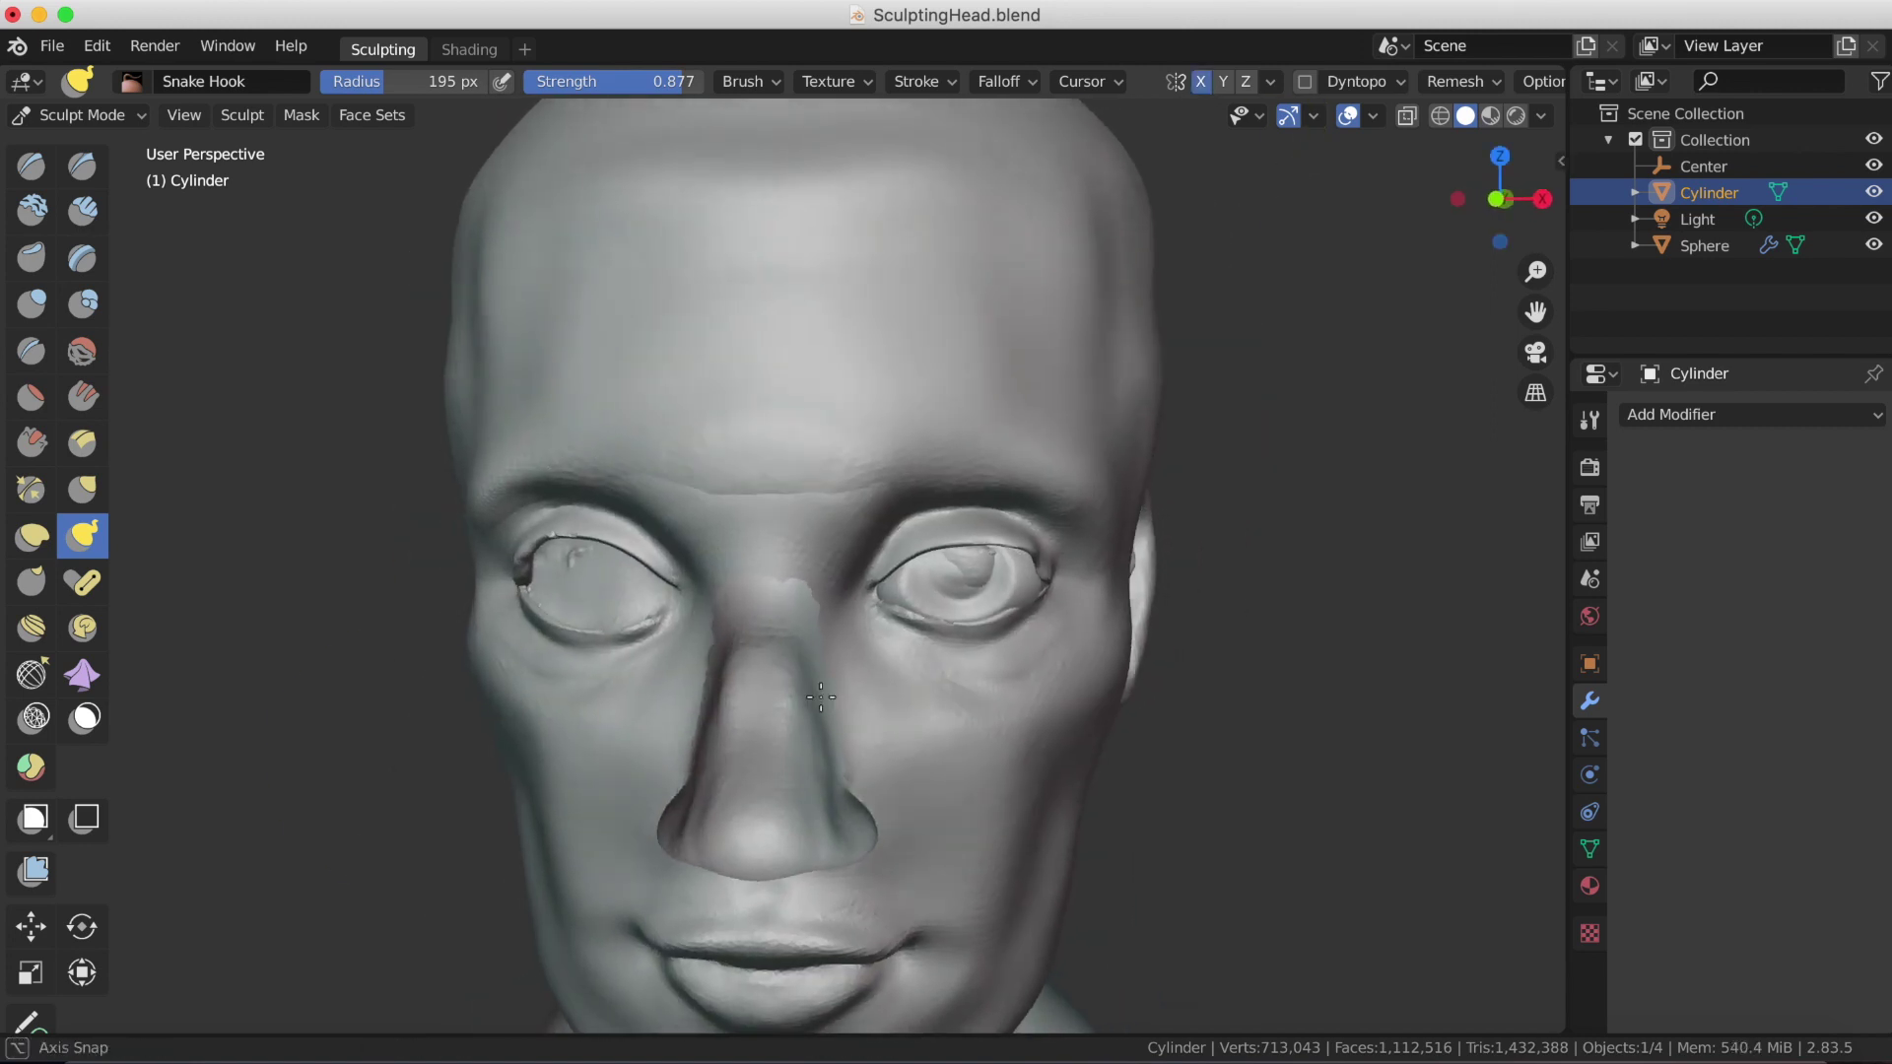
Step: Set the brush radius to 175 px then 250 px, reworking the upper eyelid
key(f)
click(1059, 541)
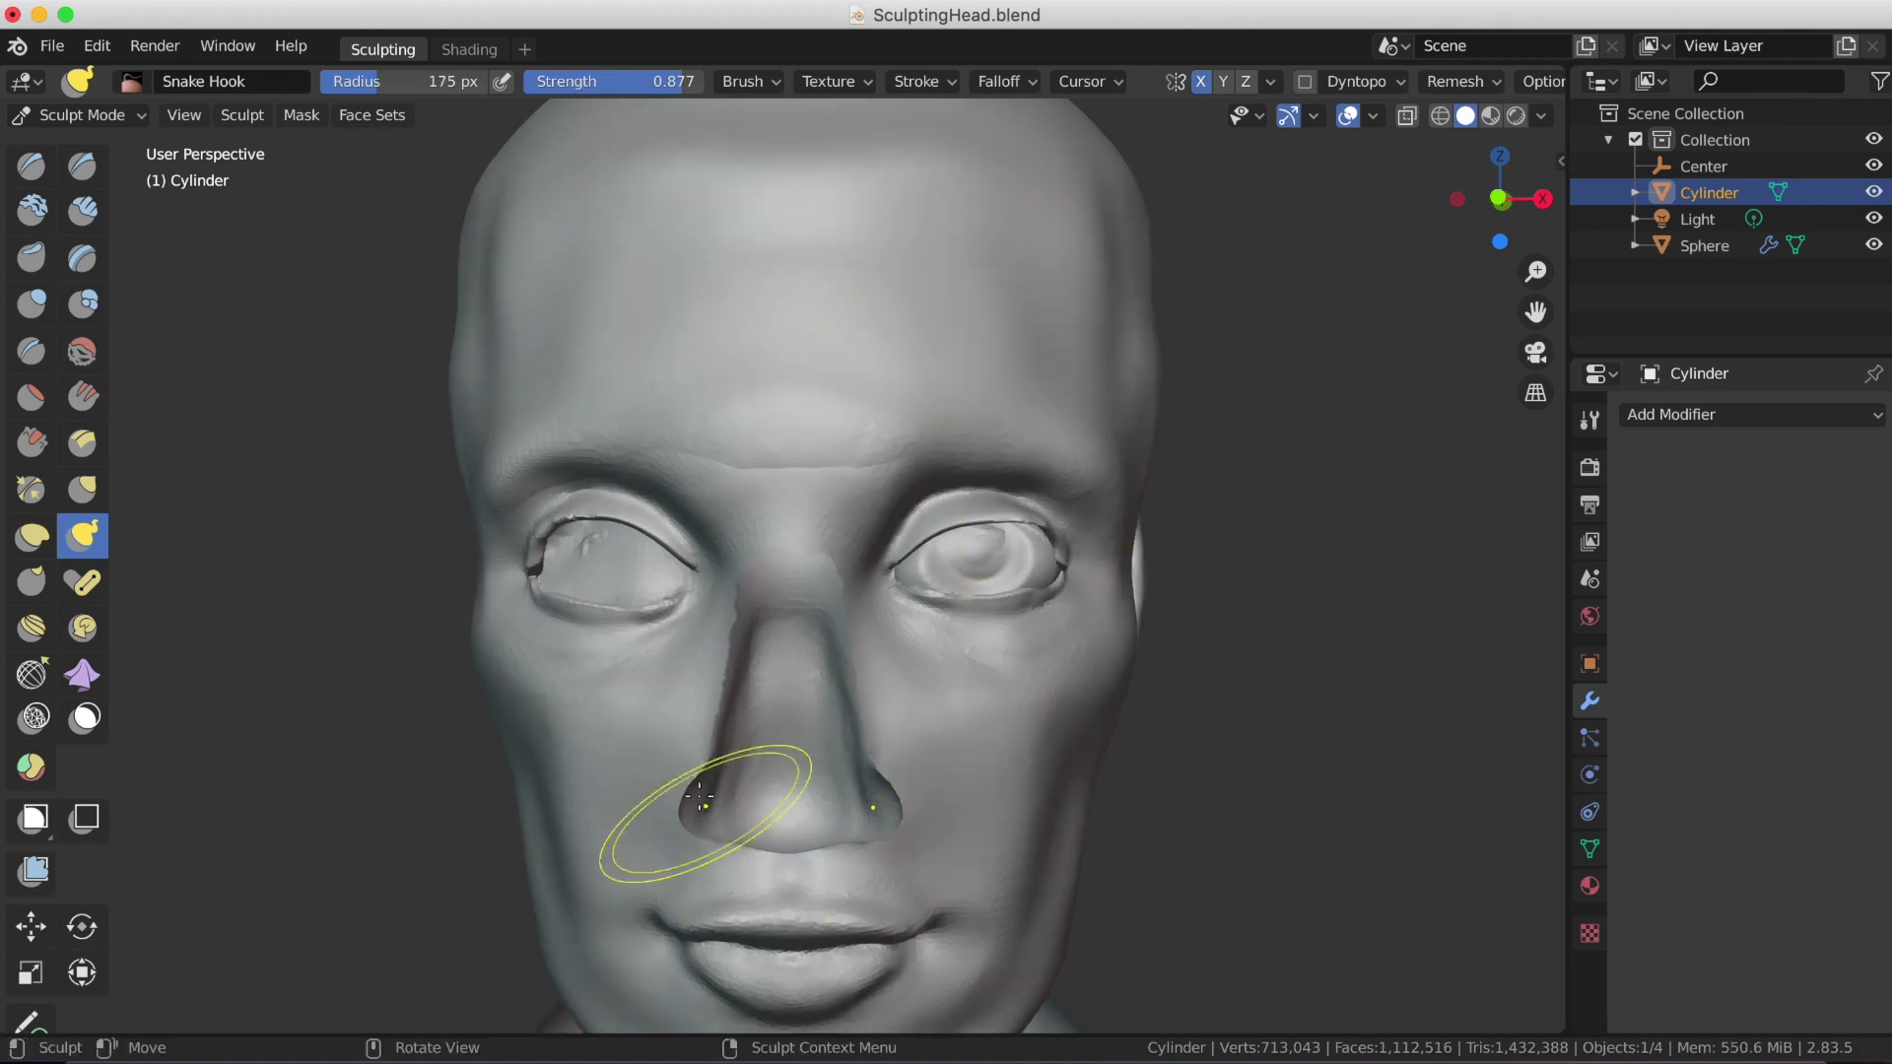
middle_drag(700, 797, 857, 358)
drag(858, 358, 849, 292)
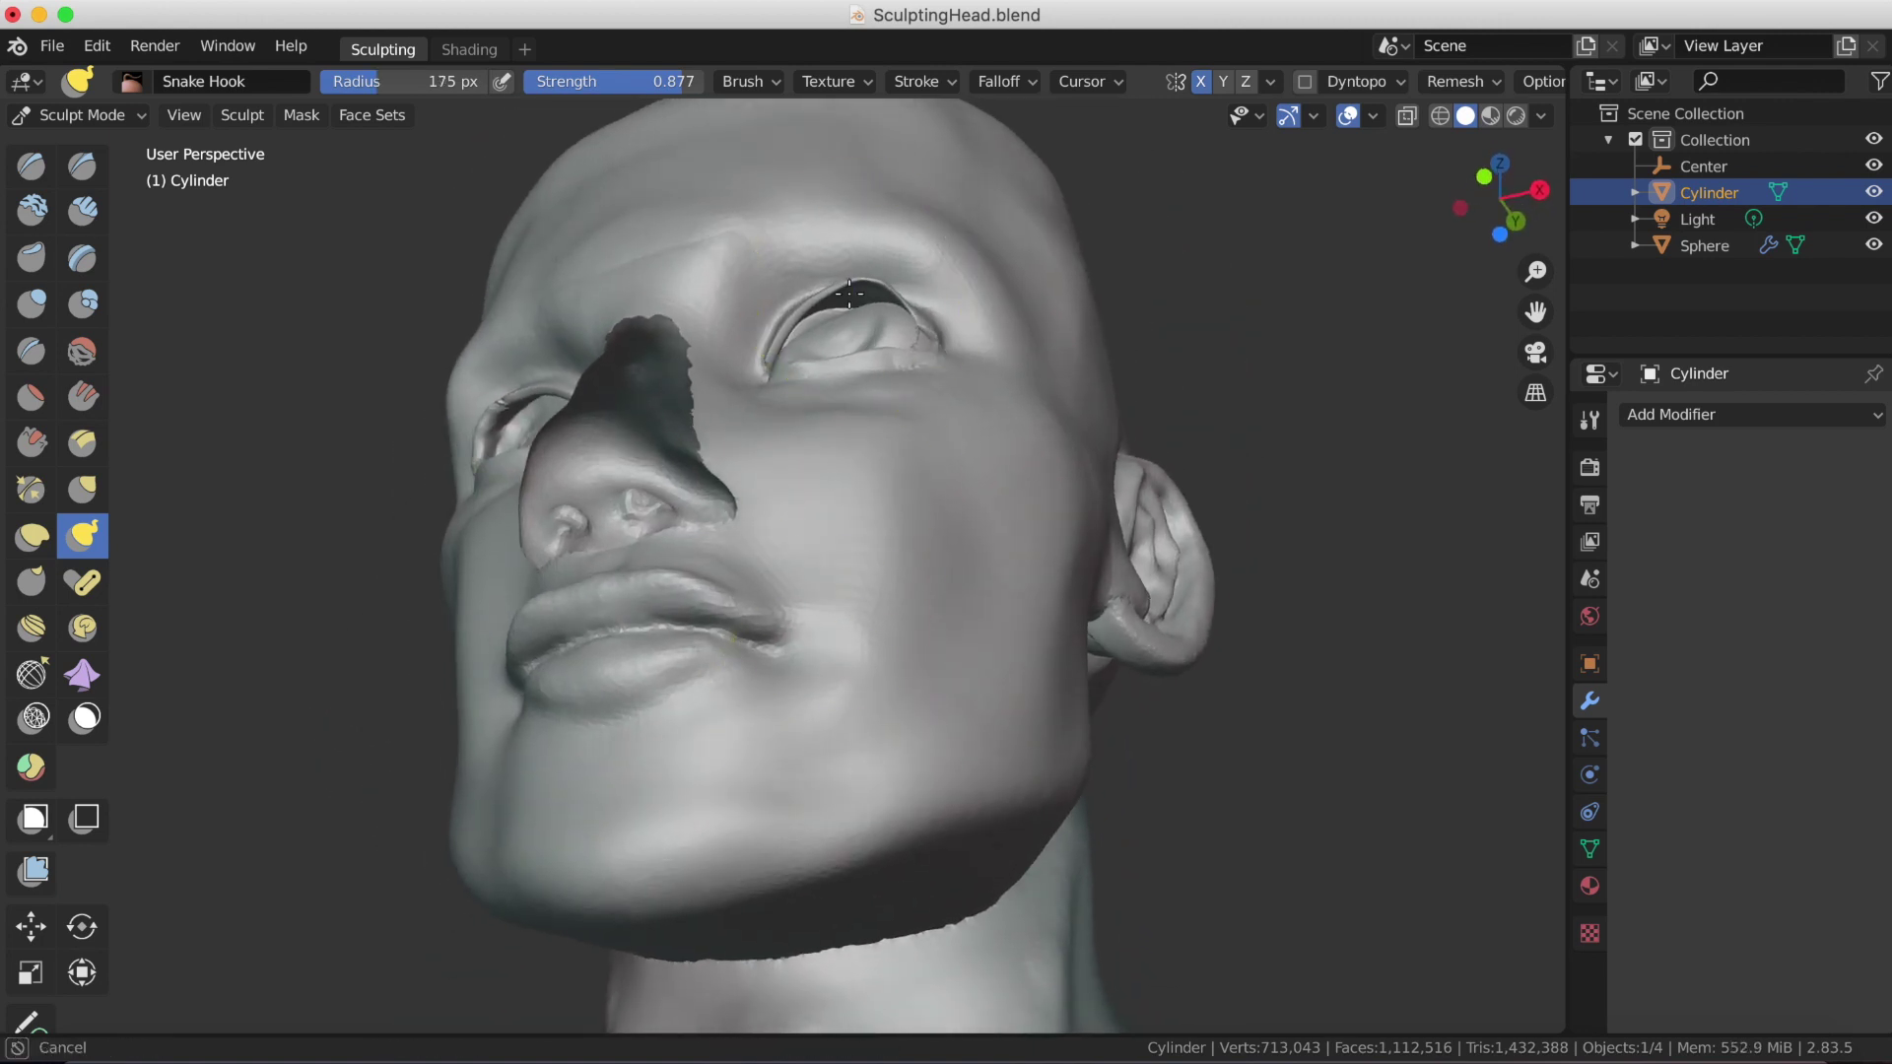
middle_drag(858, 369, 887, 747)
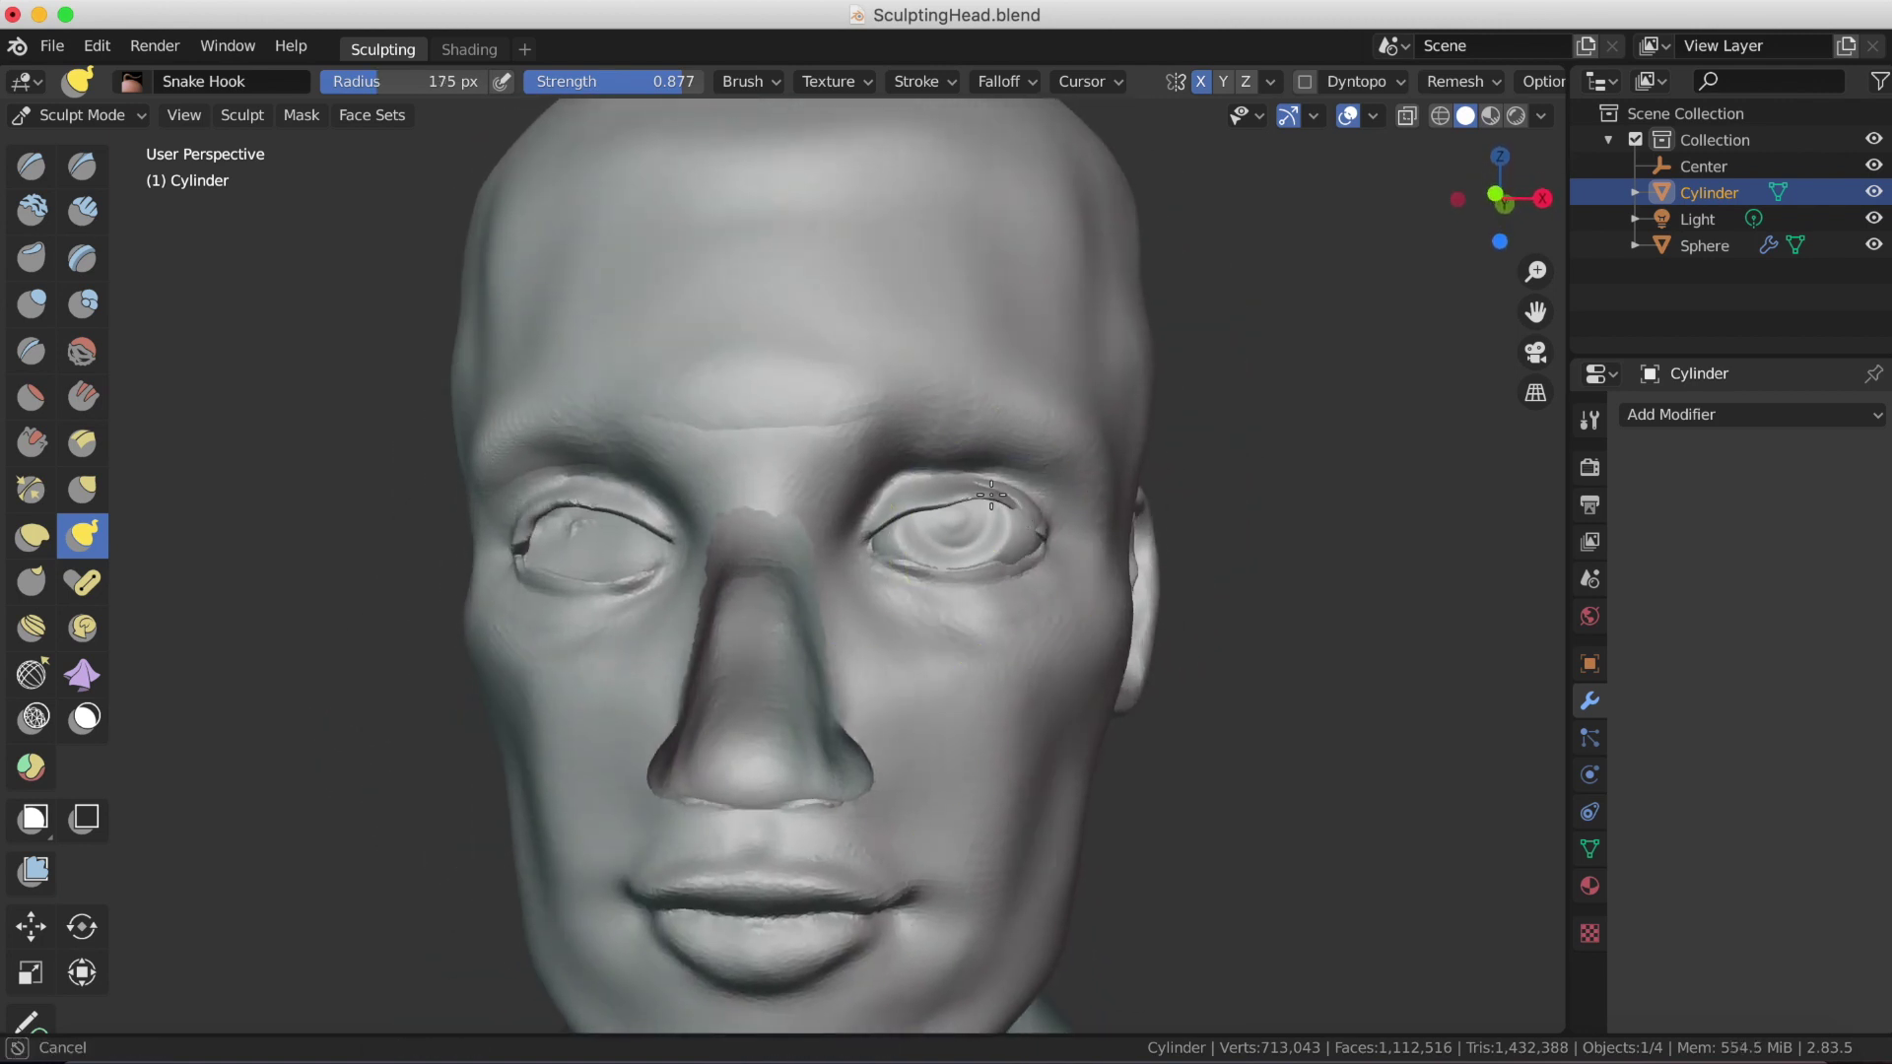
key(ctrl+z)
key(ctrl+z)
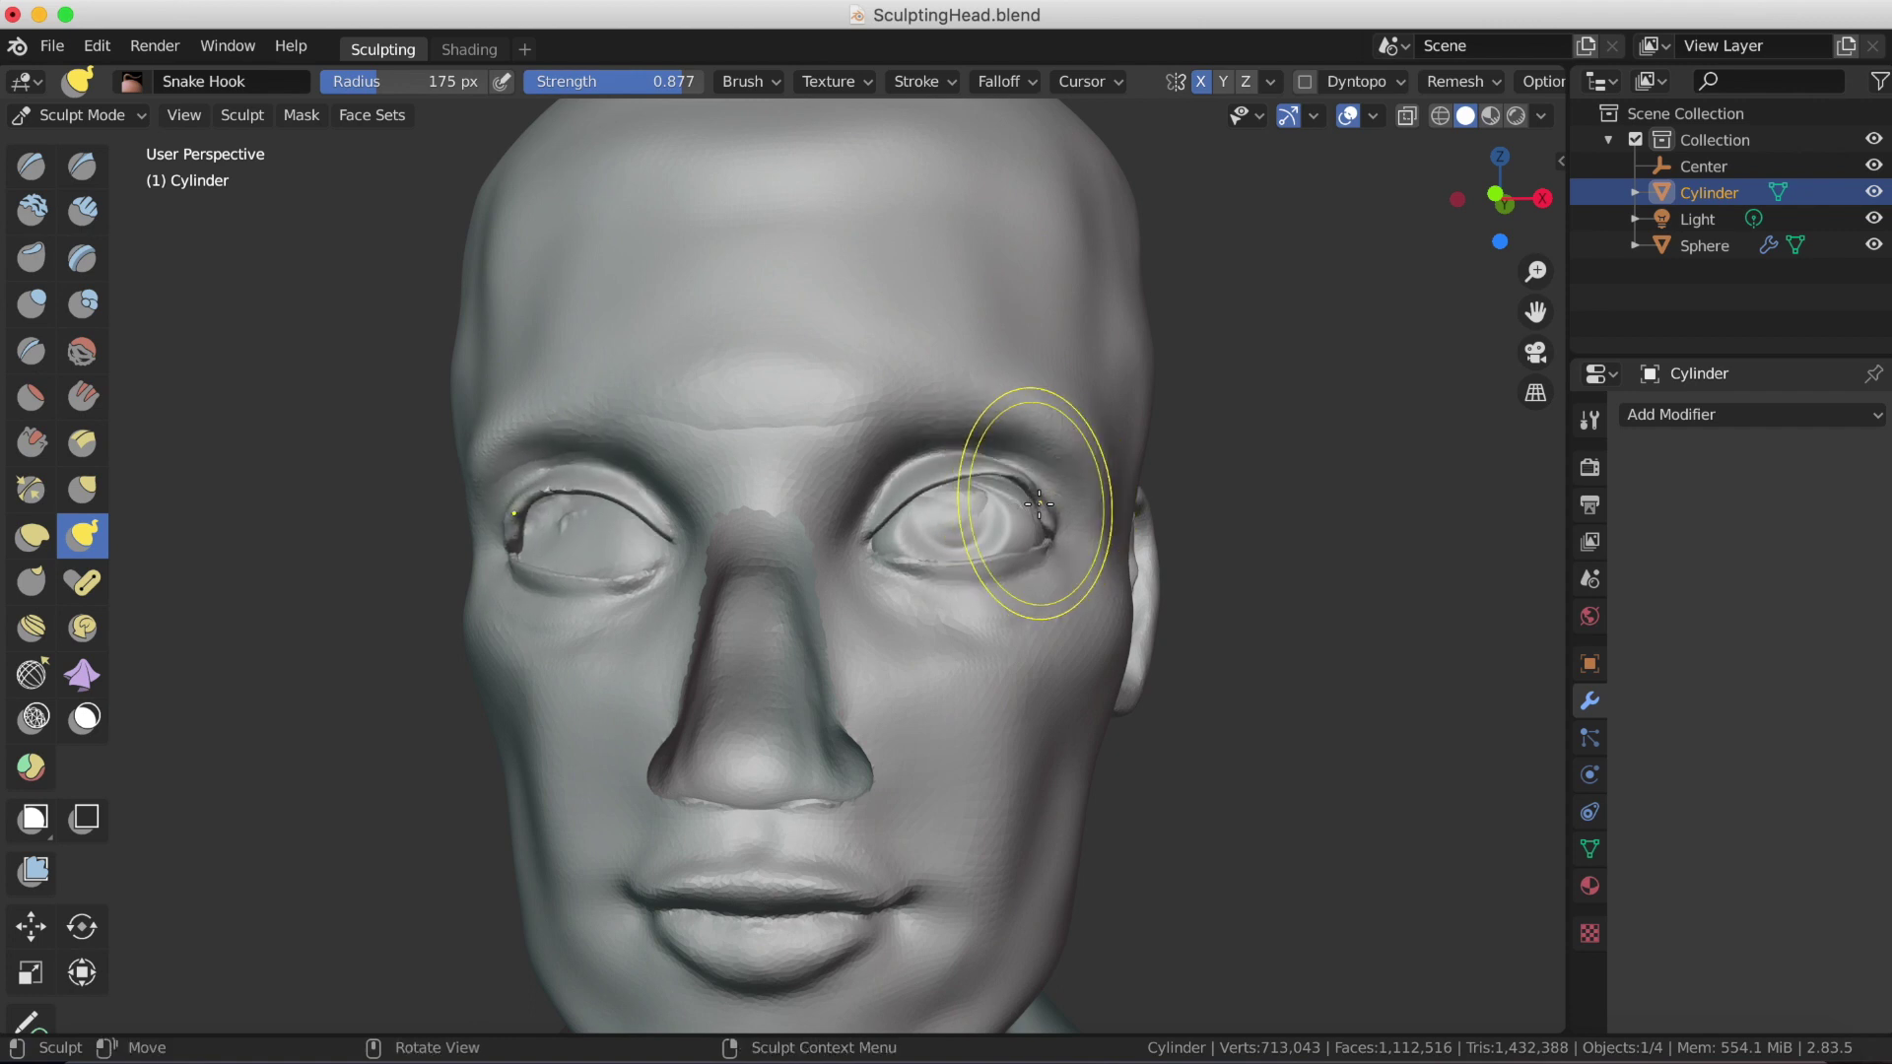
key(f)
click(1113, 497)
mouse_move(985, 788)
middle_down()
mouse_move(915, 502)
mouse_move(926, 595)
middle_up()
Step: Back in Object Mode, select the eye sphere and show its mirrored eyeball again
key(ctrl+Tab)
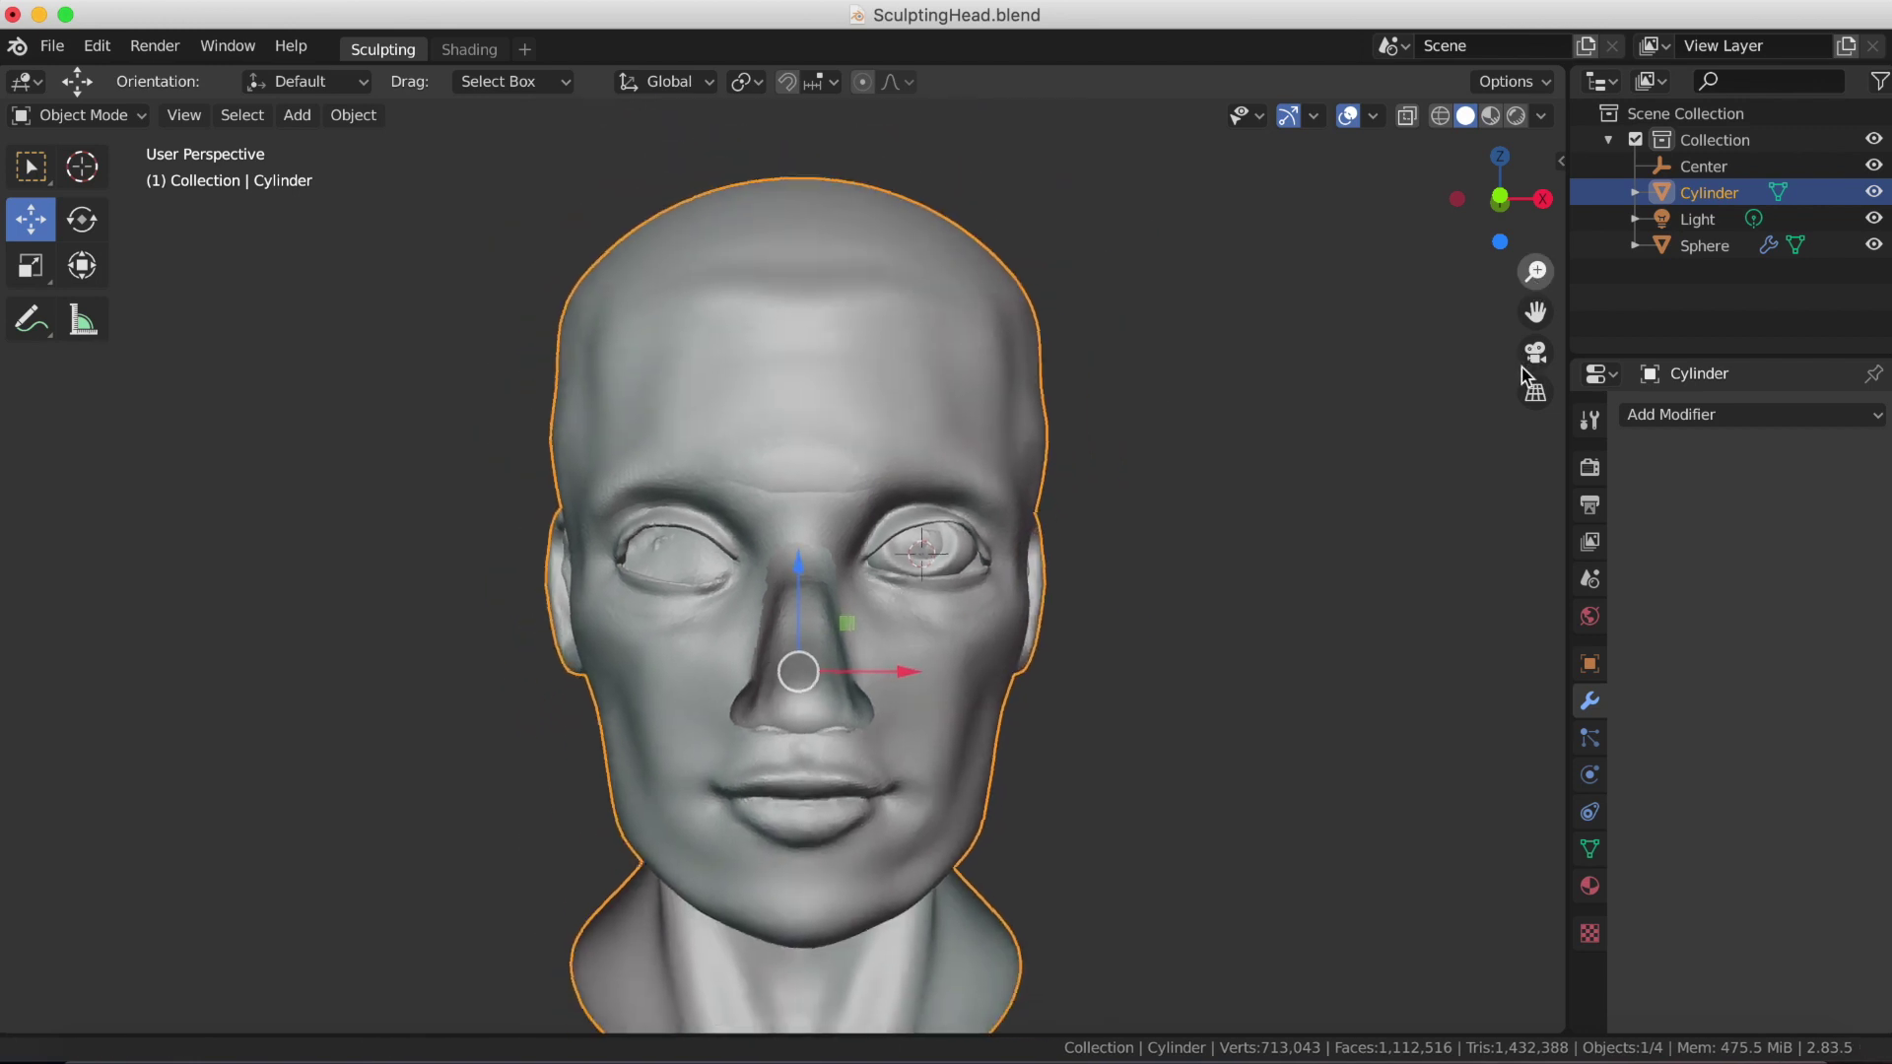
scroll(1519, 343, up, 2)
click(96, 118)
key(Return)
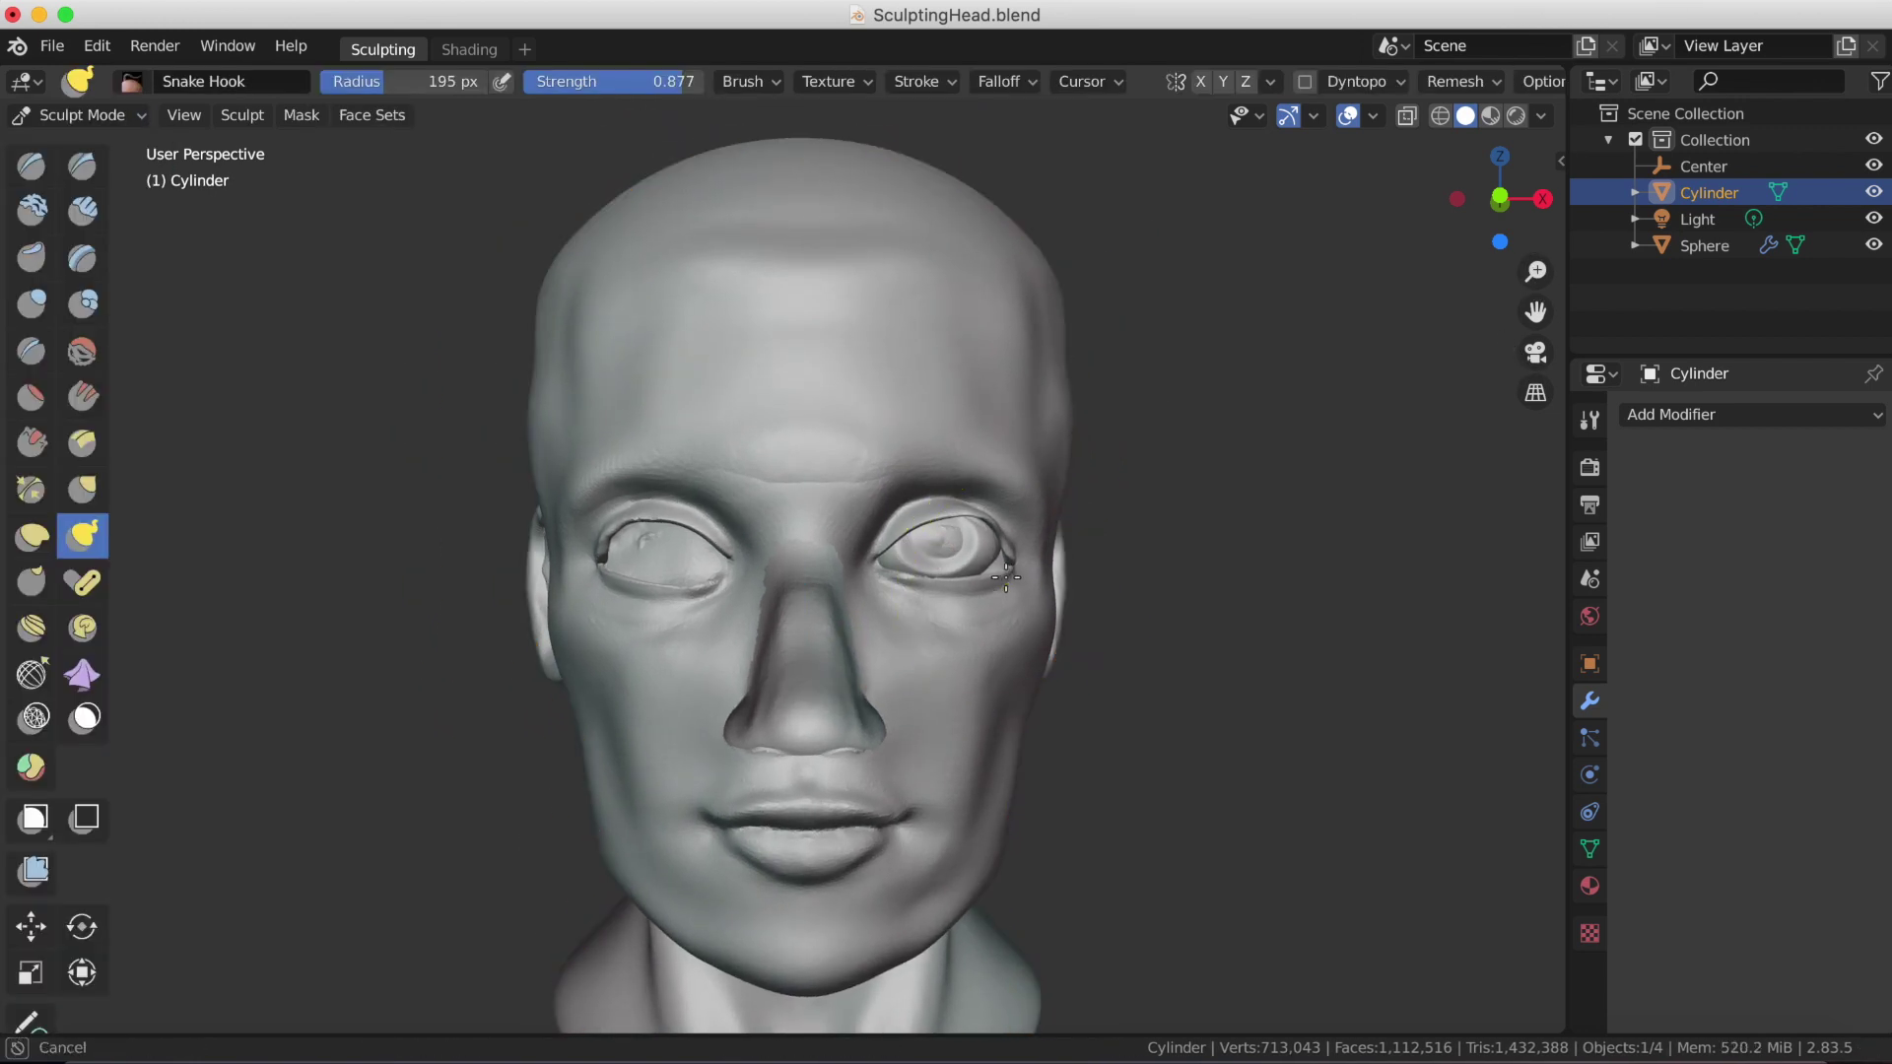
key(ctrl+Tab)
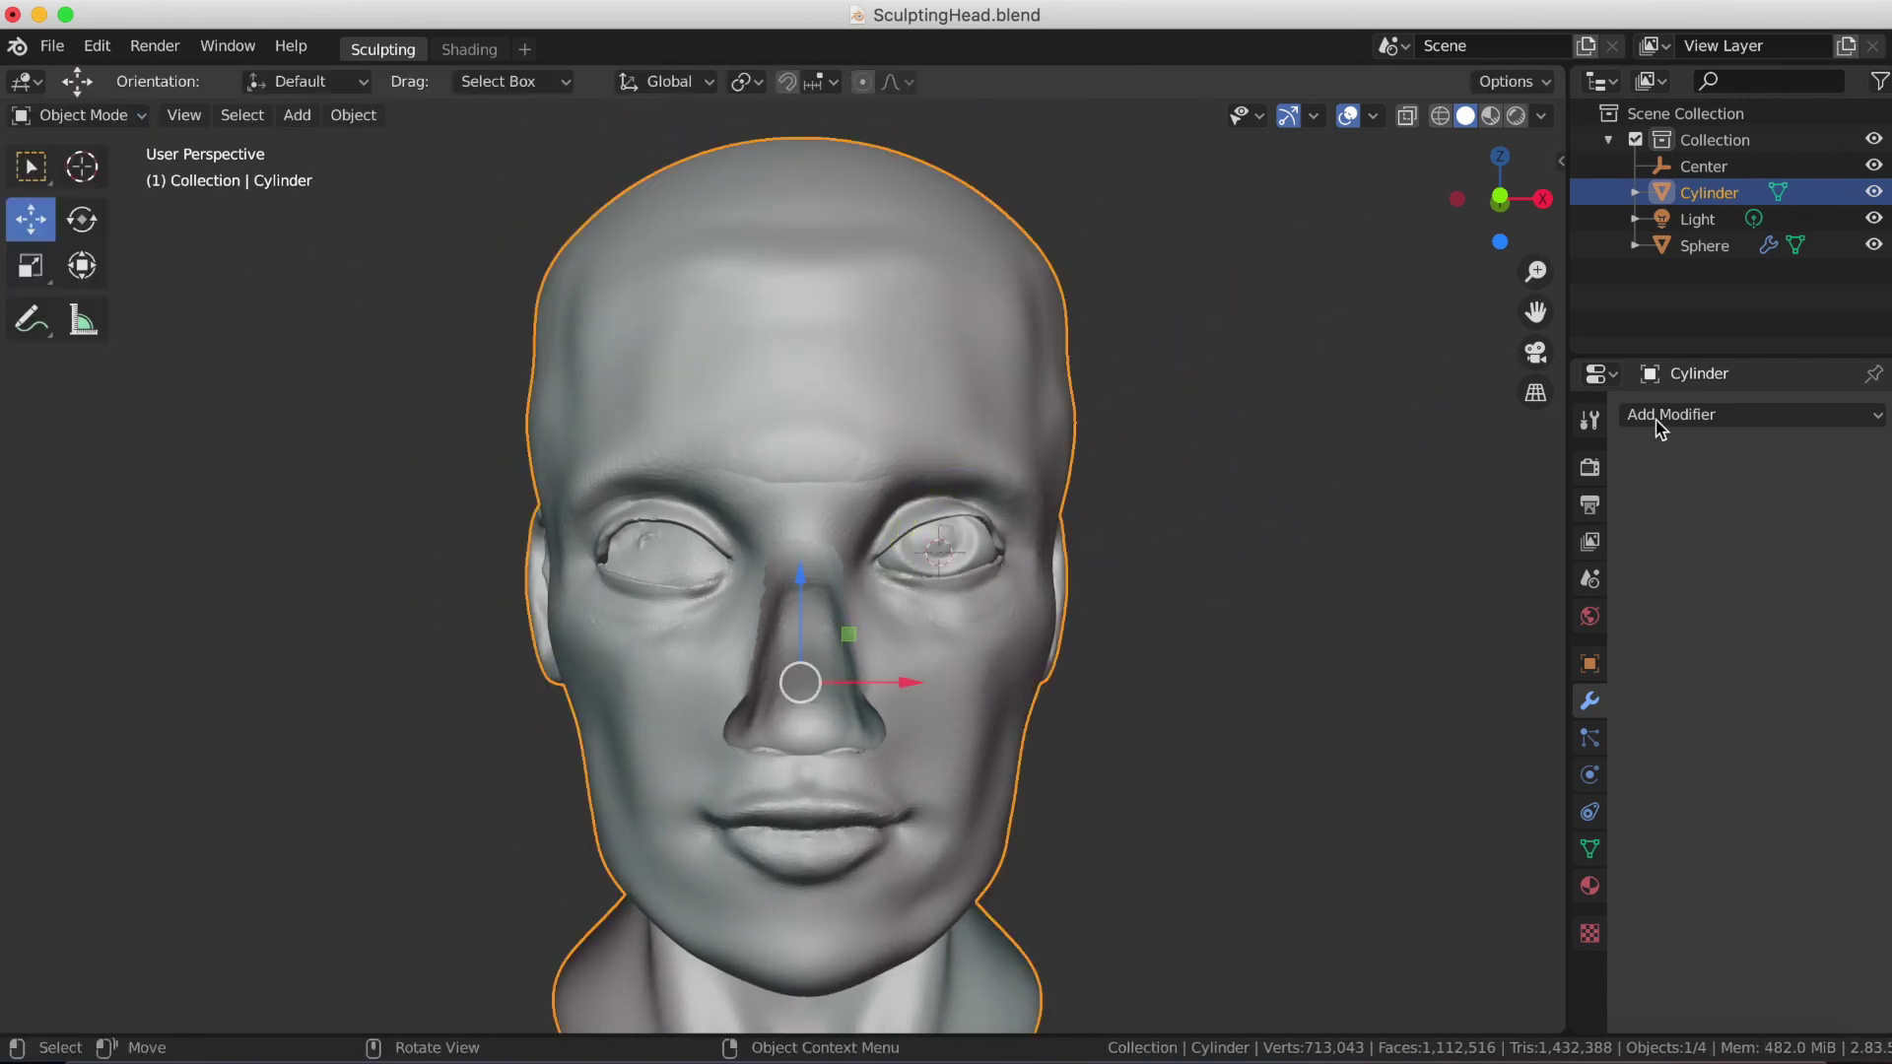
click(1704, 245)
click(1745, 455)
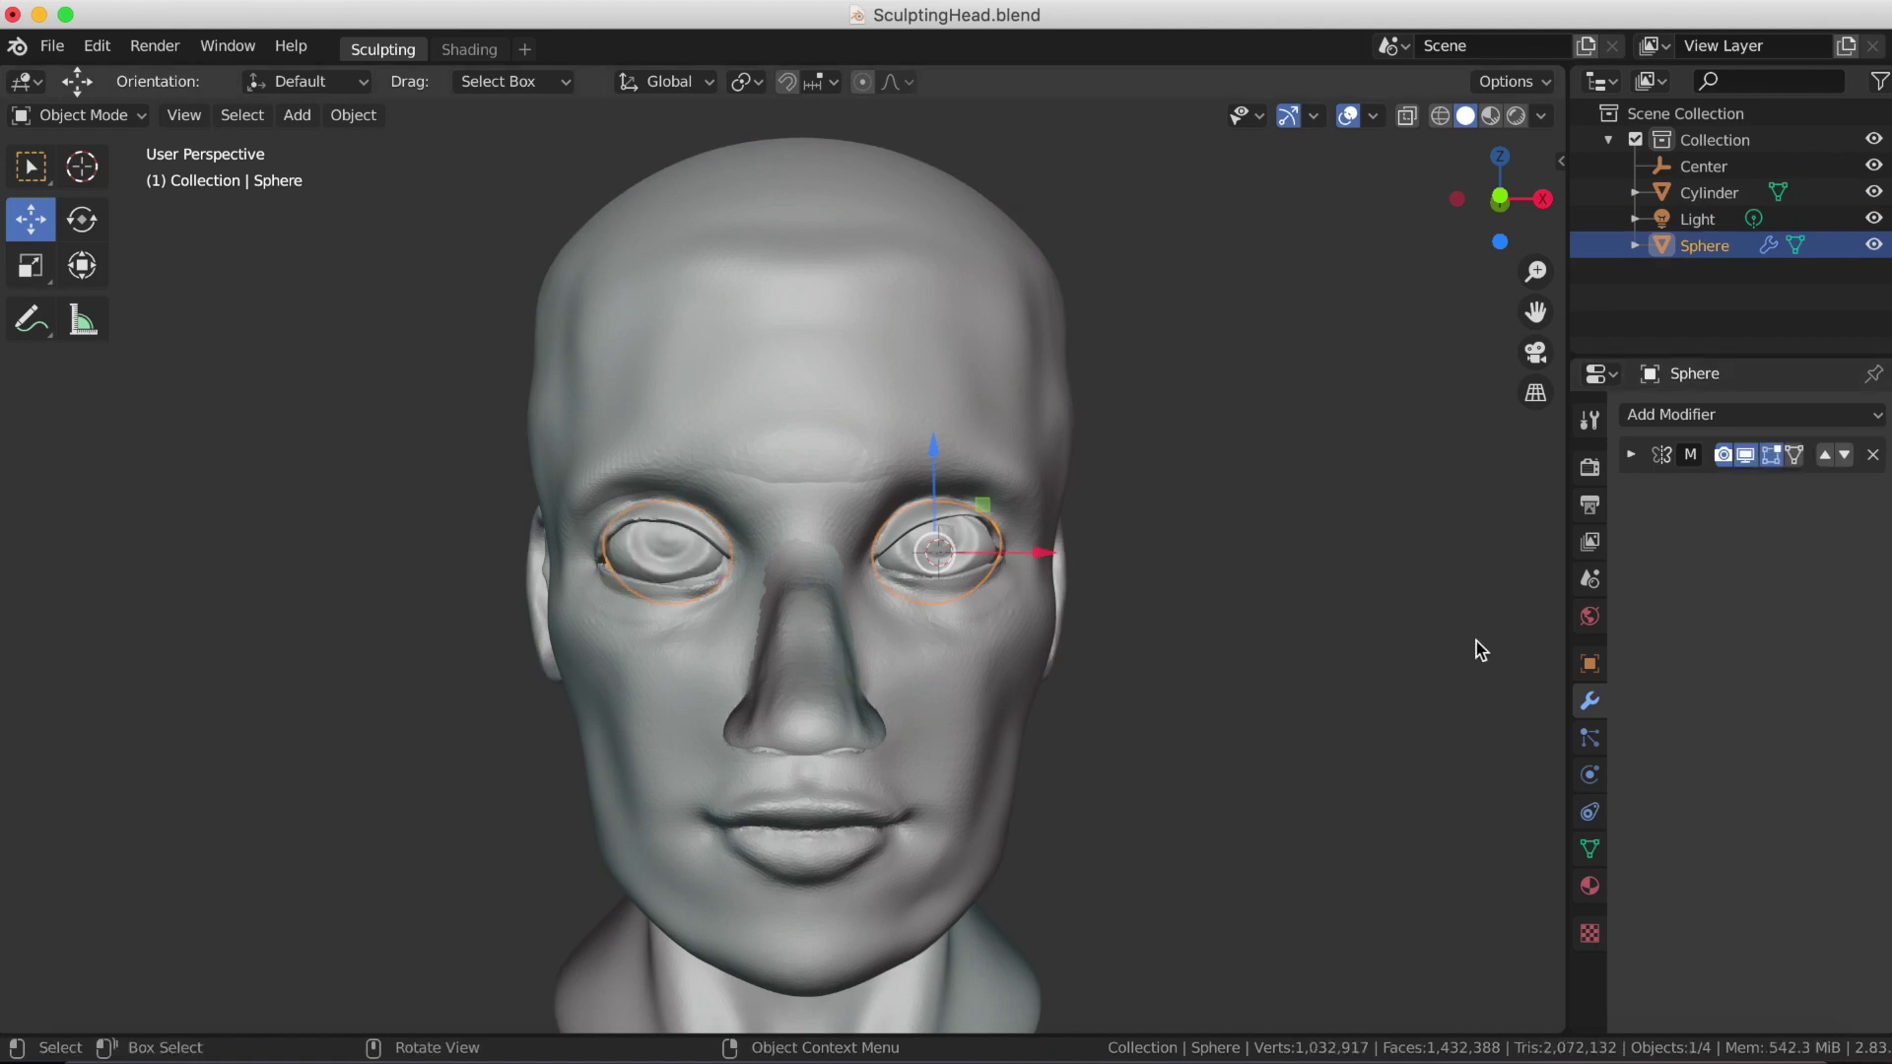